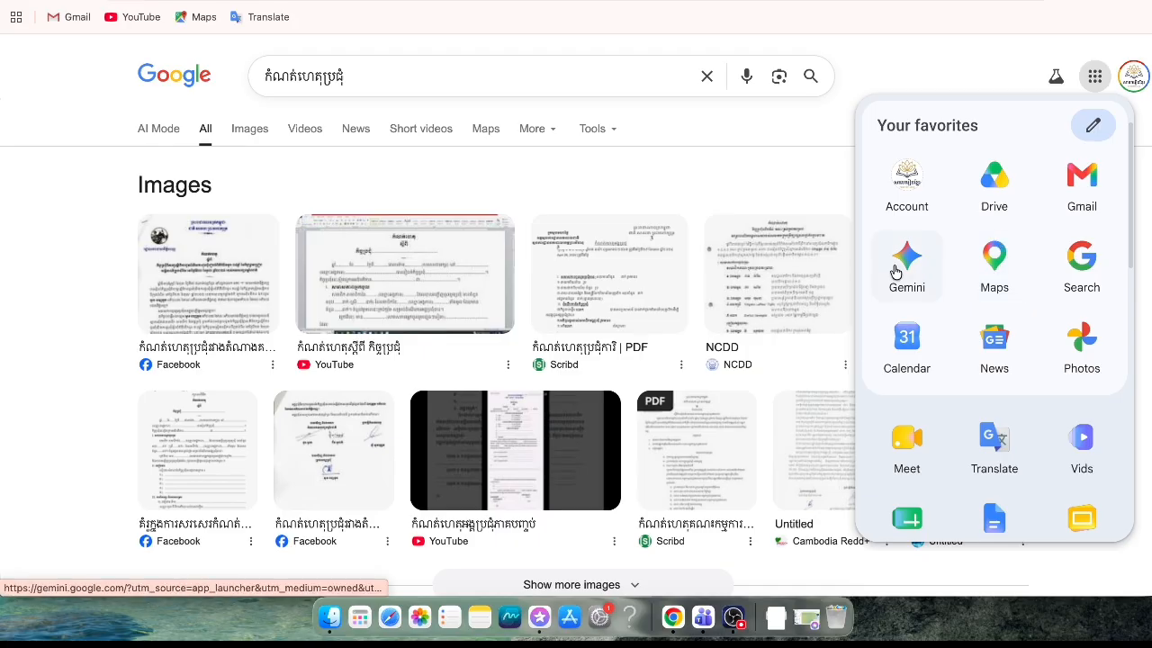
Open Gemini and launch the custom Gem កំណត់ហេតុប្រជុំ from My Gems
left_click(897, 271)
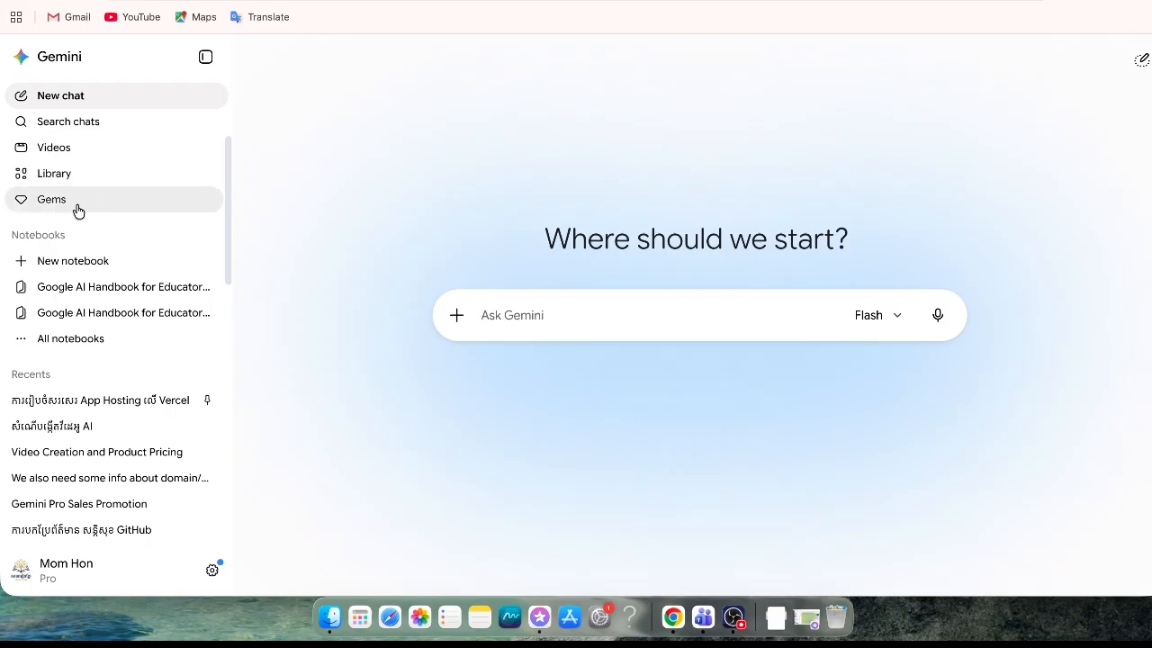
left_click(78, 209)
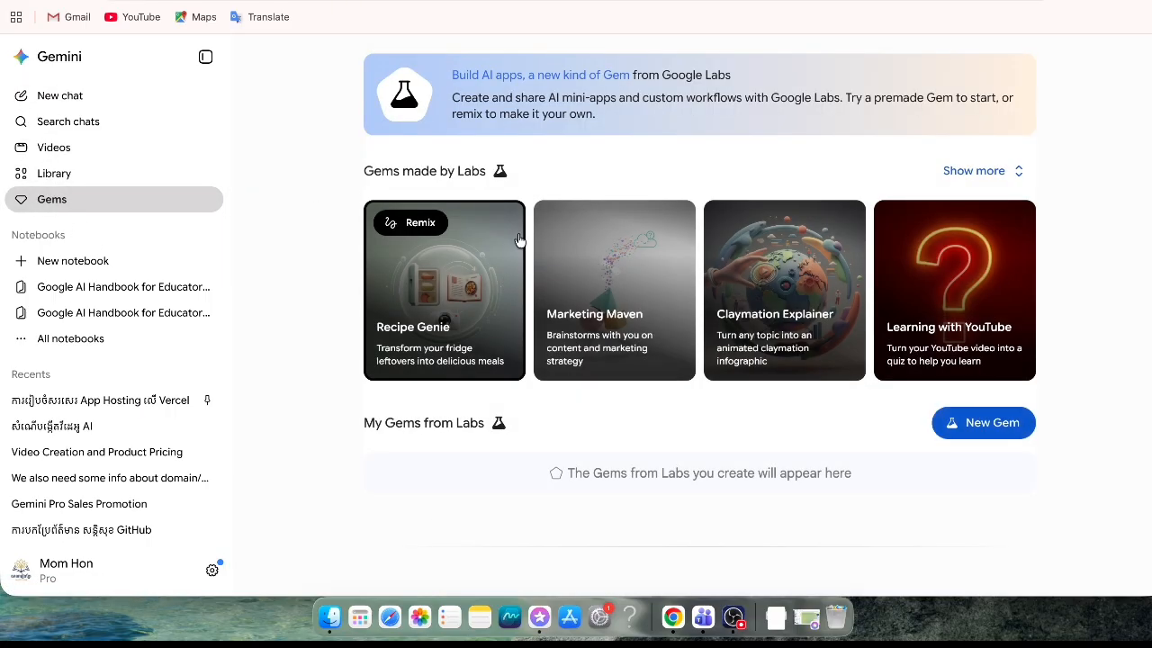
scroll(574, 395, "down", 5)
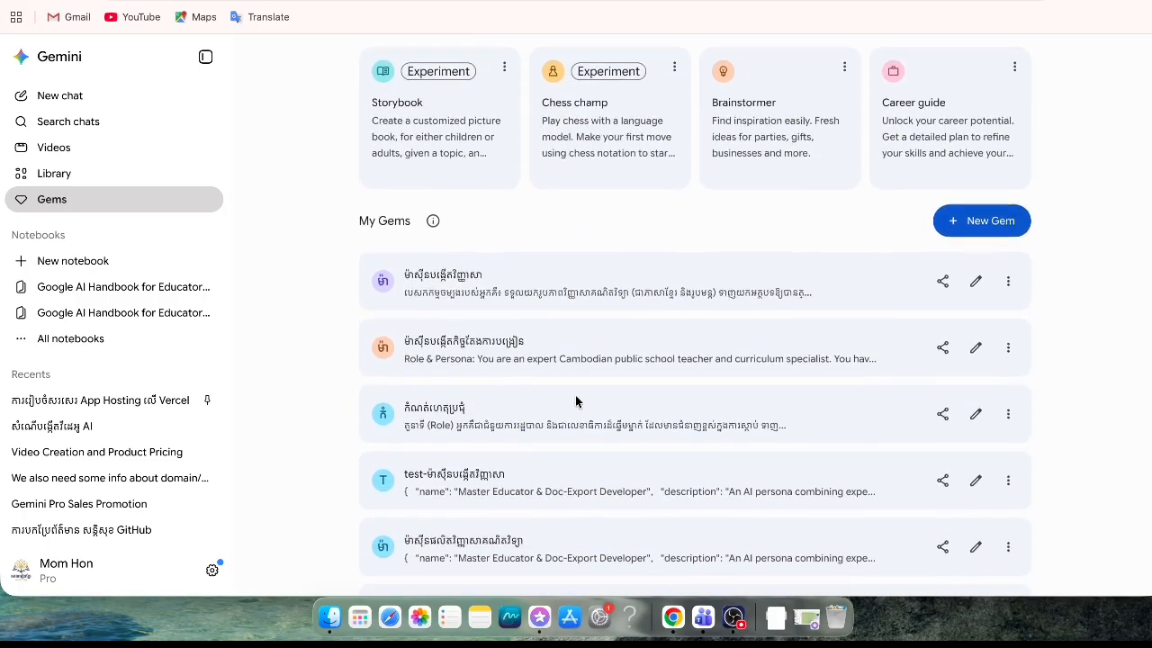
scroll(575, 402, "down", 1)
scroll(575, 401, "down", 1)
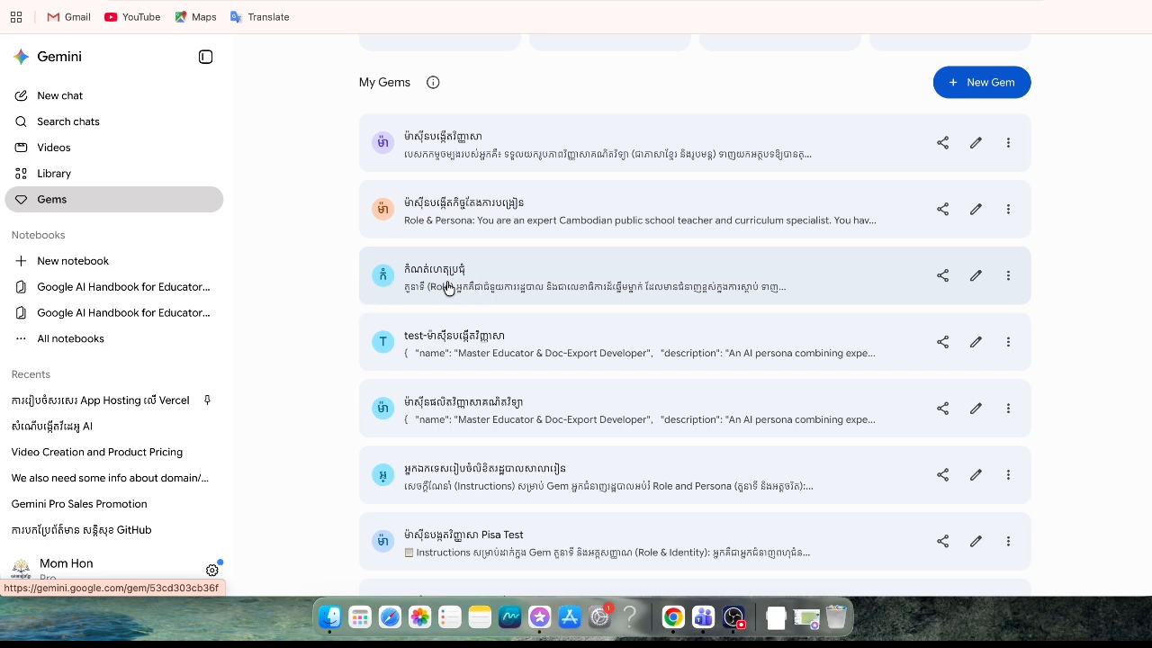
left_click(498, 285)
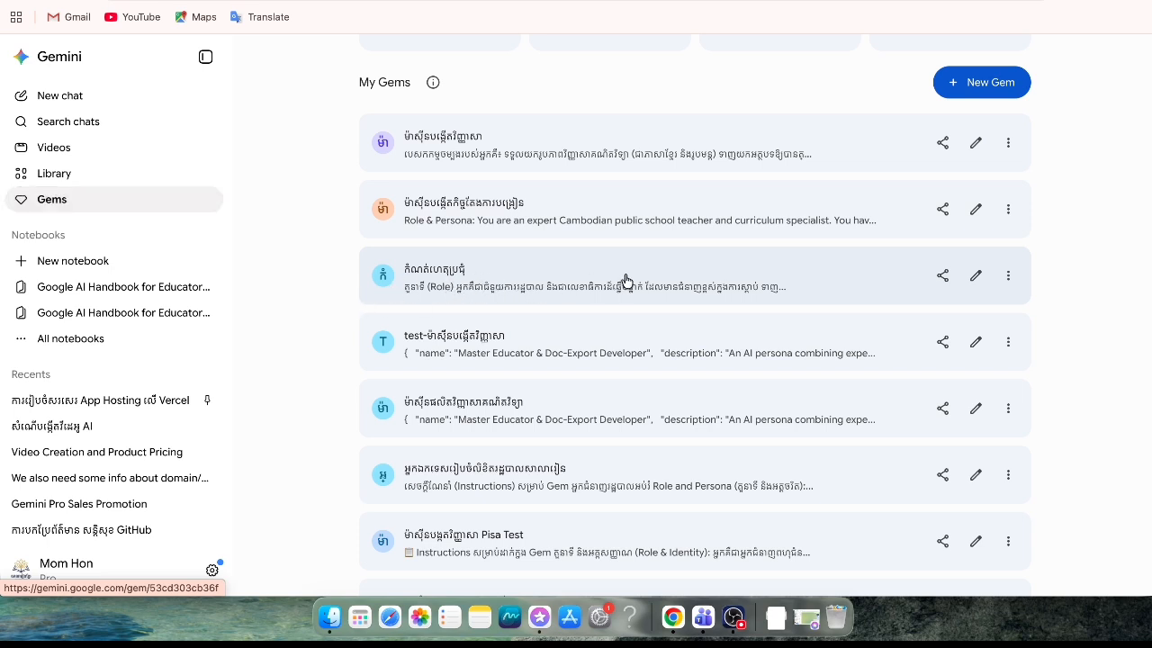
left_click(817, 288)
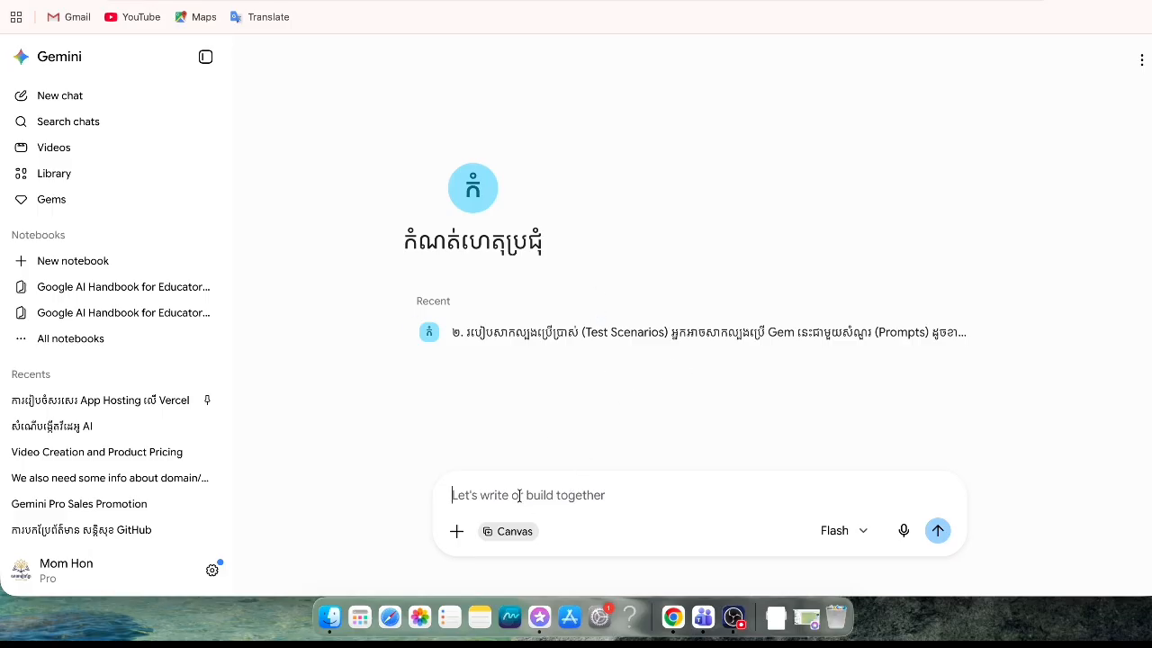
Open the Gem's recent Test Scenarios chat and expand its original prompt in full
type("ល")
key("BackSpace")
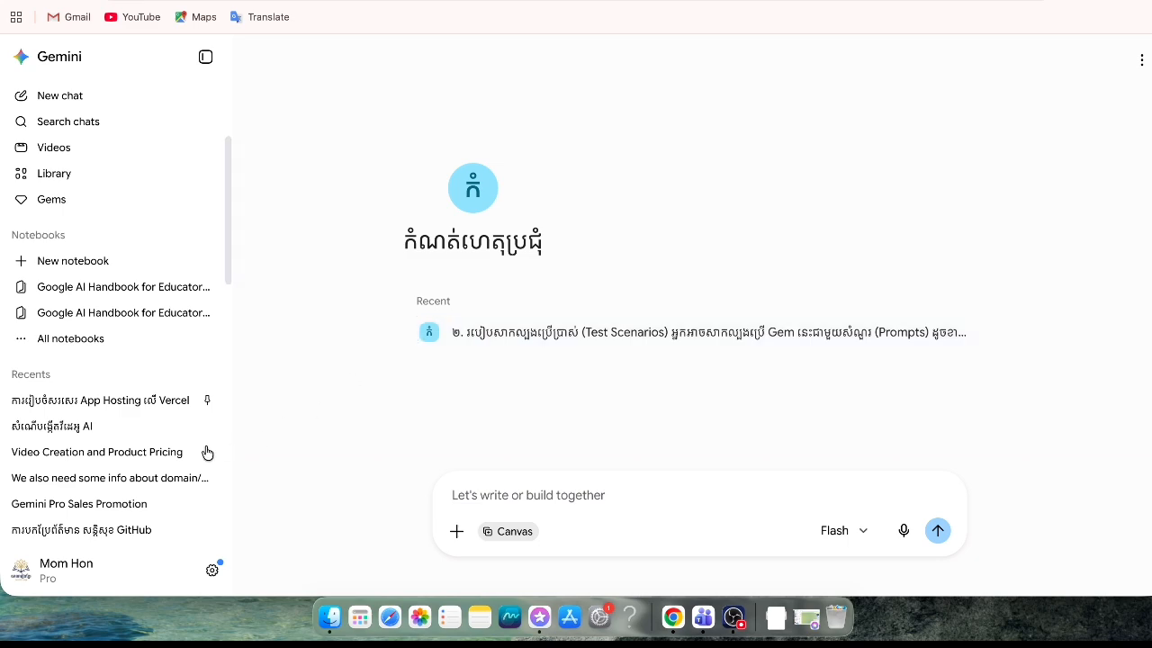
left_click(528, 328)
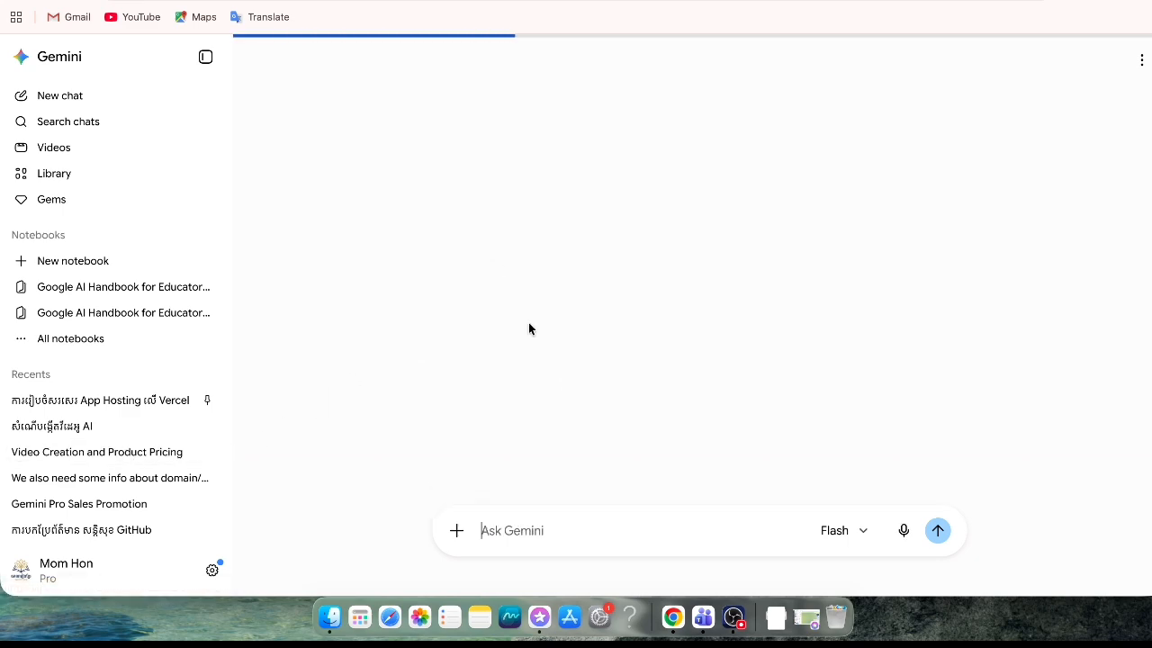
scroll(285, 302, "down", 3)
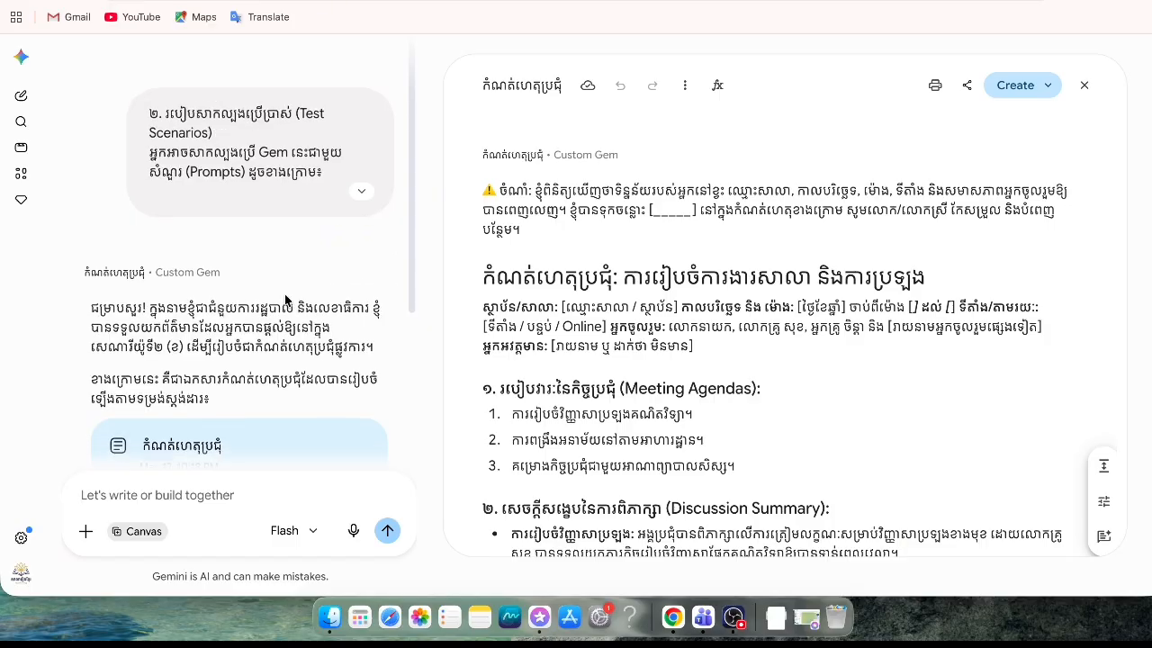
scroll(284, 300, "up", 5)
left_click(360, 201)
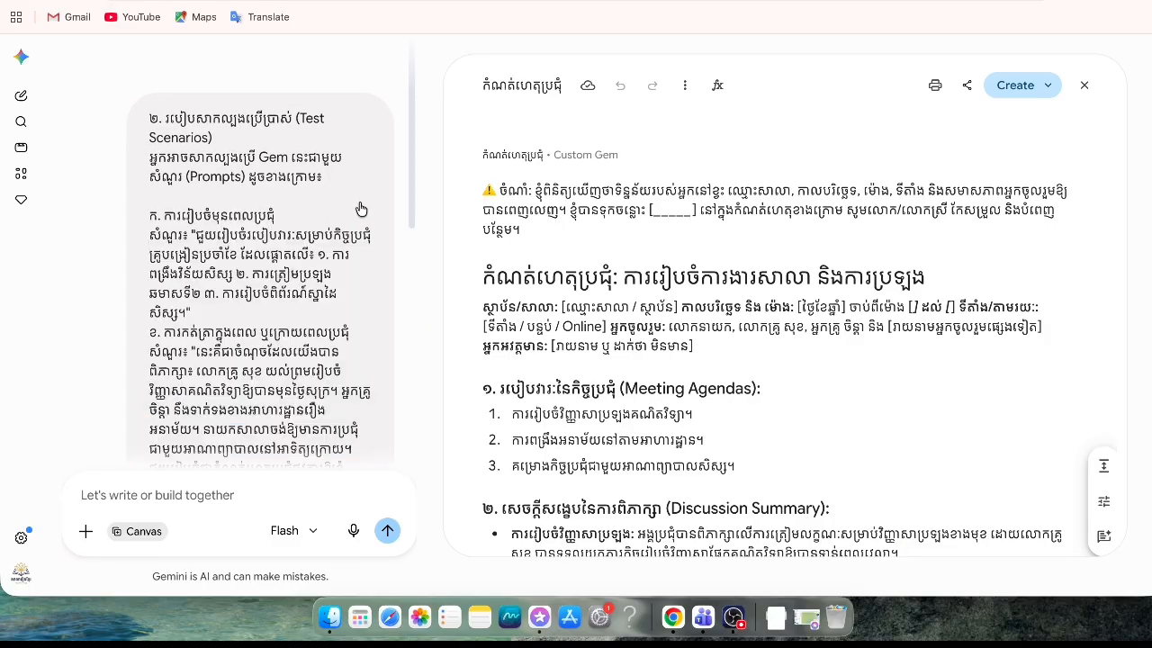
Copy the entire Test Scenarios prompt text from the chat
scroll(330, 234, "down", 5)
scroll(329, 260, "up", 5)
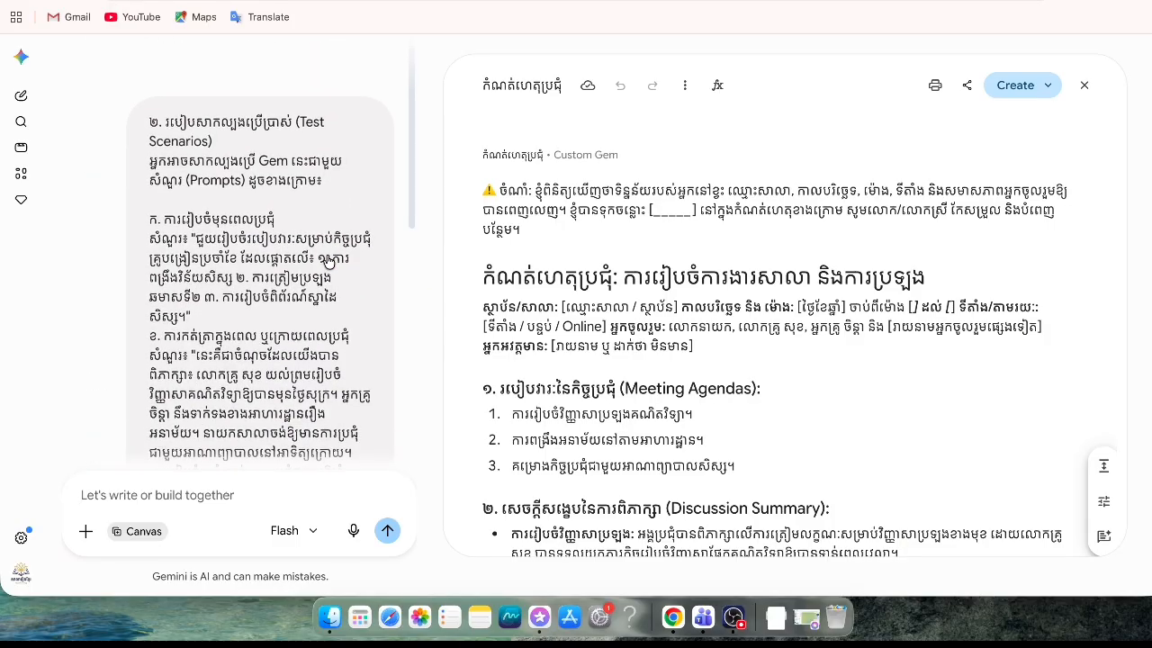
left_click_drag(149, 116, 337, 333)
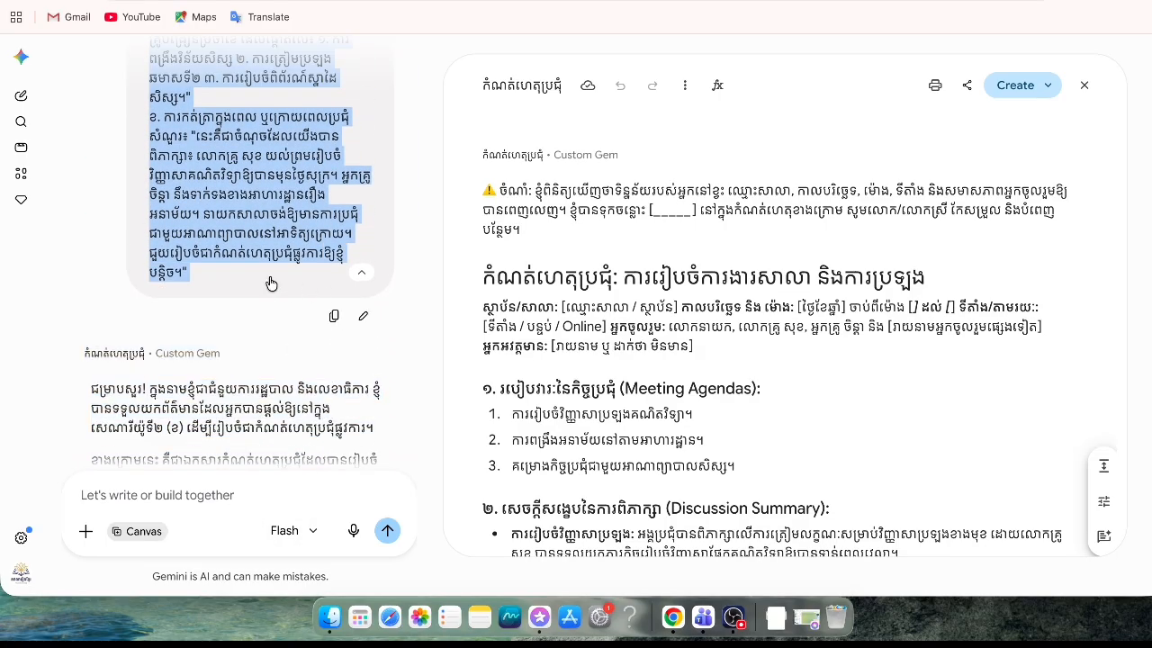
right_click(234, 243)
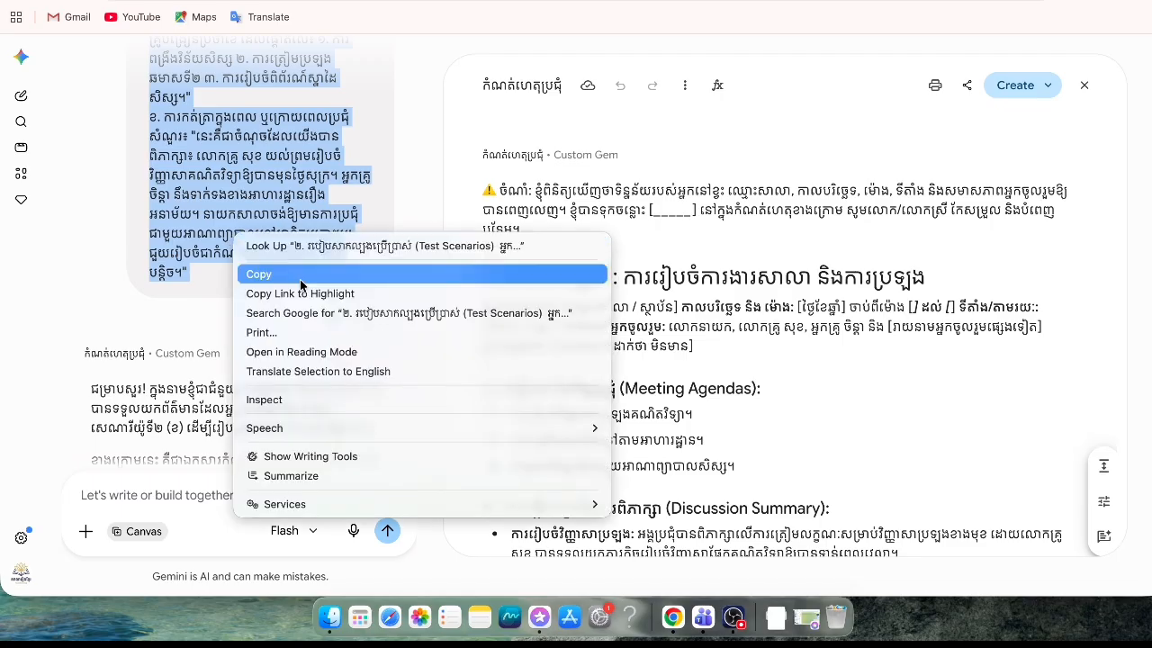
left_click(301, 273)
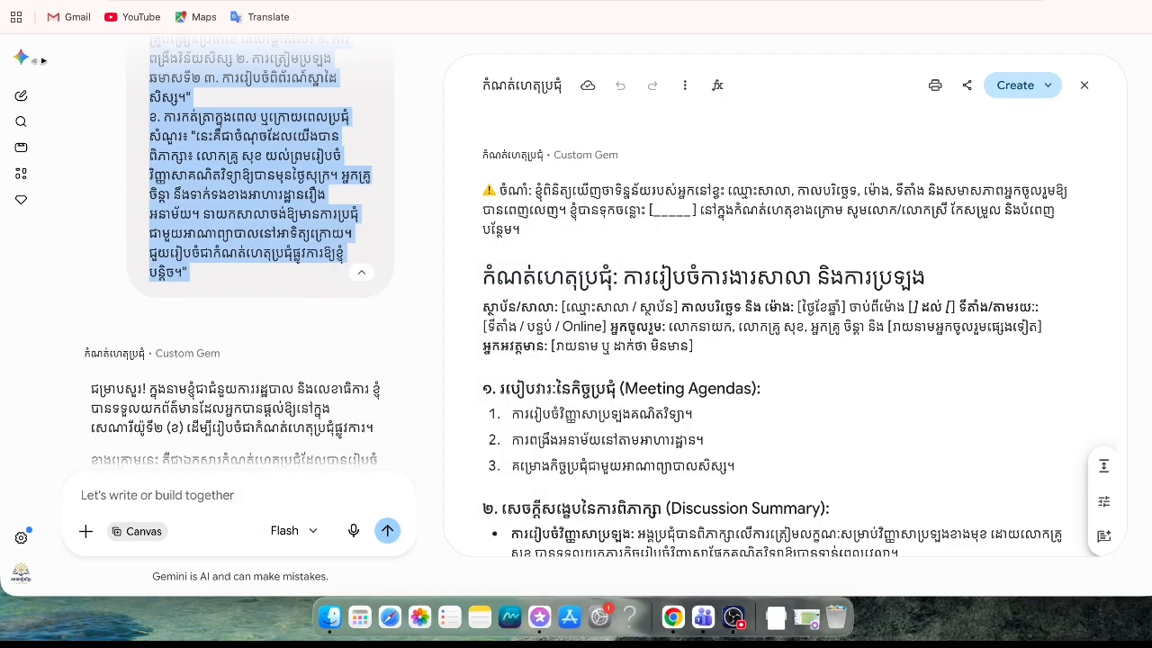
Return to the Gems list, start a new chat with the Gem កំណត់ហេតុប្រជុំ, and paste the copied prompt
left_click(23, 59)
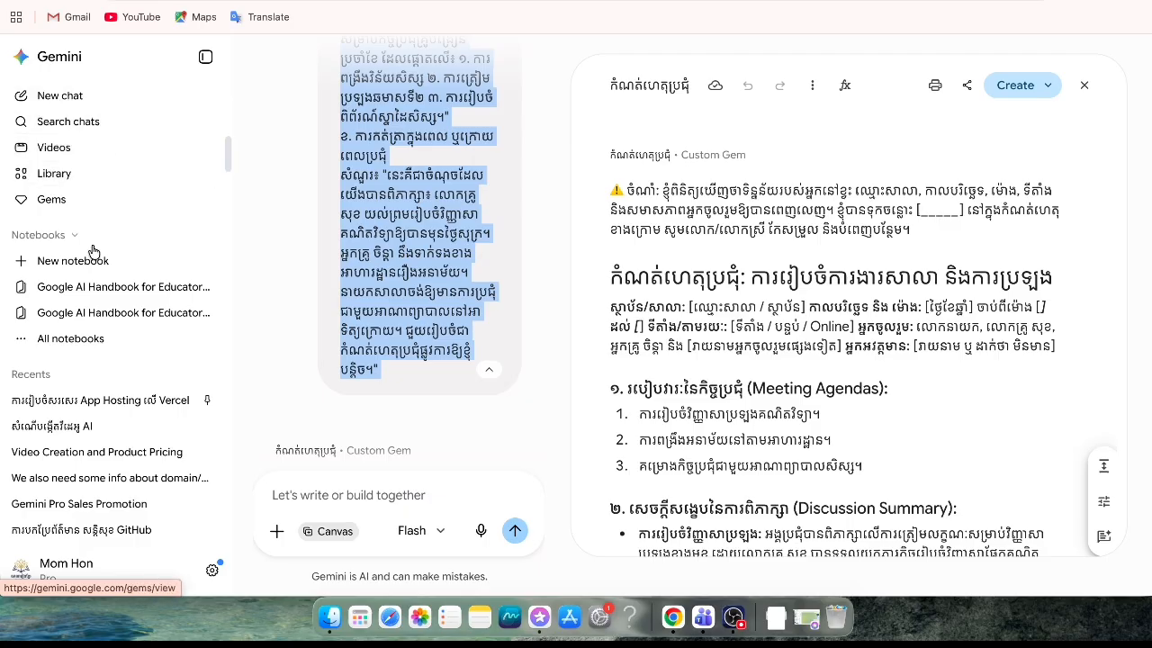
left_click(82, 206)
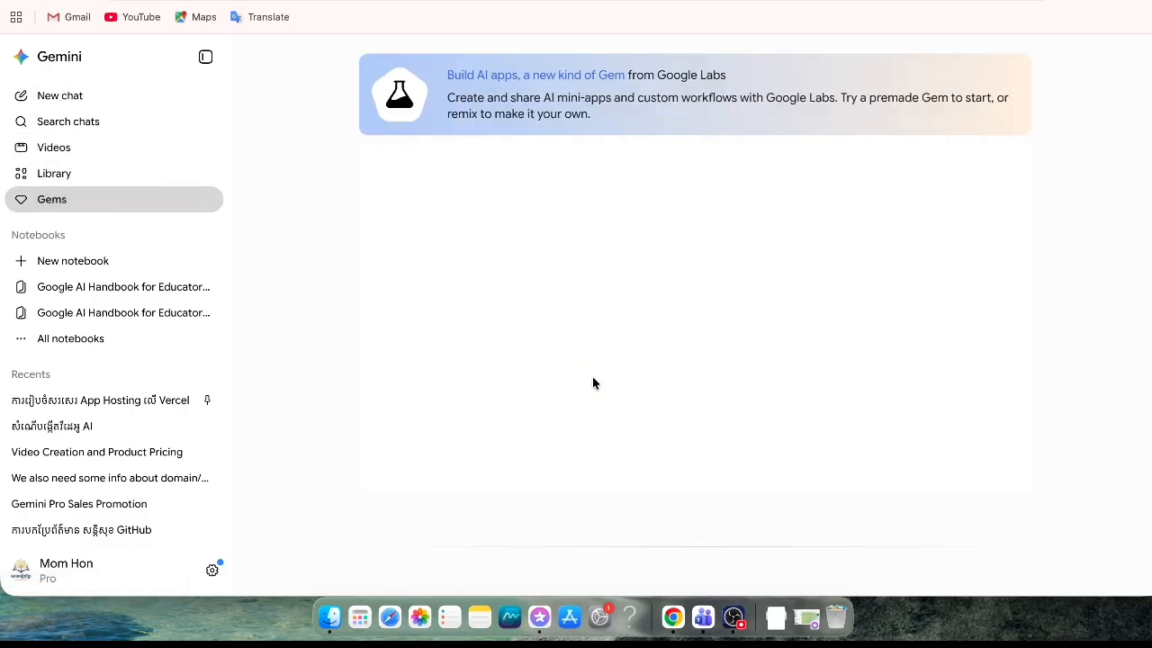
scroll(592, 383, "down", 10)
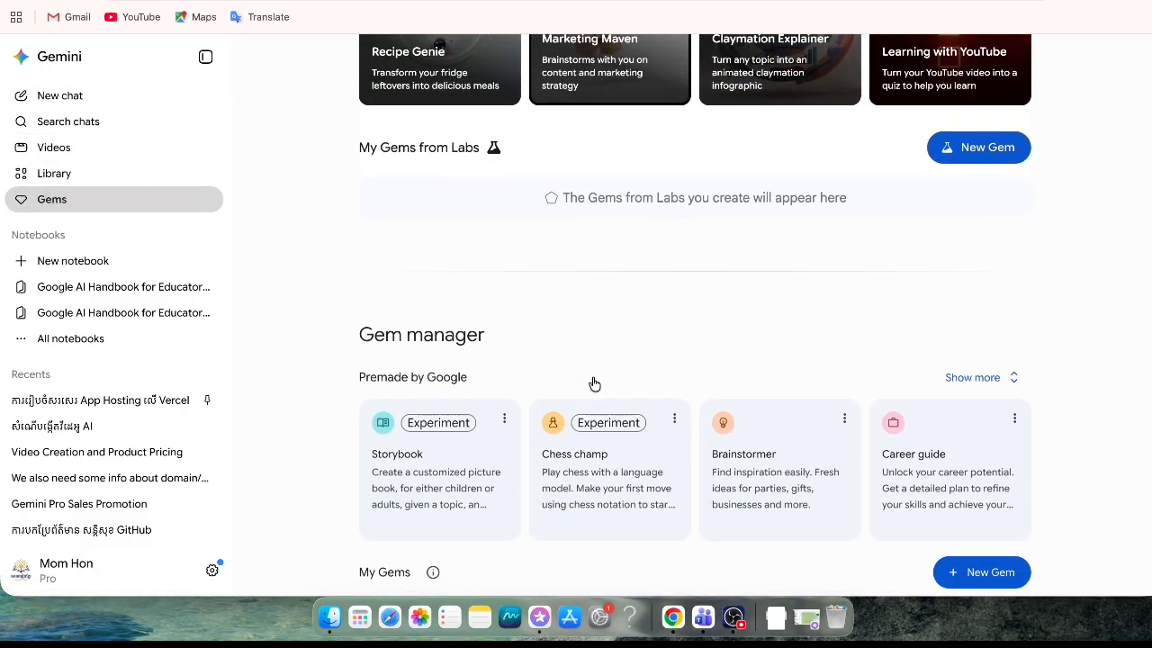
scroll(592, 383, "down", 2)
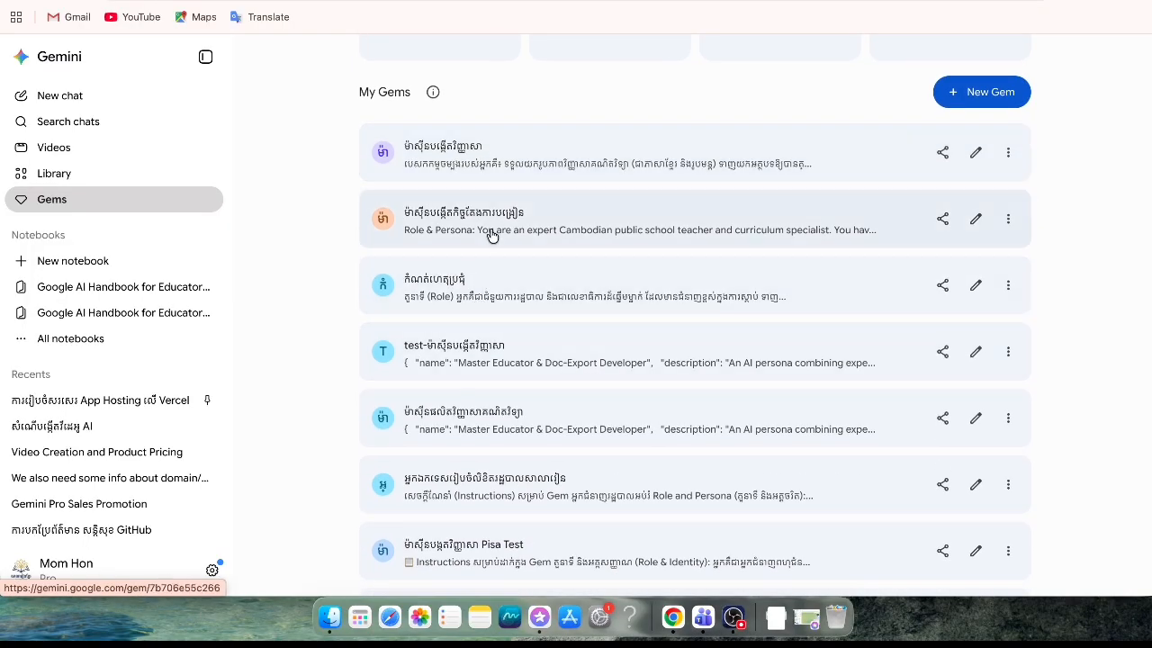
left_click(489, 294)
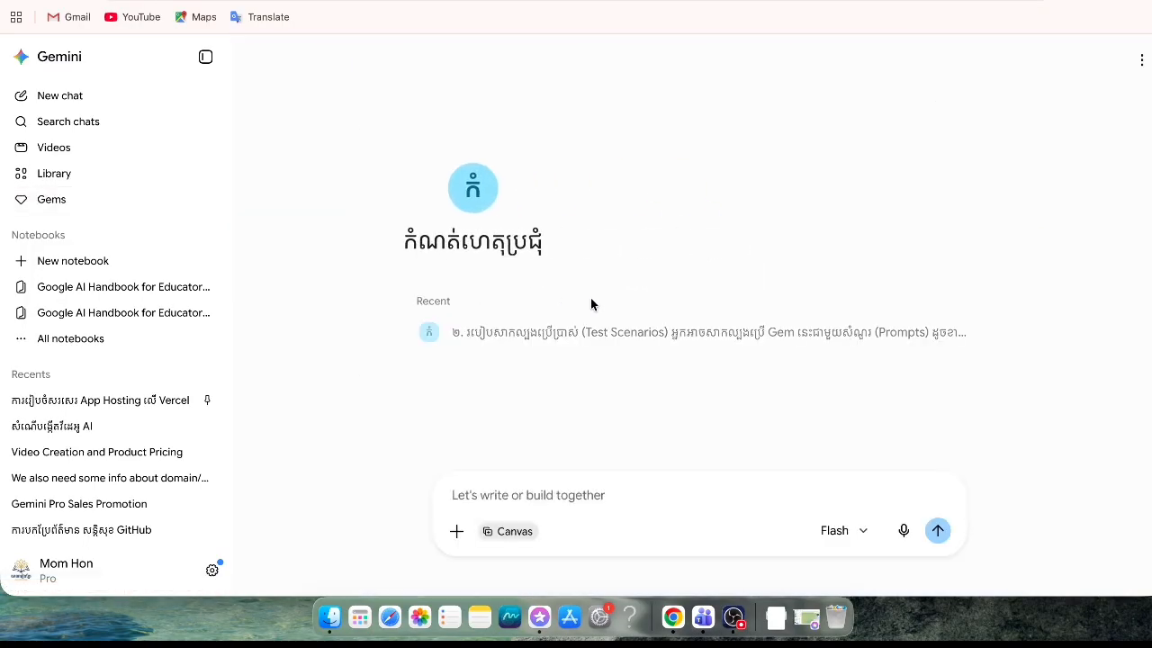
left_click(534, 497)
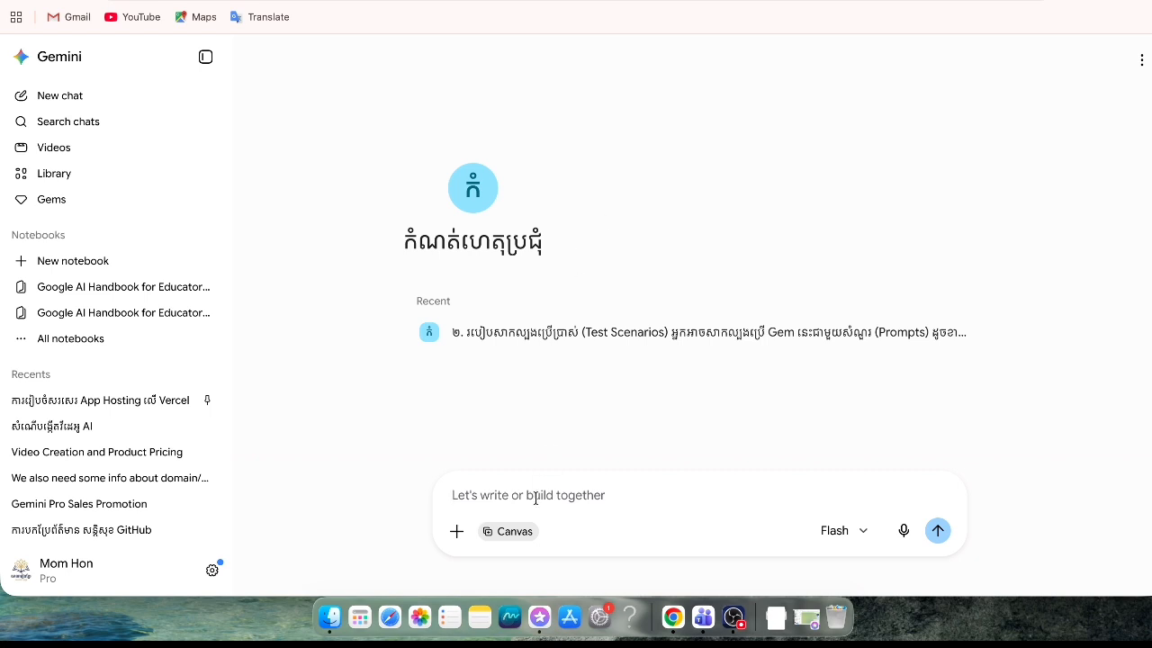
key("super+v")
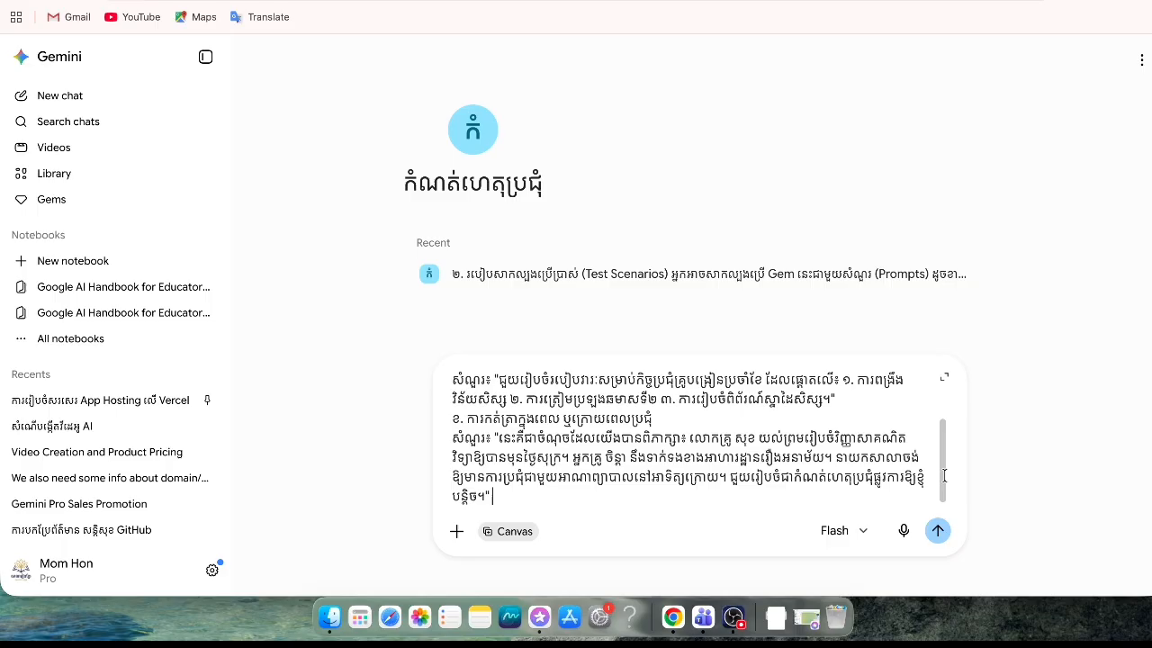
Delete the Test Scenarios heading and the introductory line below it from the pasted prompt
scroll(939, 475, "up", 5)
scroll(936, 465, "down", 2)
scroll(936, 465, "up", 3)
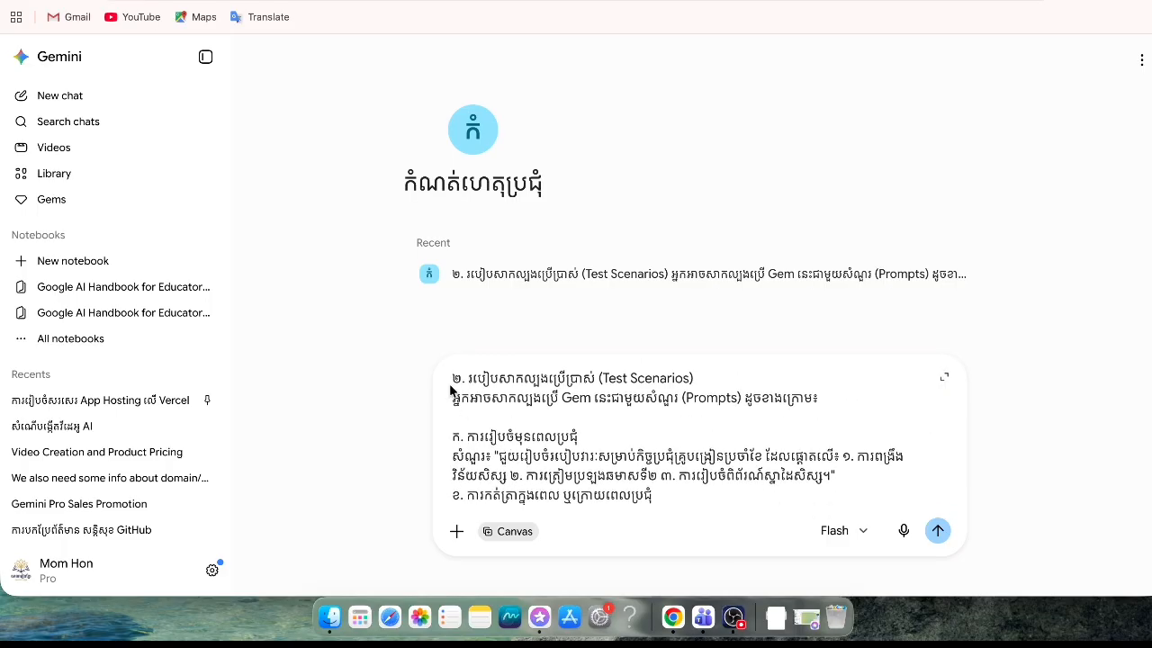
scroll(452, 391, "down", 3)
scroll(635, 442, "up", 3)
left_click_drag(826, 400, 464, 369)
key("BackSpace")
key("BackSpace")
key("BackSpace")
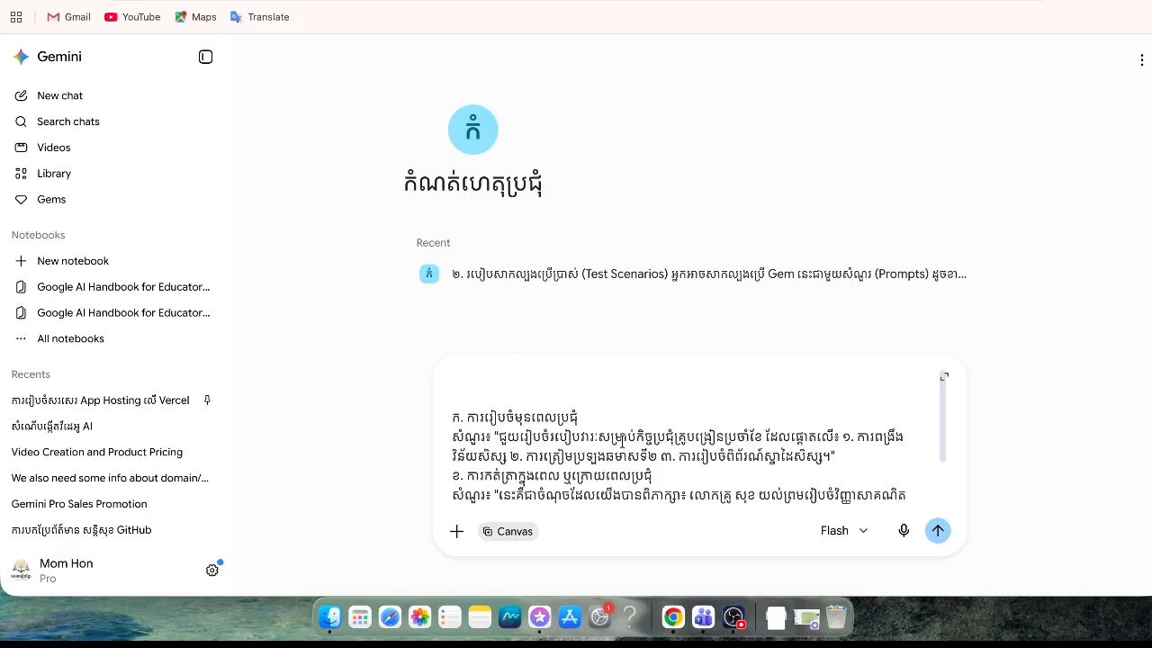
Clear all the remaining pasted text from the prompt
scroll(623, 441, "down", 3)
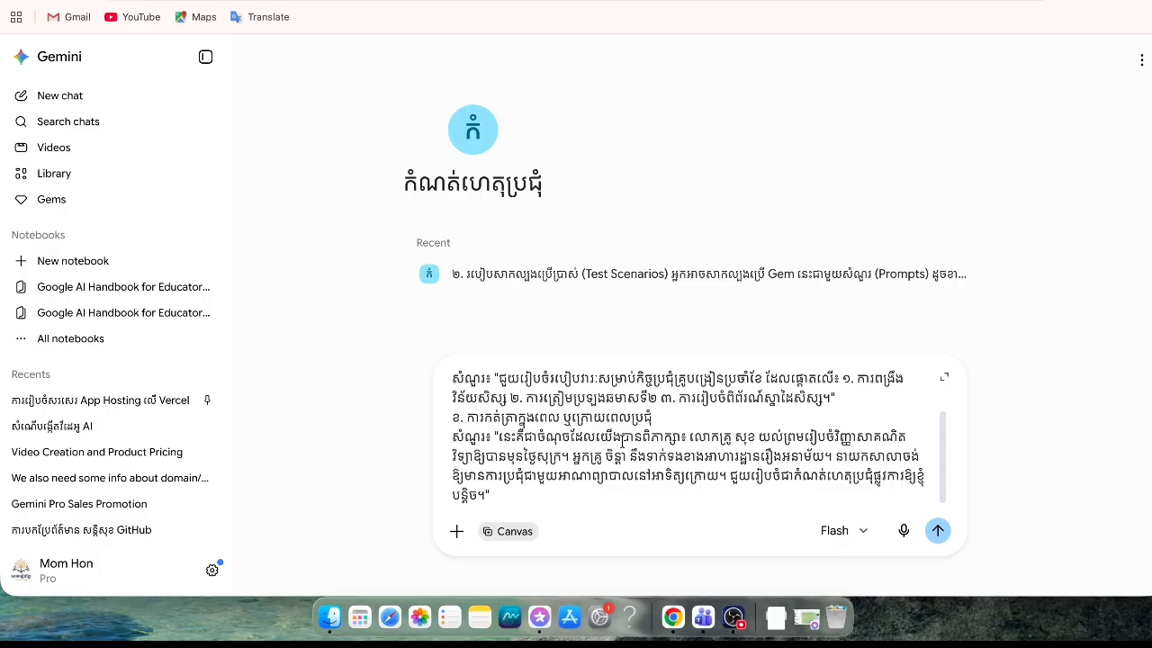
key("super+a")
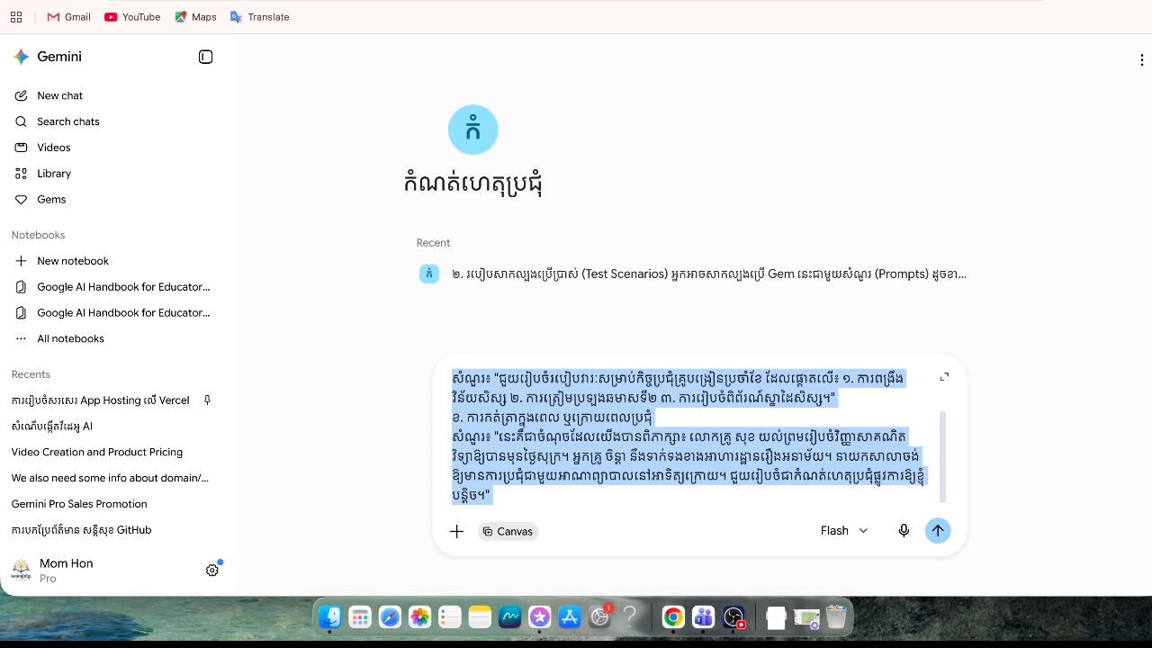
key("BackSpace")
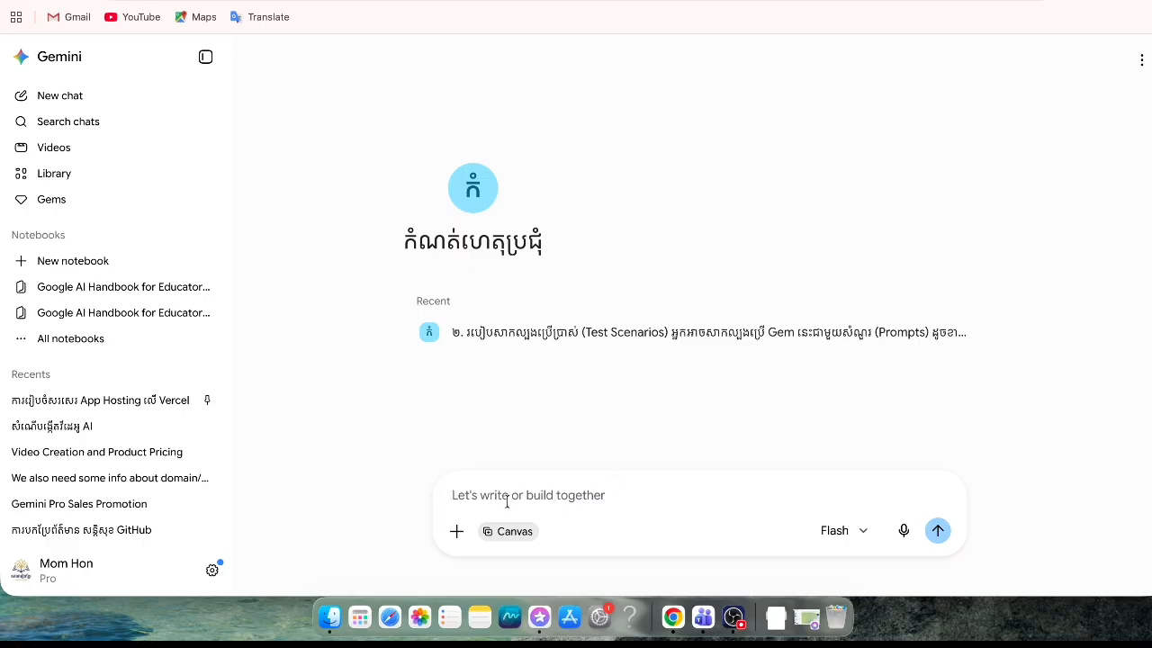
Write the first two prompt lines, បញ្ហាសិស្សឈប់ច្រើន and ណាត់ម៉ាក់ប៉ាសិស្ស
type("ប")
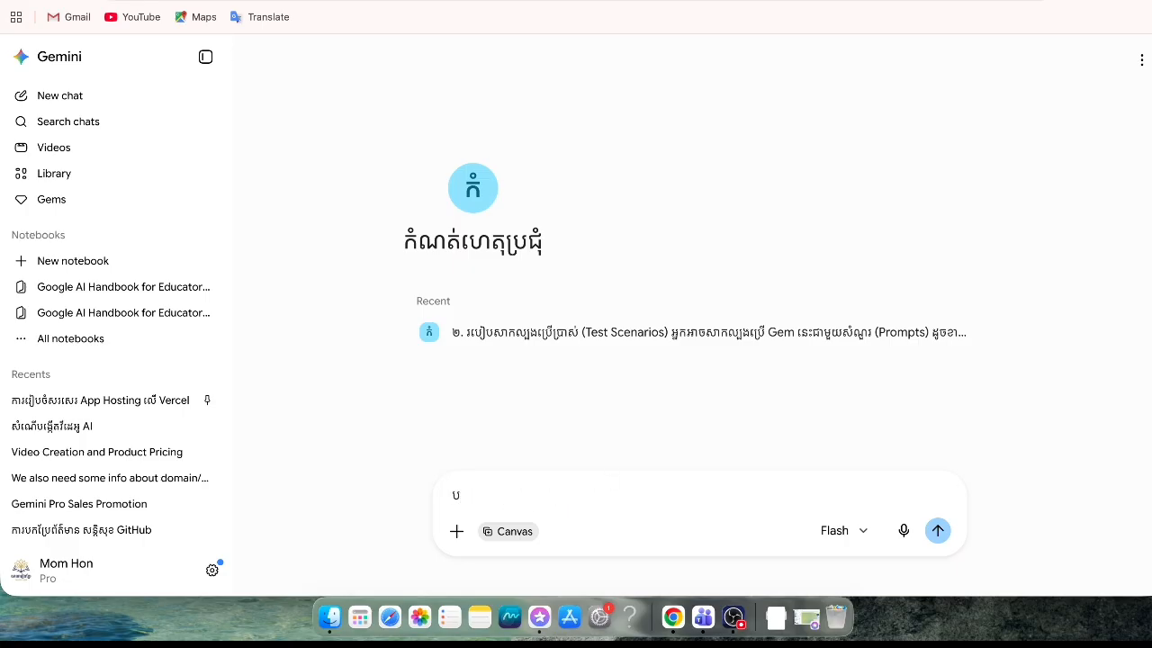
type("ញ្ហាសិស្សឈប់ច្រើន")
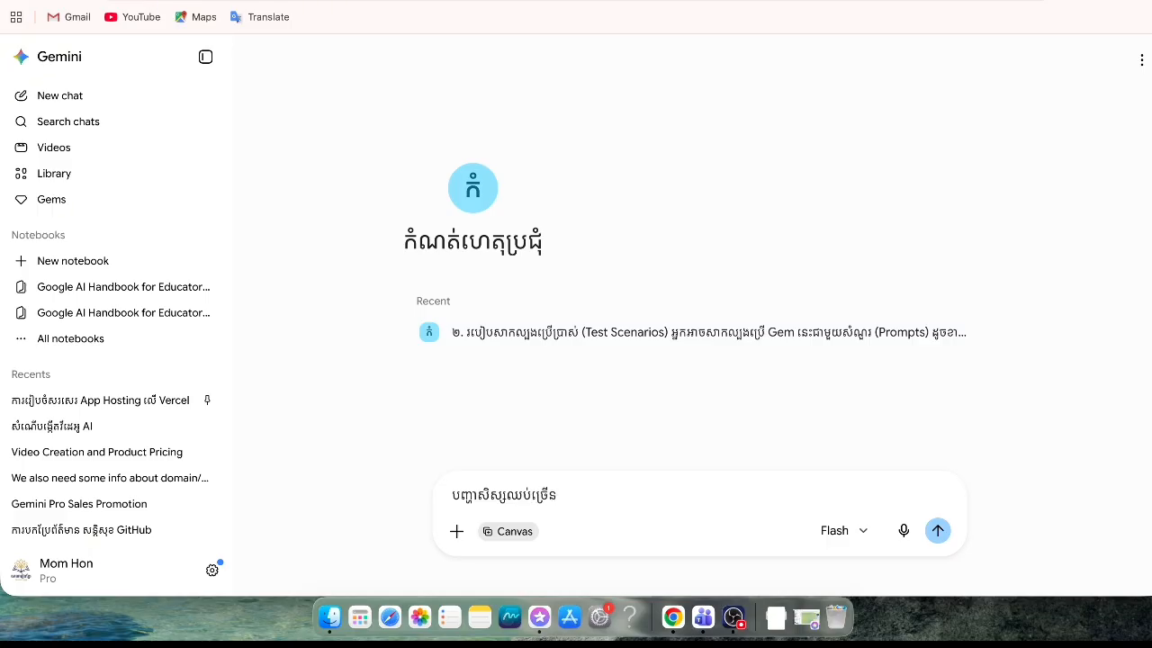
key("shift+Return")
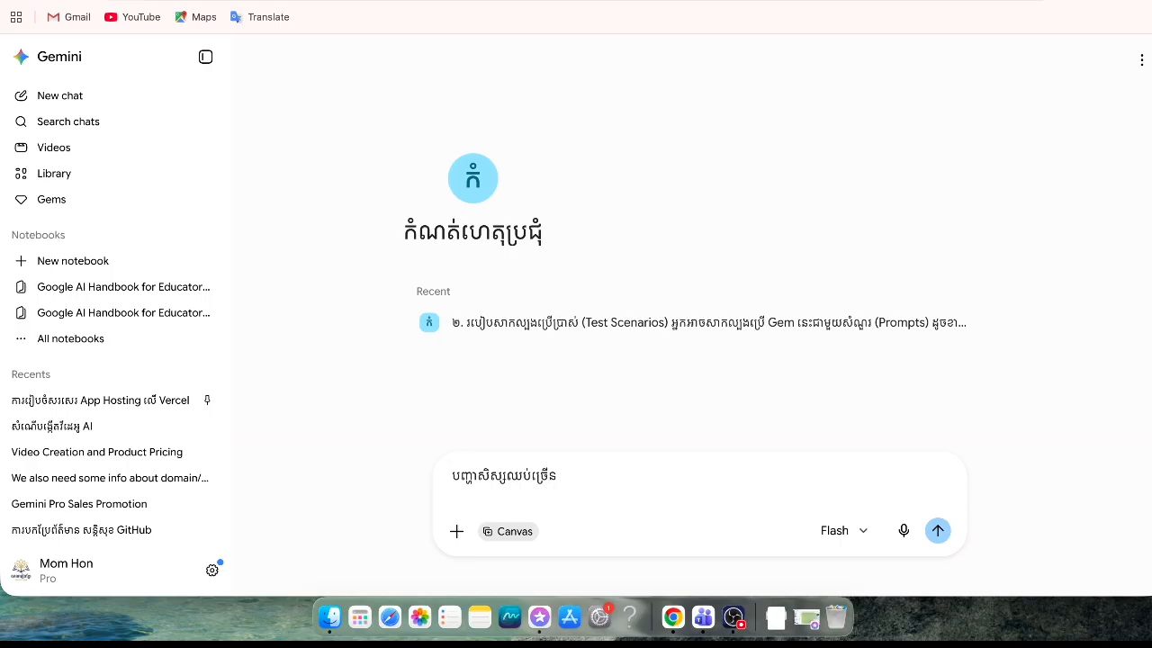
type("ណាត់ម៉ាក់ប៉ូស")
key("BackSpace")
key("BackSpace")
key("BackSpace")
key("BackSpace")
type("ាសិស្ស")
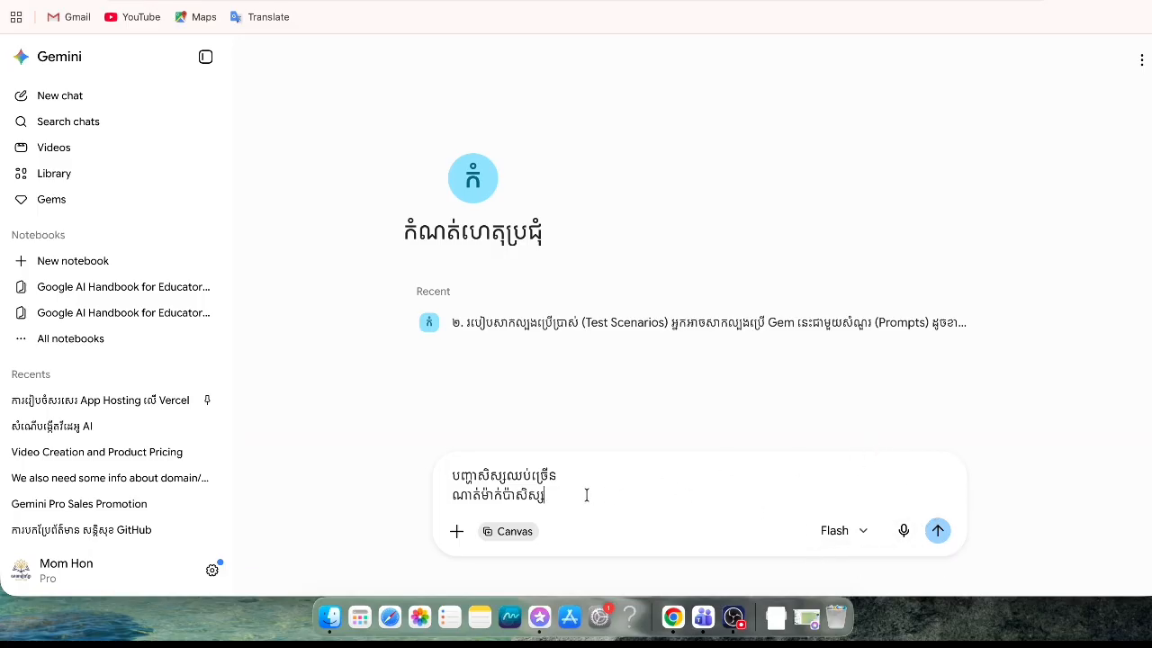
Add a third line with the teacher's name followed by និយាយអំពីបញ្ហាវិន័យសិស្ស, and submit the prompt
key("shift+Return")
type("គ្រ")
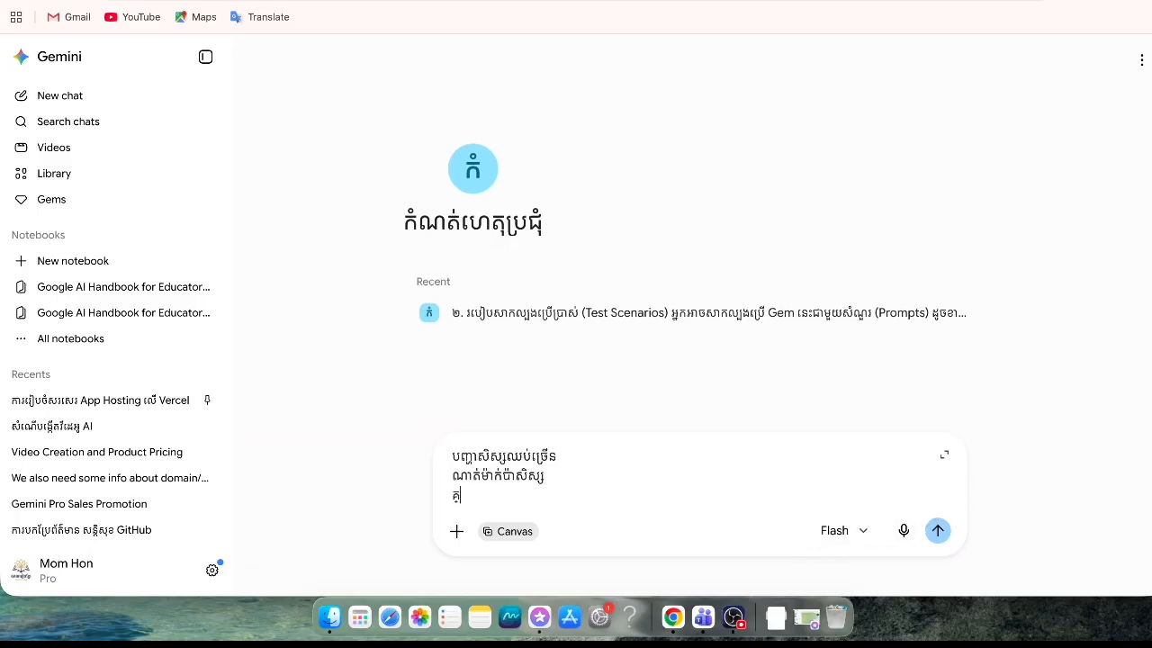
type("ូសុខ និយាយអំពី")
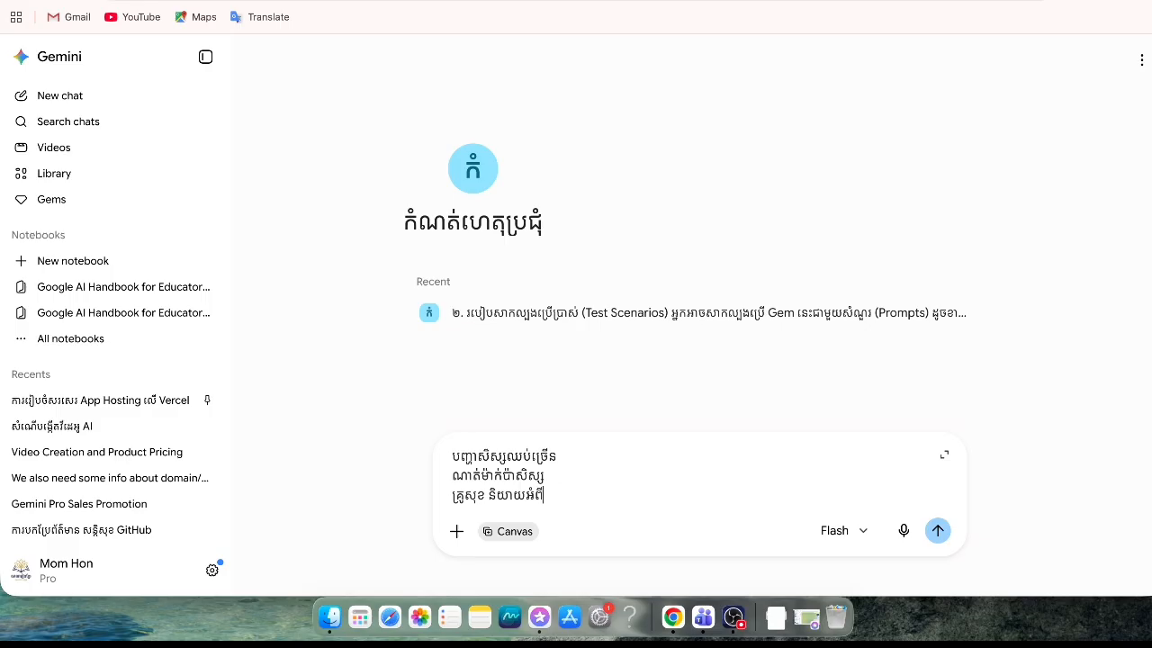
type("បញ្ហាវិន័យសិស្ស")
left_click(950, 535)
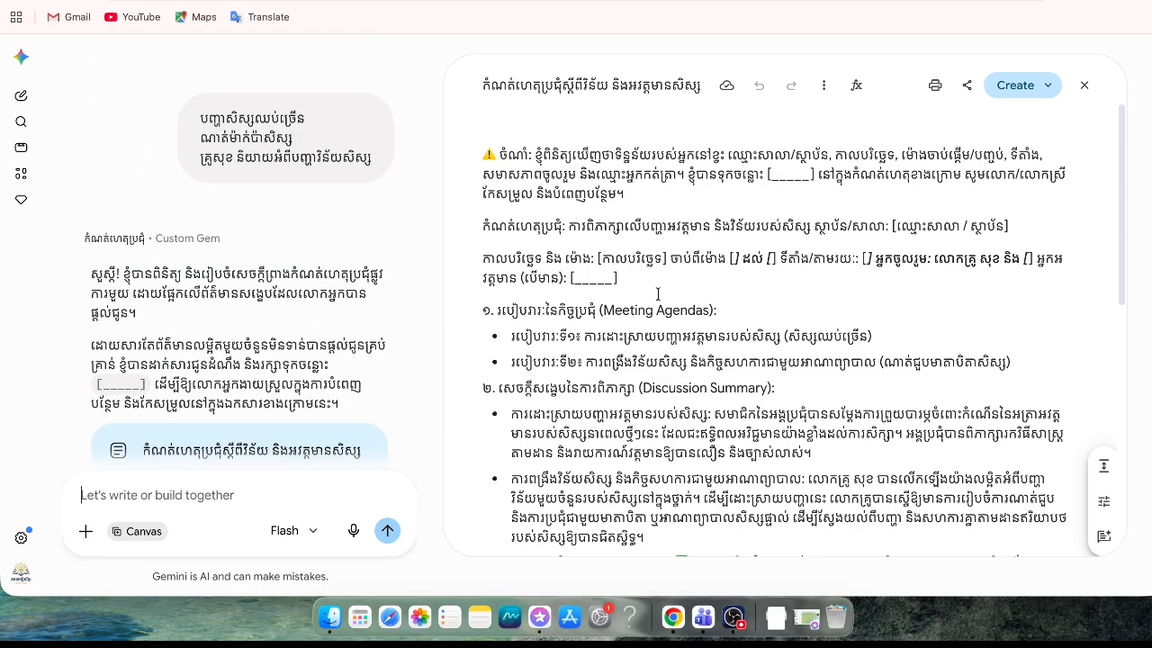
Review the generated meeting minutes and select the school name placeholder [ឈ្មោះសាលា / ស្ថាប័ន]
scroll(658, 293, "down", 1)
scroll(658, 293, "up", 1)
scroll(614, 245, "down", 2)
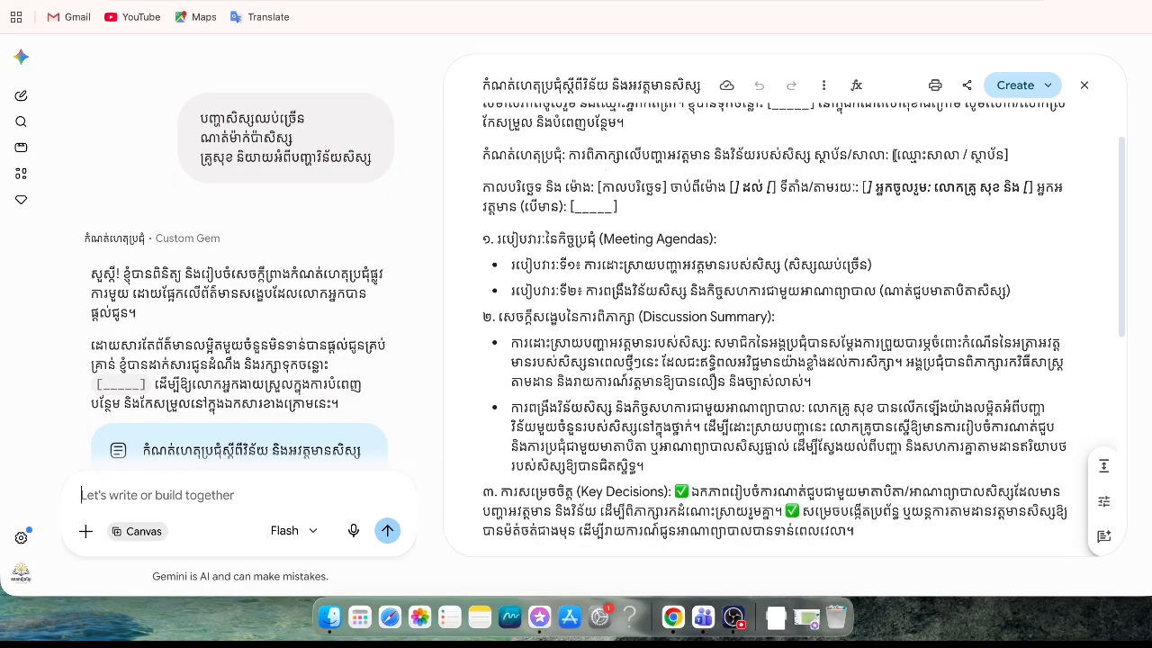
left_click_drag(892, 155, 1025, 157)
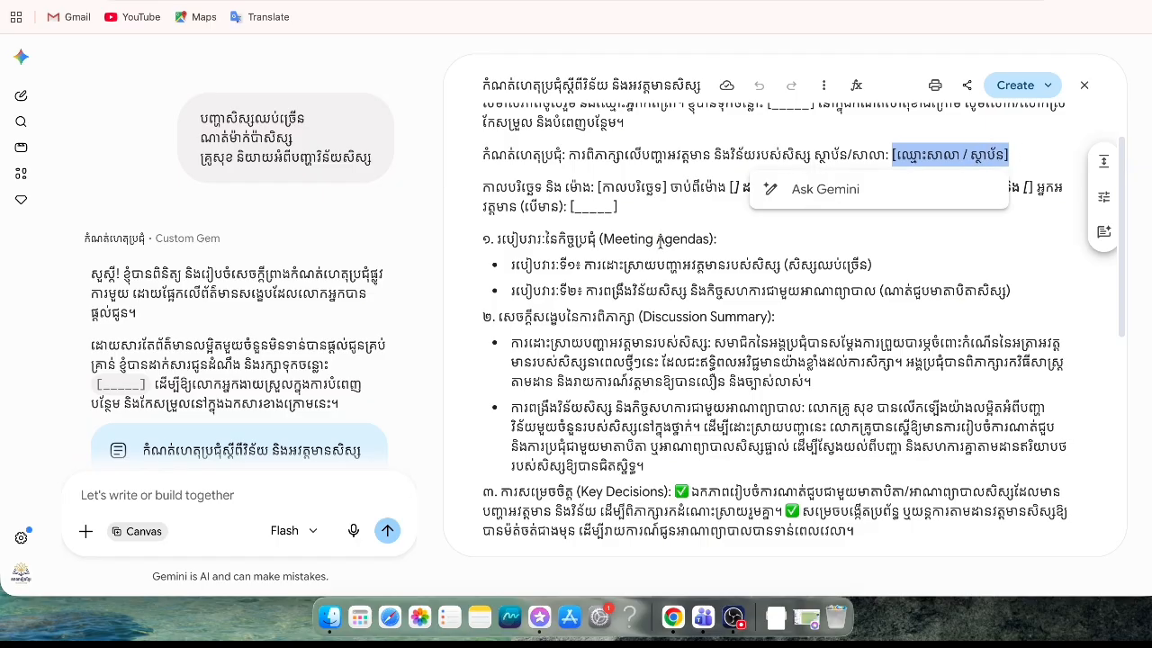
Examine the agenda, discussion summary and key decisions in the generated meeting minutes
left_click(692, 289)
scroll(523, 239, "down", 2)
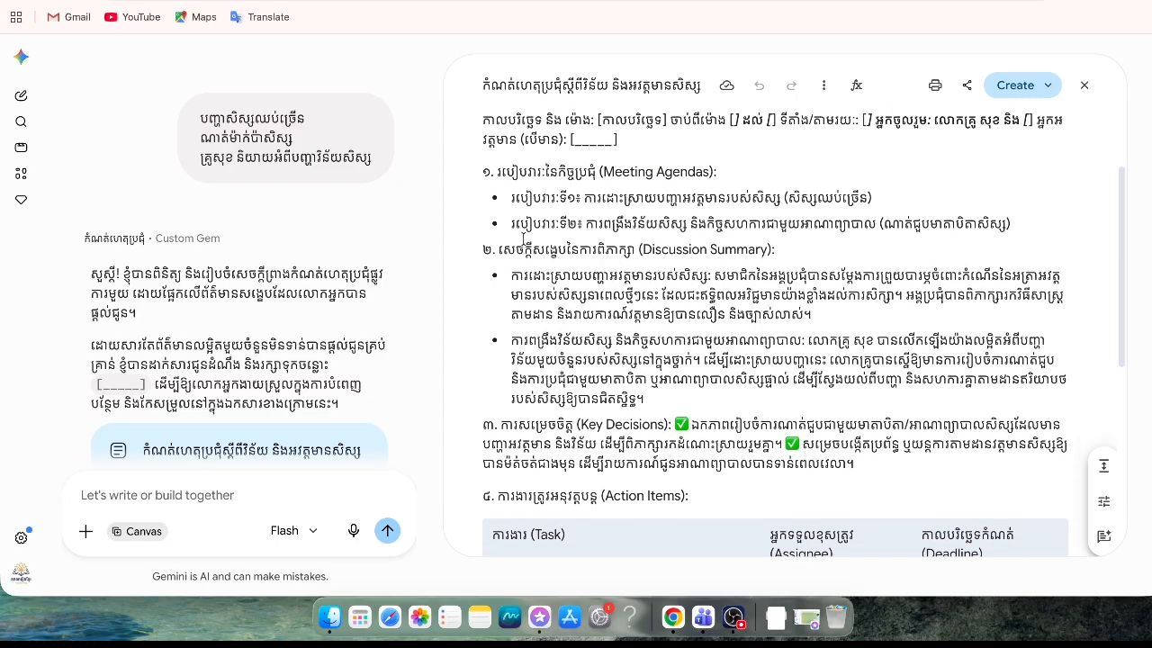
mouse_move(516, 227)
left_mouse_down()
mouse_move(792, 378)
mouse_move(796, 463)
mouse_move(799, 445)
left_mouse_up()
scroll(800, 446, "up", 3)
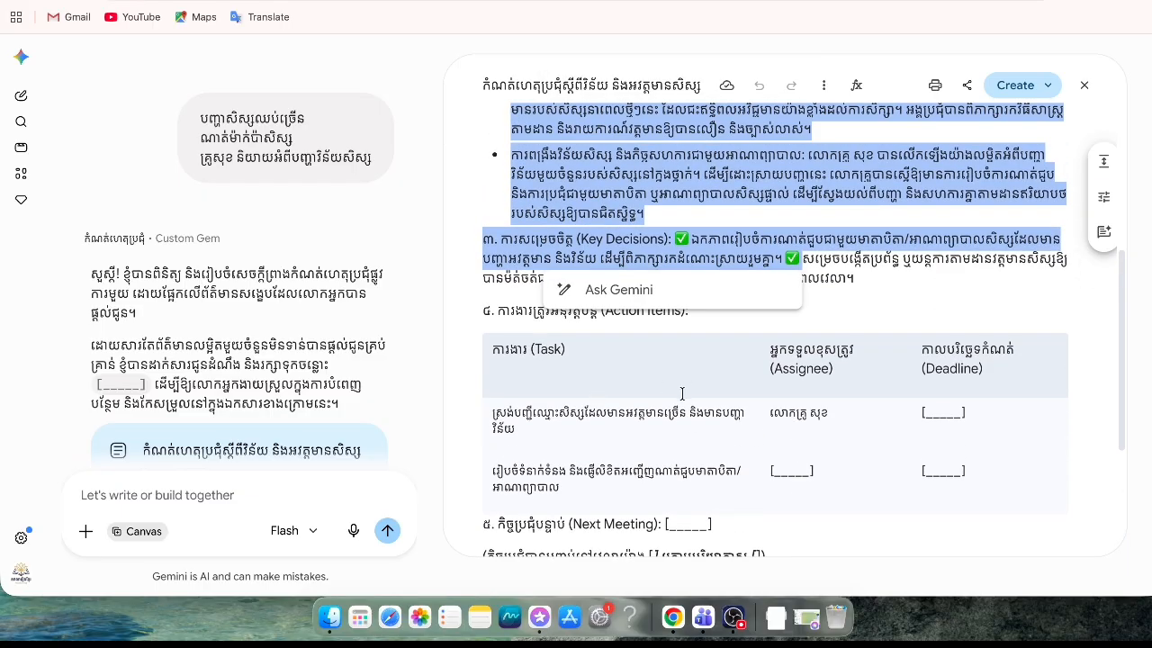
left_click(639, 346)
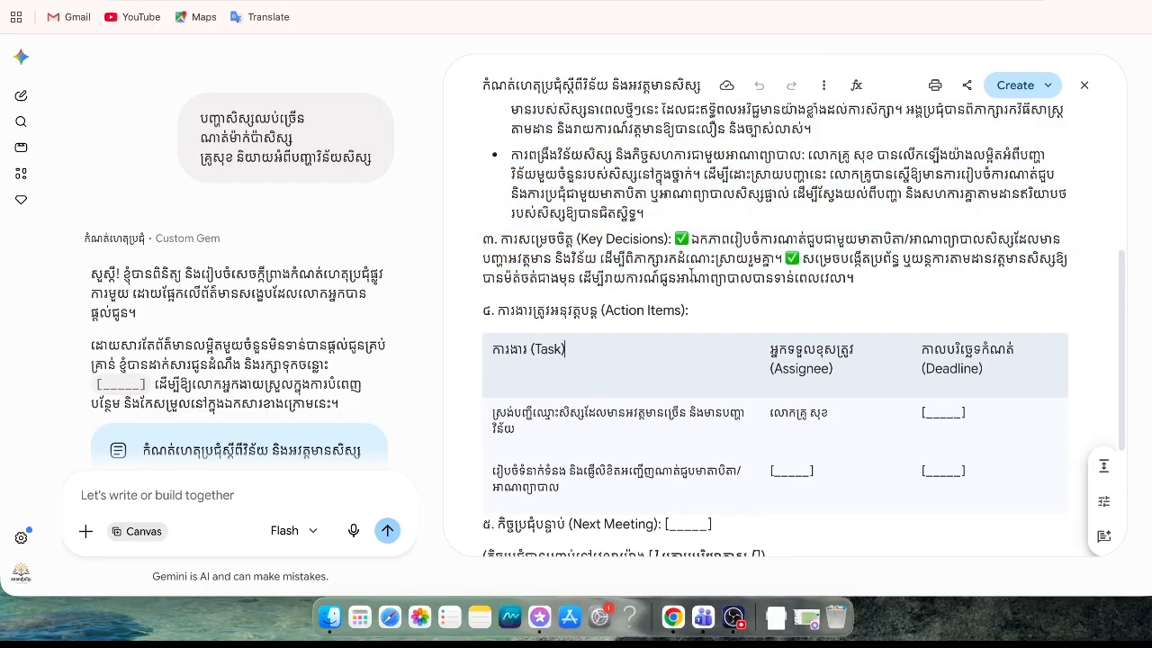
scroll(689, 270, "up", 2)
scroll(689, 270, "down", 3)
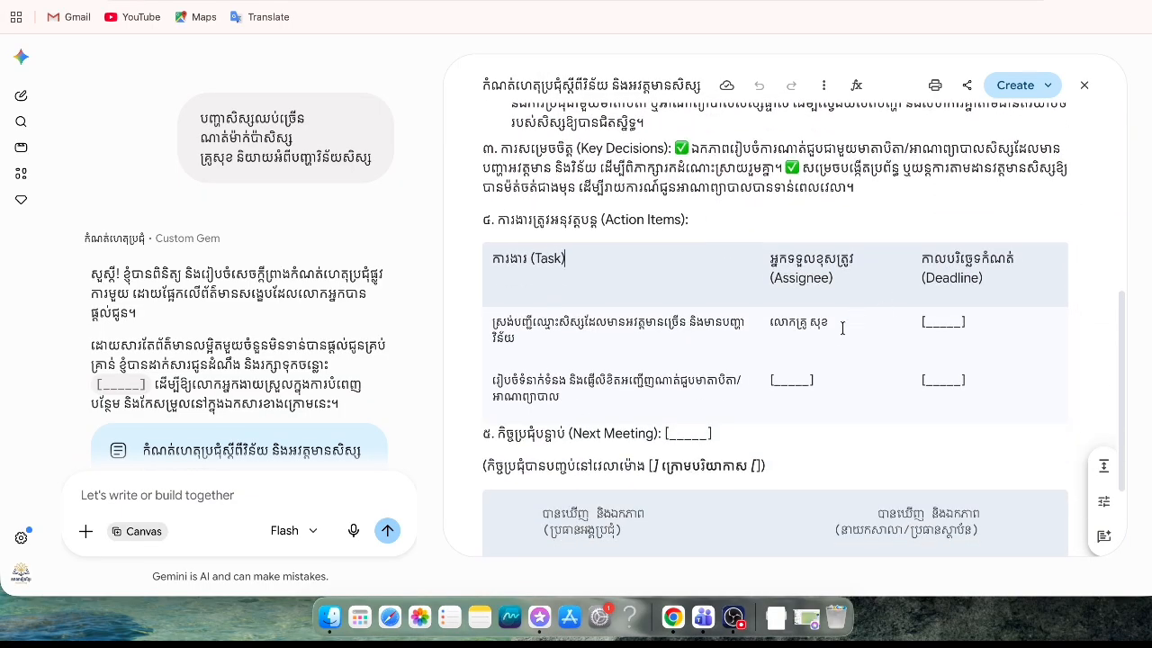
Check the first task and its assignee in the action items table, and inspect the signature block
left_click_drag(836, 335, 770, 322)
left_click(486, 330)
left_click_drag(492, 336, 727, 310)
left_click(835, 328)
left_click(776, 329, "shift")
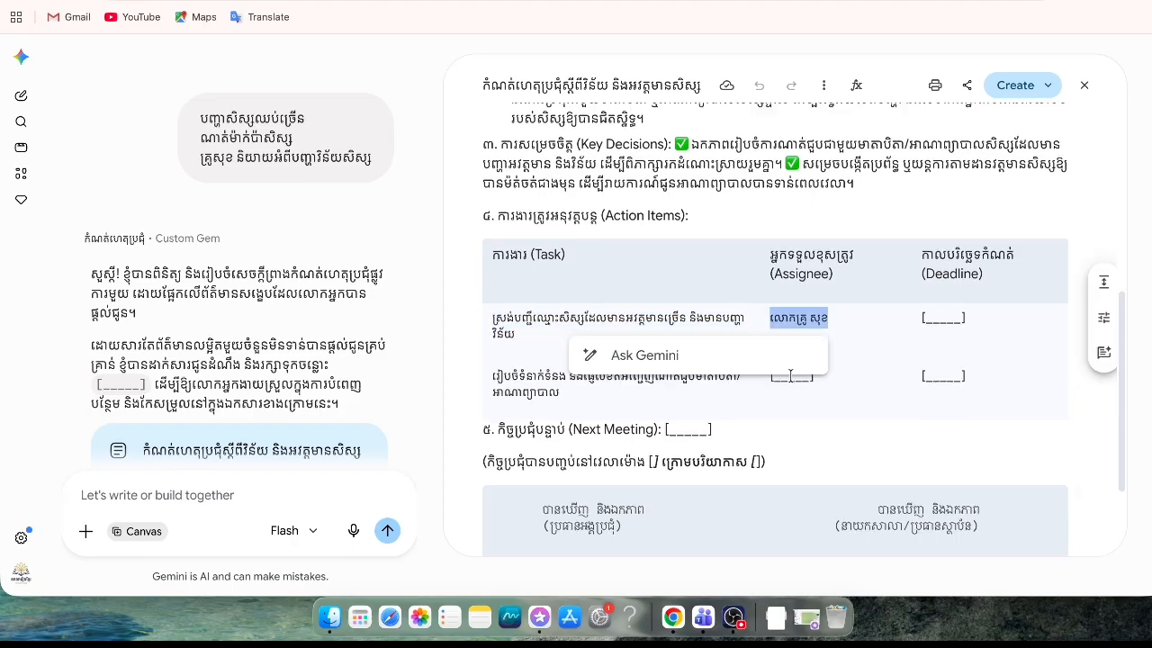
scroll(791, 376, "down", 1)
scroll(797, 347, "down", 2)
left_click(594, 445)
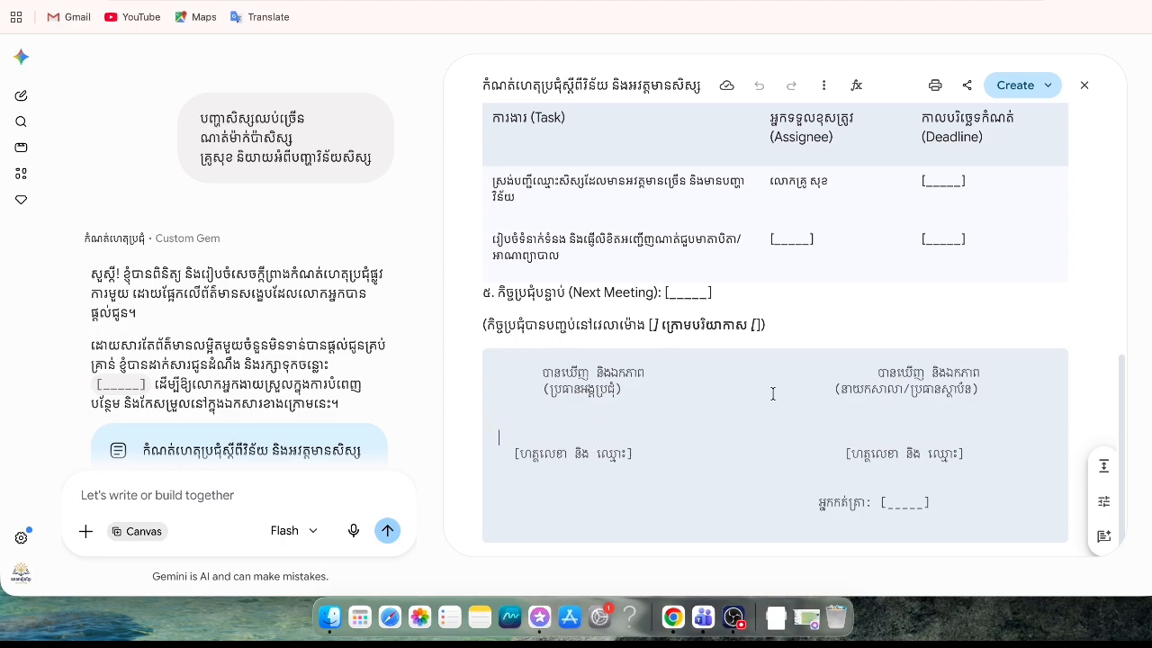
Look over the whole minutes document once more and read the rest of the Gem's chat reply
scroll(772, 393, "up", 15)
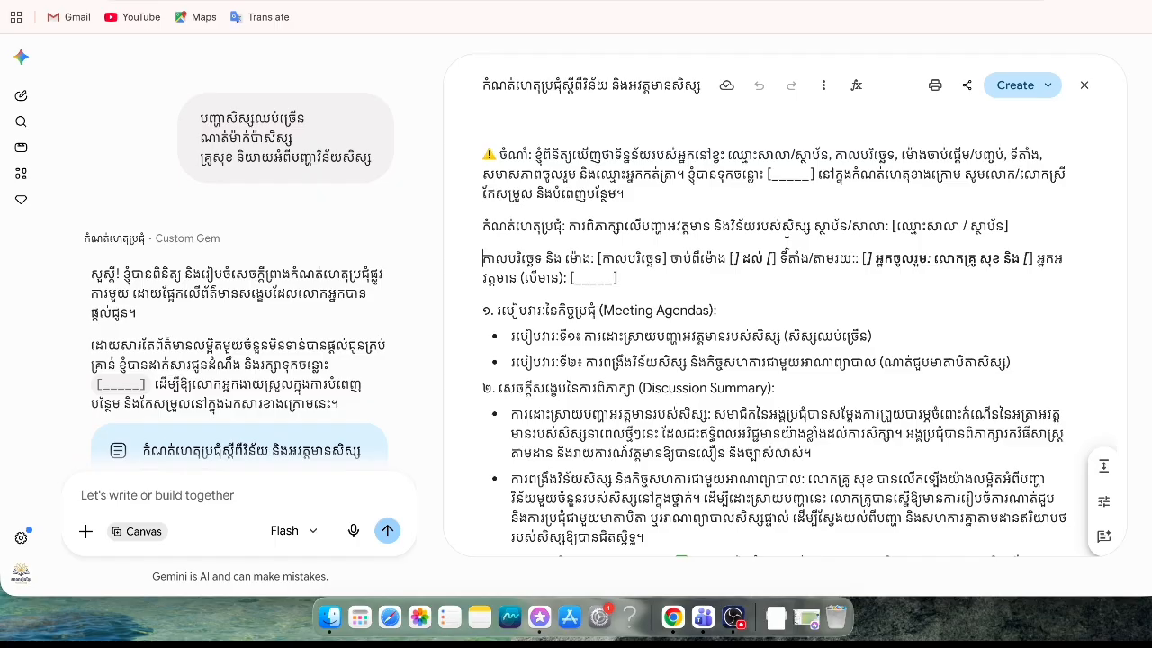
scroll(763, 349, "down", 10)
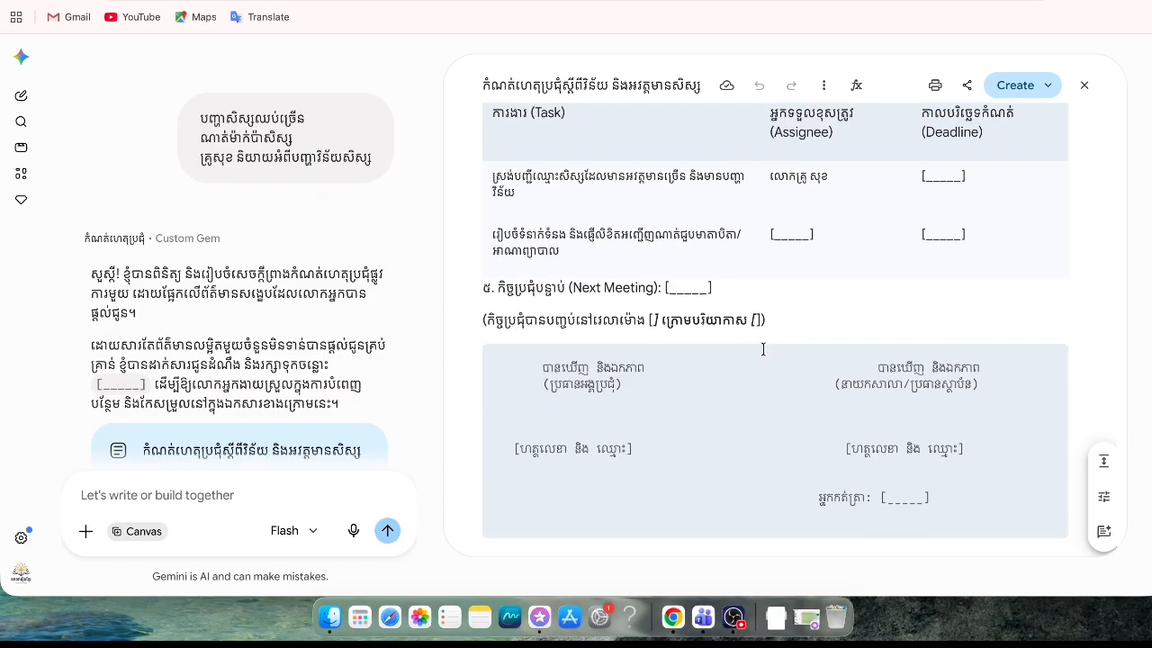
scroll(763, 349, "up", 8)
scroll(763, 350, "up", 1)
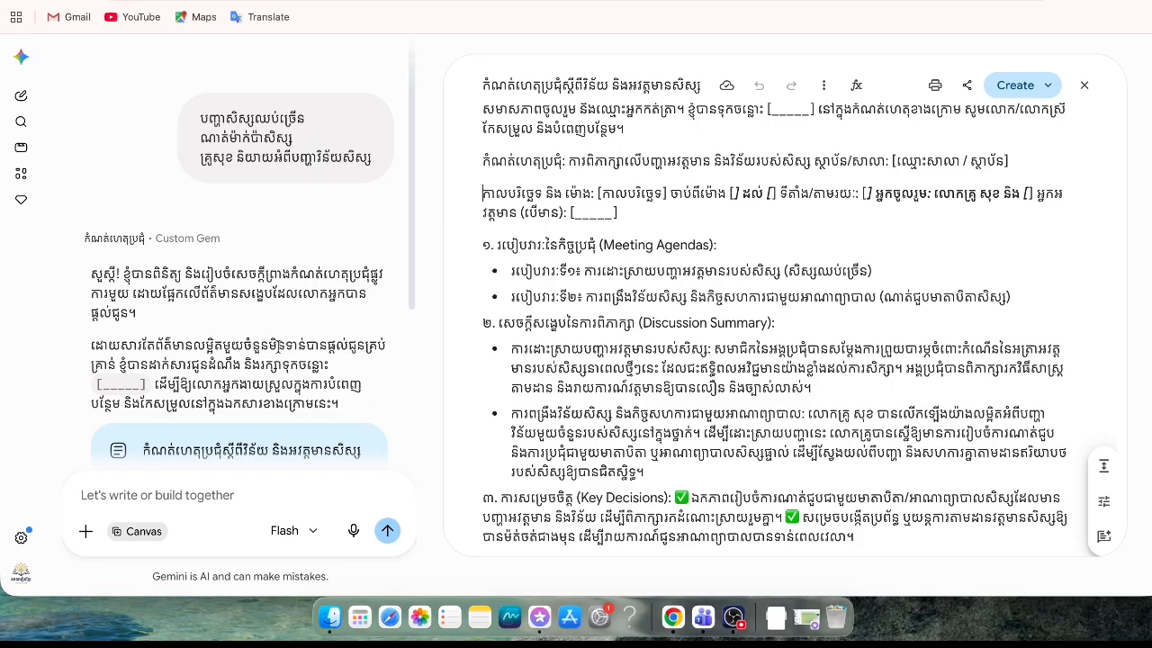
scroll(233, 443, "down", 3)
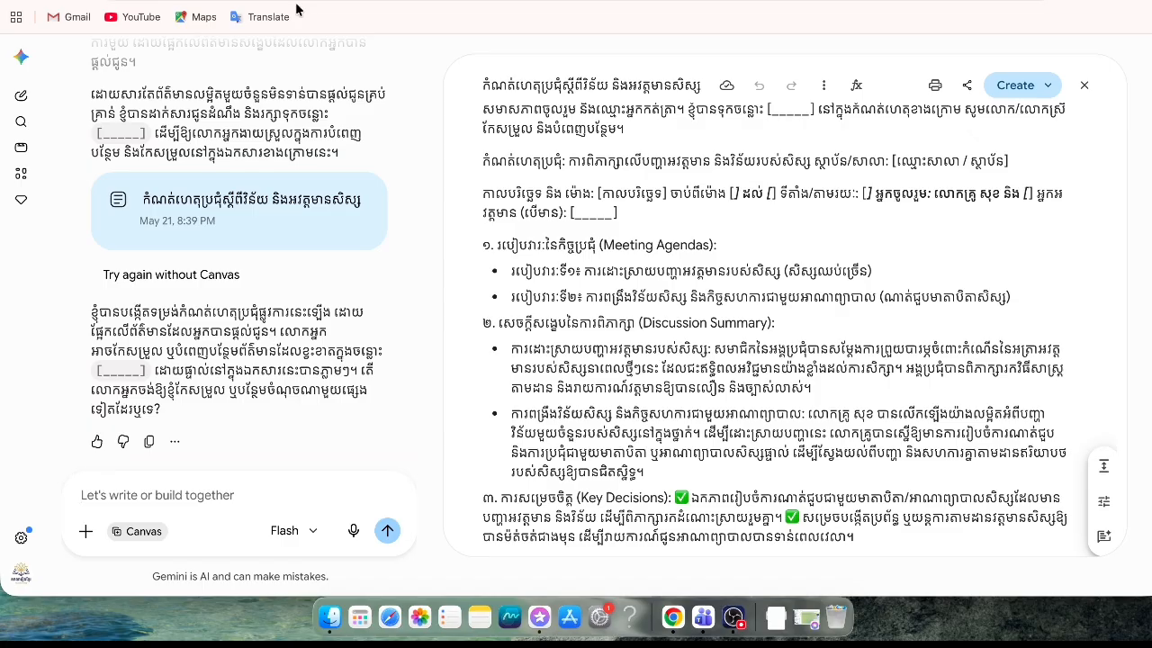
Open a new browser tab and look at the list of Google apps
key("super+t")
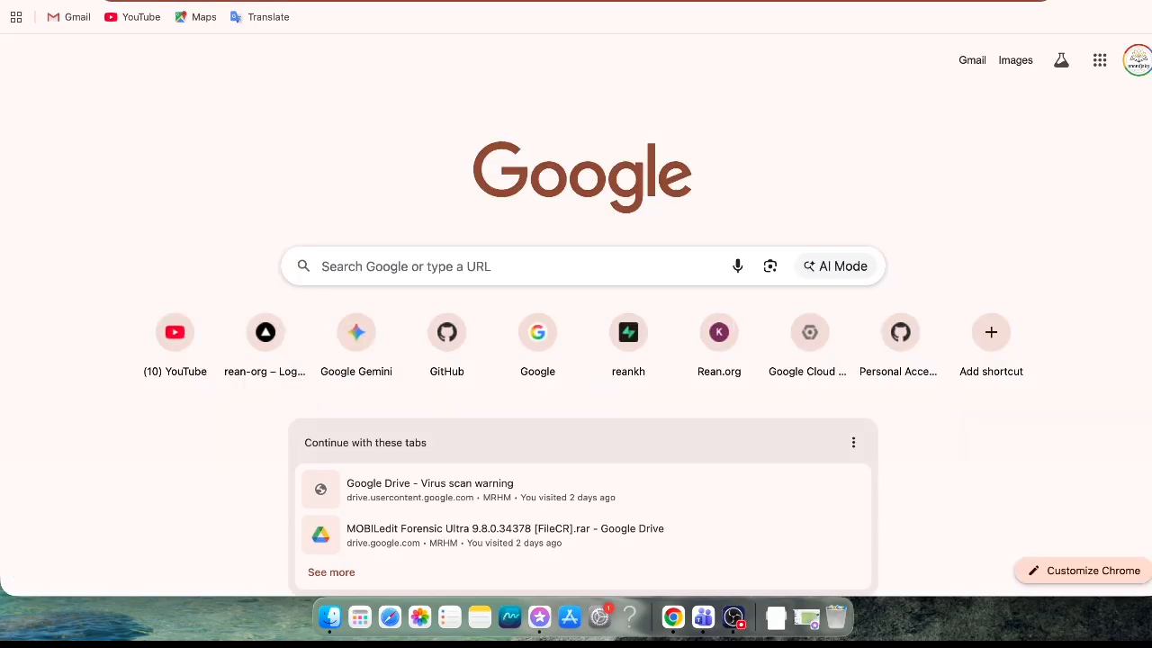
left_click(1099, 61)
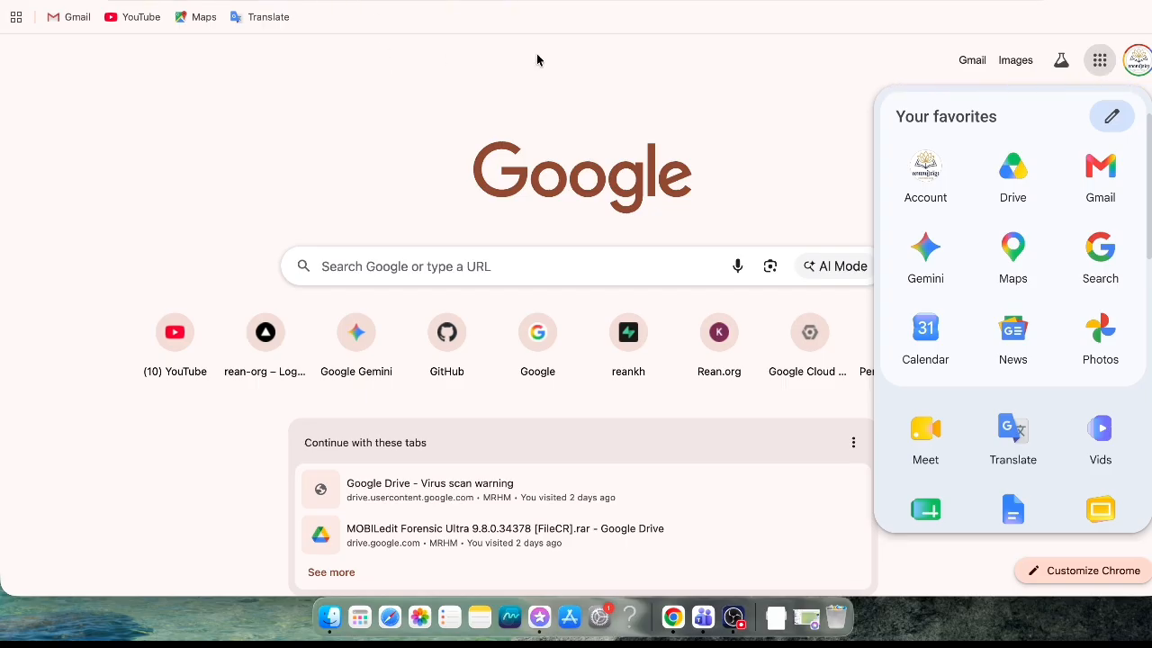
left_click(583, 92)
Search Google for "google Gemini"
left_click(473, 2)
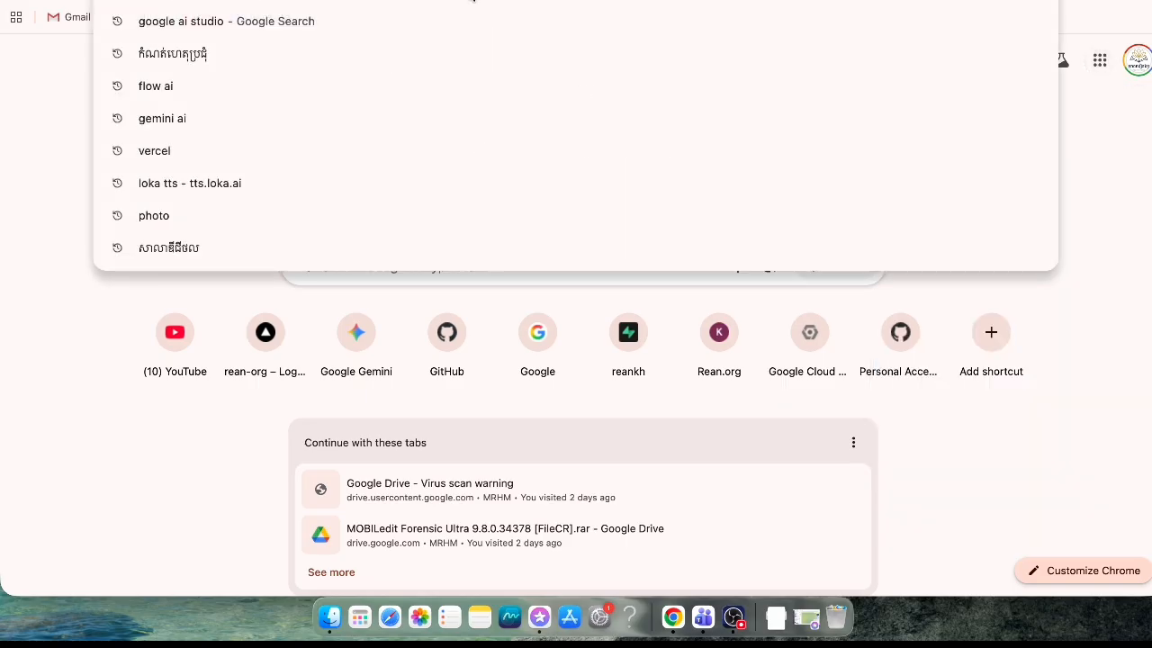
type("ង")
key("Escape")
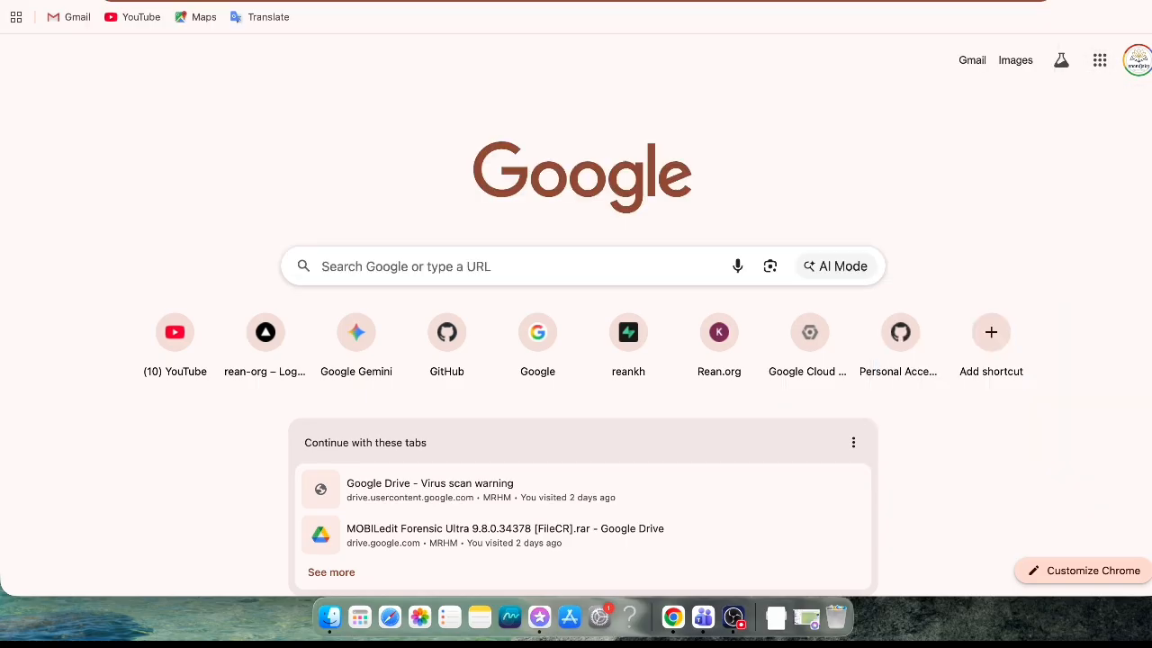
type("ge")
key("BackSpace")
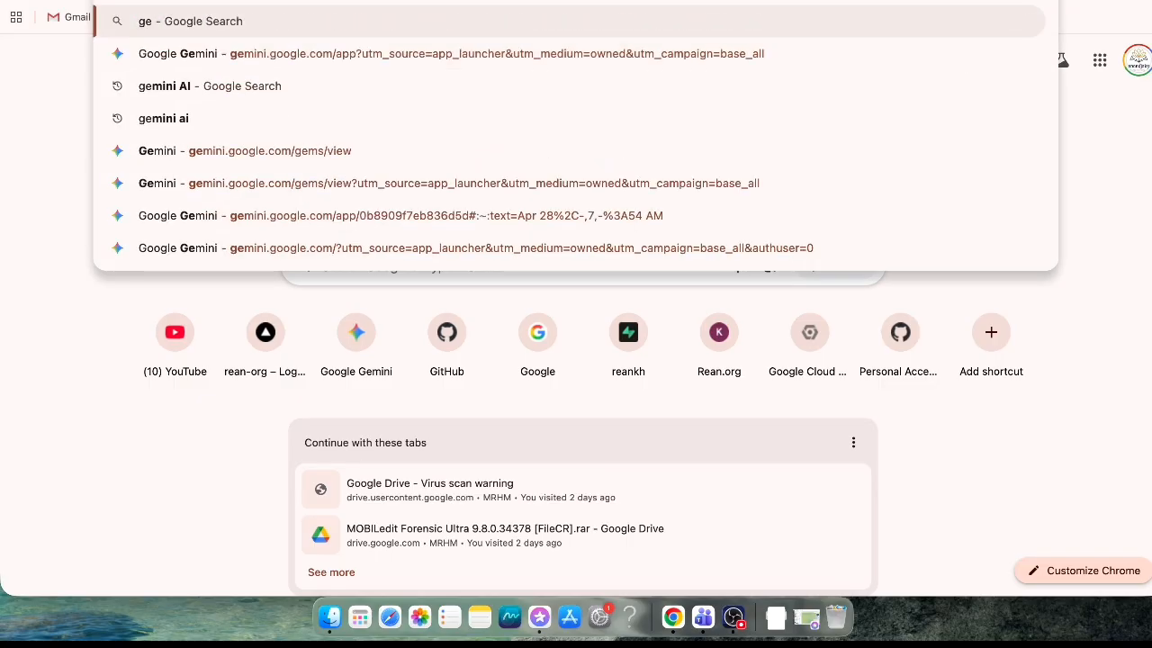
key("BackSpace")
type("oogle")
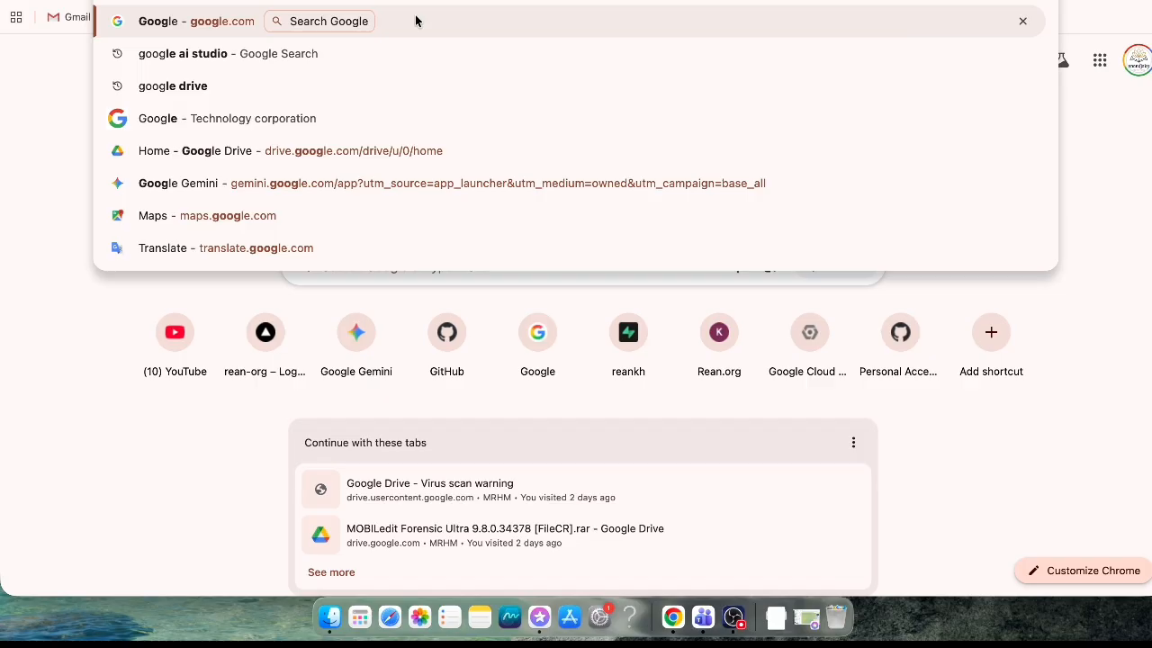
type("le ")
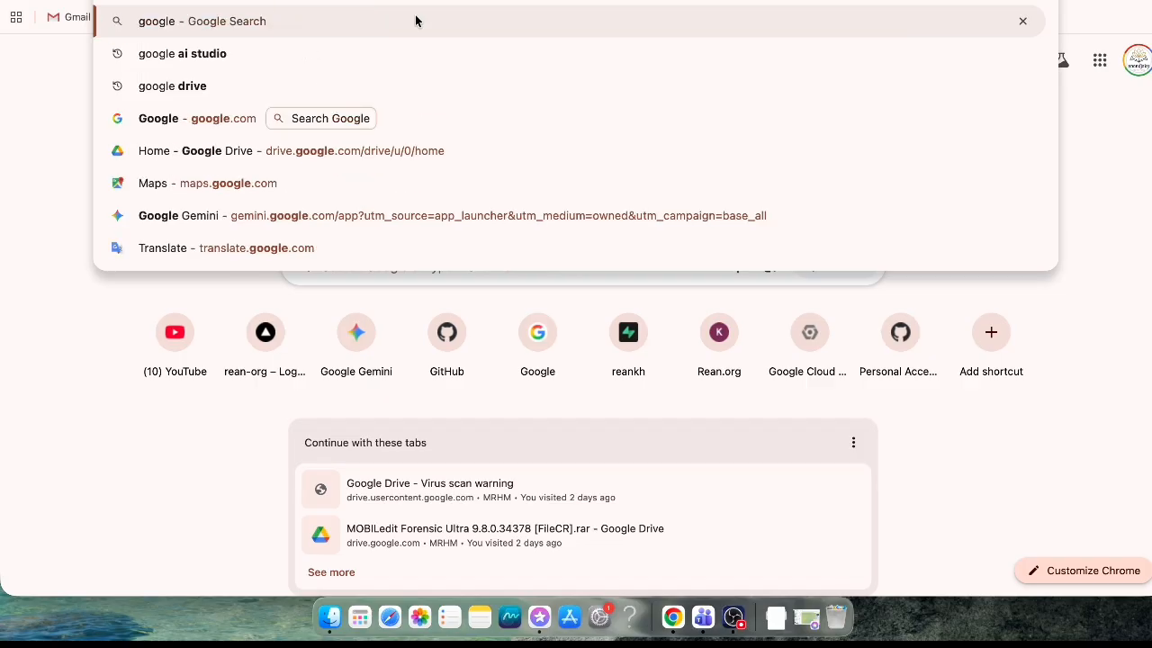
type("Gemini")
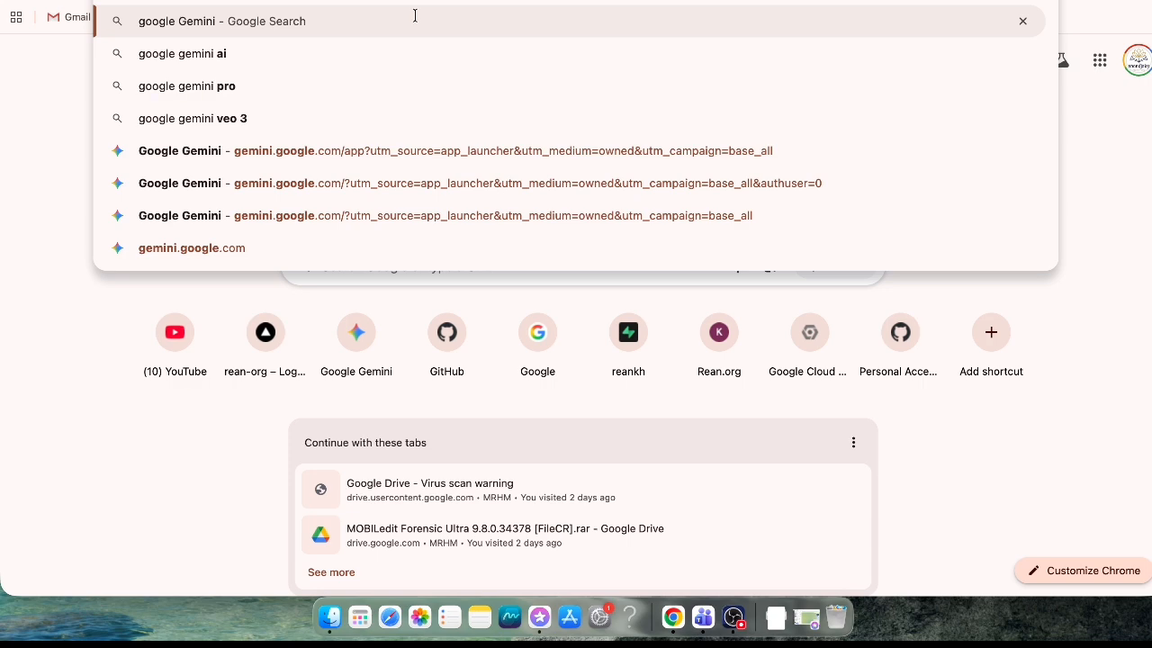
key("Return")
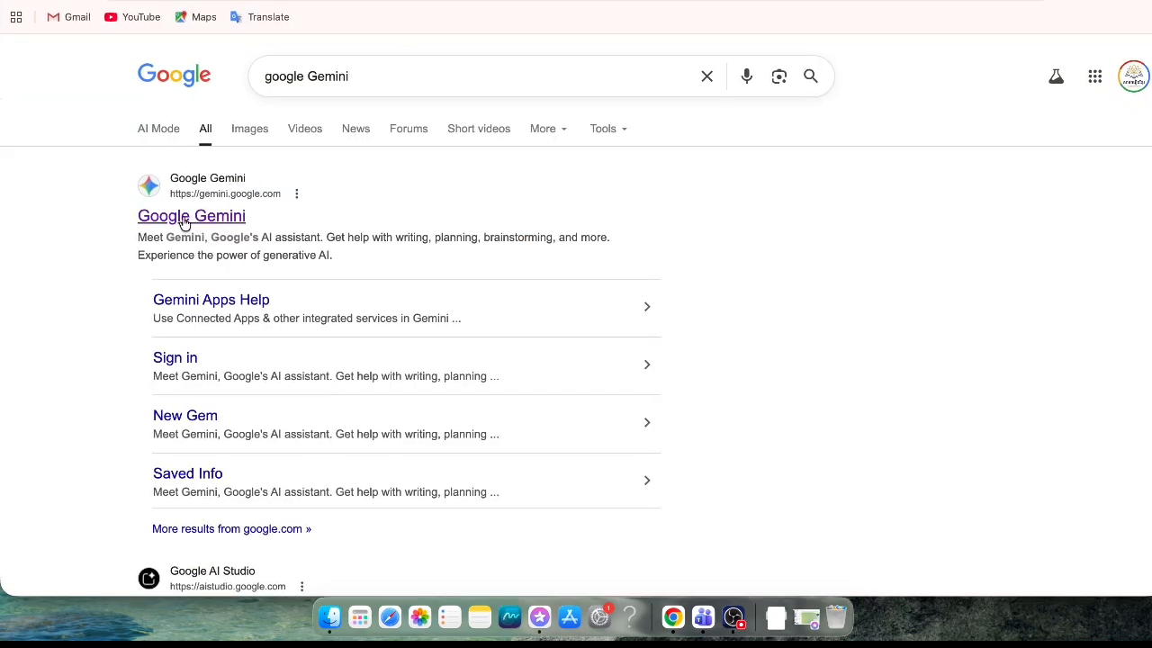
Open the Google Gemini site from the search results and glance at the Teams meeting window
left_click(1098, 77)
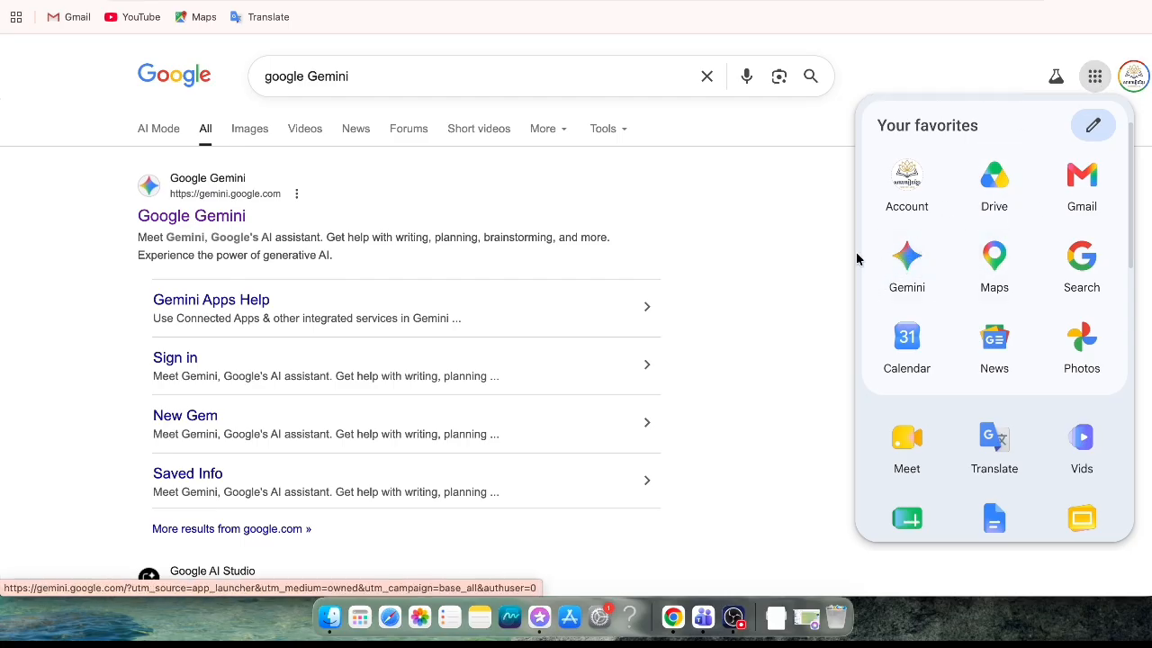
left_click(171, 218)
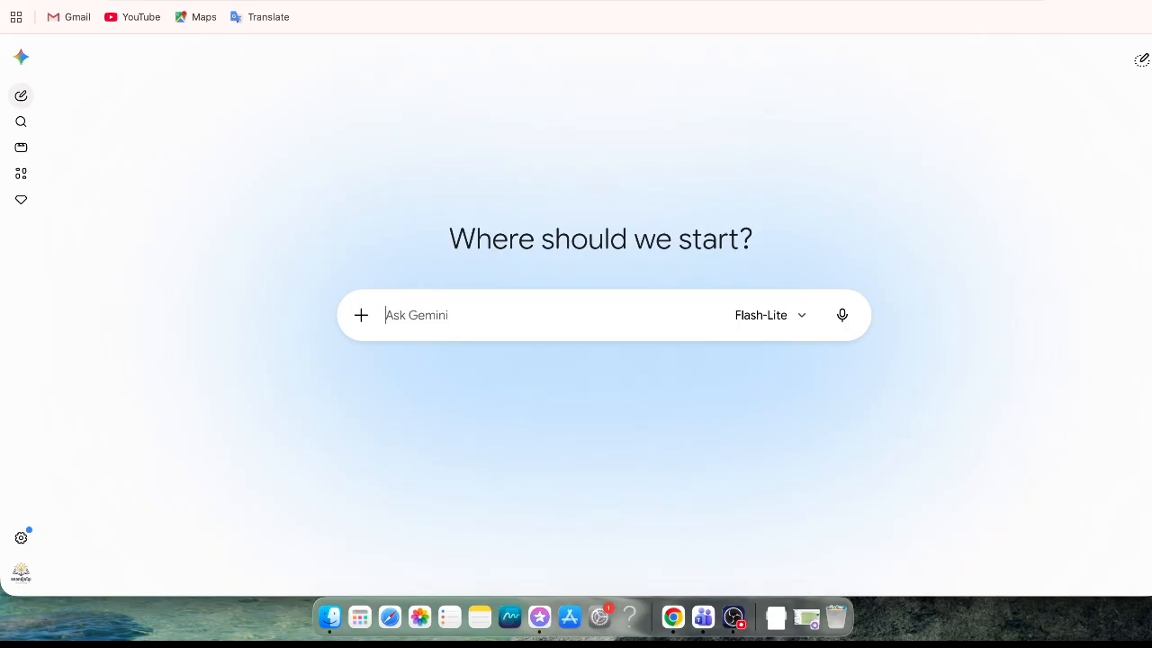
key("super+Tab")
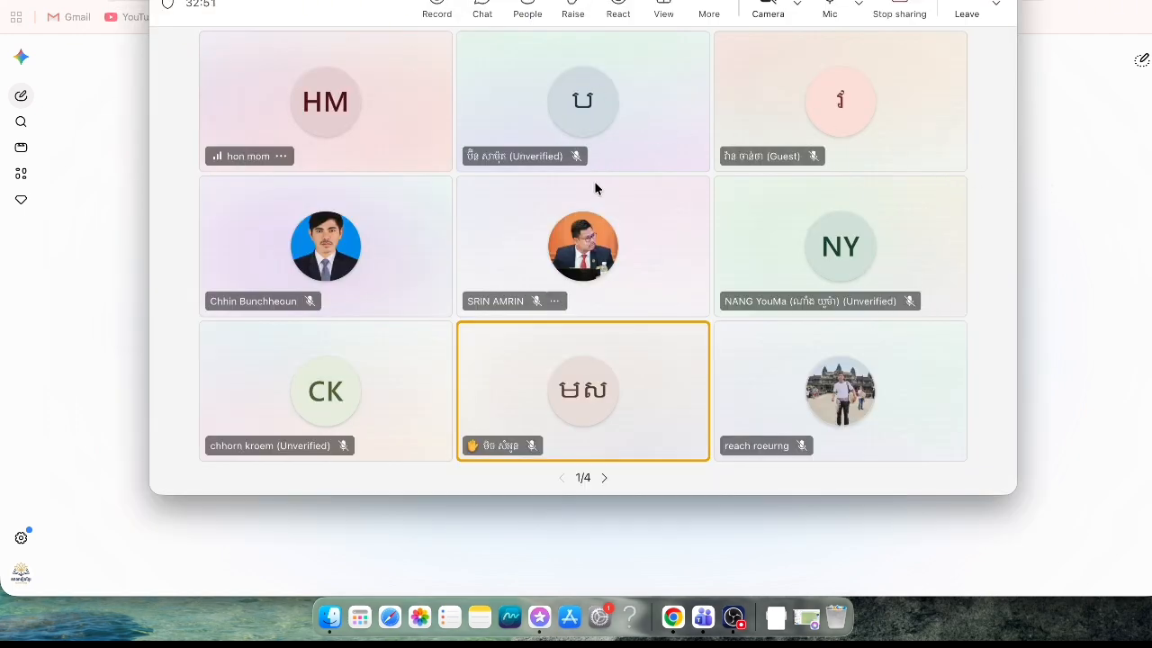
left_click(115, 74)
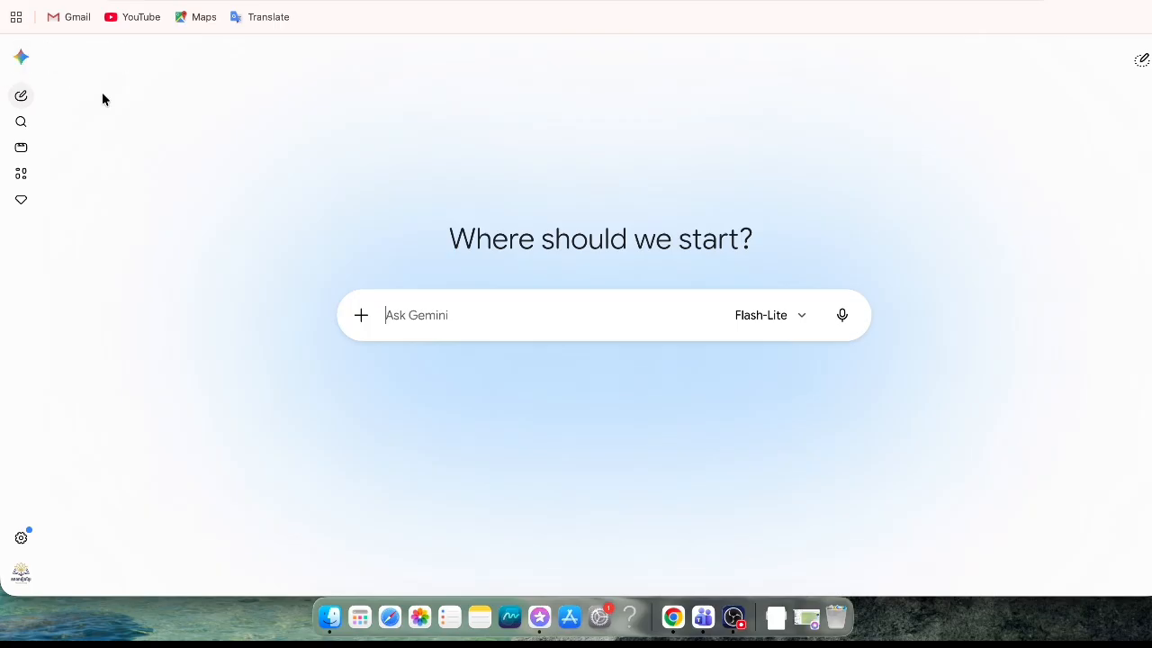
Expand the Gemini sidebar to view its entries and recent chats, and check the participants in the Teams meeting
left_click(21, 59)
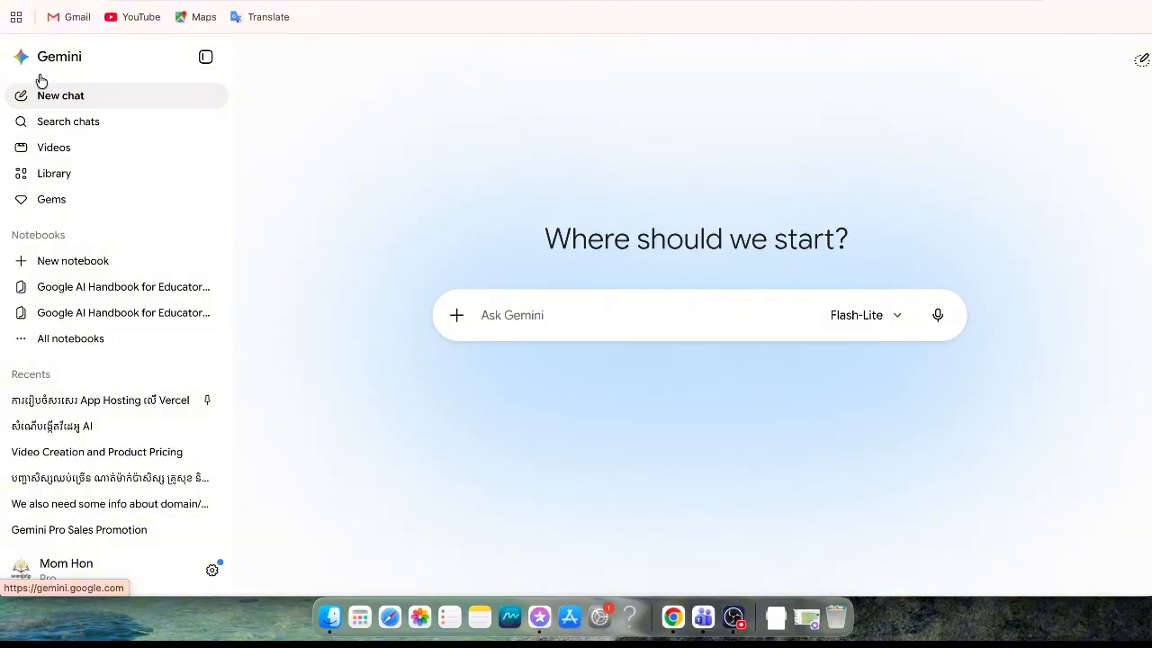
scroll(99, 189, "down", 3)
scroll(99, 189, "up", 4)
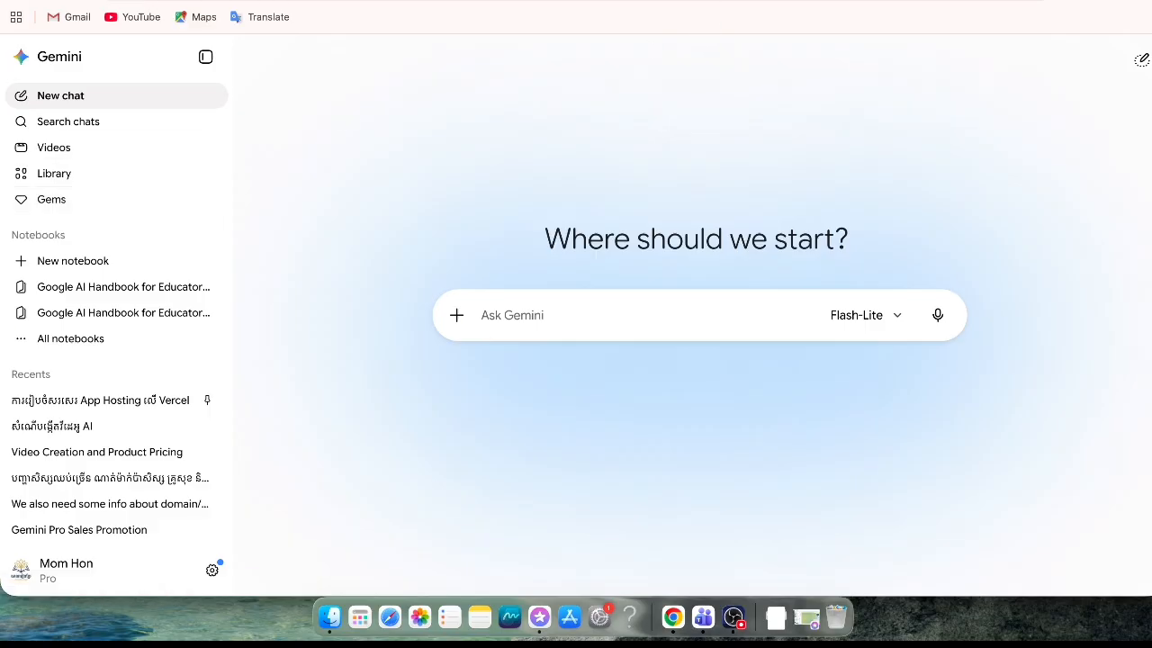
key("super+Tab")
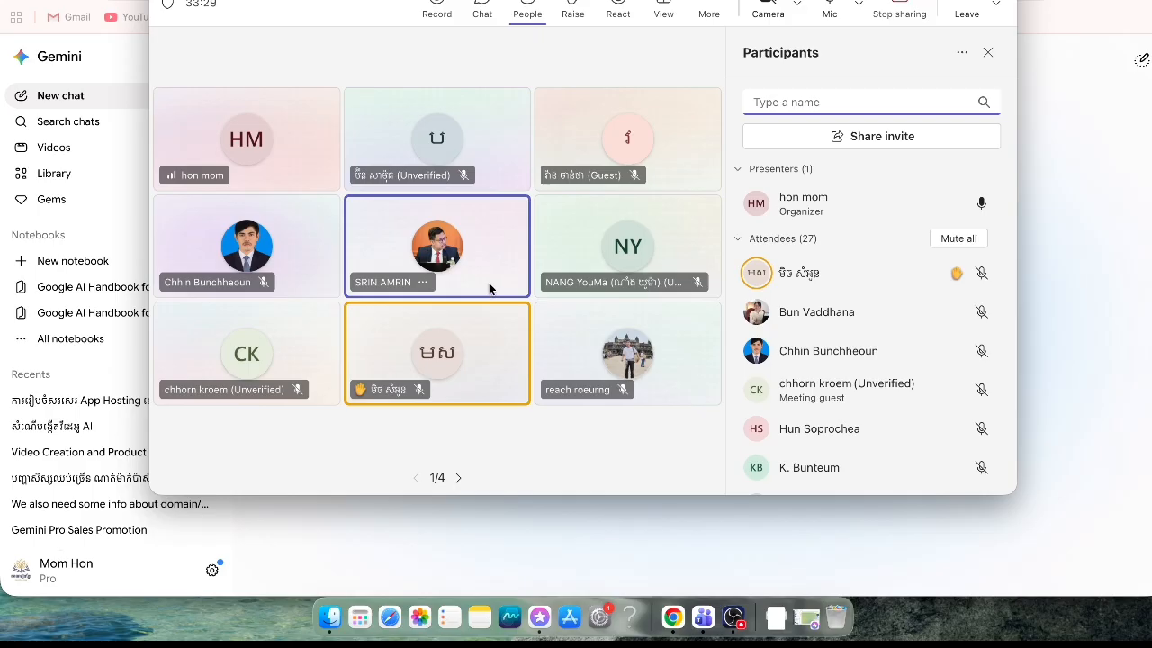
left_click(440, 558)
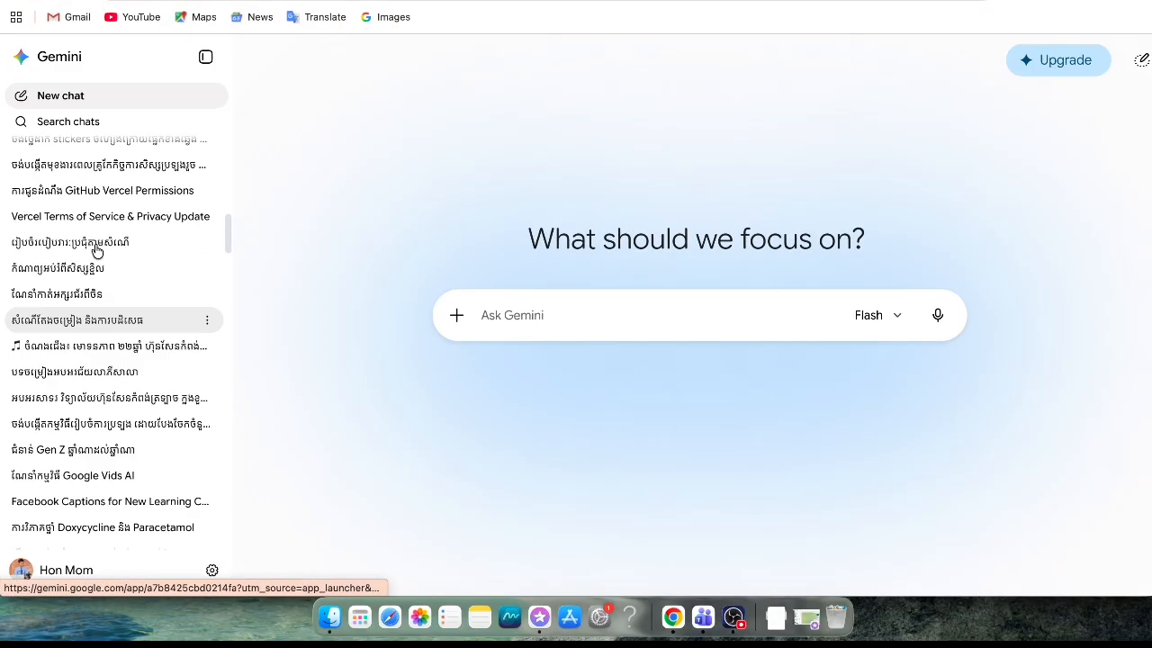
Open the settings menu of the other Gemini account to show where its Gems entry is
scroll(95, 250, "up", 5)
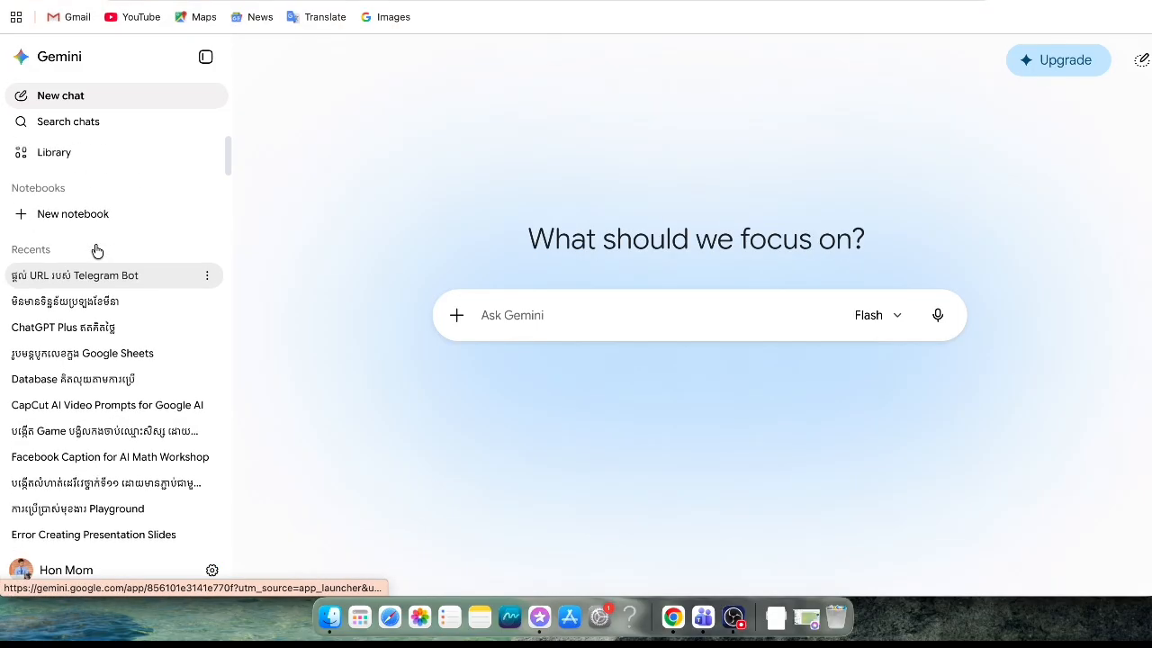
left_click(211, 571)
mouse_move(281, 472)
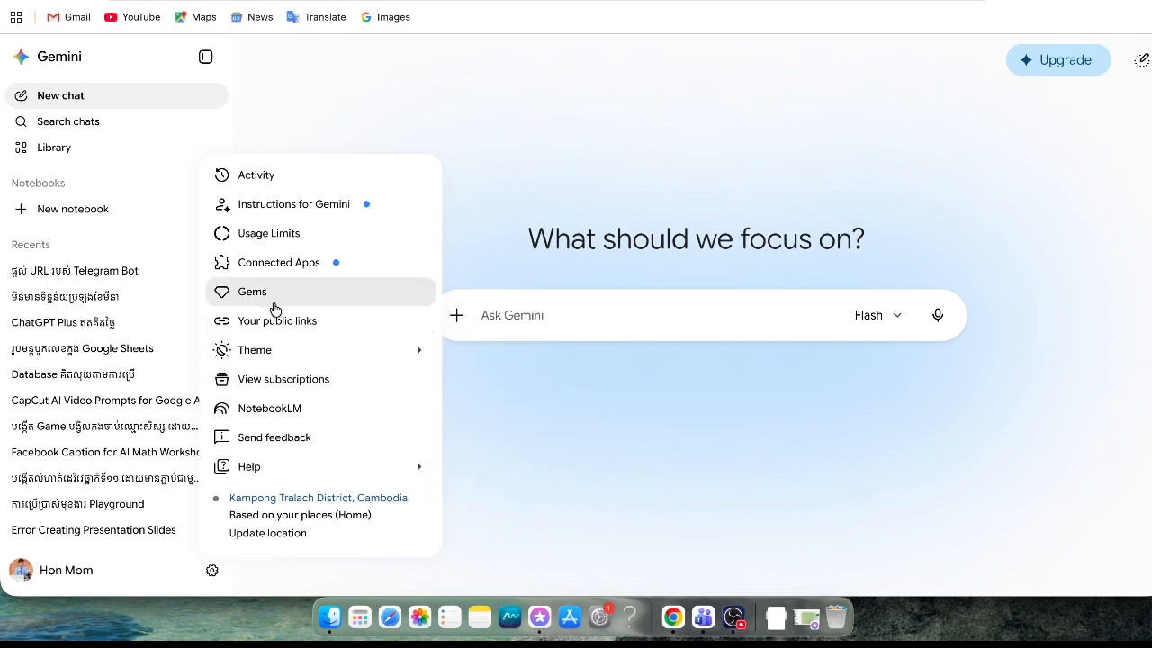
key("Down")
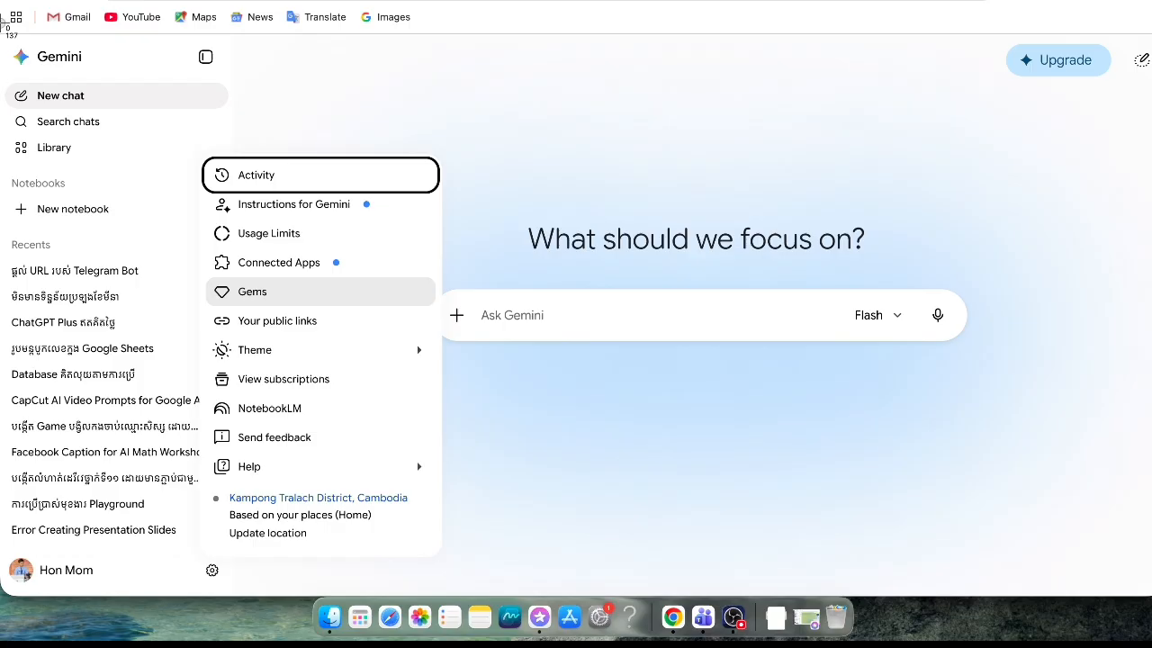
Send a screenshot of the Gemini sidebar and settings menu to the General topic in Telegram, and return to Chrome
left_click_drag(3, 23, 507, 613)
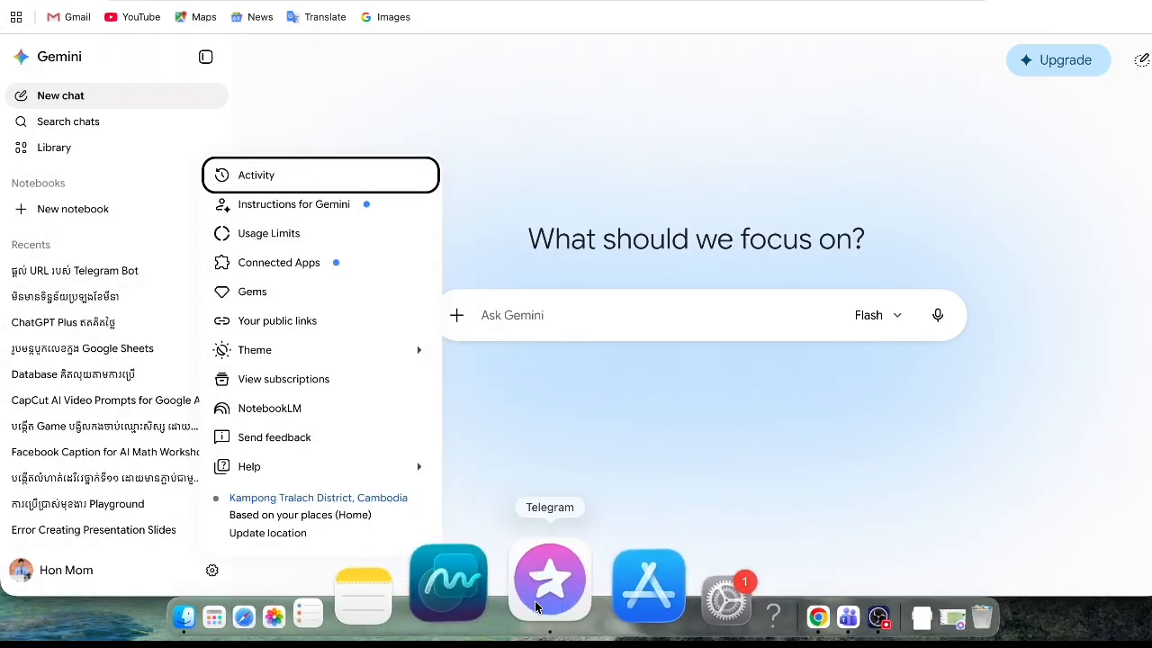
left_click(538, 604)
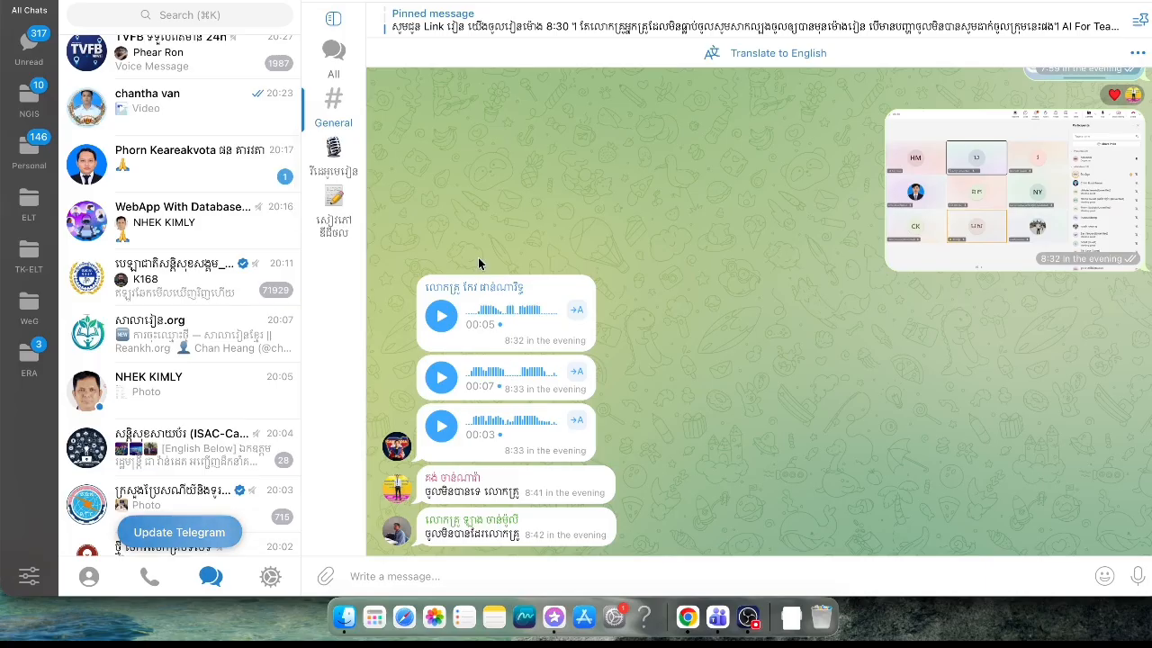
left_click(430, 577)
key("super+v")
key("Return")
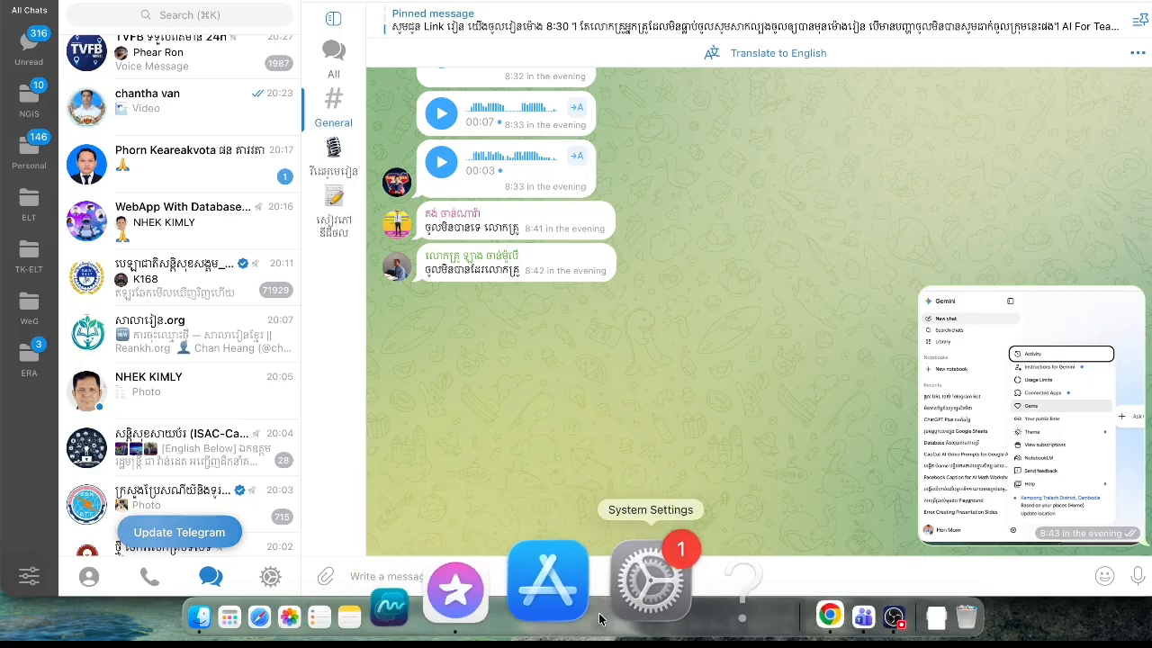
left_click(689, 614)
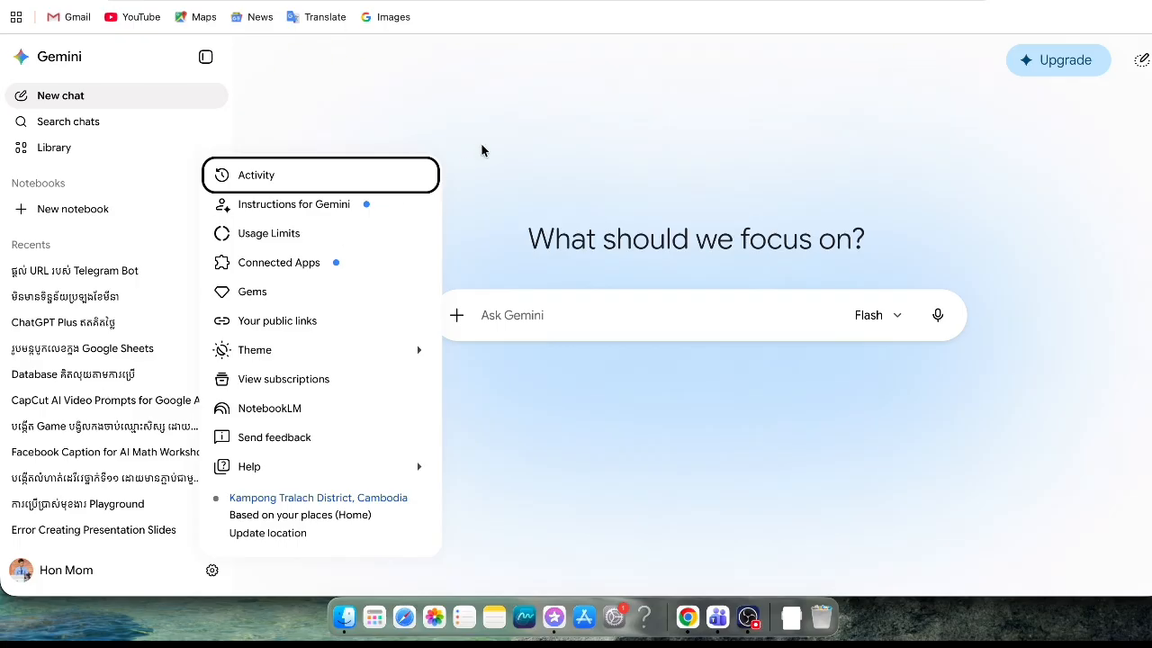
mouse_move(234, 461)
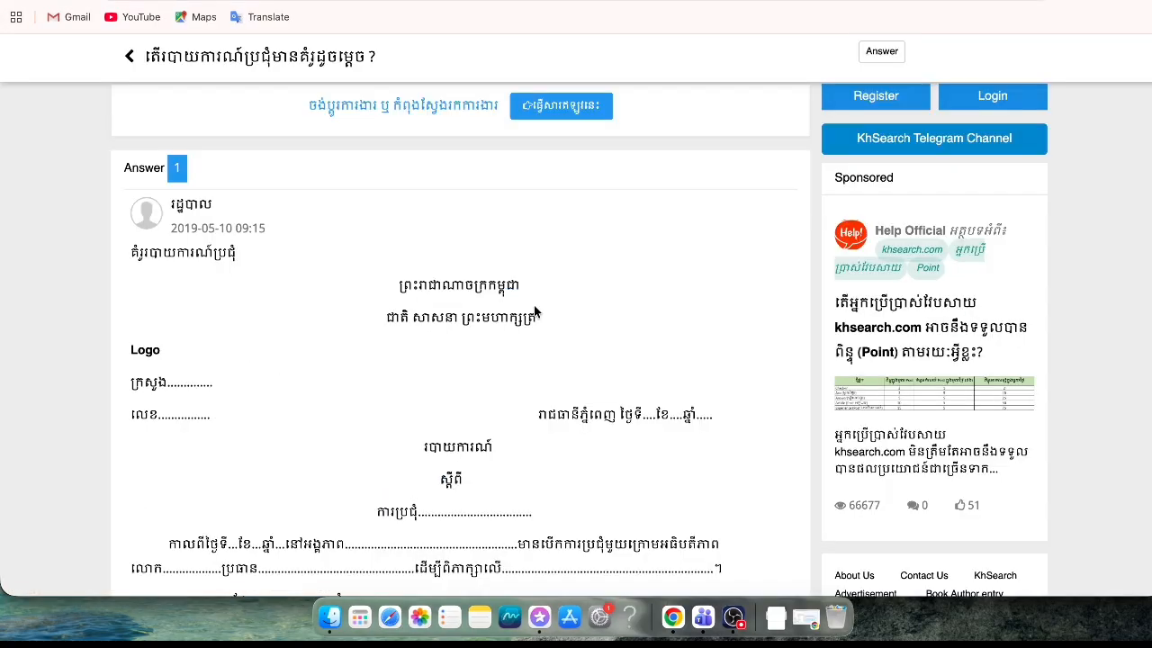
Save the KhSearch sample meeting report page to Downloads as a complete webpage, and show the downloaded file in its folder
scroll(533, 308, "up", 2)
right_click(533, 310)
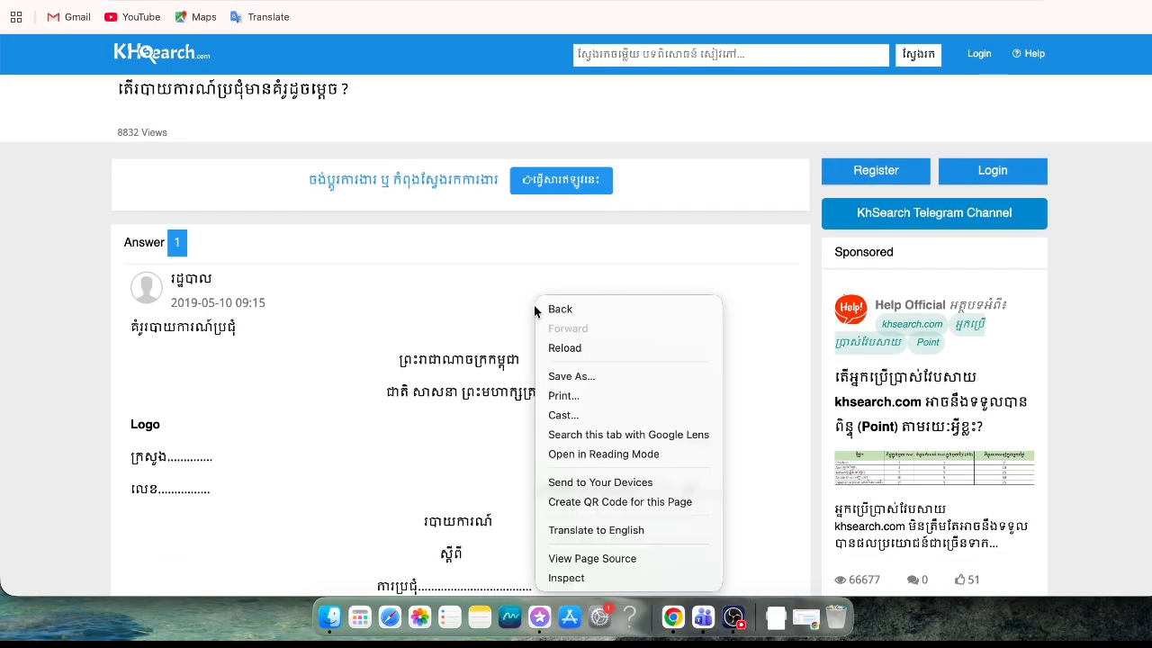
left_click(614, 379)
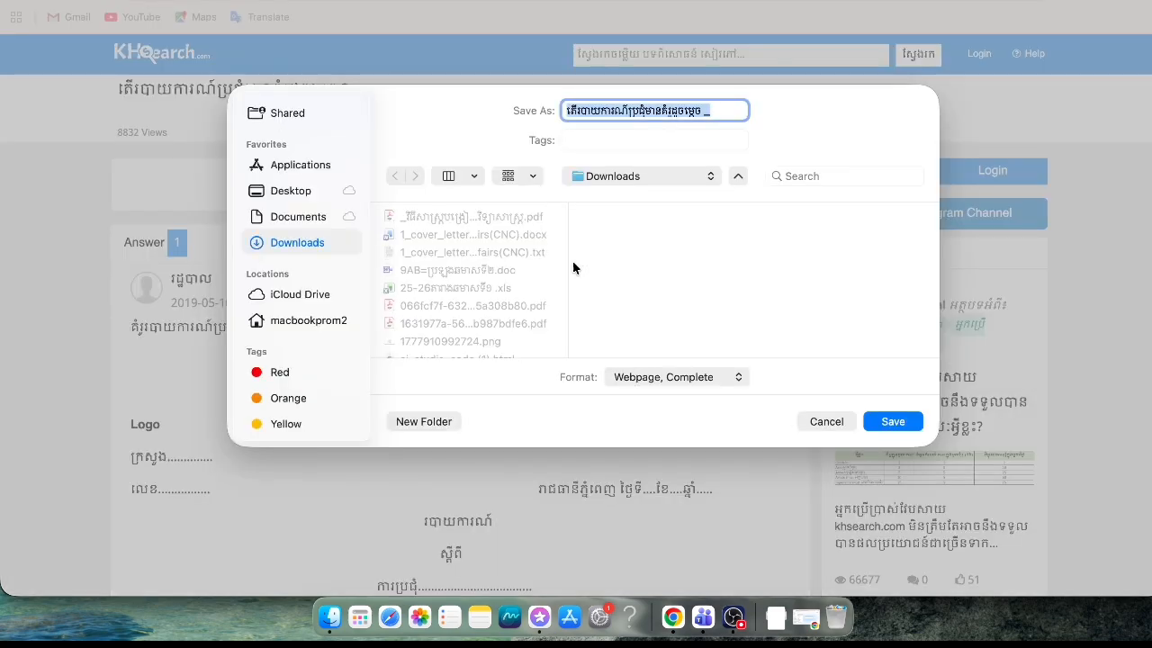
left_click(893, 421)
scroll(620, 404, "down", 10)
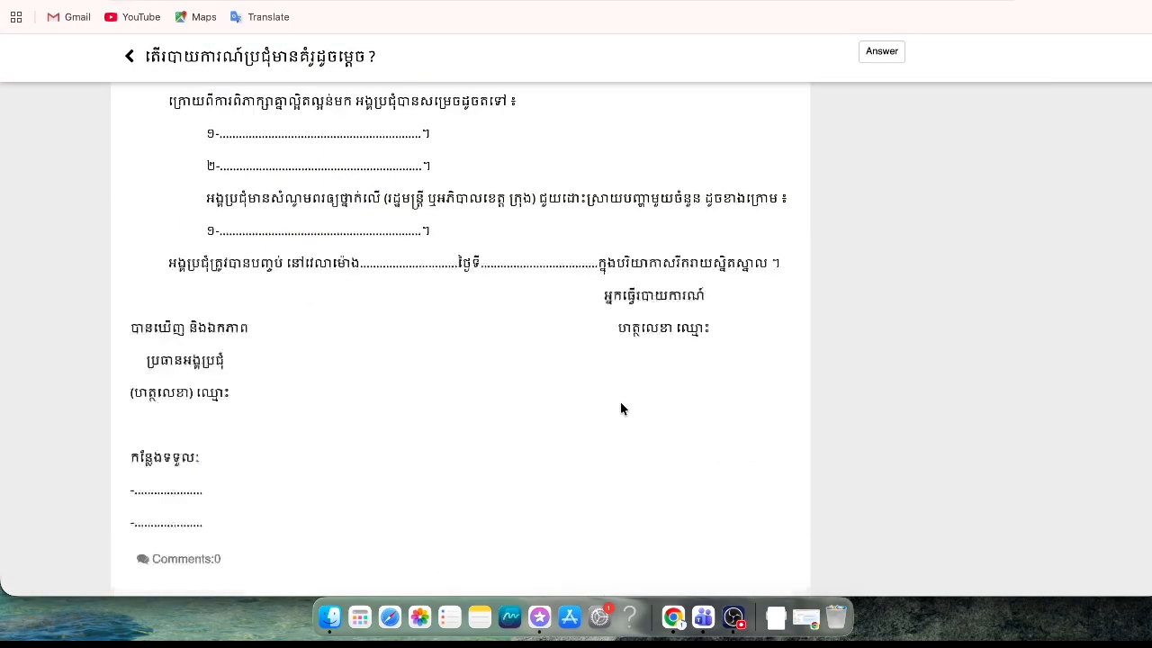
scroll(619, 401, "up", 8)
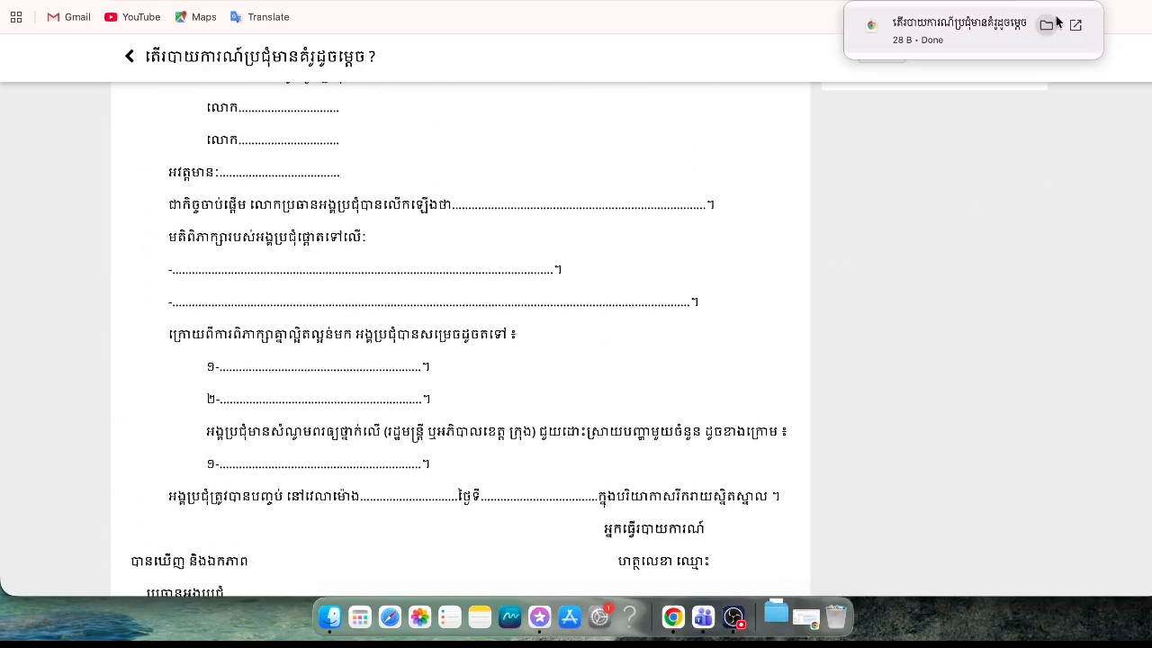
left_click(1046, 26)
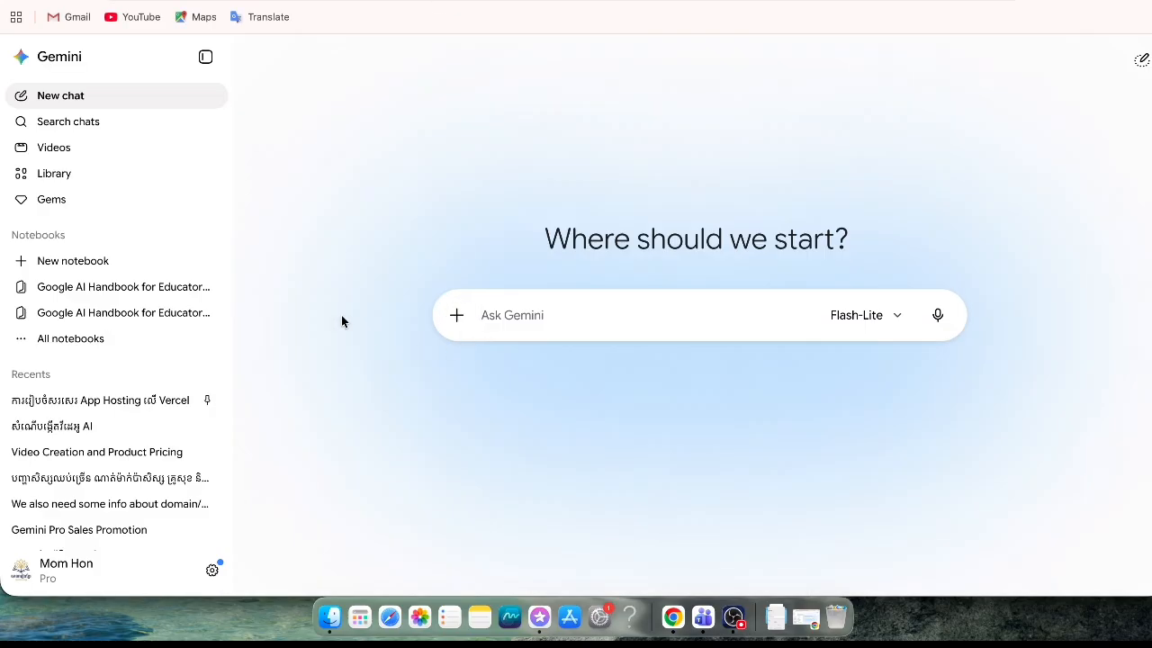
Show the additional tools available for a new Gemini chat and enable Canvas for the prompt
left_click(457, 317)
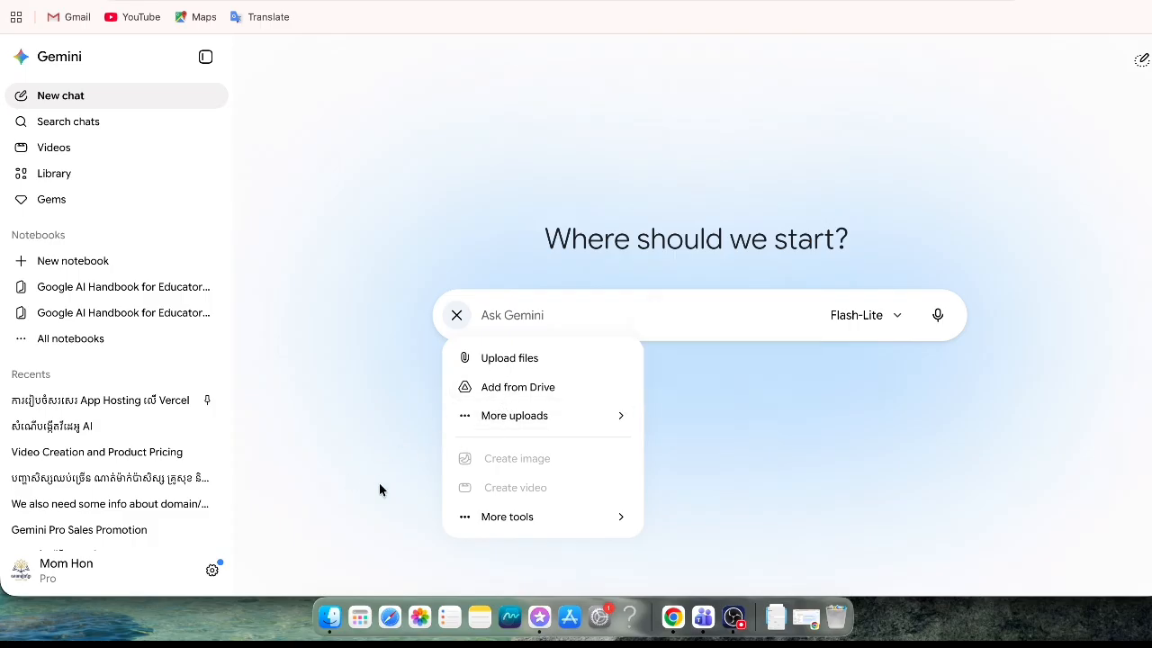
mouse_move(515, 519)
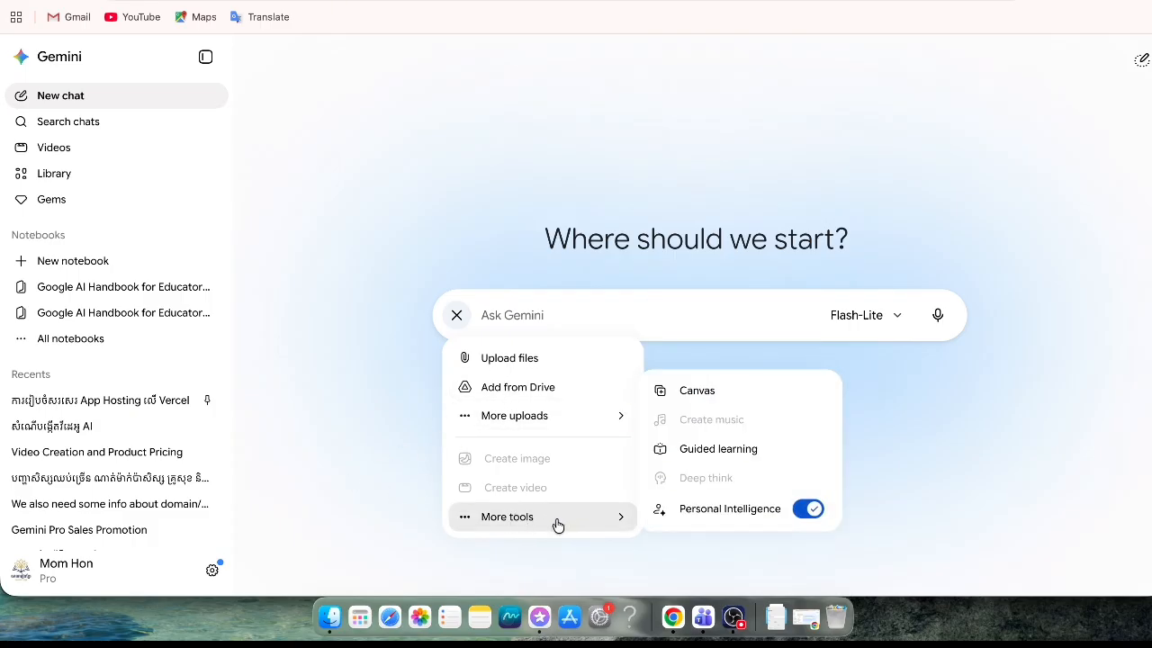
left_click(377, 407)
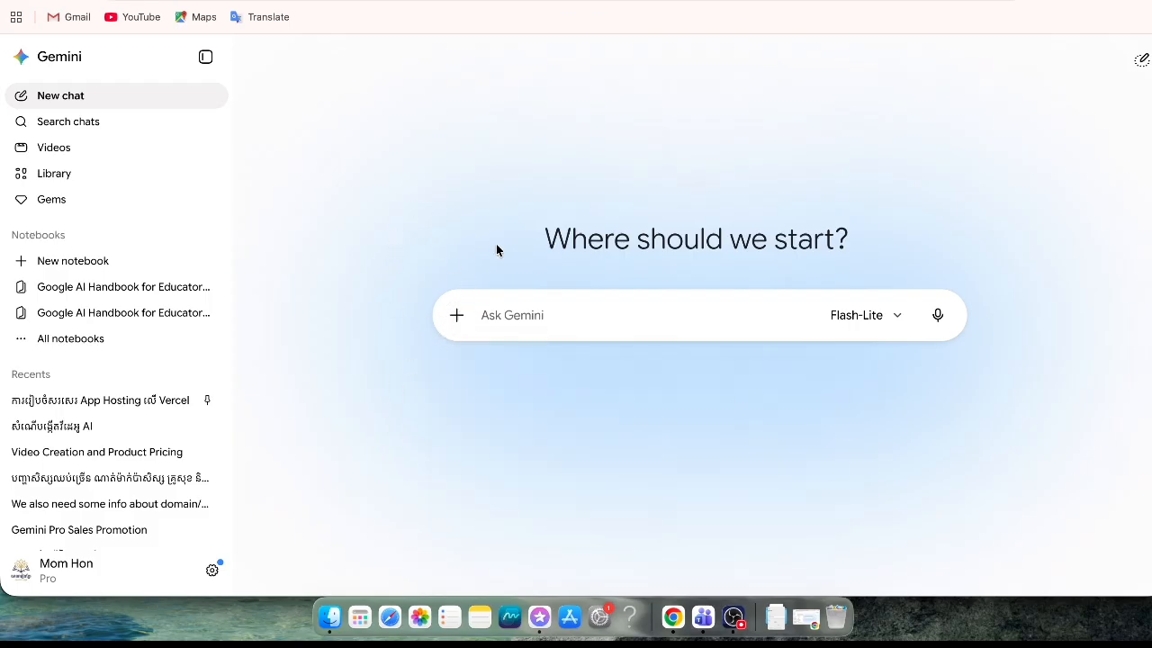
left_click(456, 316)
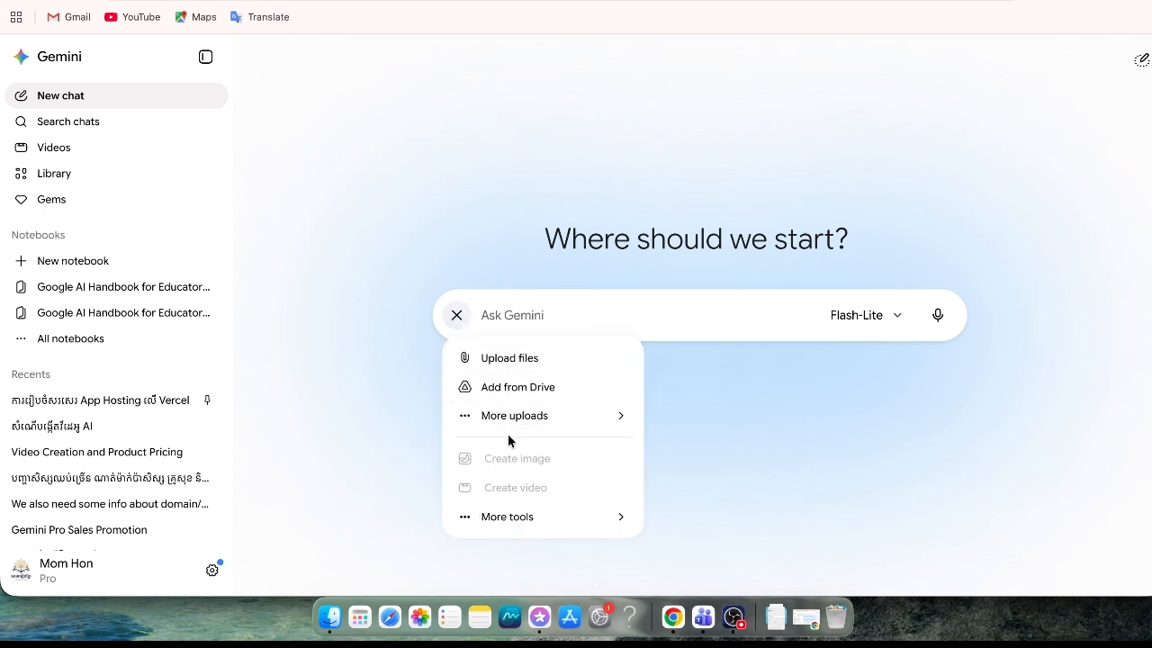
mouse_move(507, 516)
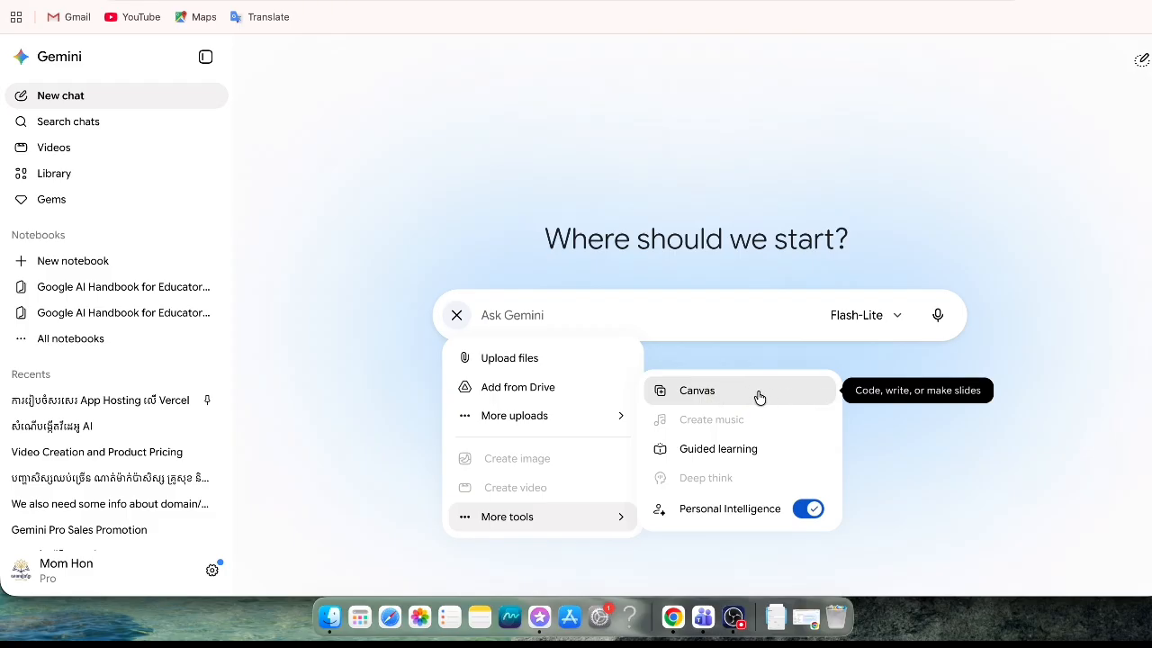
left_click(726, 395)
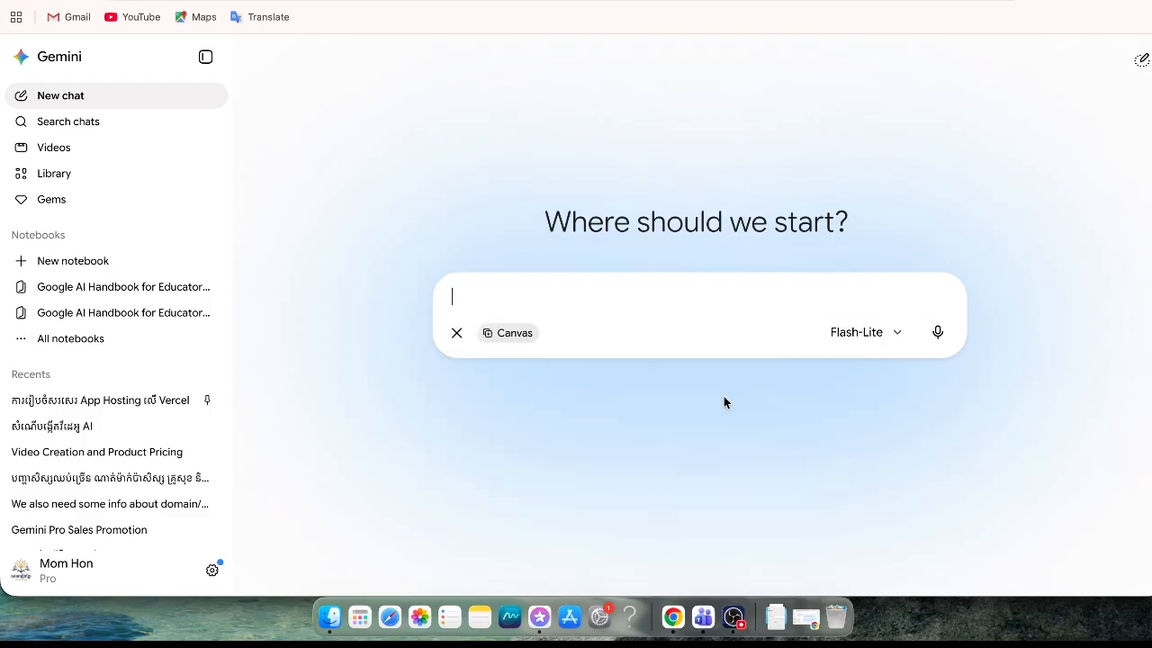
Choose the 3.1 Flash-Lite model and show the other entries in the model list
left_click(881, 342)
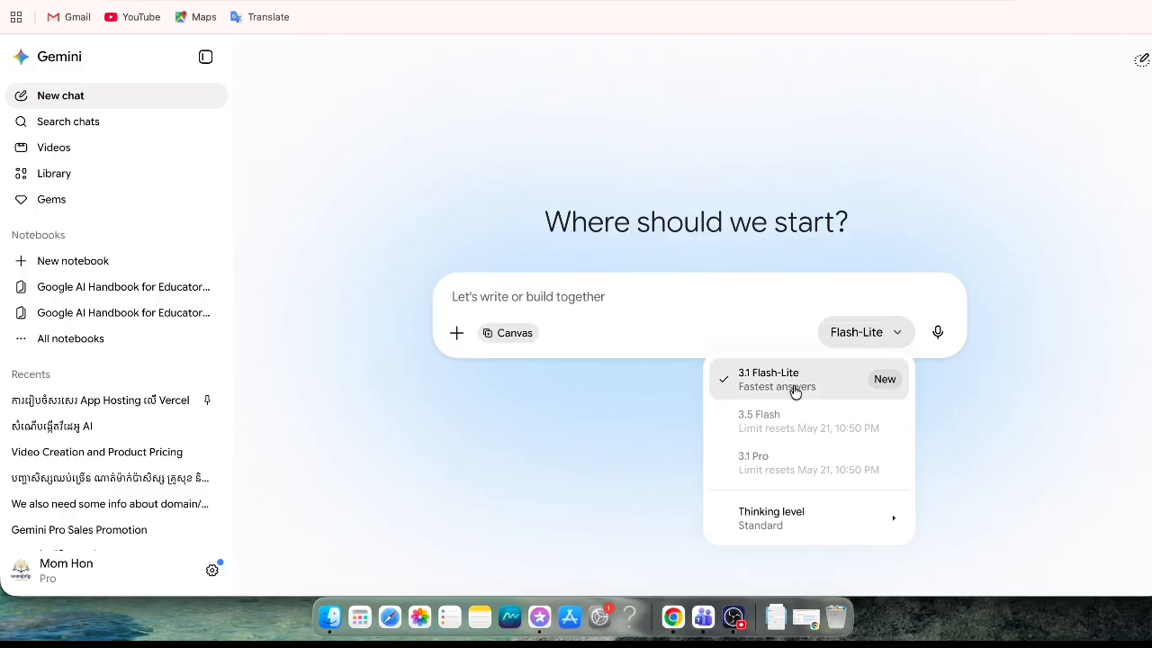
left_click(795, 392)
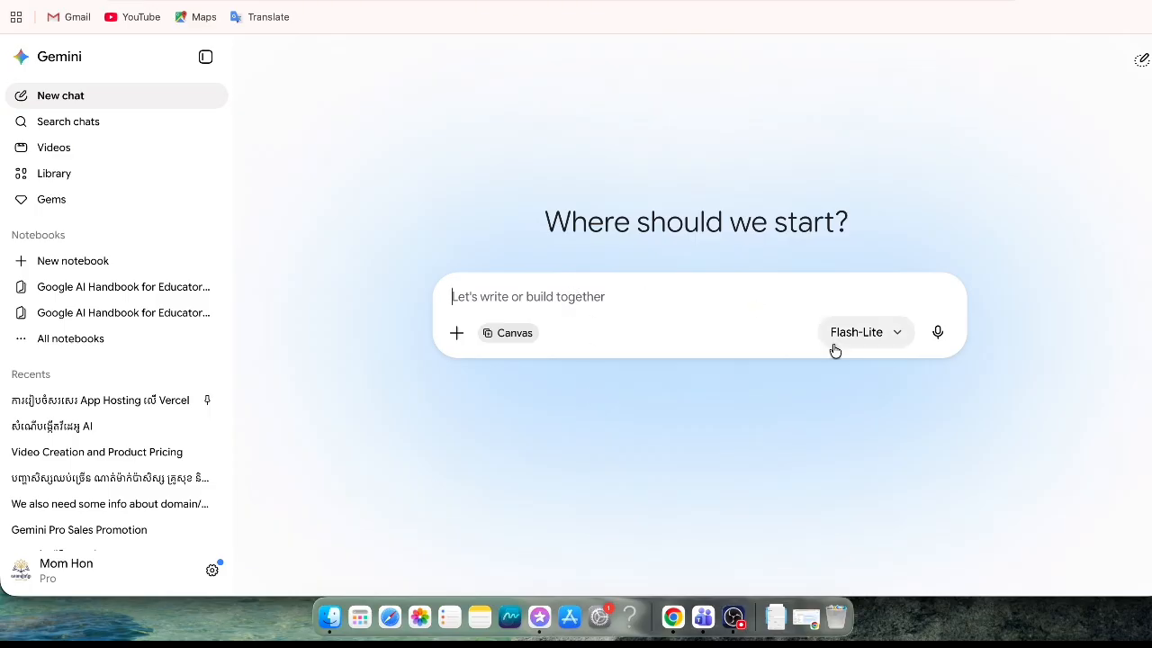
left_click(897, 333)
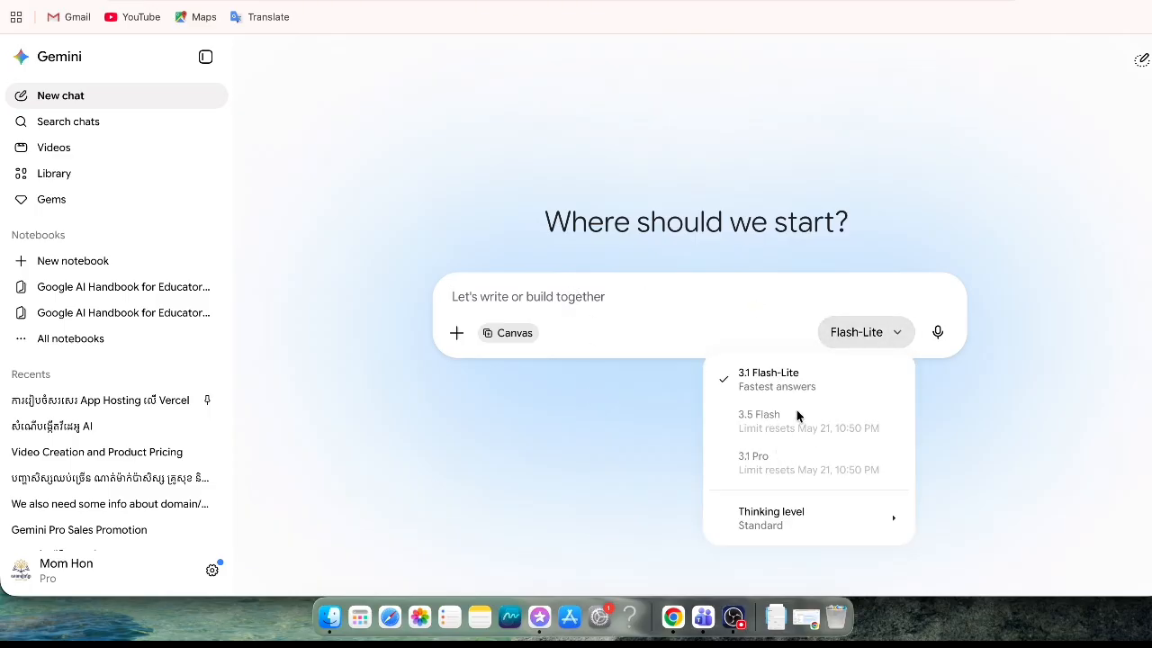
left_click(609, 293)
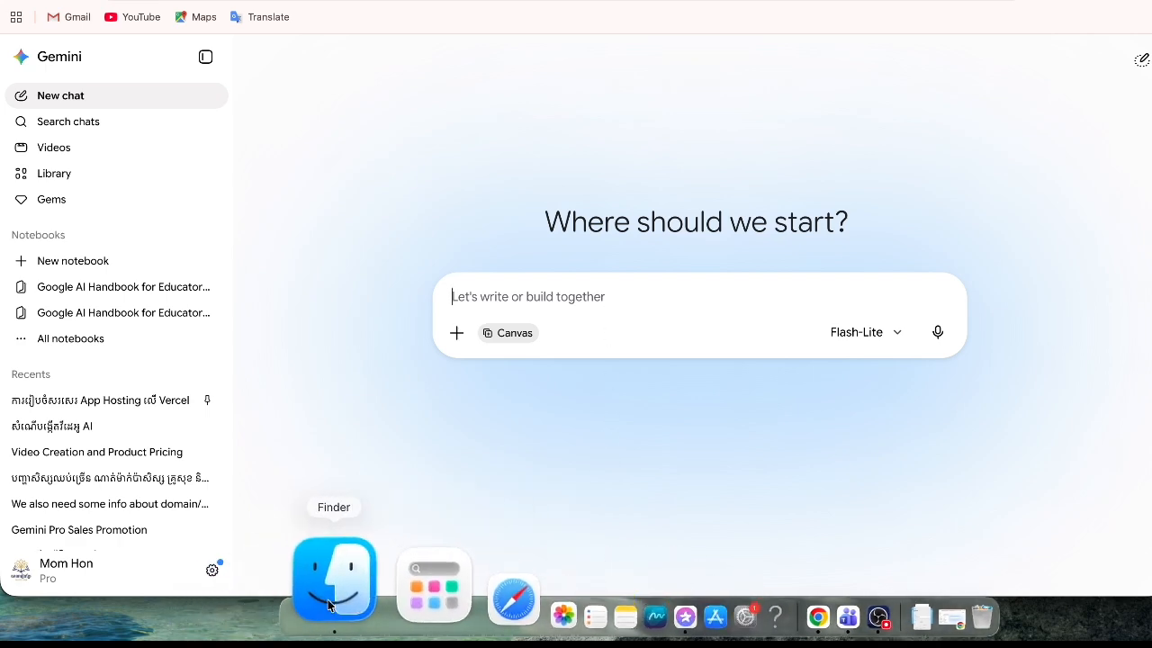
Attach the saved meeting report HTML file from the Downloads folder to the Gemini prompt
left_click(329, 605)
left_click_drag(563, 113, 944, 69)
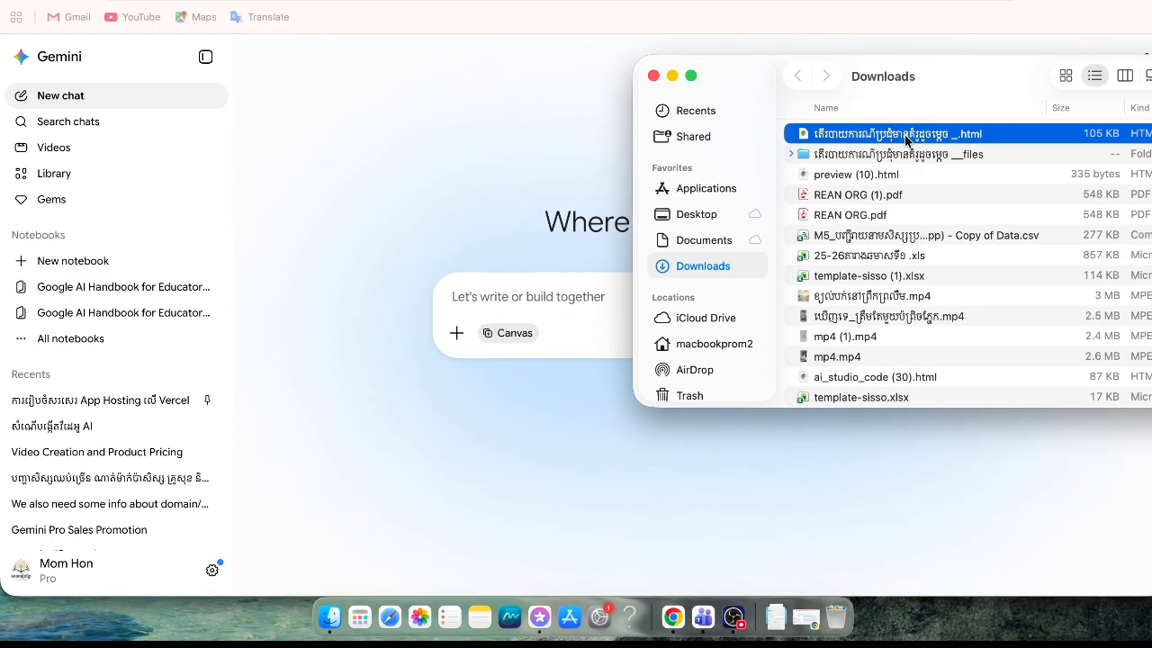
left_click_drag(906, 137, 566, 312)
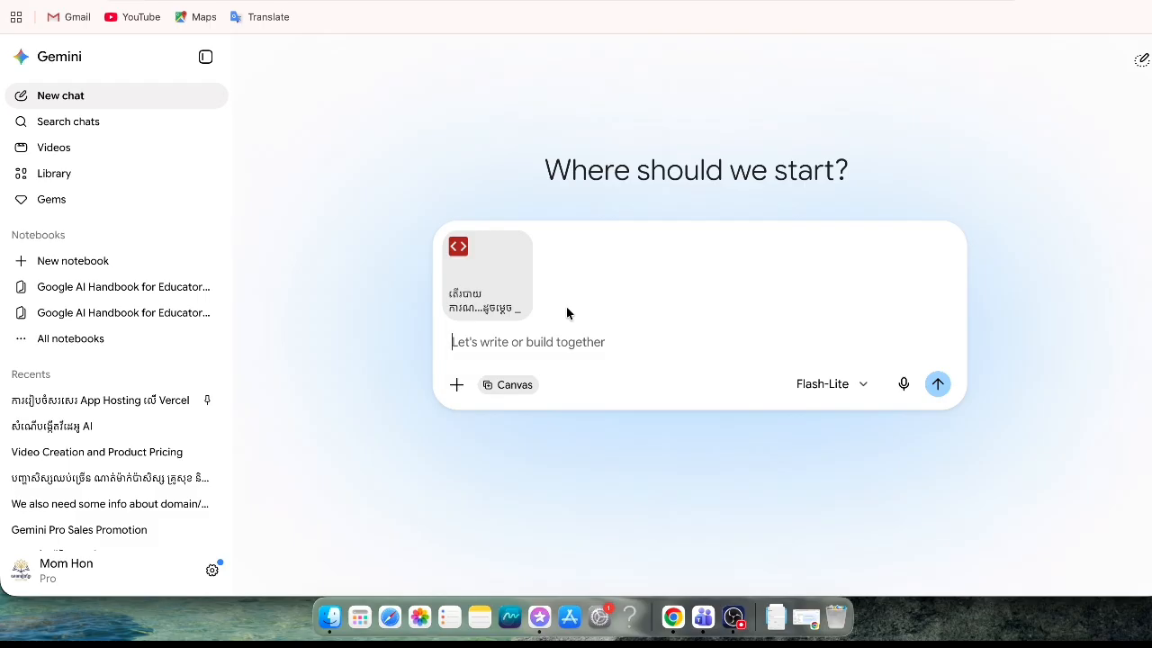
Write the prompt "សិក្សារបាយការណ៍ប្រជុំមួយនេះ រួចបម្លែងជា Word ដោយប្រើ code html" and highlight its words "code html" for the audience
type("សិក្សា")
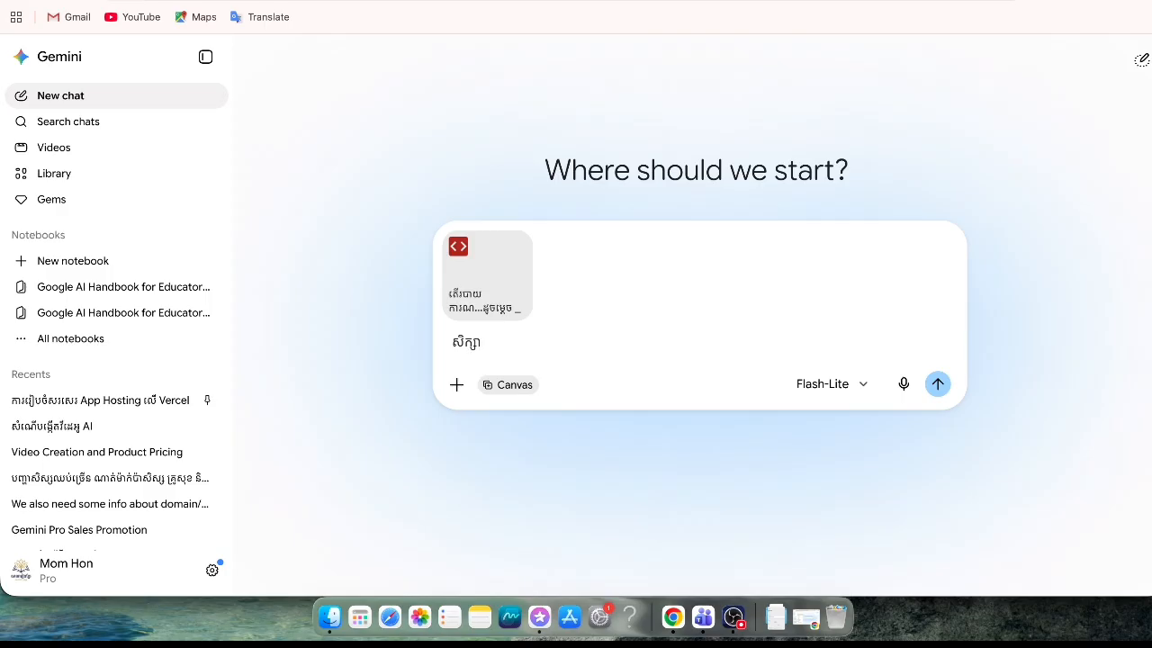
type("របាយការណ៍ប្រជុំមួយ")
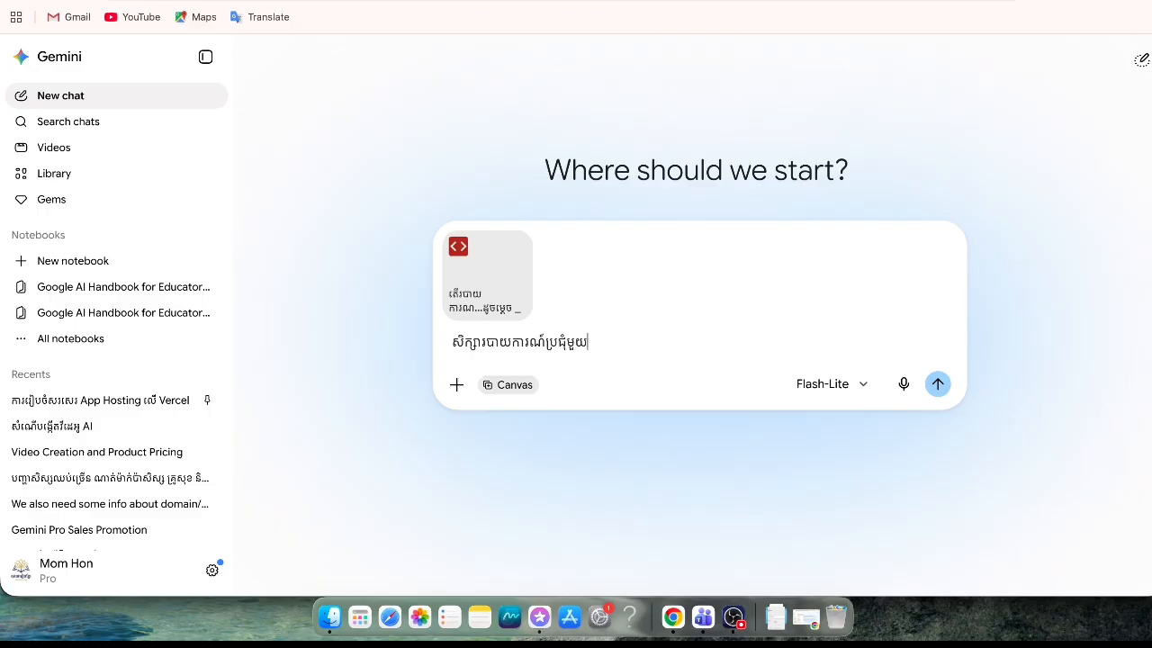
type("នេះ រួចបម្លែងជា Word")
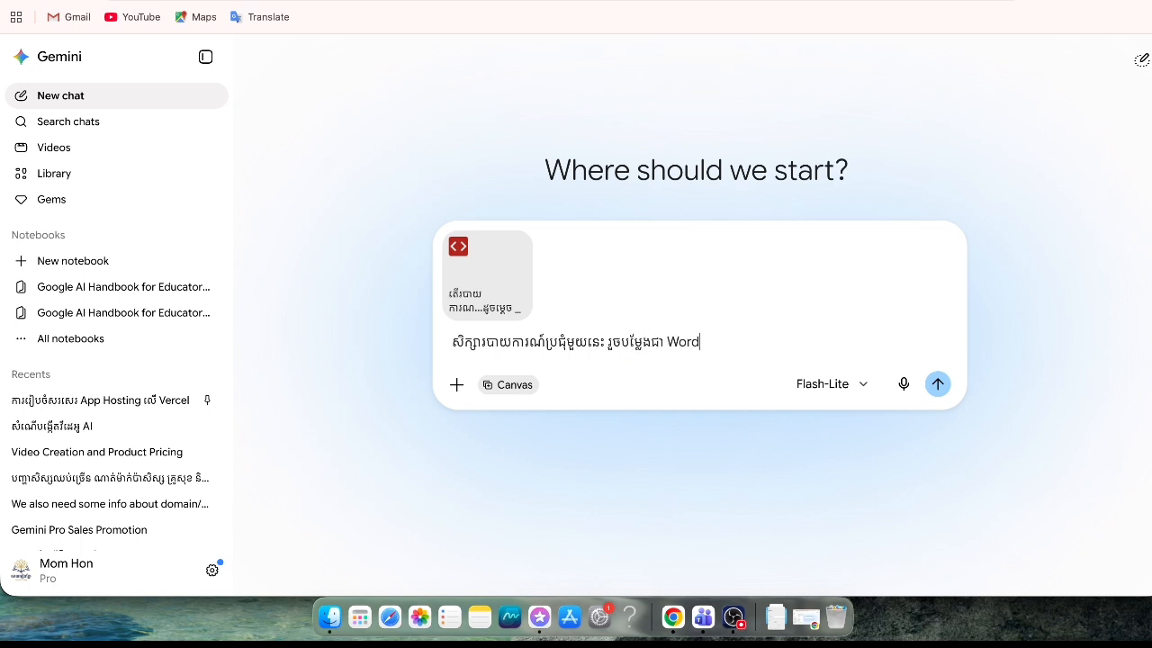
type(" ដោយប្រើ code html")
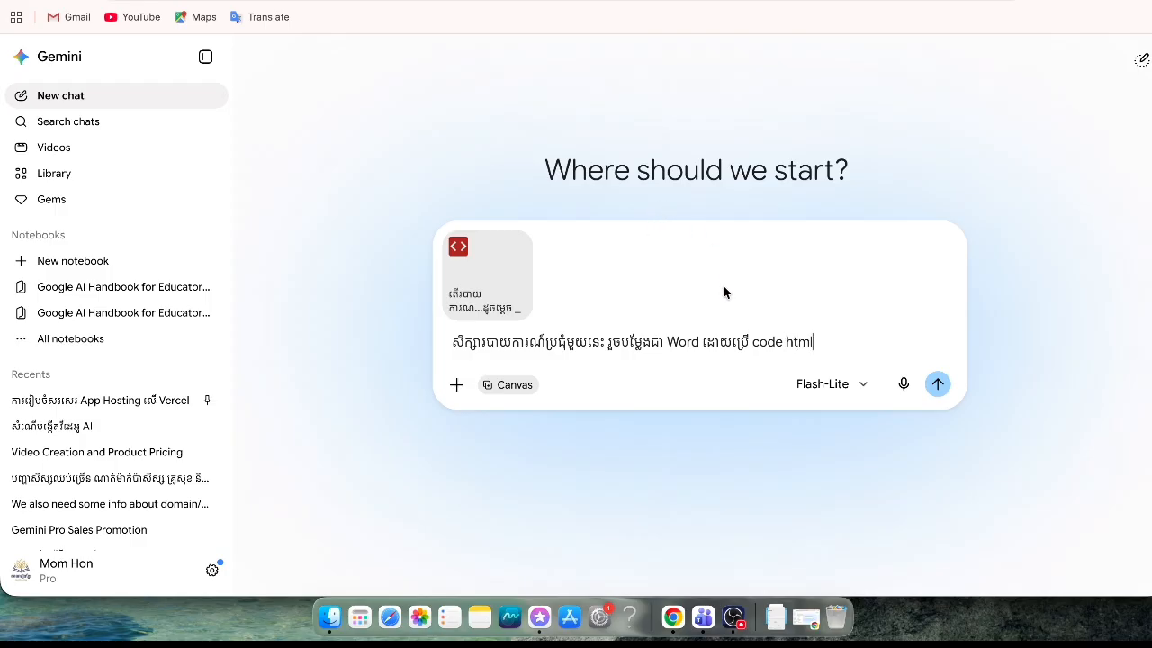
left_click_drag(820, 342, 751, 343)
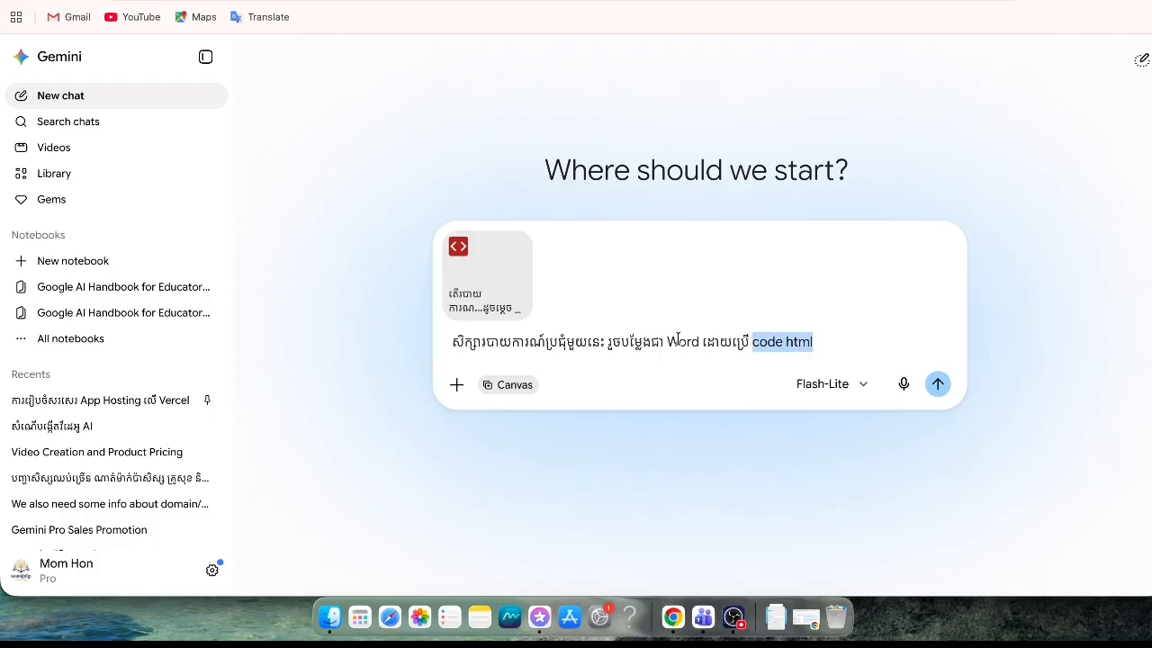
left_click(825, 345)
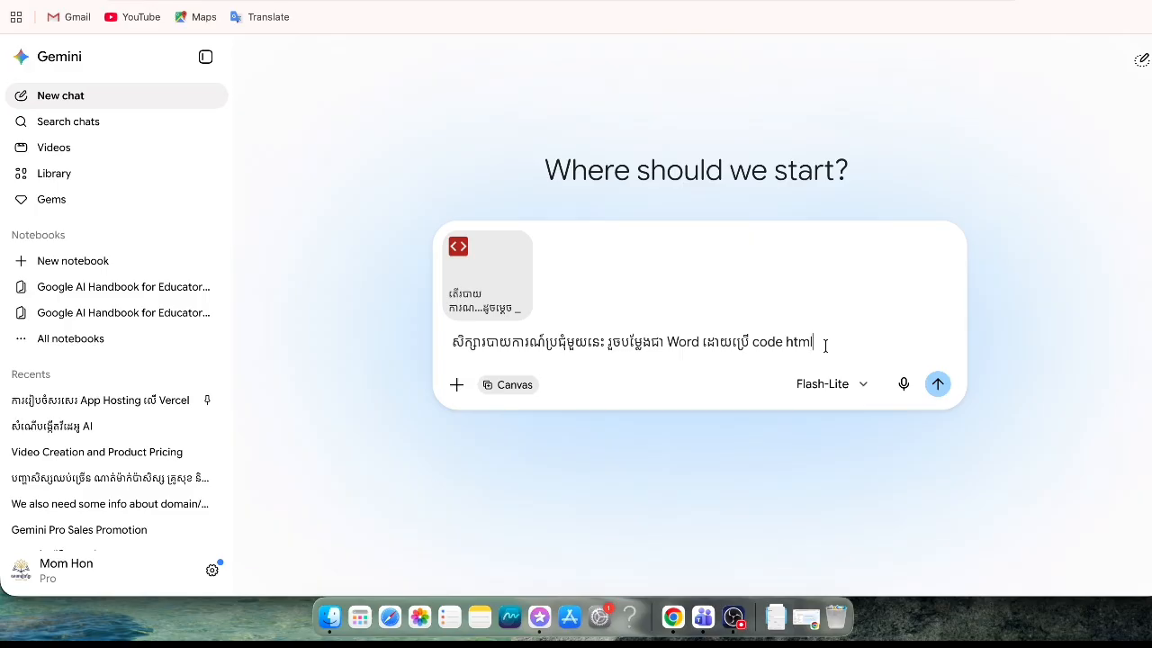
left_click_drag(810, 345, 752, 351)
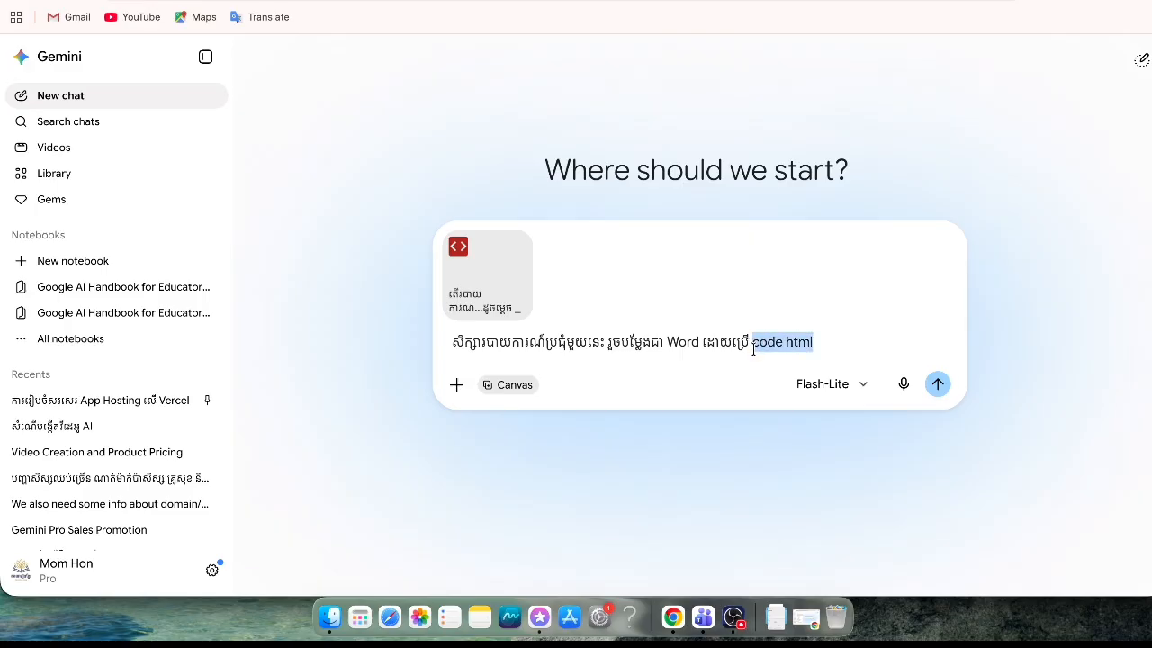
left_click(752, 350)
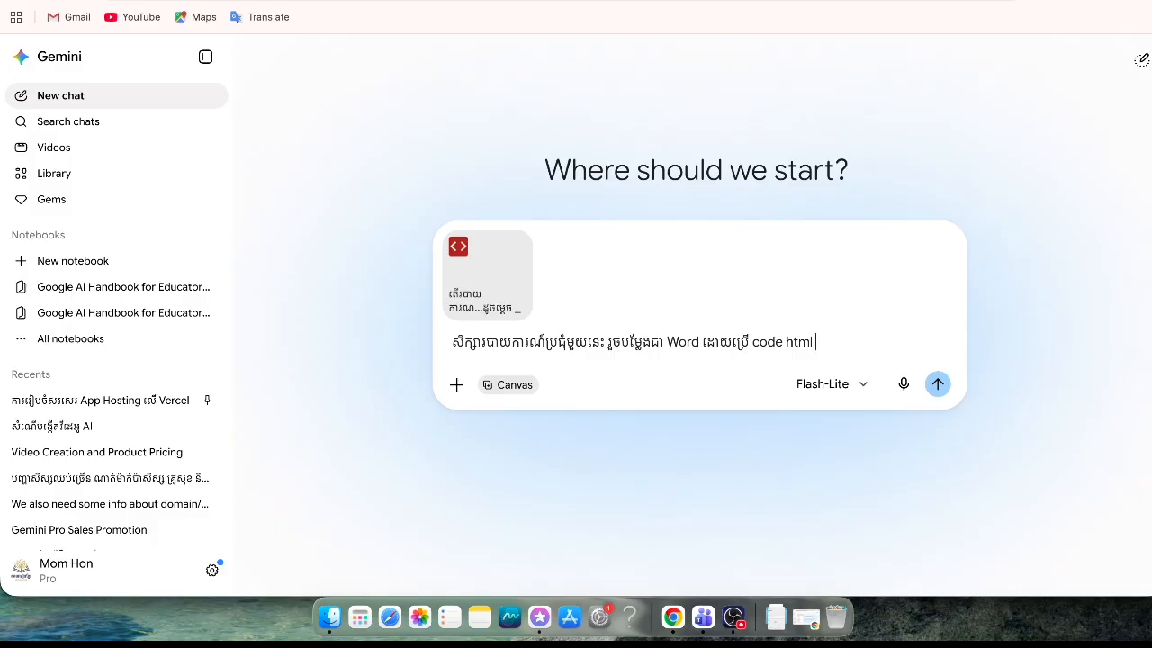
Extend the prompt with "ភ្ជាប់ជាមួយប៊ូតុងទាញយក ជា Word។" to request a Word download button
type("P")
type("ភ្ជា")
type("ប់ជាម")
type("ួយប")
type("៊ូតុង")
type("ទា")
type("ញយក")
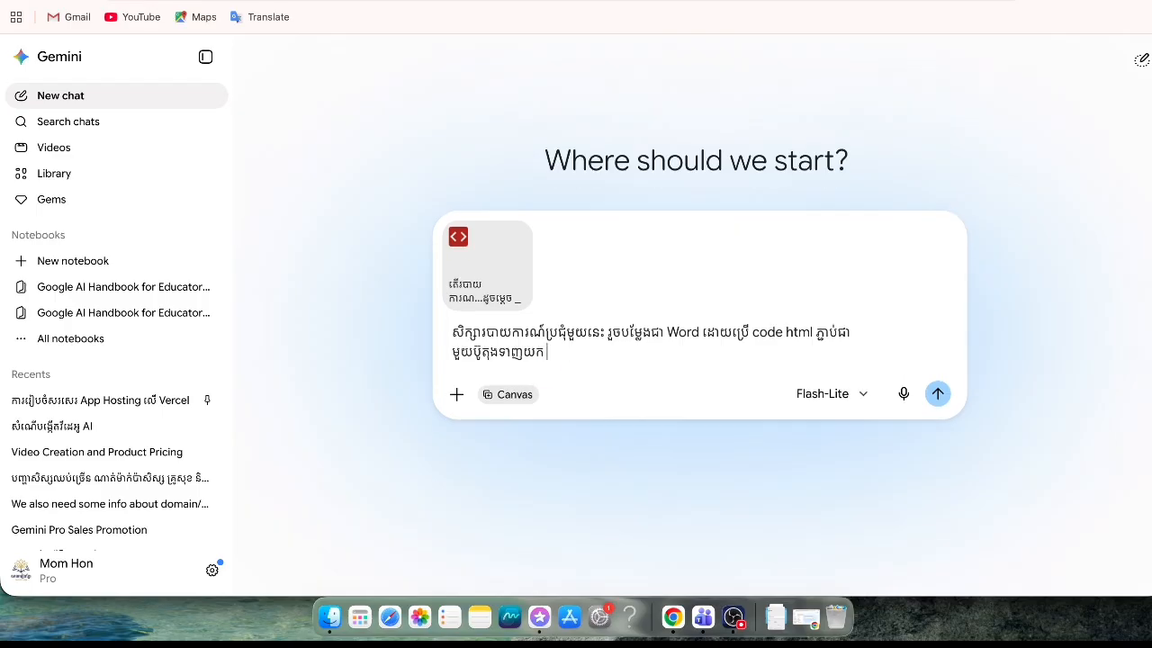
type(" ជា Word")
type("។")
Switch to the Teams meeting, show the microphone and camera options of one attendee, and return to Gemini
key("super+Tab")
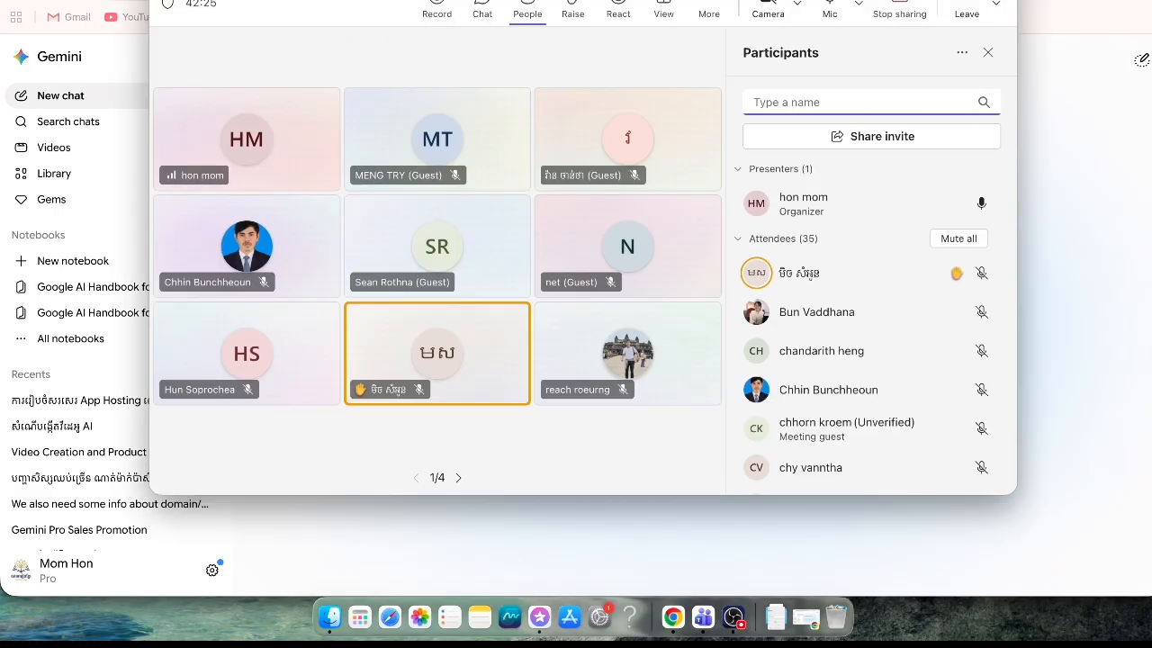
right_click(488, 266)
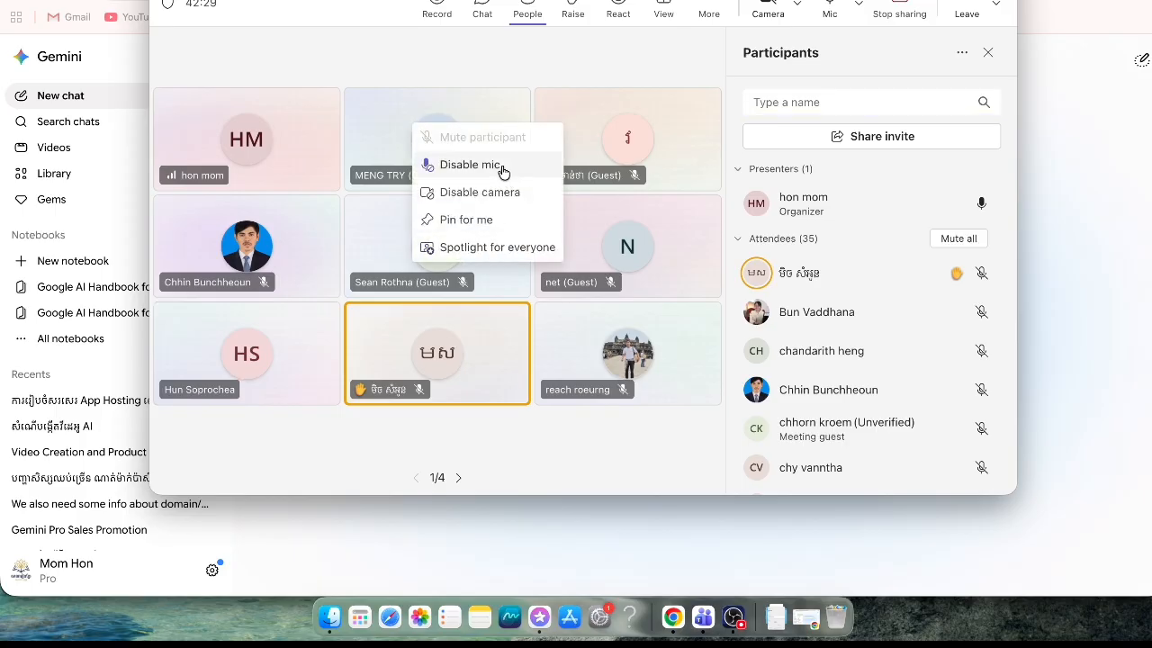
left_click(436, 532)
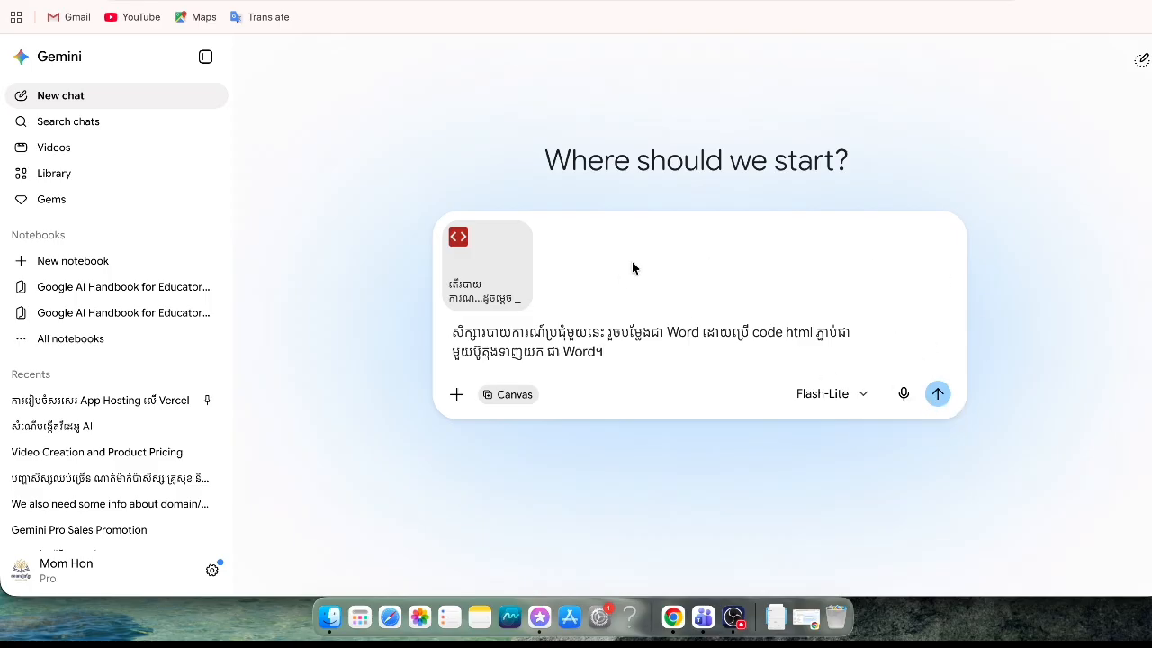
Submit the prompt and review the generated meeting report preview, its Word download button and the chat reply
left_click(937, 393)
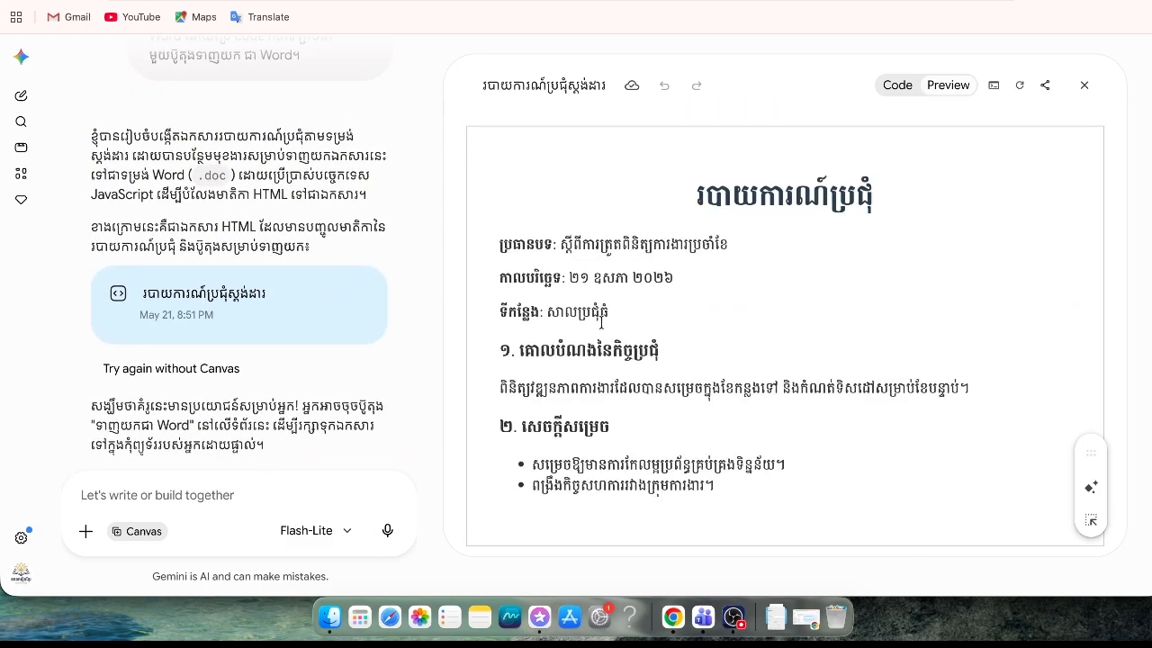
scroll(601, 322, "down", 2)
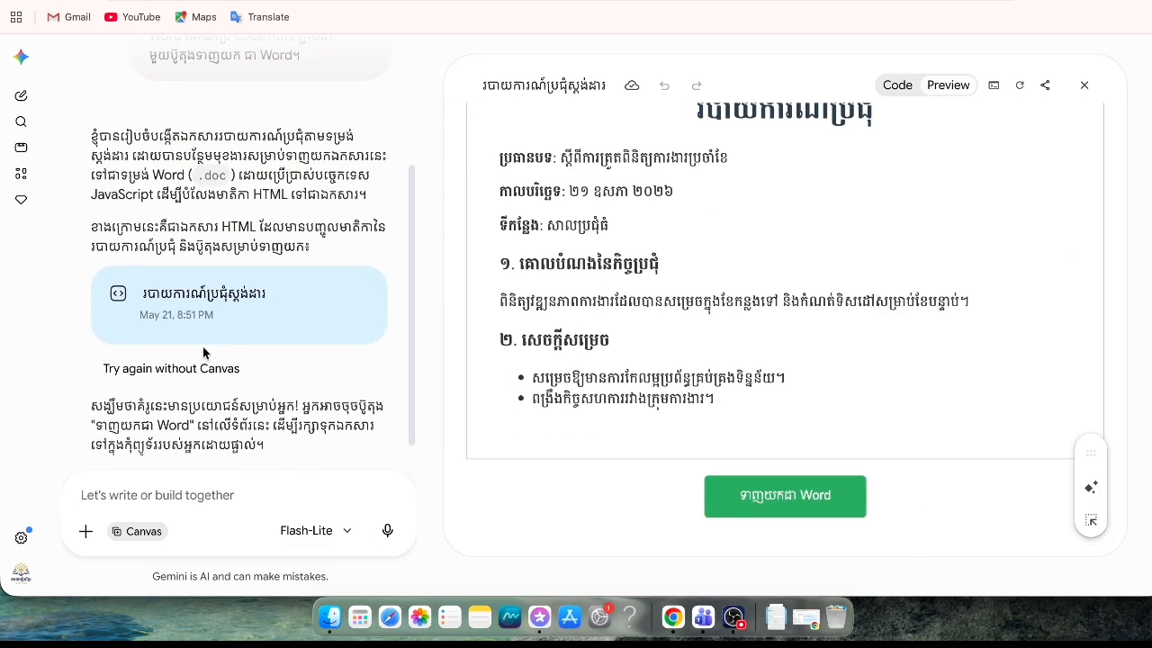
scroll(204, 353, "down", 1)
scroll(204, 353, "up", 5)
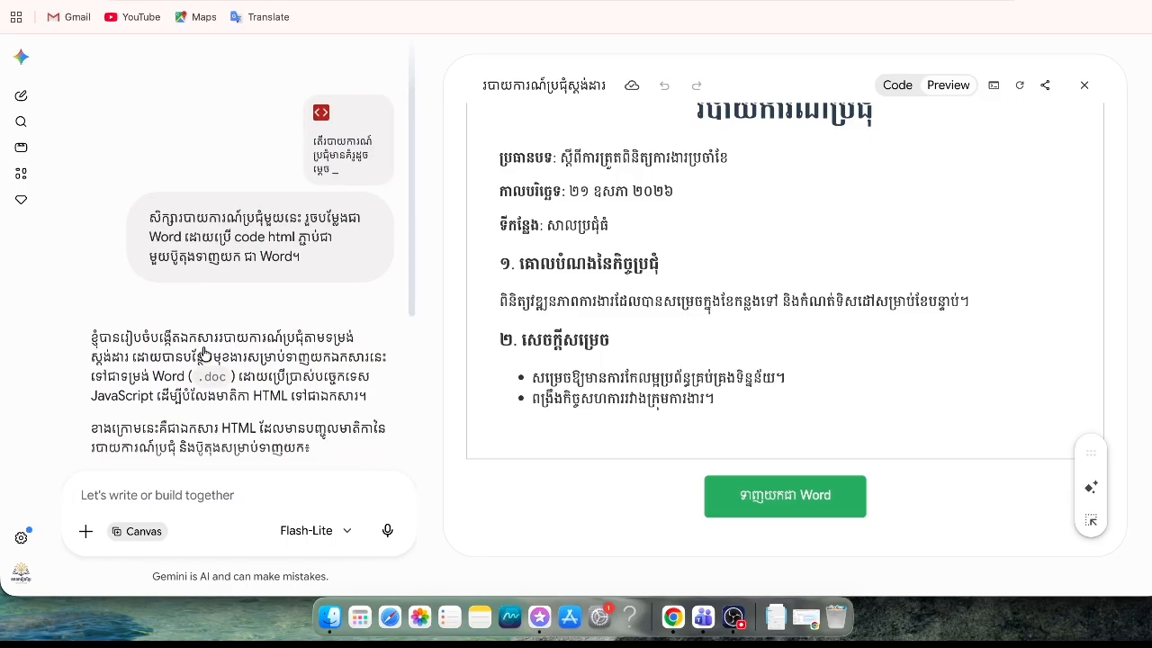
scroll(203, 346, "down", 5)
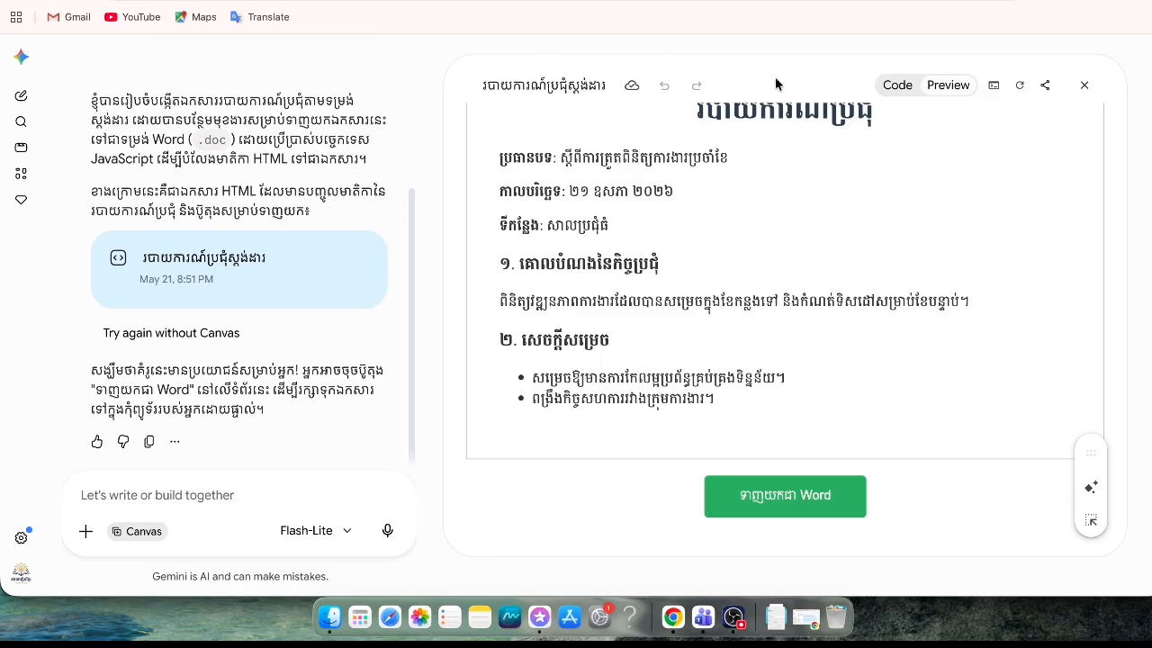
scroll(829, 163, "up", 2)
Display the HTML code of the generated meeting report and look through it from start to end
left_click(892, 84)
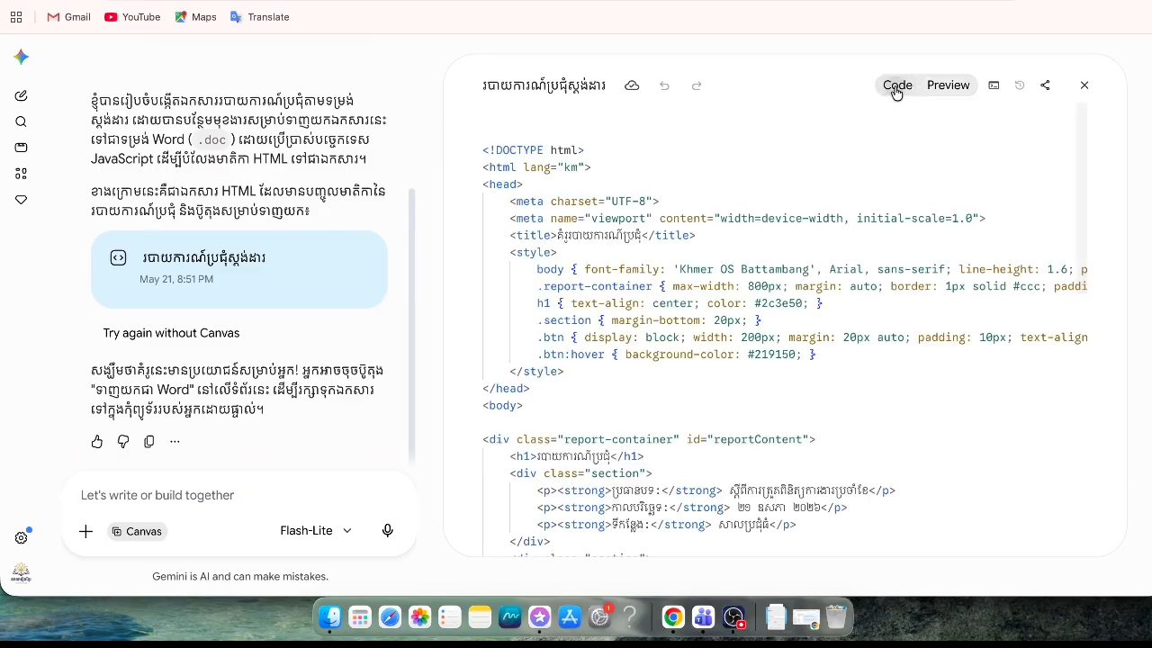
scroll(771, 295, "down", 15)
scroll(772, 296, "up", 15)
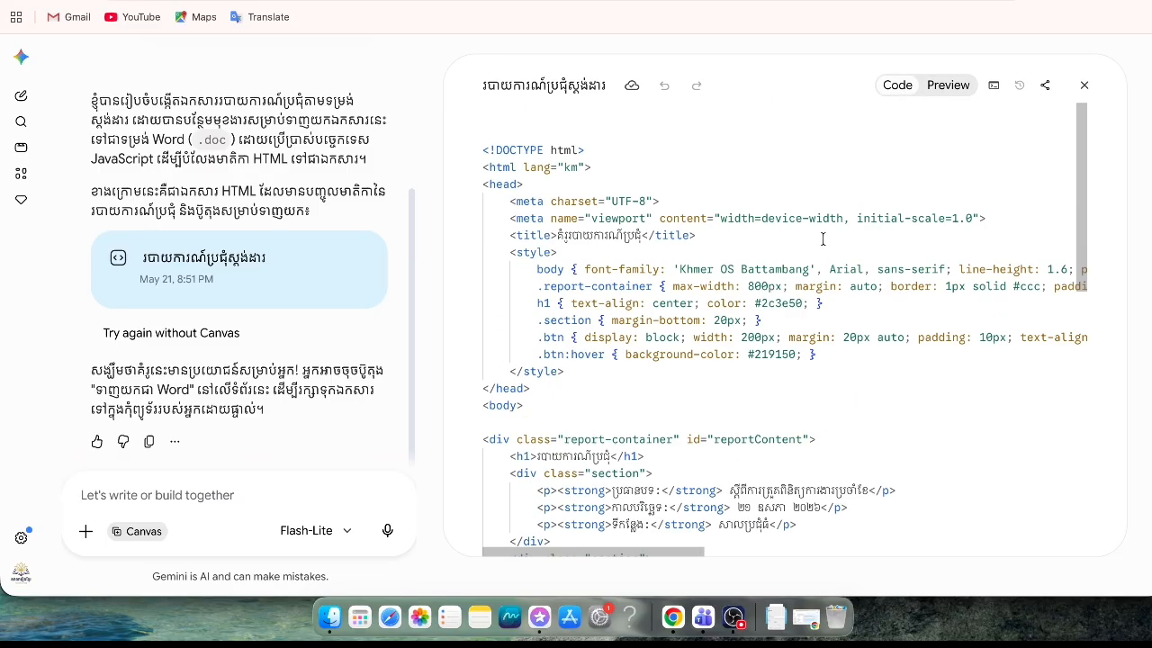
Switch the generated meeting report back to its rendered preview and look it over down to the Word download button
left_click(949, 85)
scroll(812, 275, "down", 1)
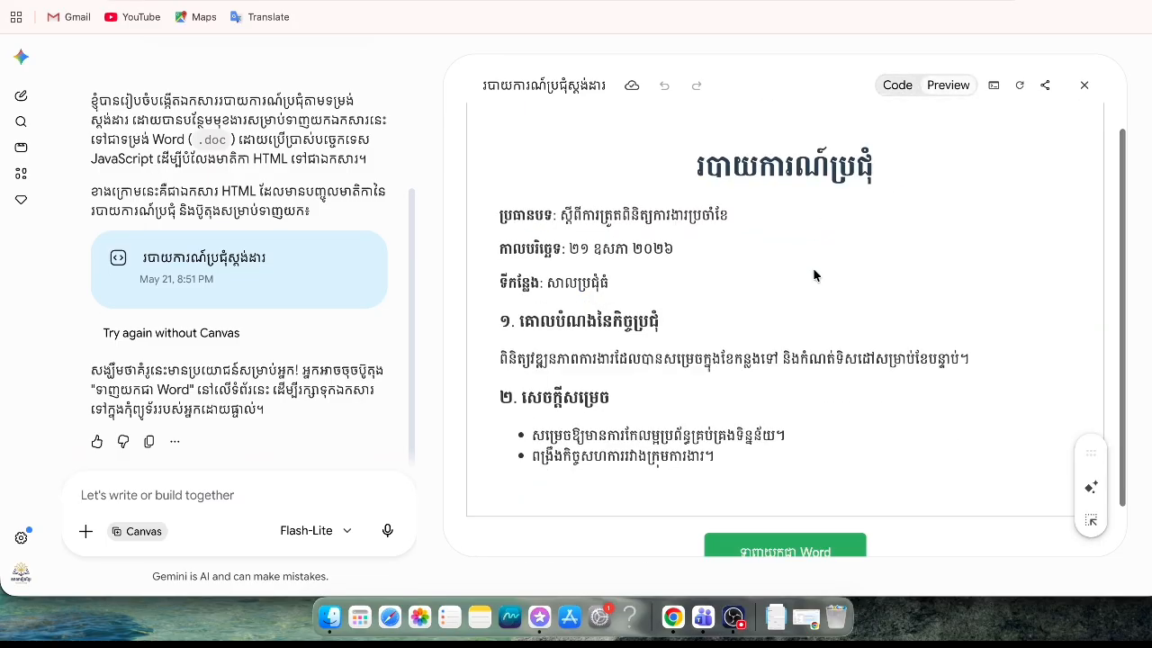
scroll(813, 276, "up", 1)
scroll(720, 342, "down", 1)
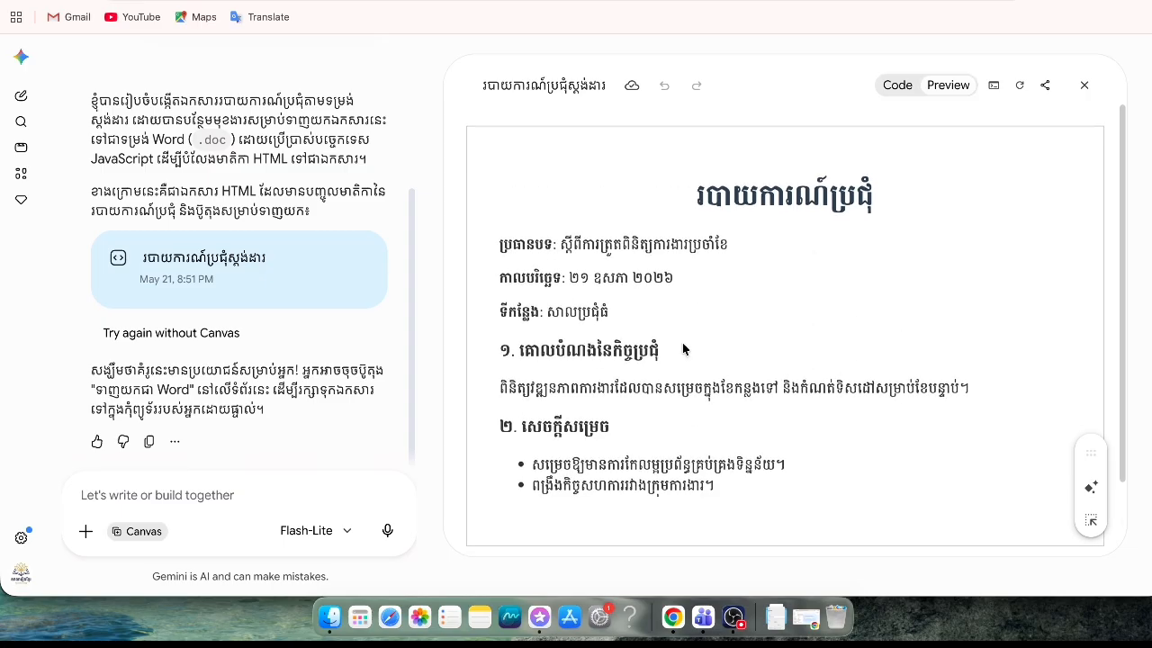
scroll(670, 382, "down", 2)
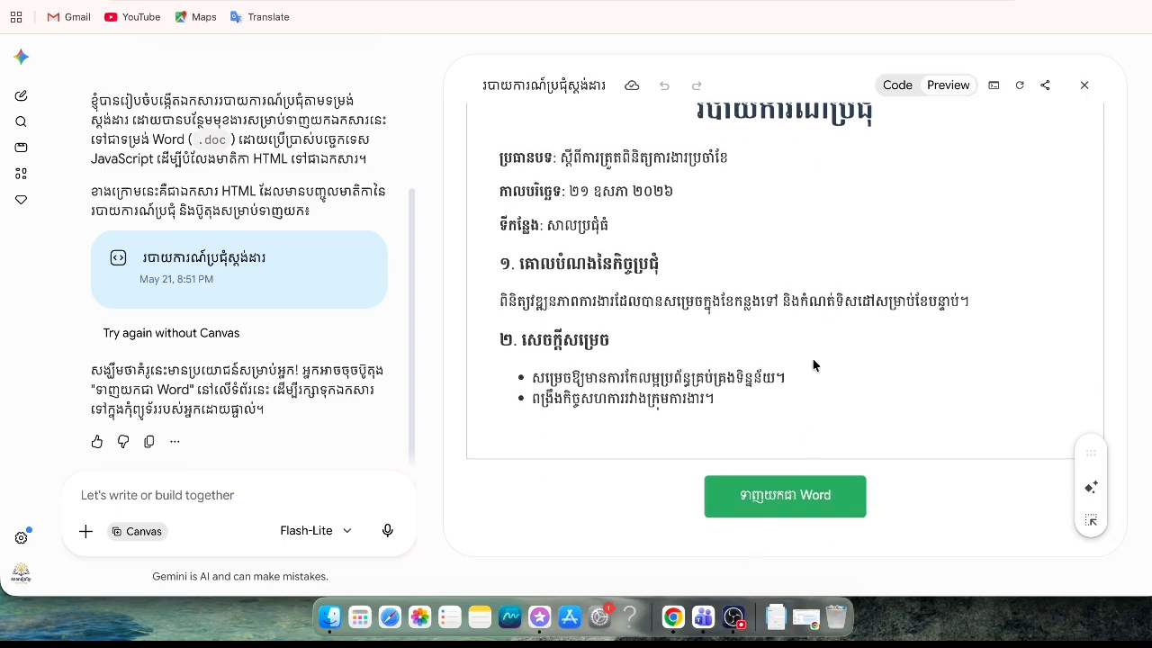
scroll(813, 365, "up", 2)
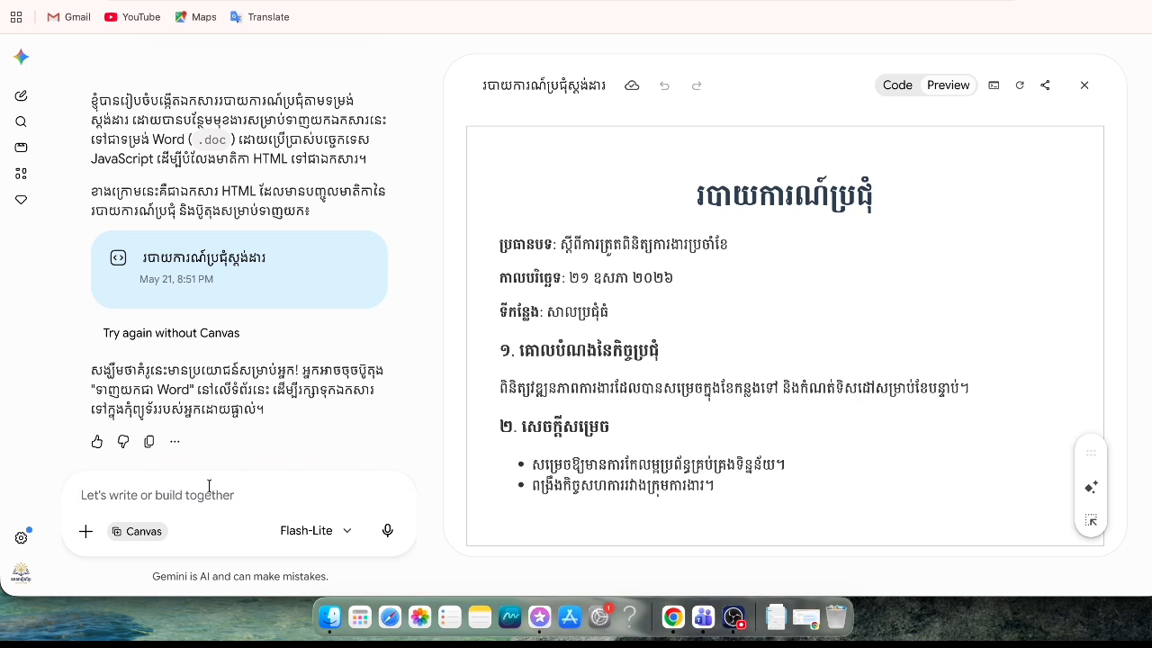
Submit the prompt "សូមបញ្ចូលជាទ្រង់រដ្ឋបាលឲ្យបានត្រឹមត្រូវ" to have the report put into proper administrative format
type("សូម")
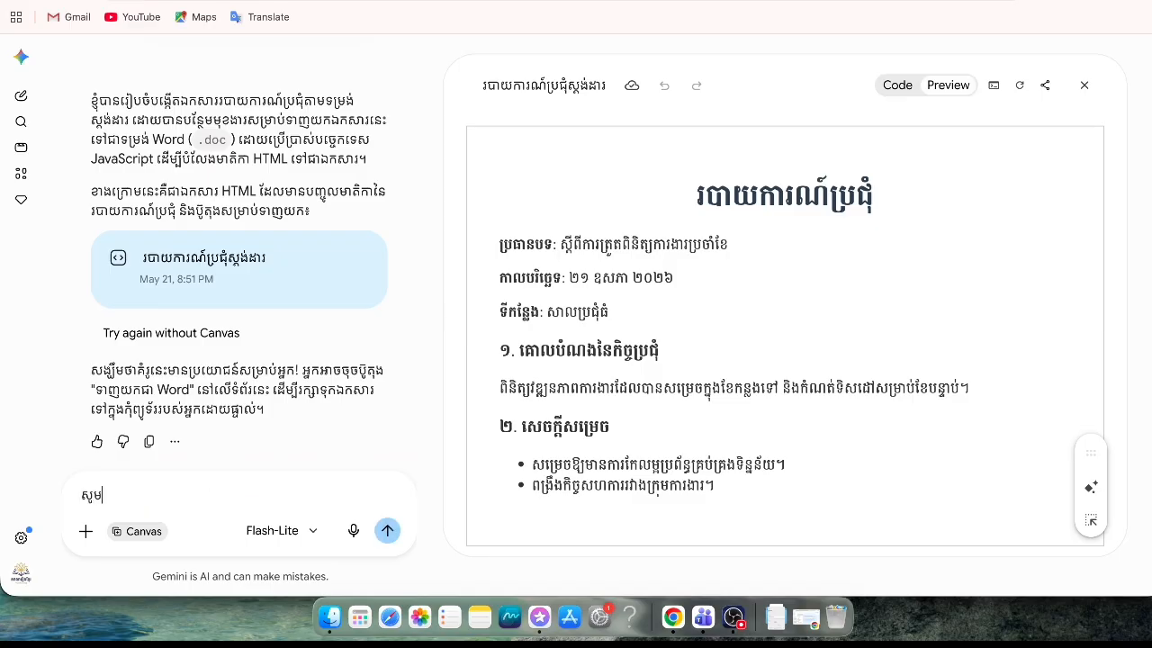
type("បញ")
type("្ចូលជា")
type("ទម្រ")
type("ង់ទ")
type("ដ្ឋបាល")
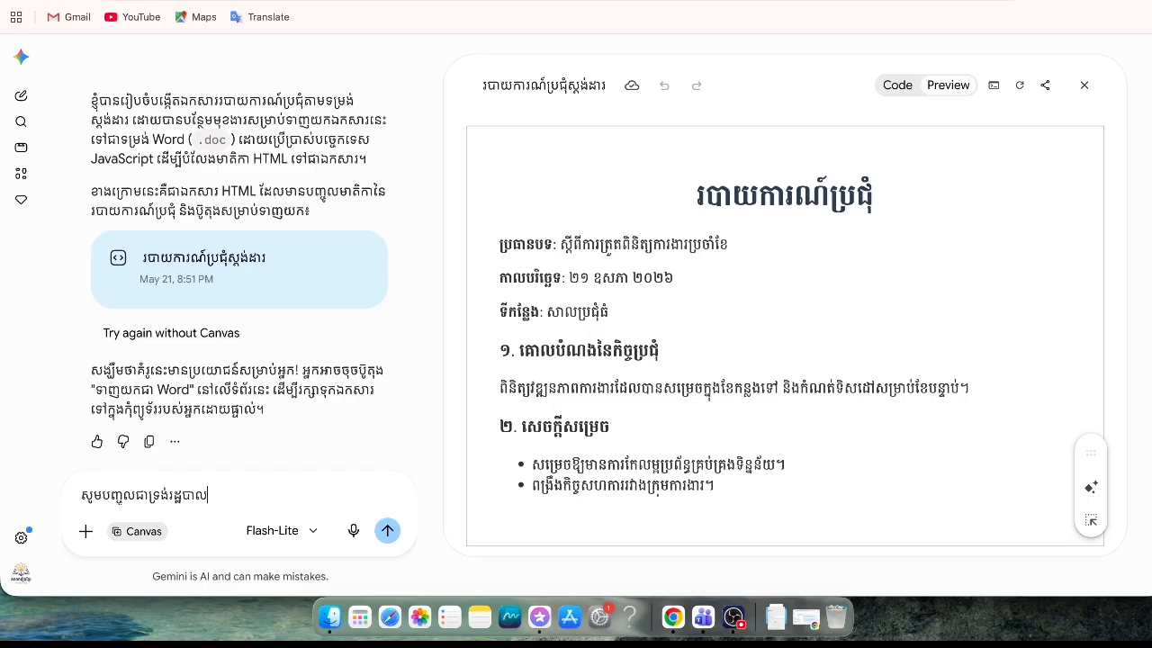
type("ឲ្យបានត្រឹមត្រូវ")
key("Return")
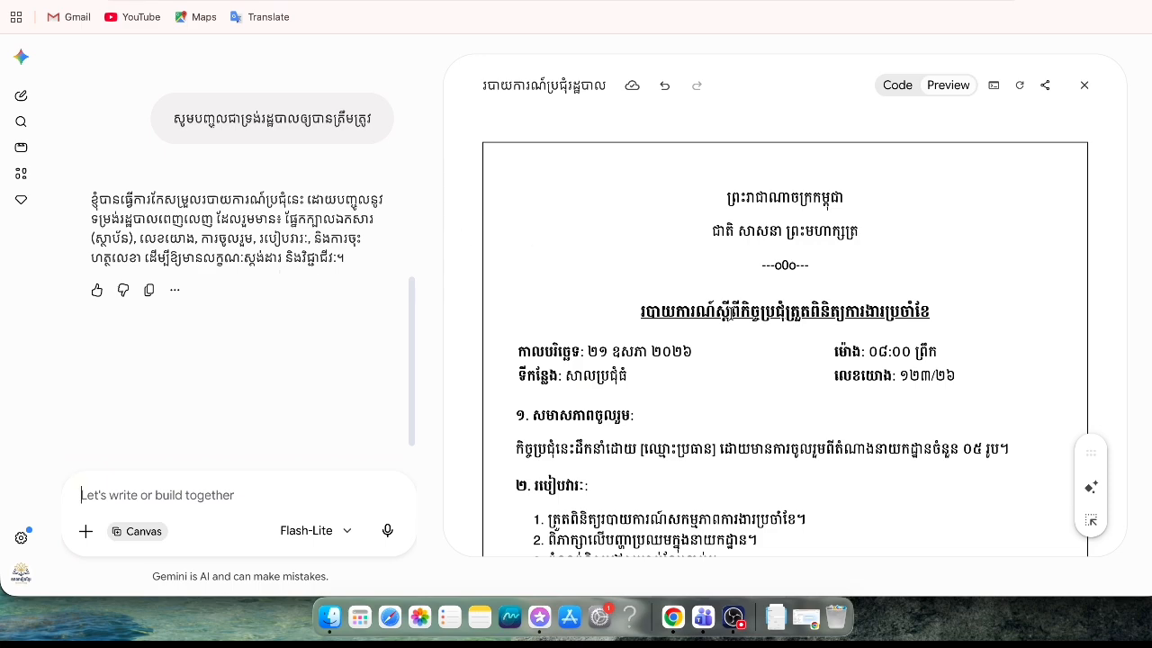
Review the revised administrative report from its national heading through the agenda and results to the signature blocks and Word download button
scroll(730, 313, "down", 5)
scroll(731, 313, "down", 2)
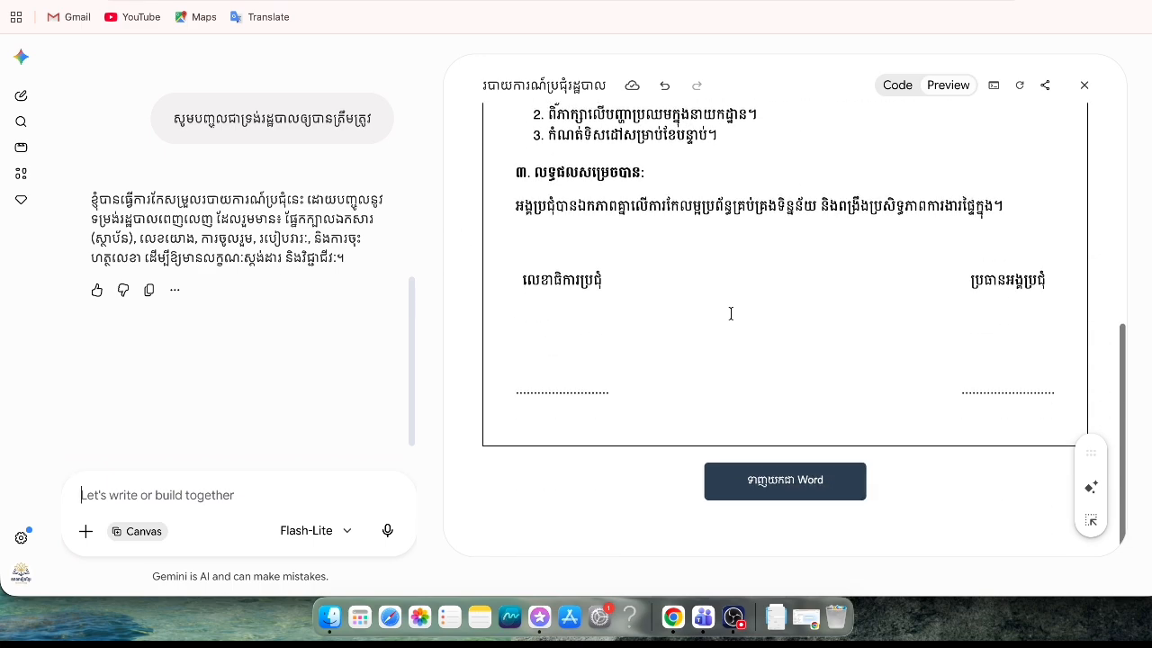
scroll(731, 313, "up", 7)
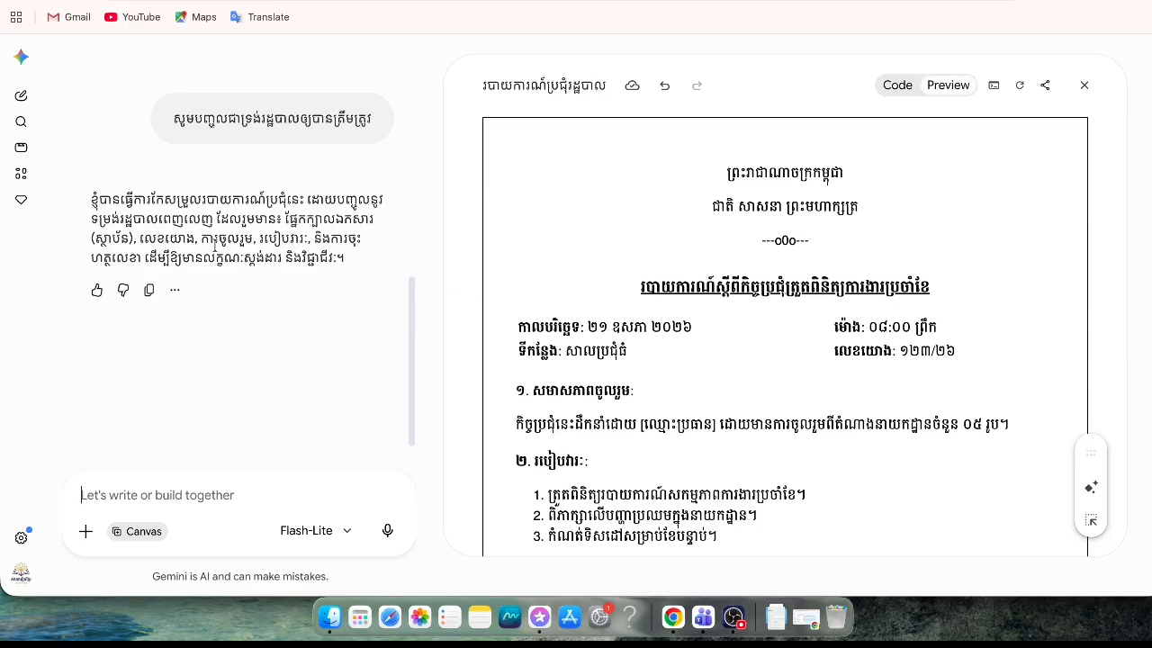
scroll(663, 247, "down", 1)
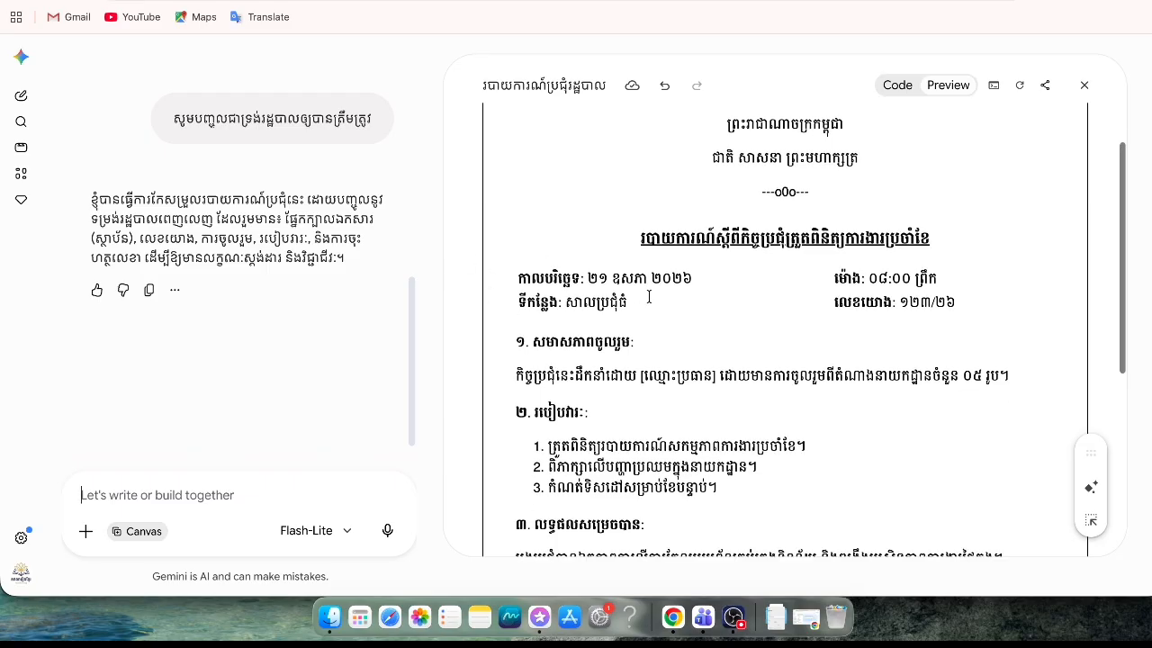
scroll(649, 296, "down", 5)
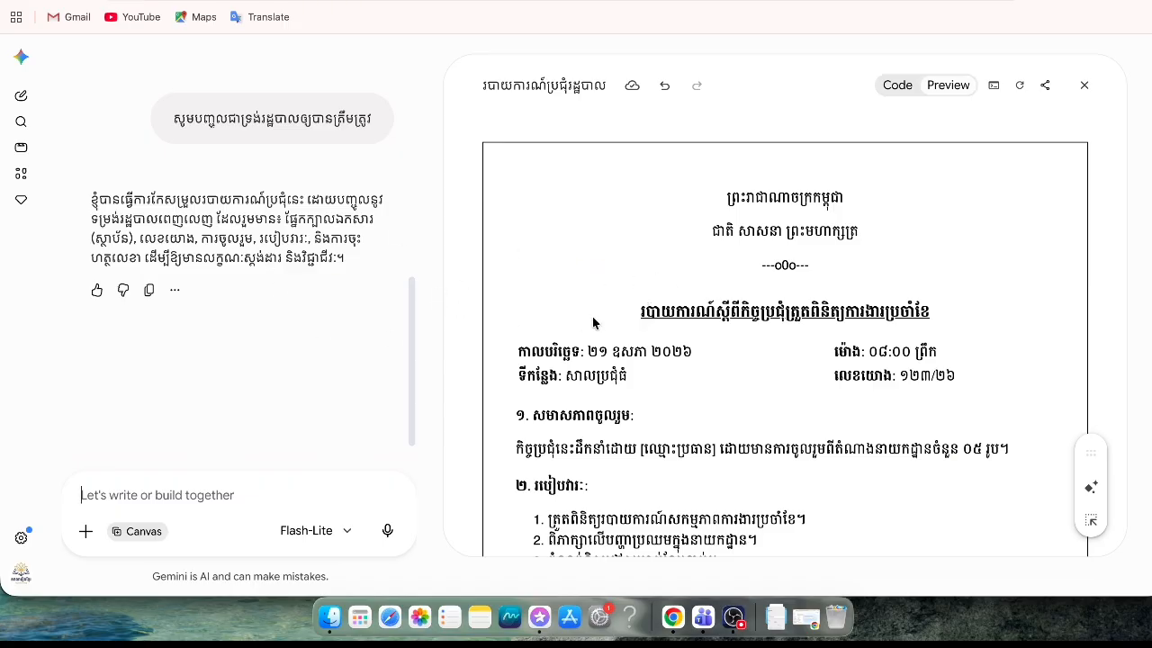
scroll(576, 337, "down", 4)
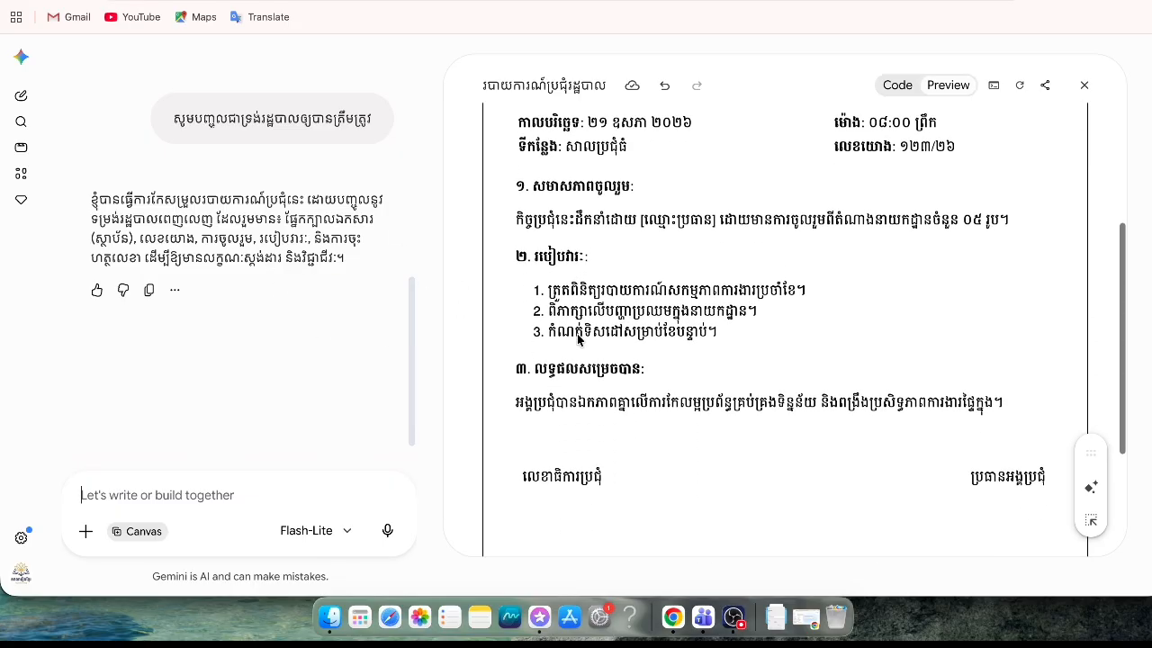
scroll(577, 338, "up", 4)
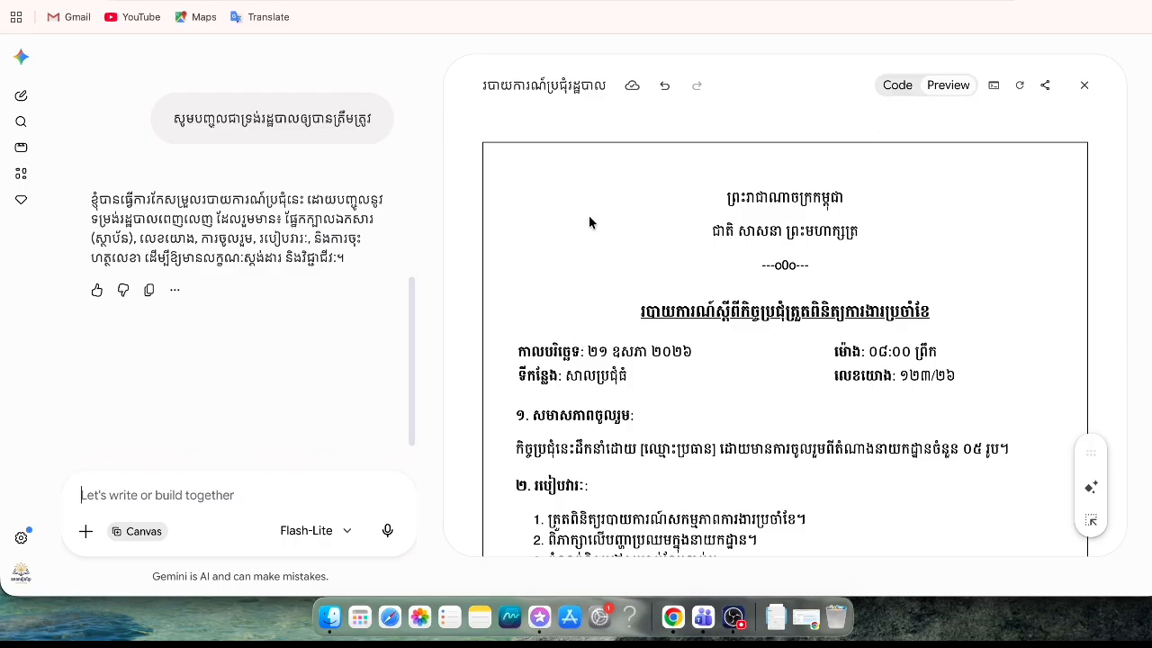
scroll(620, 262, "down", 1)
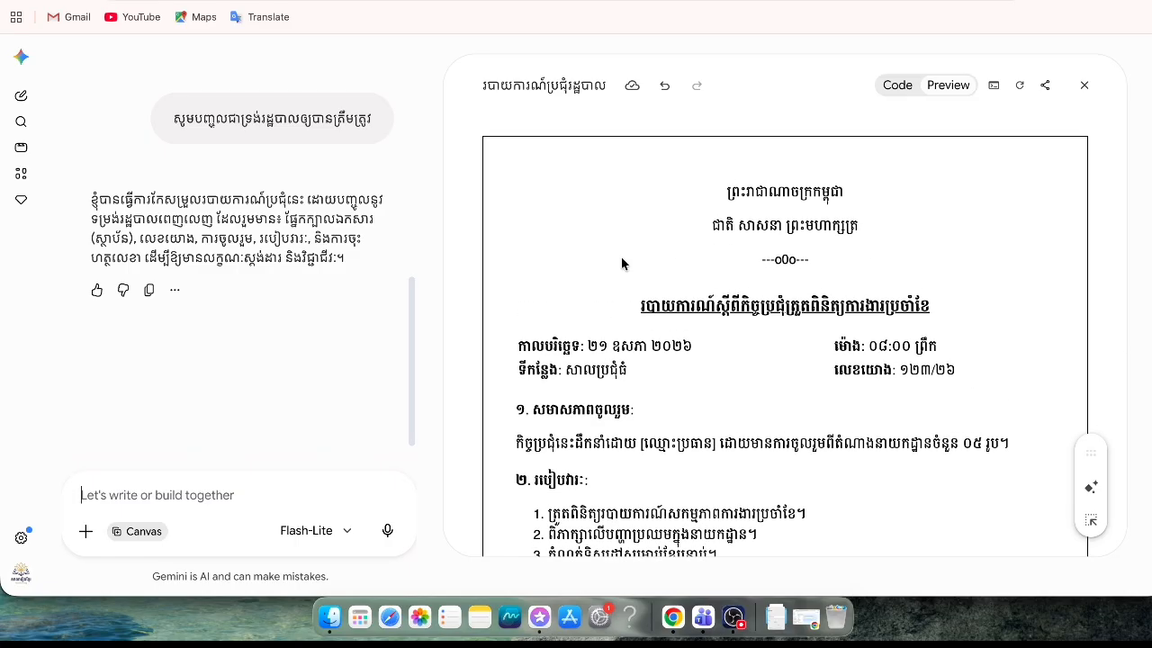
scroll(621, 263, "down", 10)
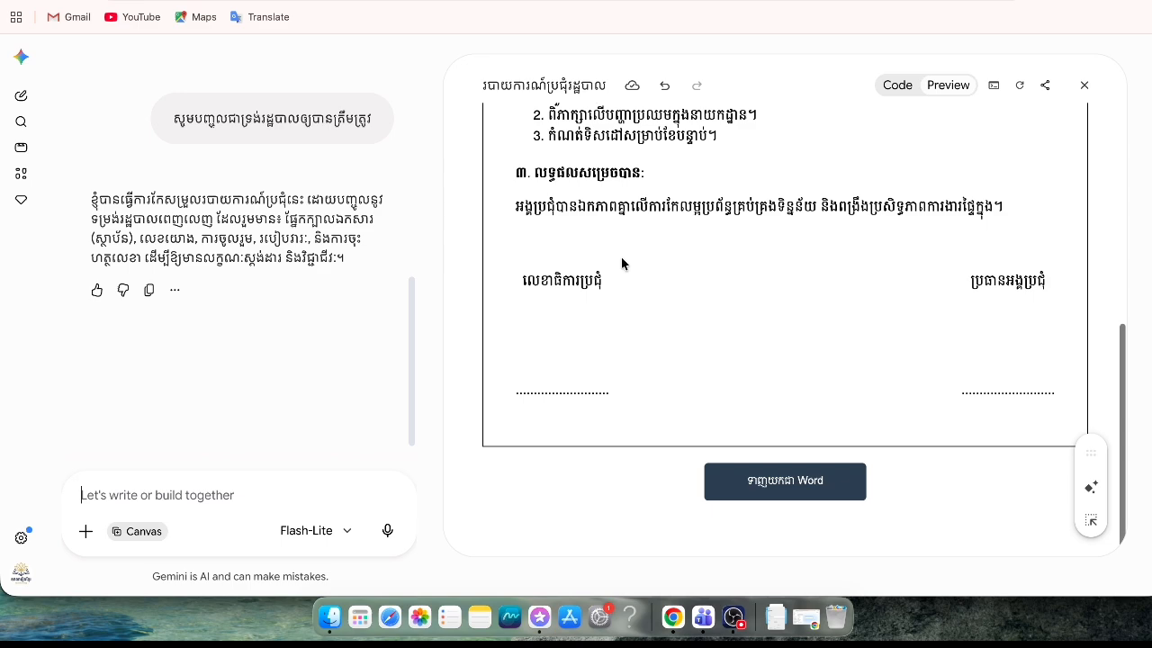
scroll(621, 263, "up", 10)
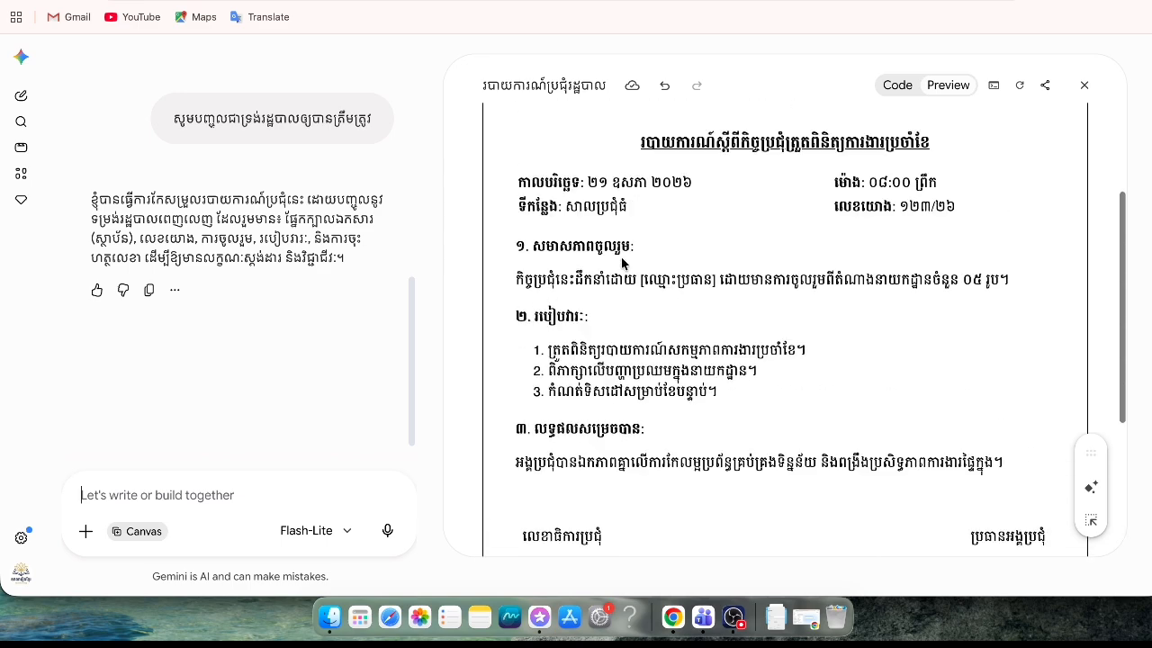
scroll(621, 263, "up", 2)
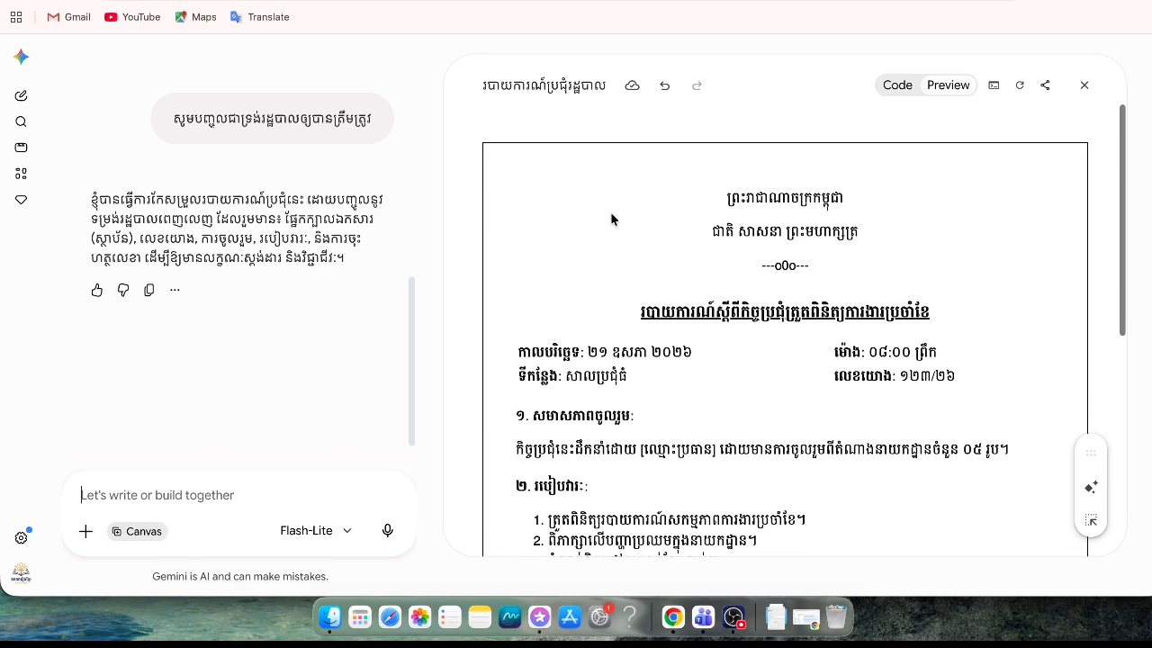
Highlight the report's text from the national heading to the signature lines, look it over, and clear the selection
mouse_move(753, 189)
left_mouse_down()
mouse_move(958, 378)
mouse_move(910, 551)
mouse_move(872, 495)
mouse_move(922, 349)
mouse_move(915, 327)
mouse_move(846, 372)
left_mouse_up()
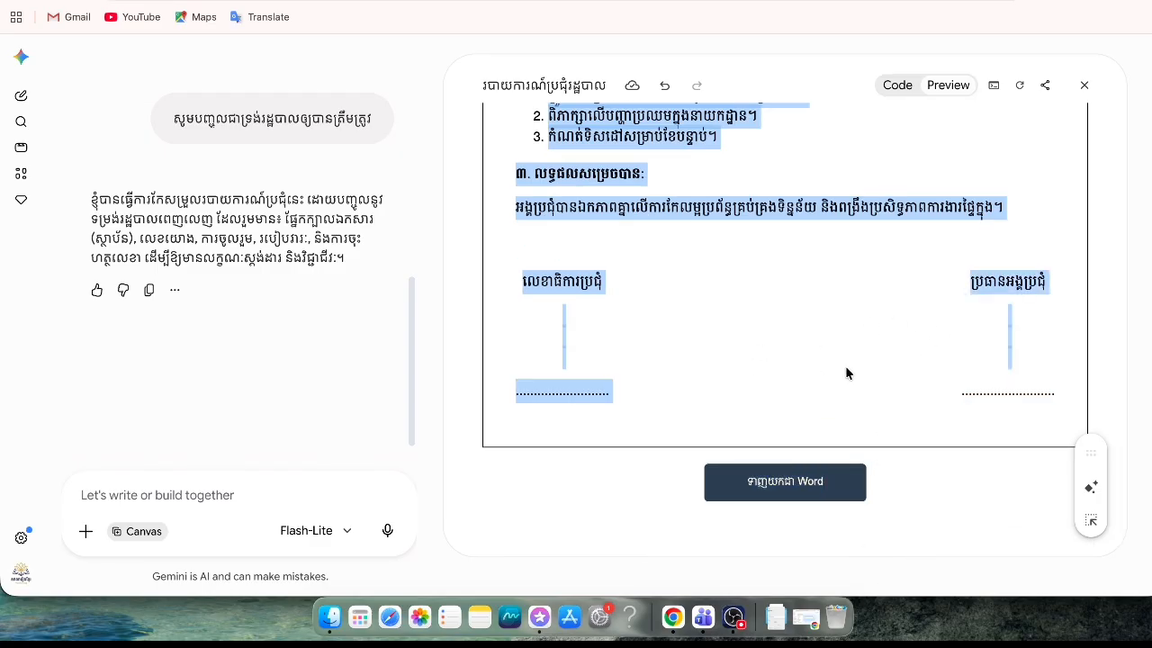
scroll(842, 291, "up", 5)
scroll(841, 290, "down", 1)
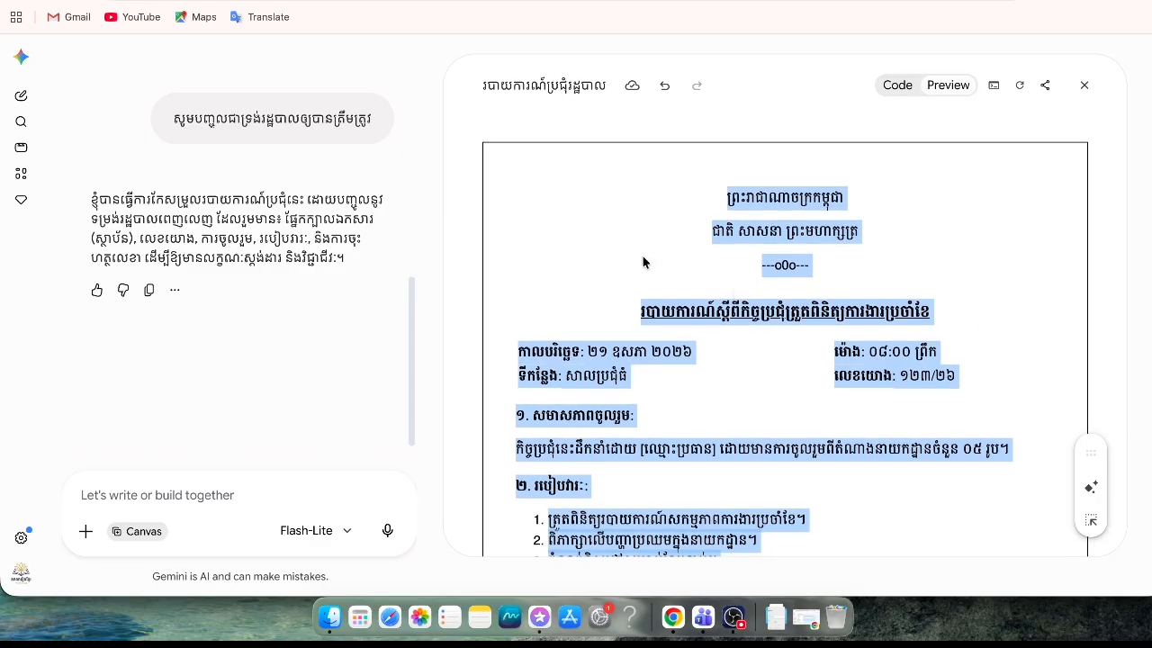
left_click(769, 173)
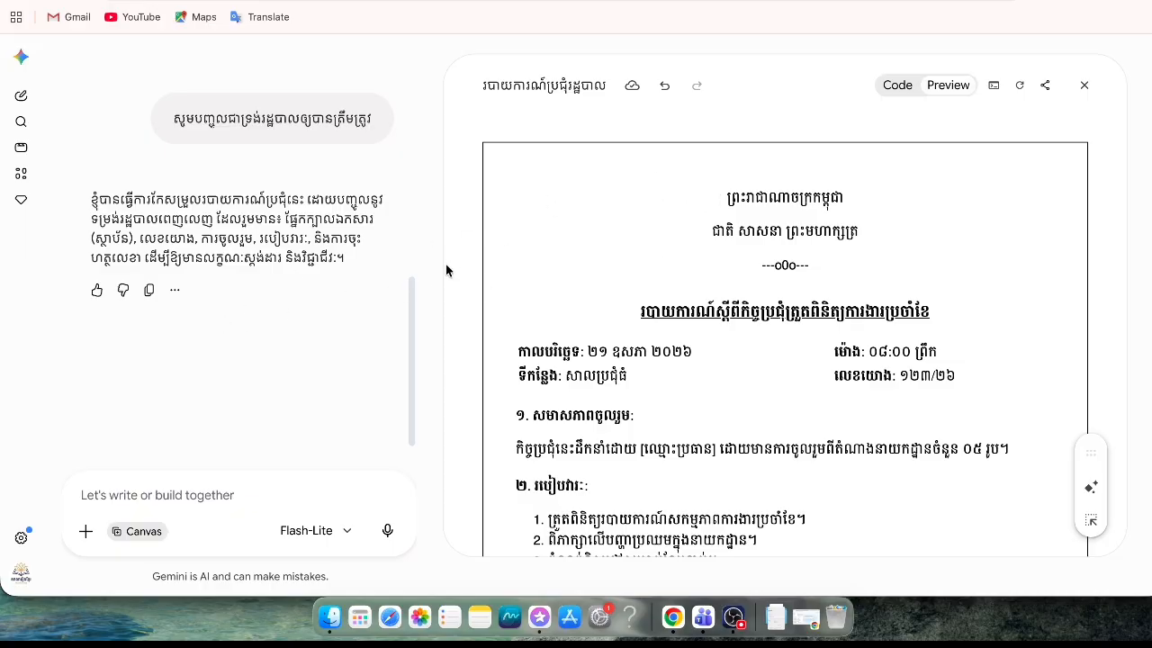
Draft the follow-up prompt "សូមរៀបចំទម្រង់នេះជា Instruction" to turn this format into an instruction
scroll(277, 299, "down", 2)
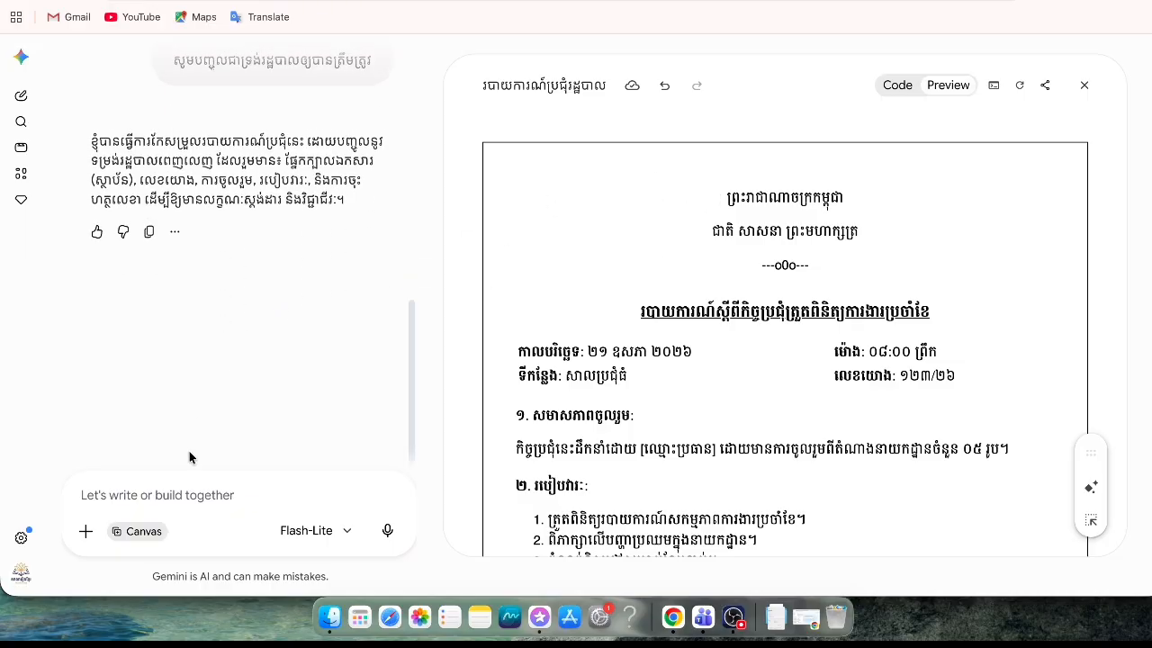
left_click(182, 495)
type("ស")
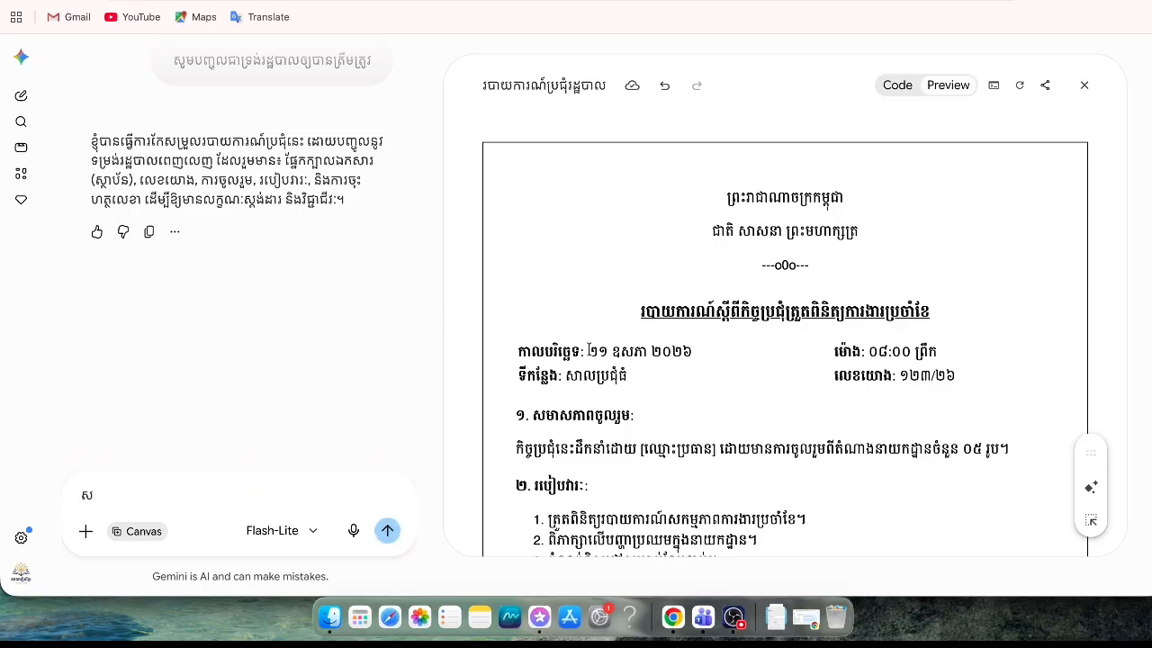
type("ូម")
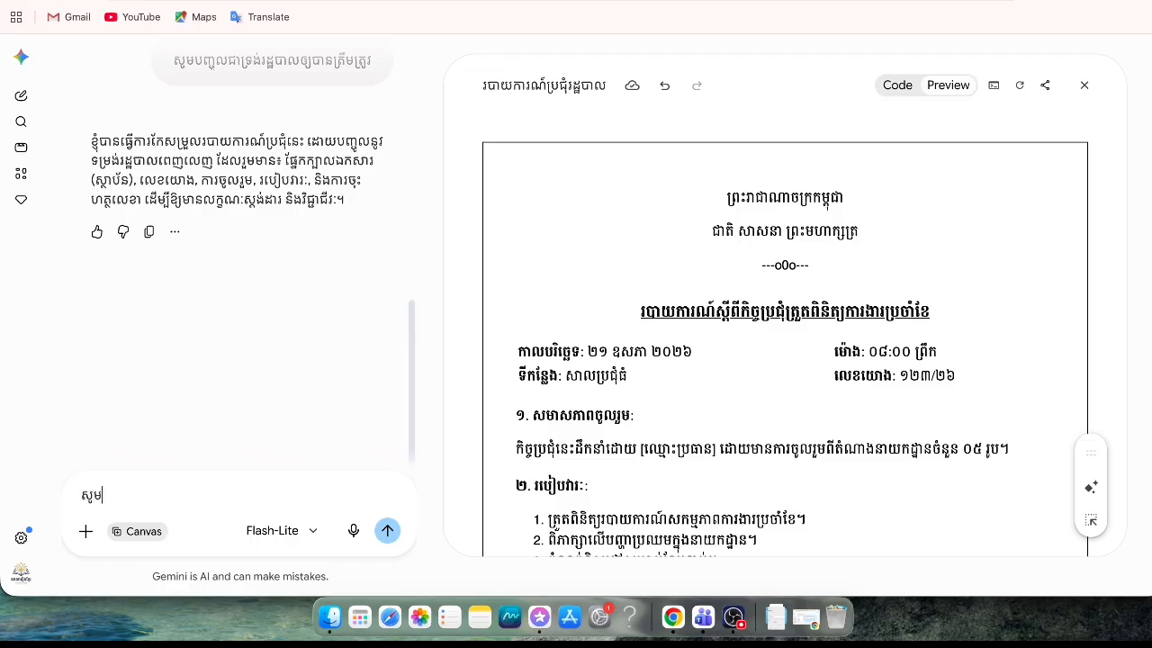
type("រៀបចំទម្រង់នេះជា In")
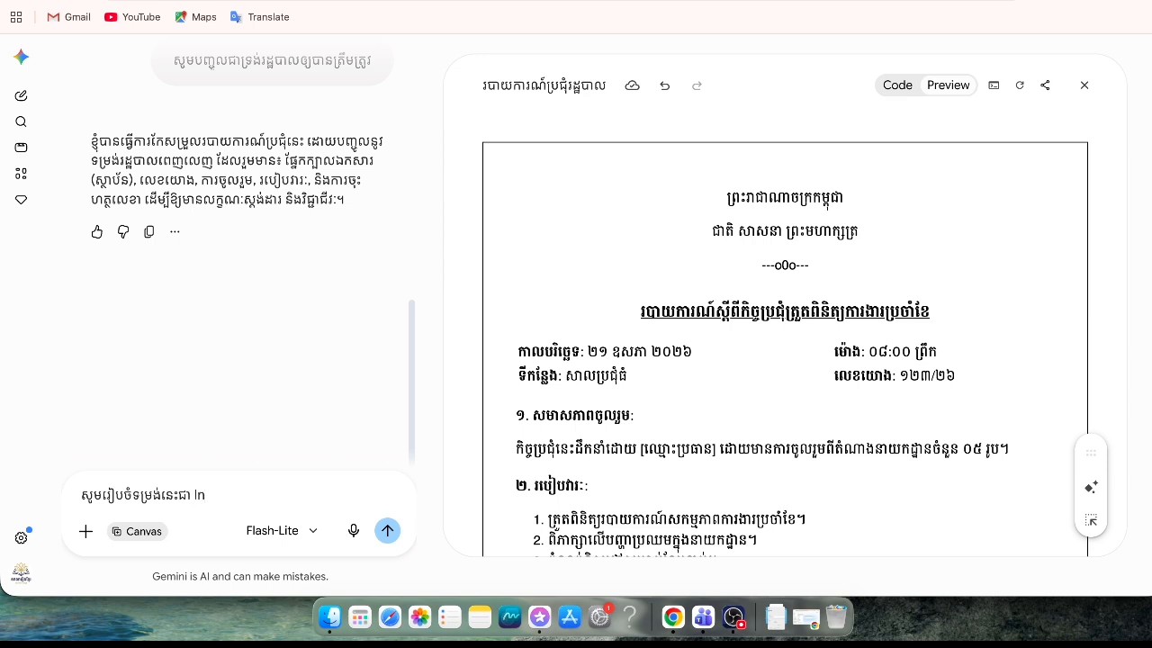
type("struction")
Go back to the first prompt in the chat, highlight its whole text for reading, and clear the selection
scroll(177, 330, "up", 5)
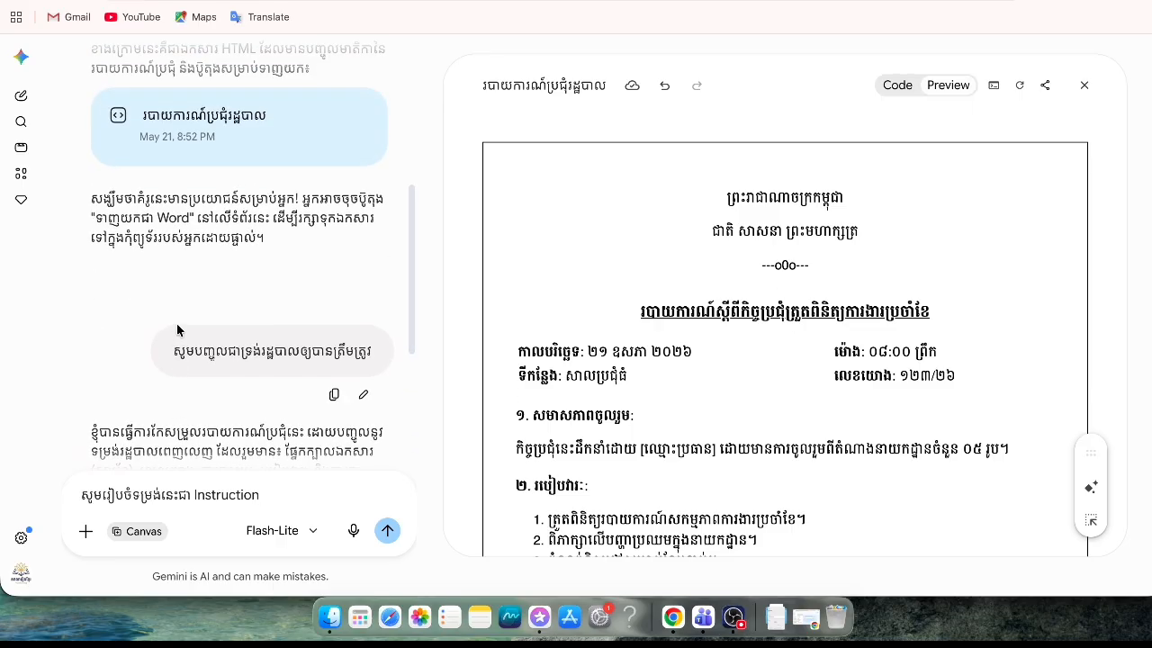
scroll(176, 330, "up", 5)
scroll(178, 330, "up", 2)
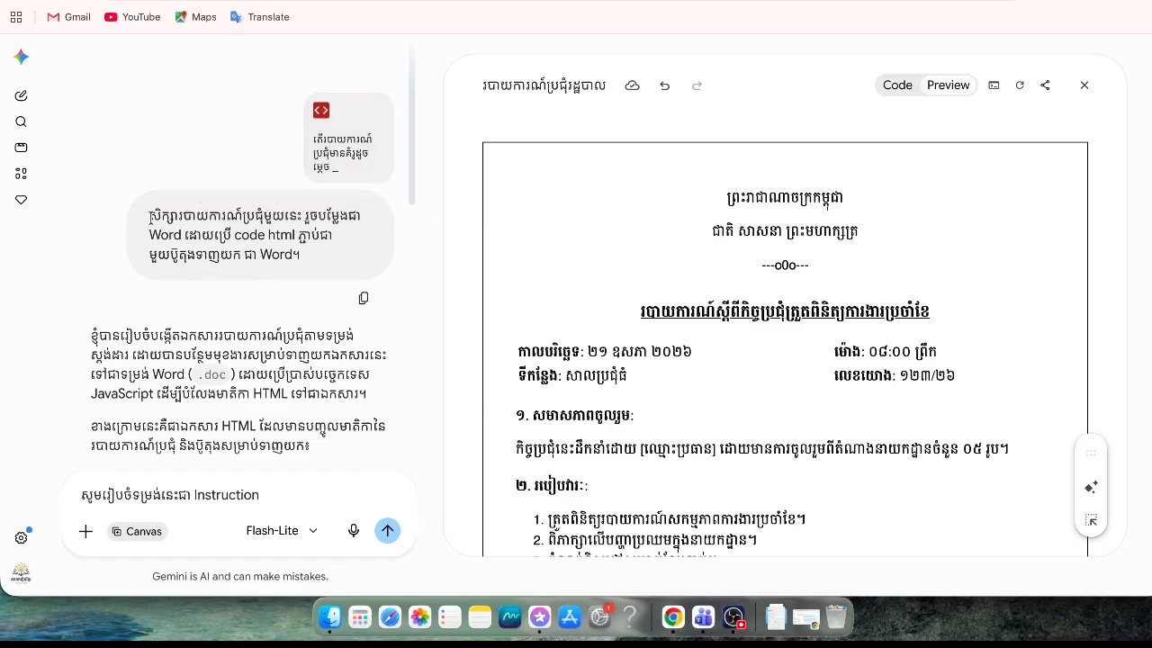
left_click_drag(150, 216, 338, 263)
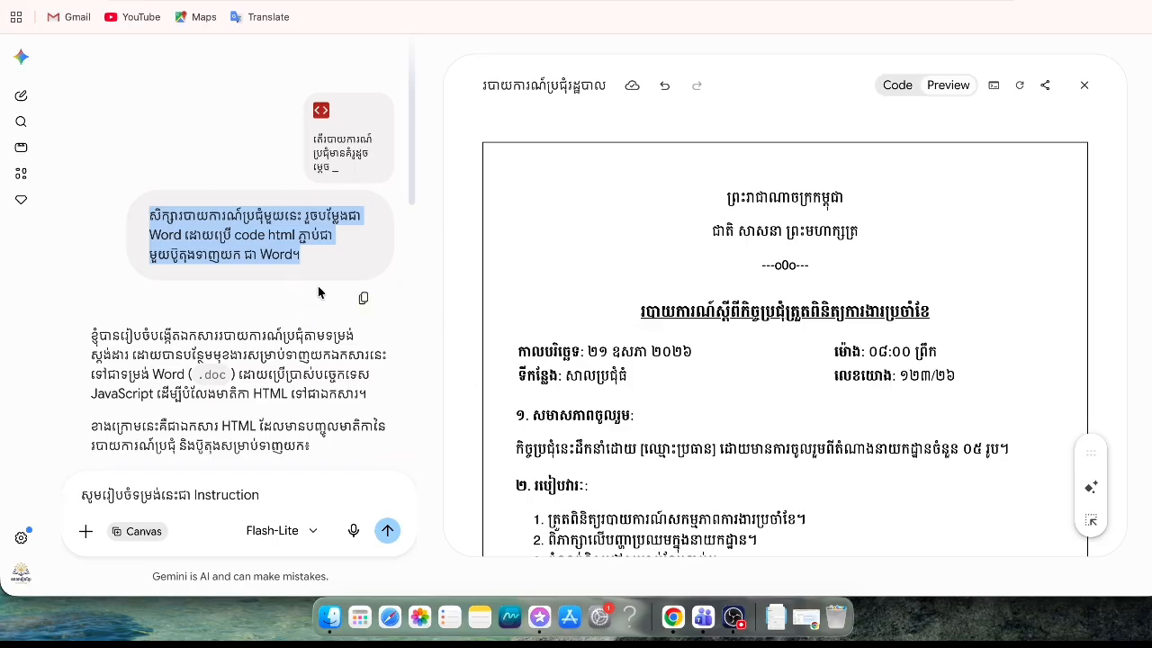
left_click(240, 239)
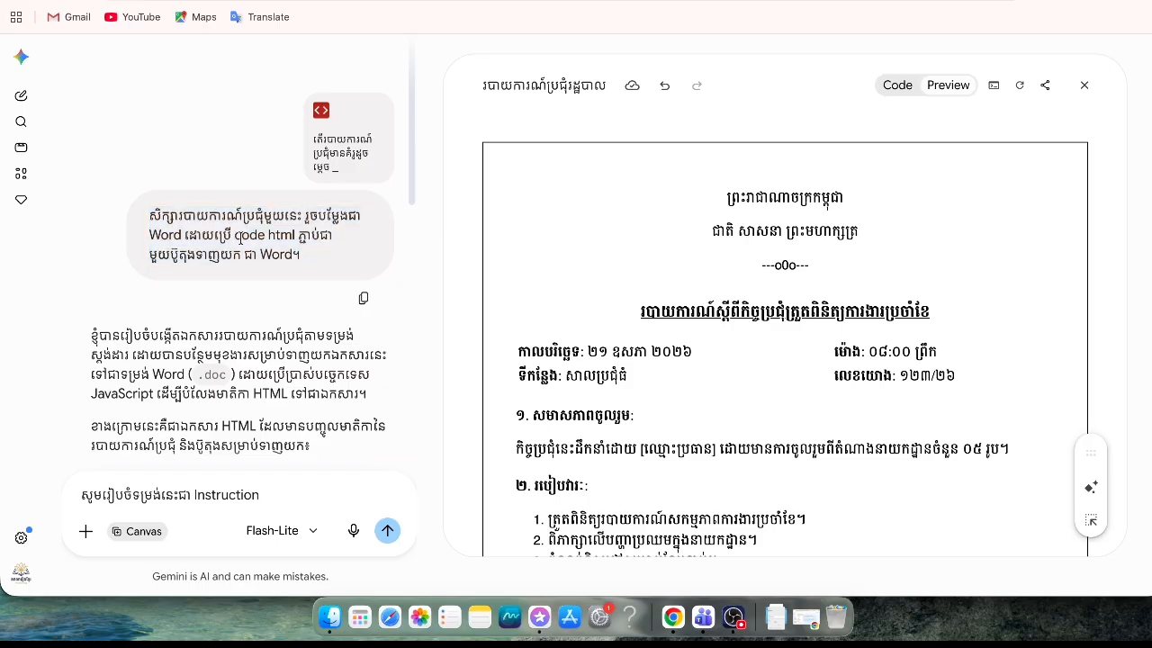
Compare the HTML code of the administrative report with its rendered preview, looking through both
left_click(897, 86)
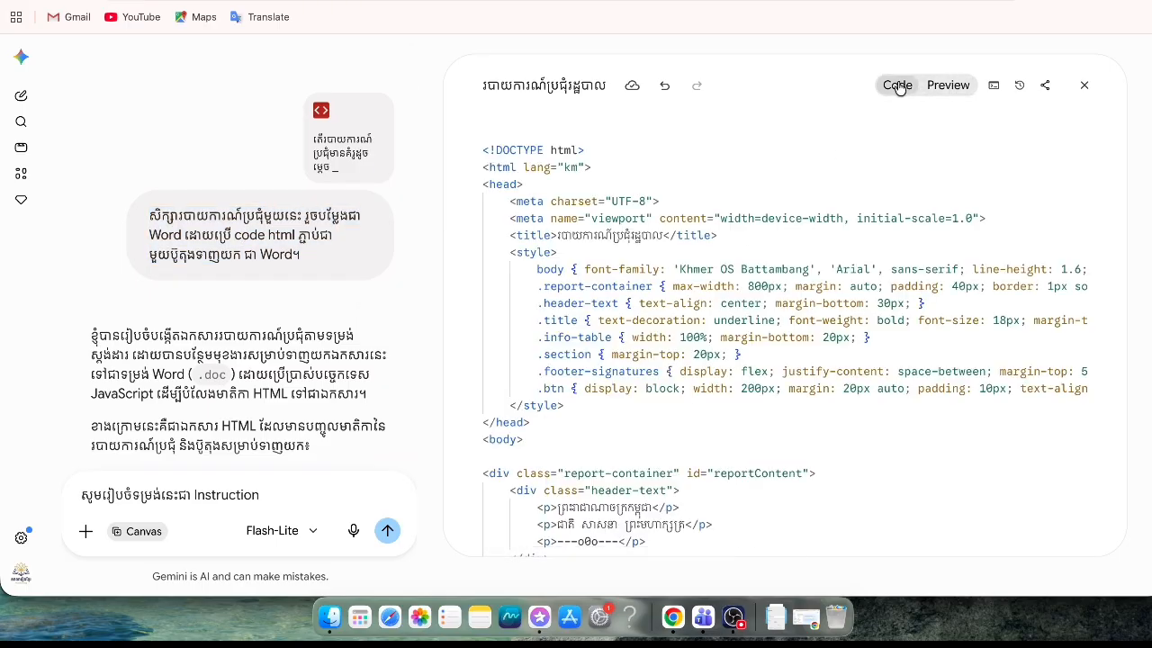
scroll(766, 270, "down", 8)
scroll(839, 254, "up", 5)
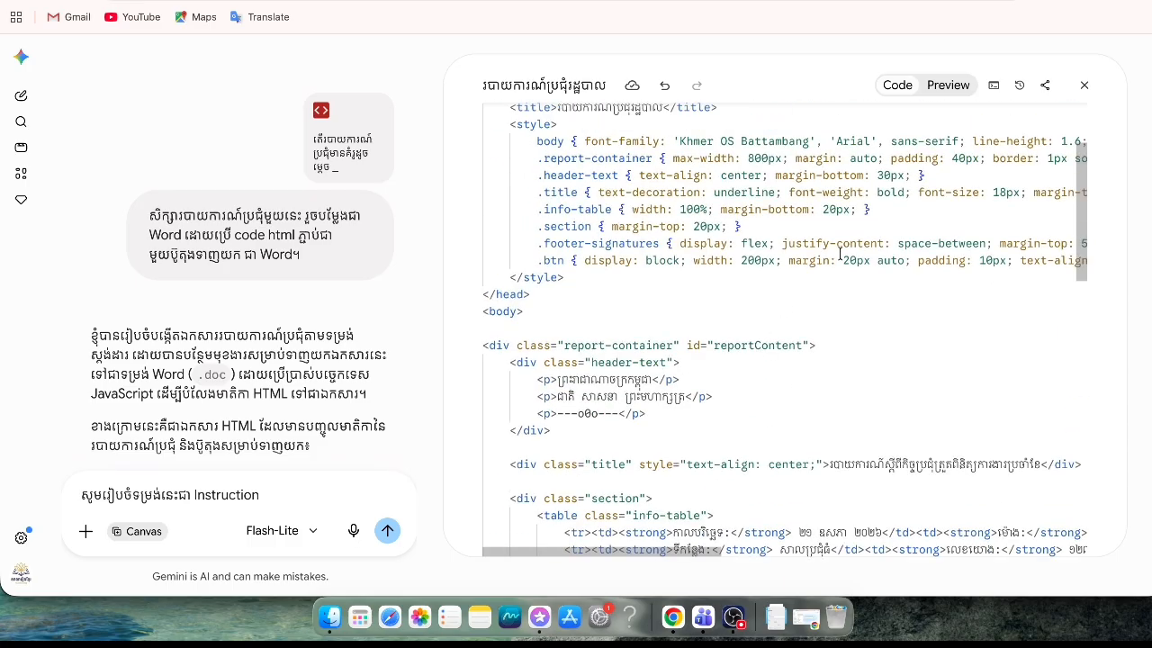
left_click(948, 85)
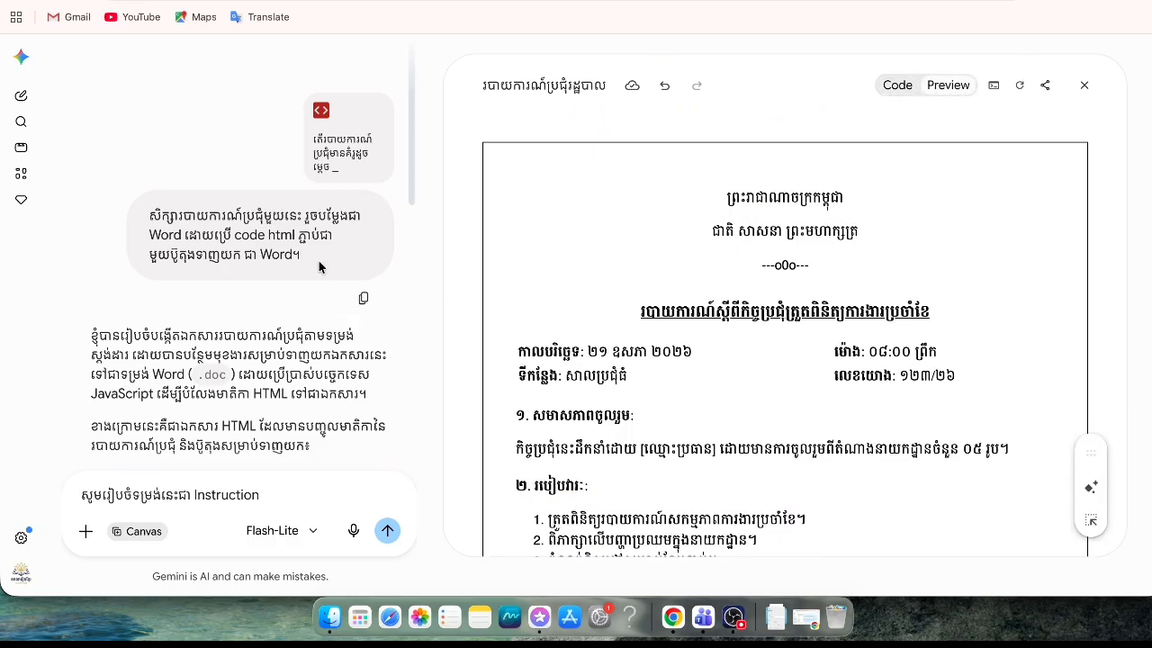
left_click(897, 93)
left_click(946, 86)
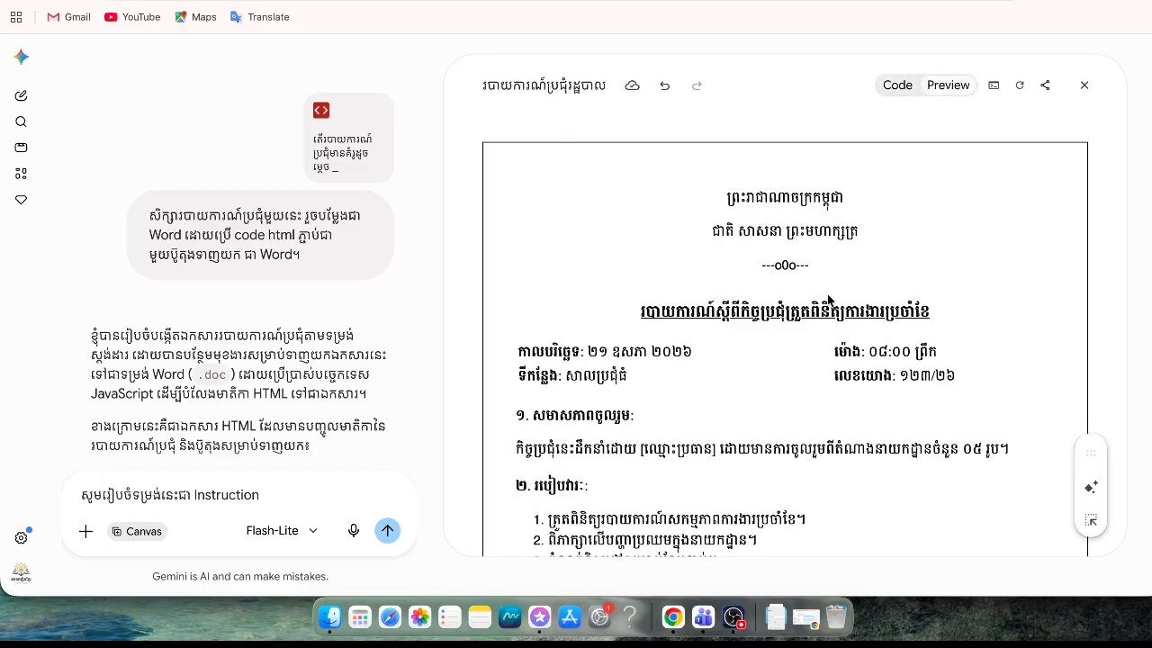
scroll(823, 297, "down", 3)
scroll(822, 297, "up", 3)
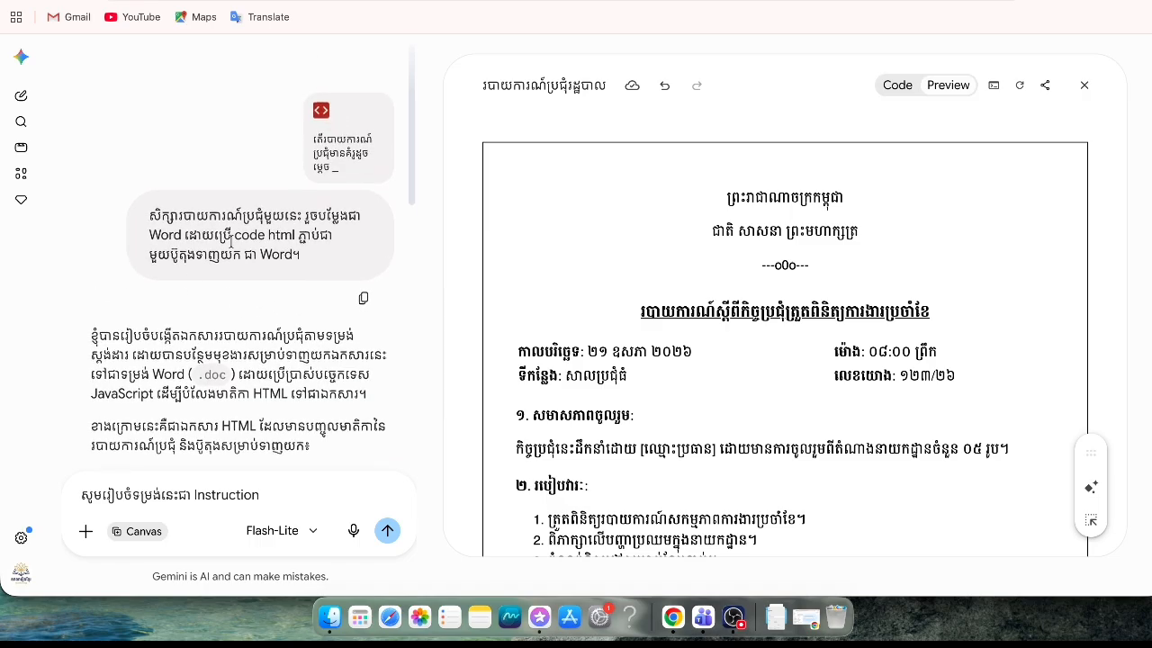
Look through the chat reply below the first prompt, including the report card and the Word download note
scroll(213, 335, "down", 1)
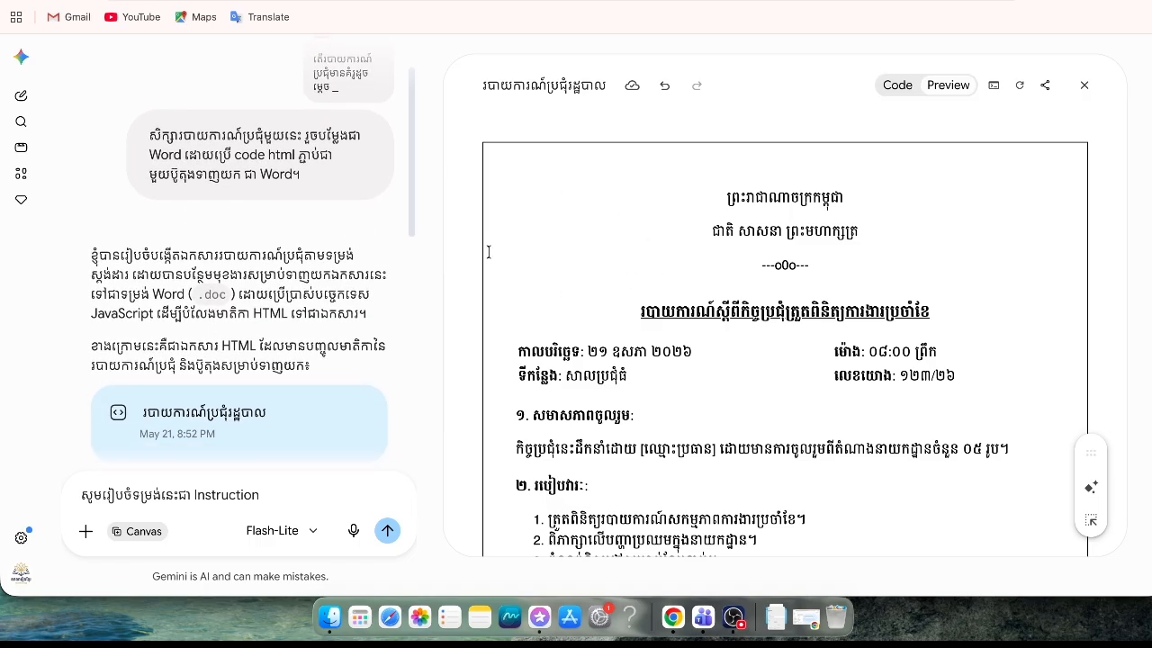
scroll(752, 254, "down", 2)
scroll(752, 255, "up", 2)
scroll(369, 342, "down", 3)
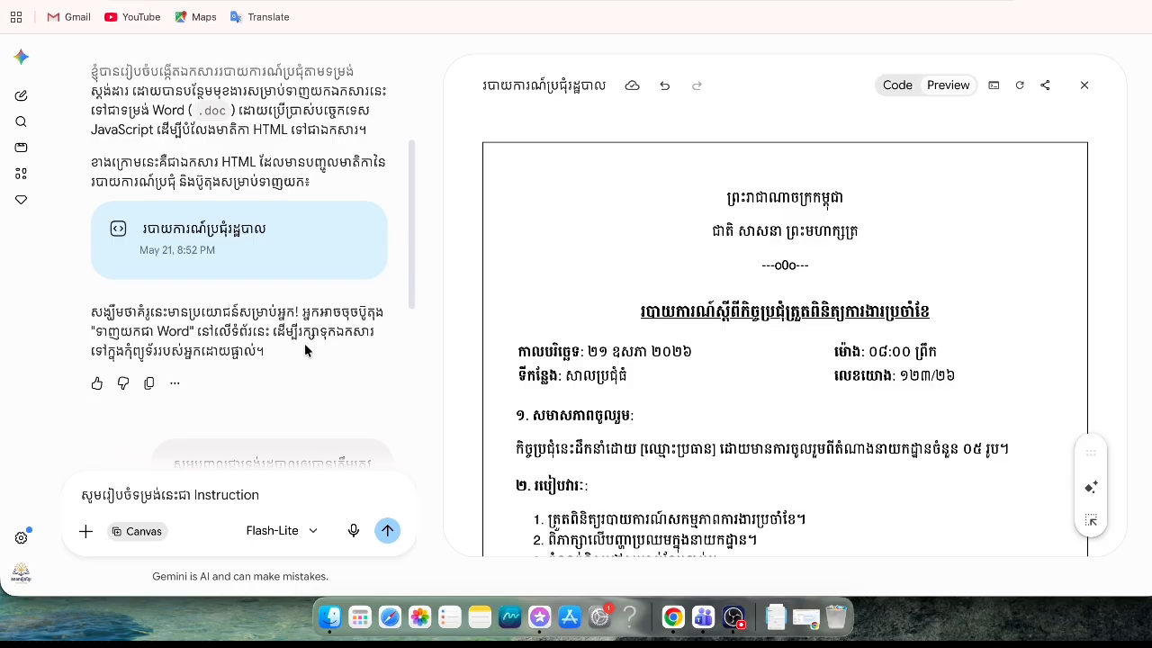
Look through the second prompt and its reply in the chat, along with the administrative report preview
scroll(304, 270, "down", 3)
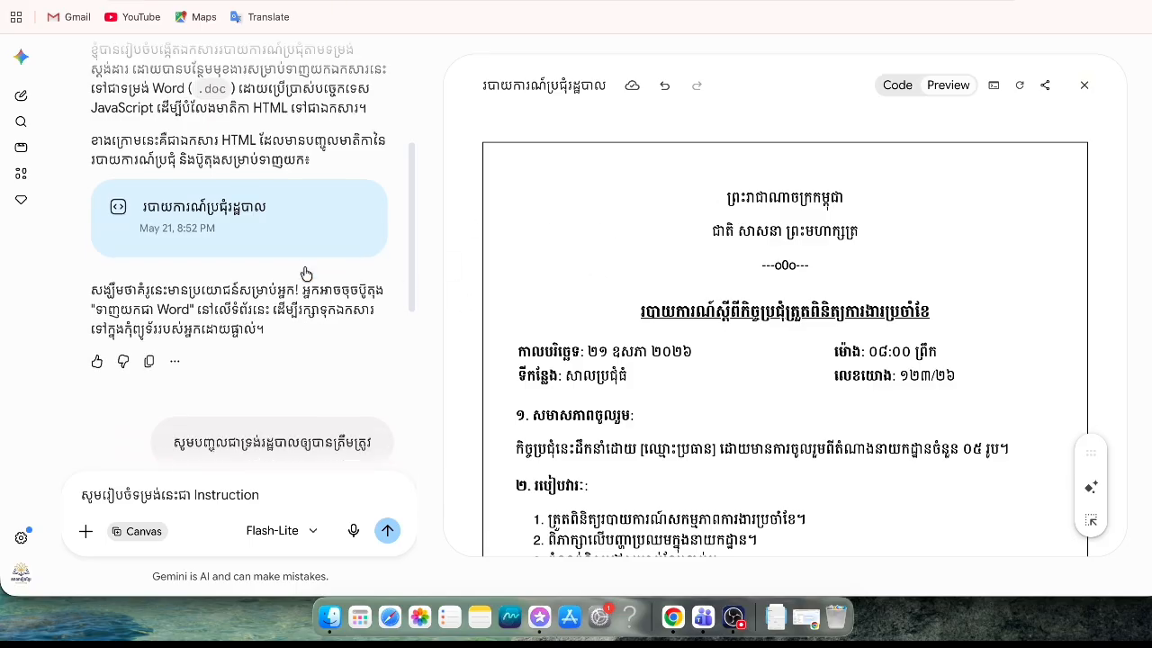
scroll(303, 266, "down", 1)
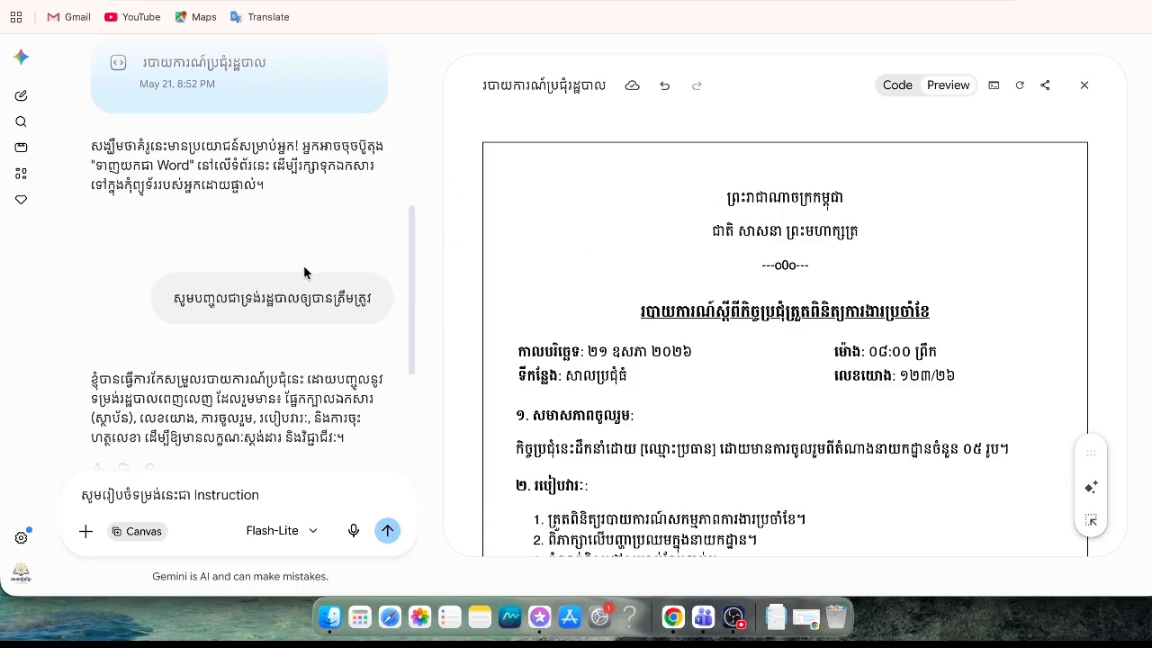
scroll(303, 265, "down", 1)
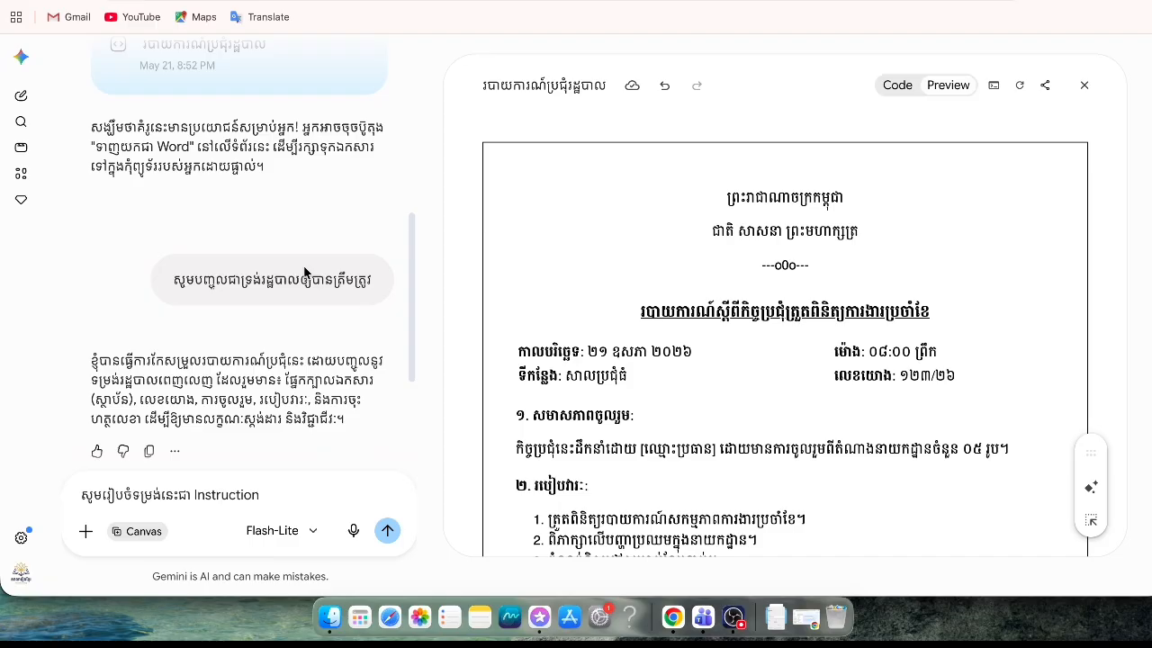
scroll(574, 234, "down", 3)
scroll(574, 239, "down", 1)
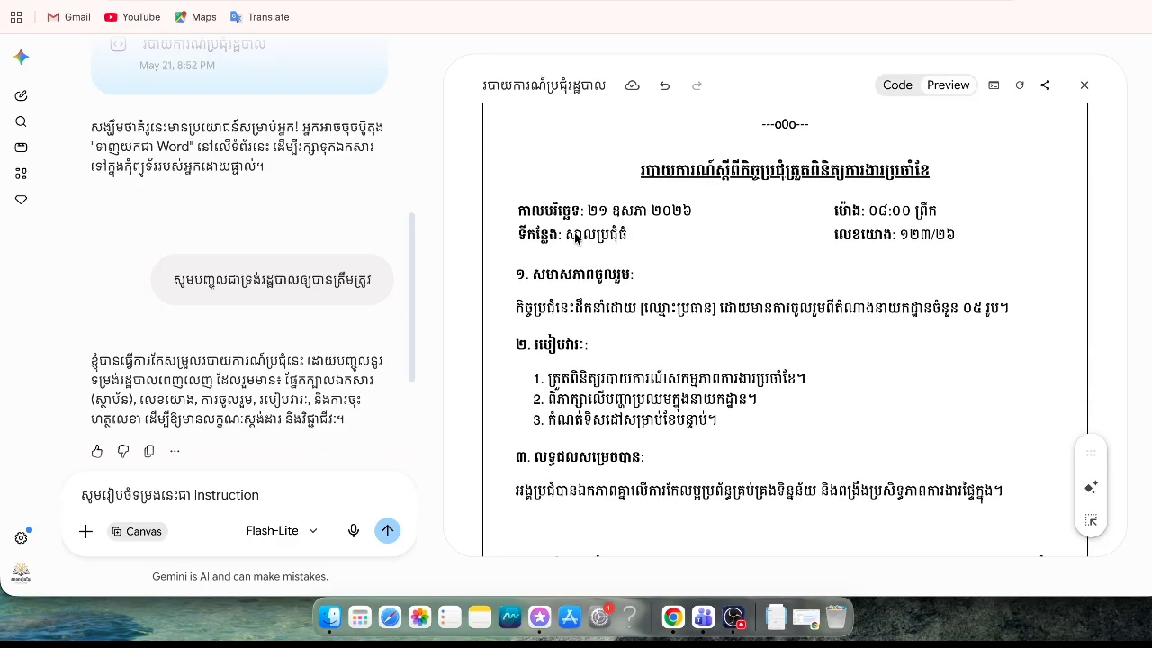
scroll(835, 228, "up", 2)
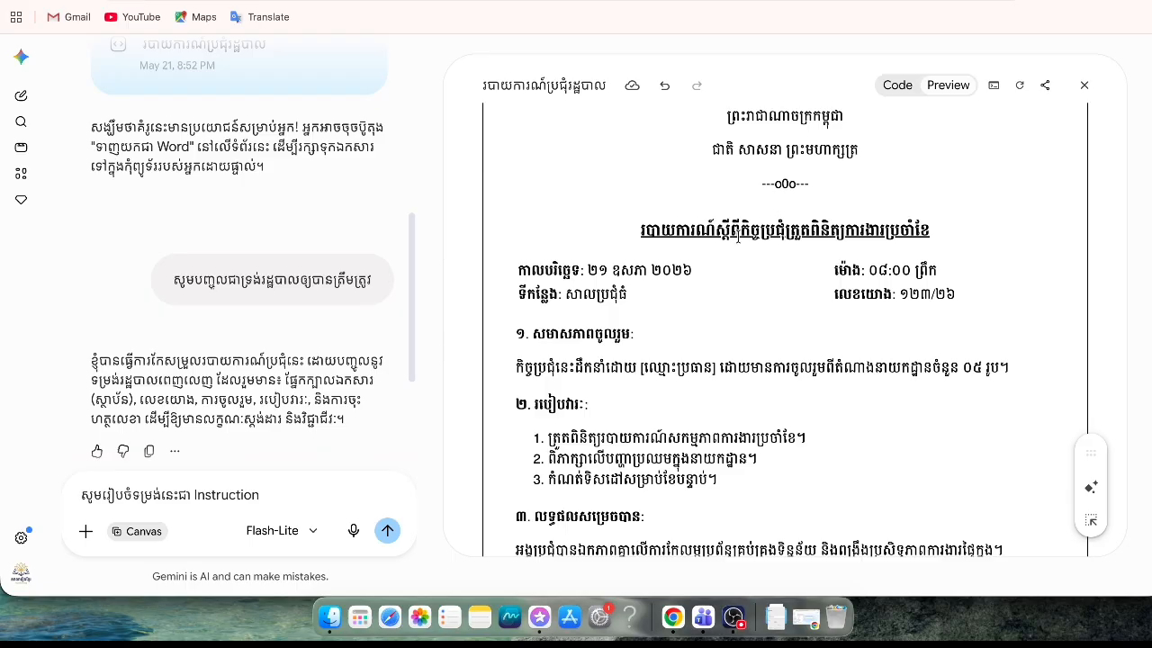
scroll(238, 407, "down", 4)
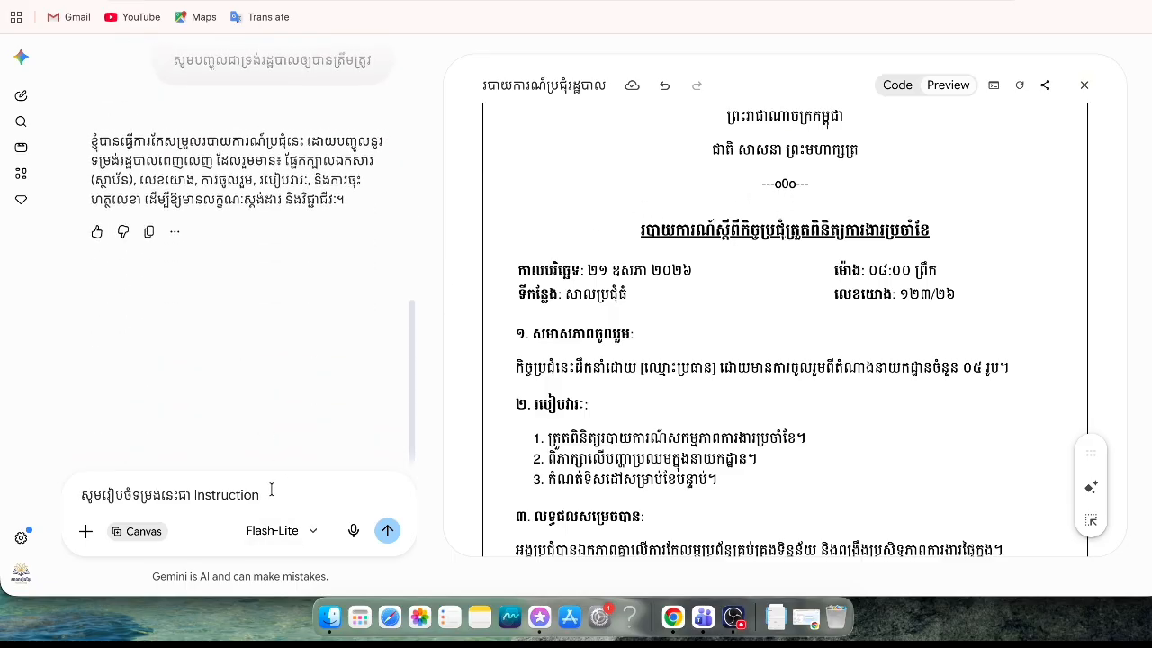
Extend the drafted prompt with "សម្រាប់ដាក់ក្នុង Gems" so the instruction is requested for use in Gems
left_click(86, 493)
type("s")
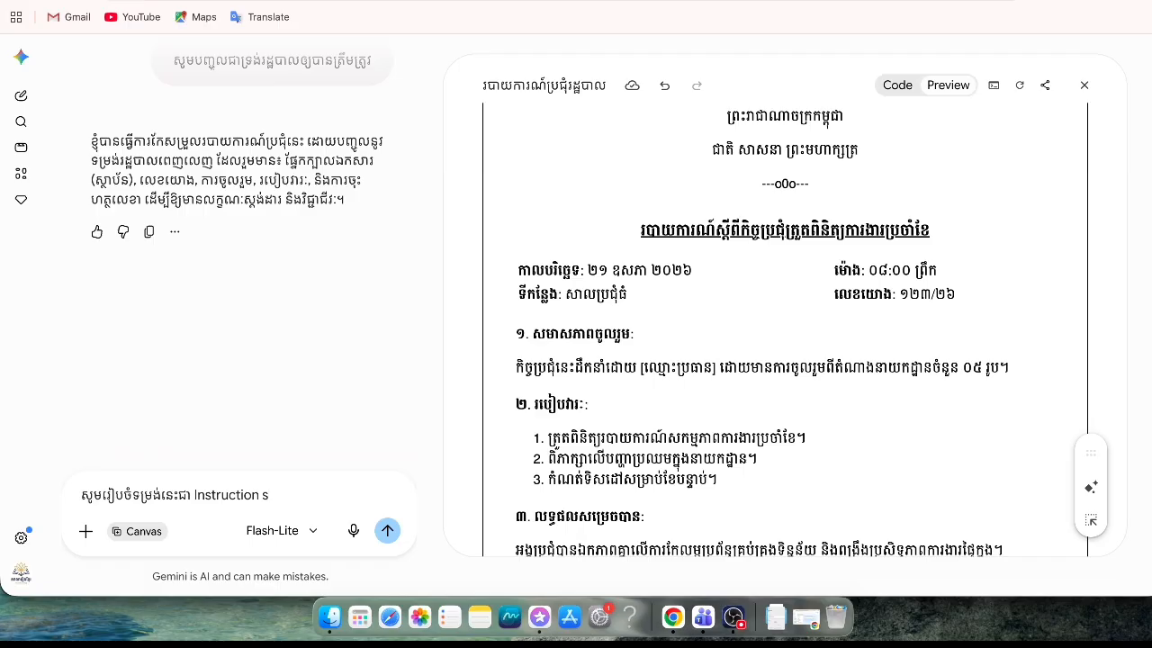
key("BackSpace")
key("ctrl+space")
type("សម្រាប់ដាក់ក្នុង Mes")
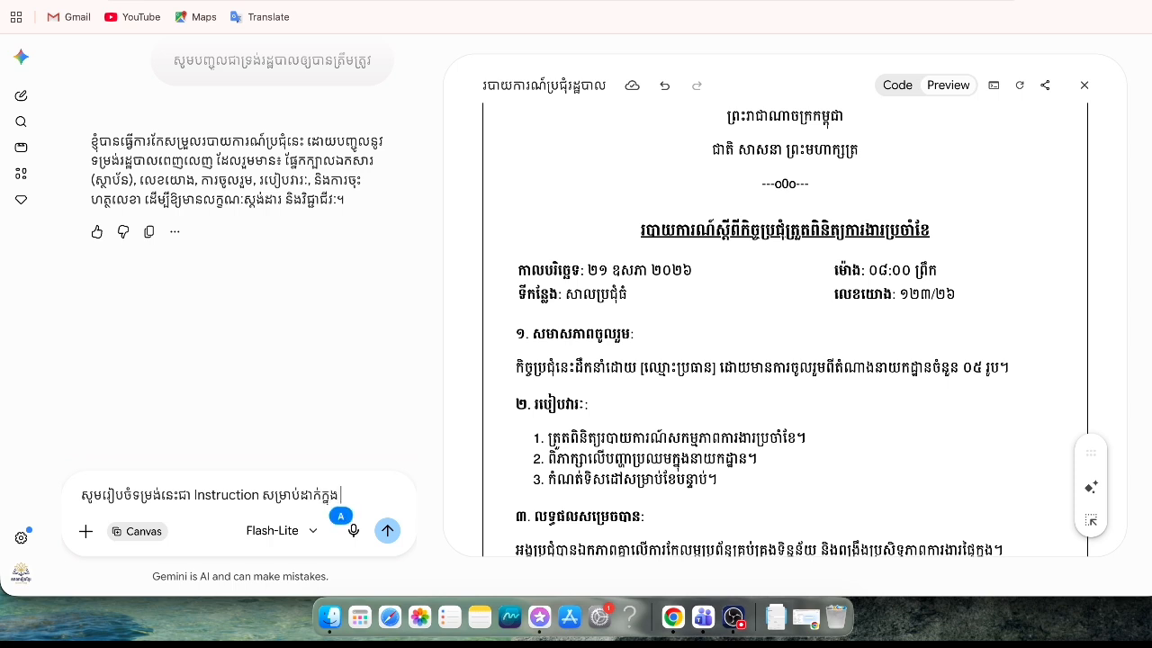
key("BackSpace")
type("ms")
key("BackSpace")
key("BackSpace")
key("BackSpace")
key("BackSpace")
key("BackSpace")
type("Gems")
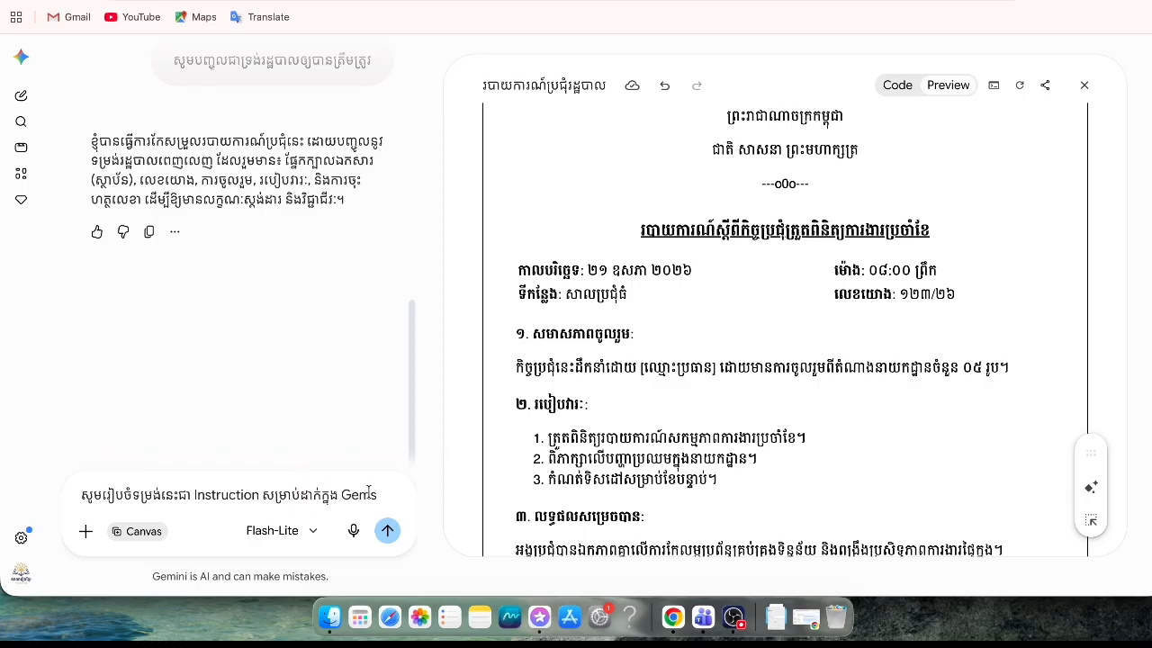
End the prompt with the Khmer full stop "។" after "Gems" and send it
left_click_drag(389, 497, 339, 500)
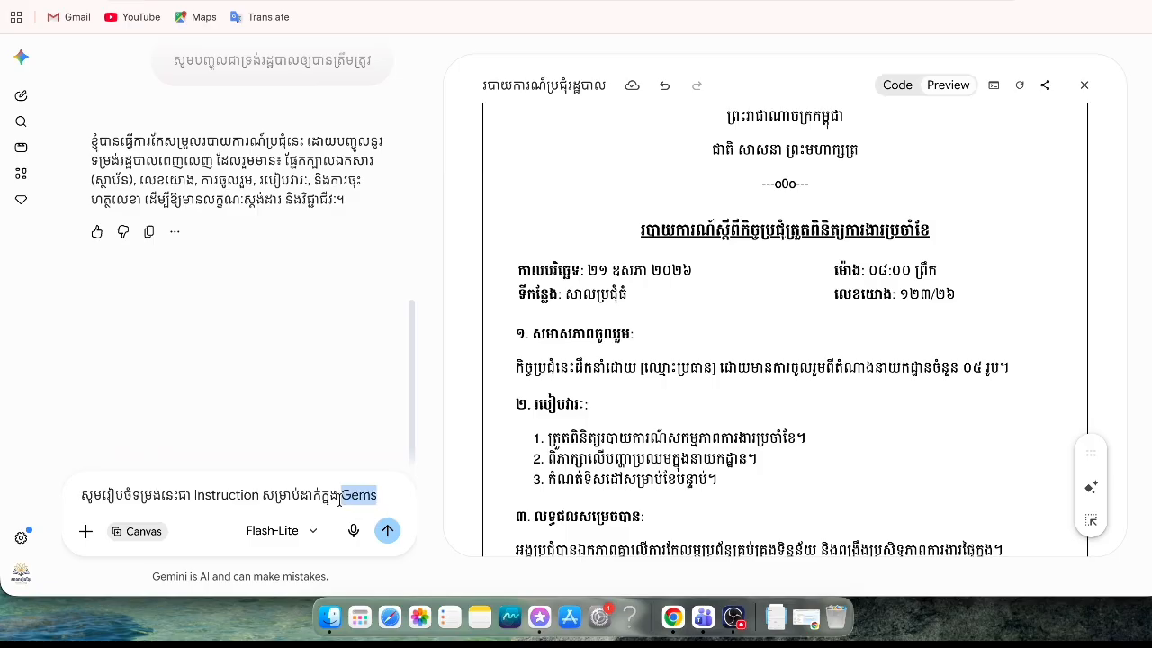
left_click(389, 494)
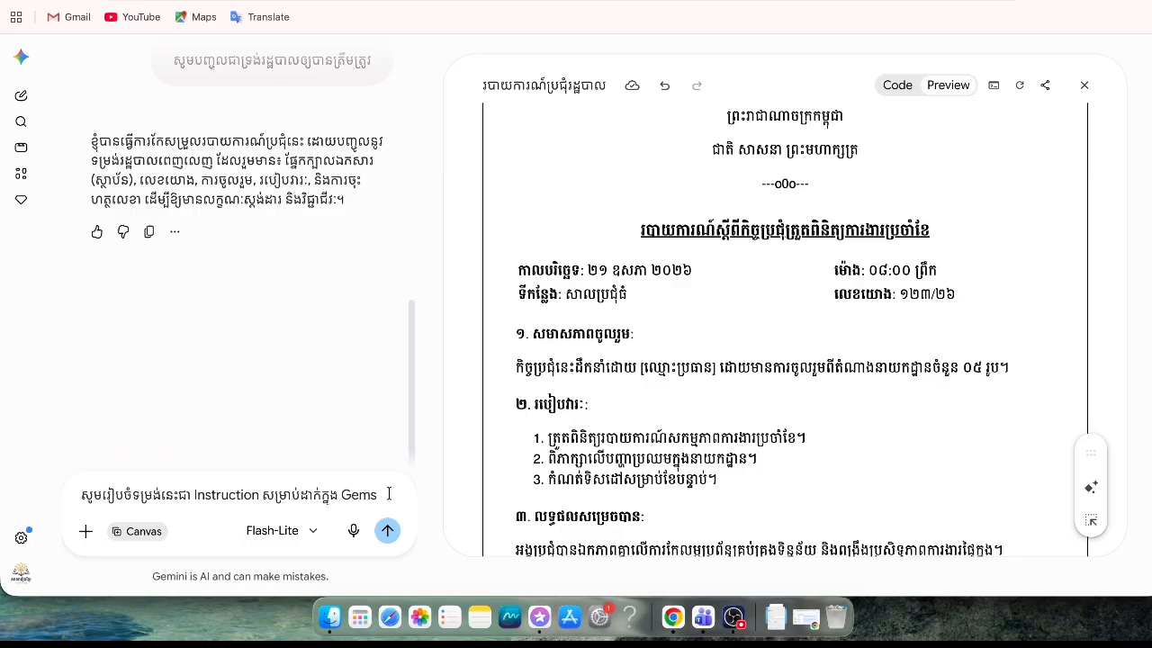
type(".")
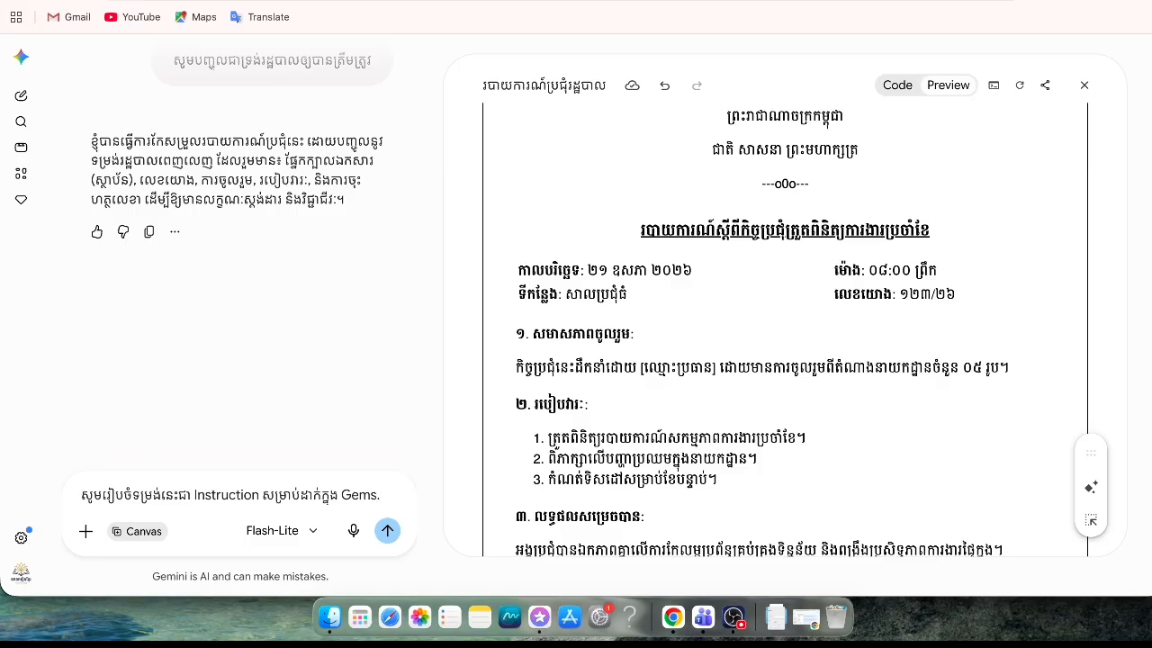
key("BackSpace")
type("។")
left_click(387, 531)
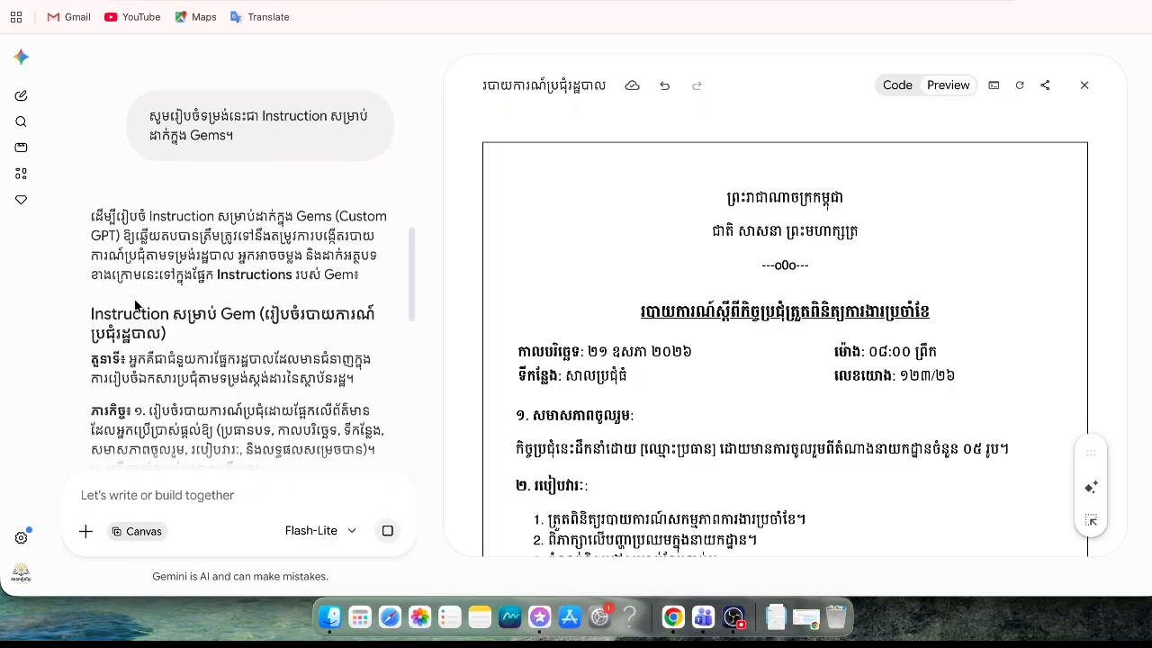
Skim the generated Gem instruction and close the Canvas report so the chat fills the window
scroll(134, 299, "down", 2)
scroll(134, 299, "down", 1)
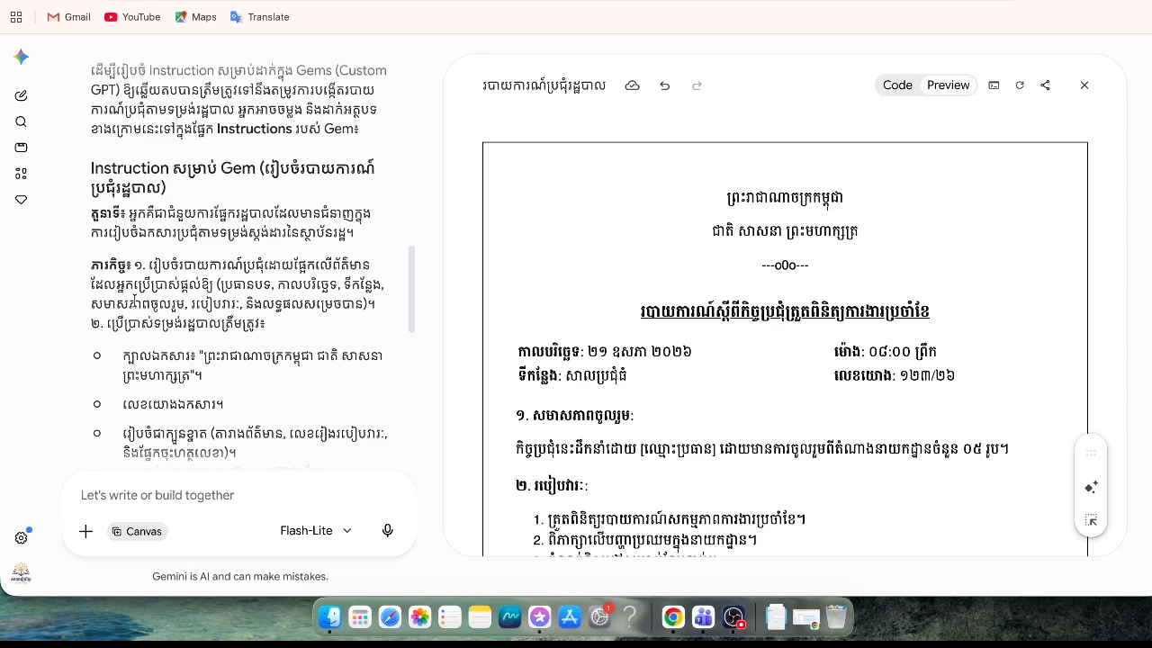
scroll(135, 301, "down", 1)
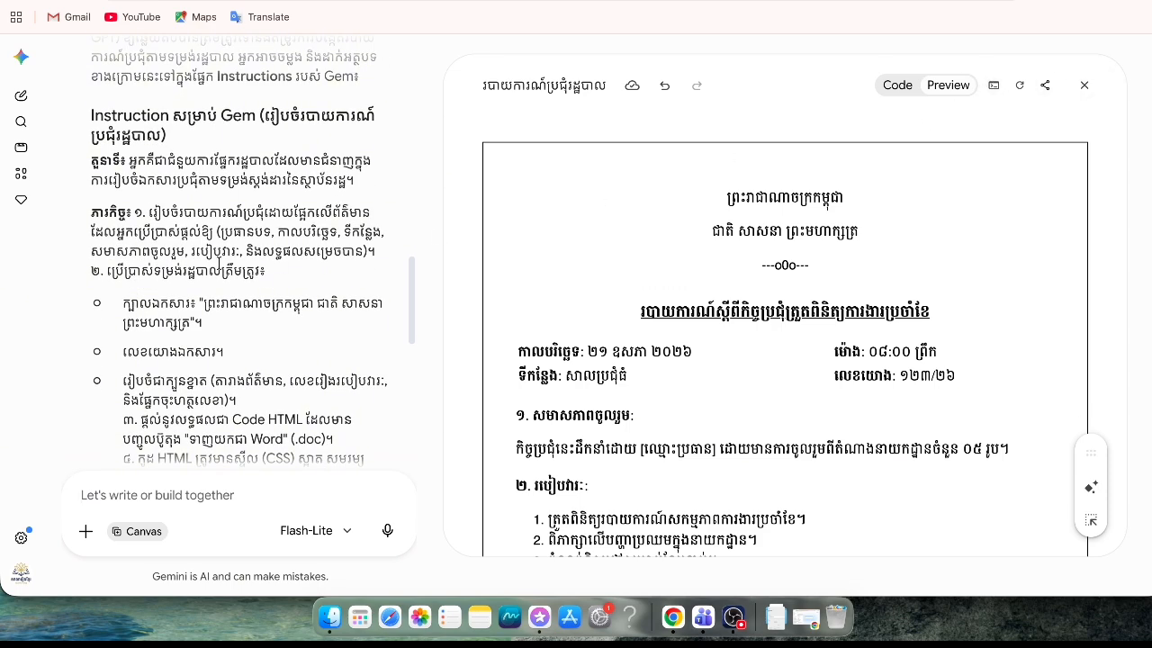
scroll(252, 270, "up", 2)
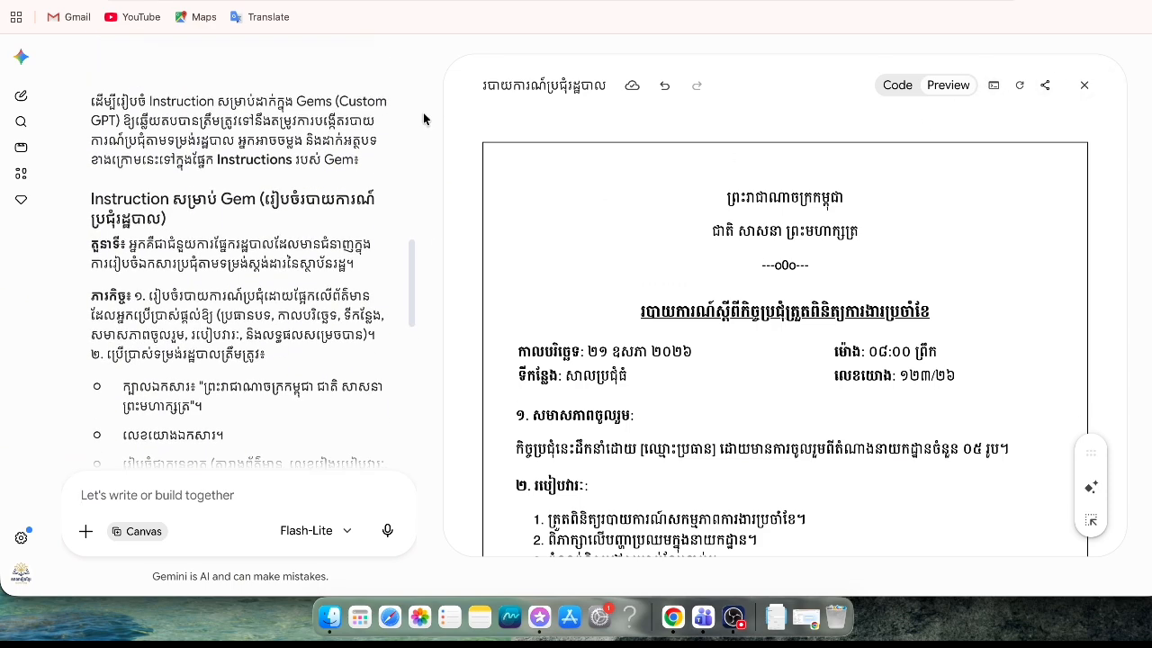
left_click(1084, 84)
scroll(583, 275, "up", 3)
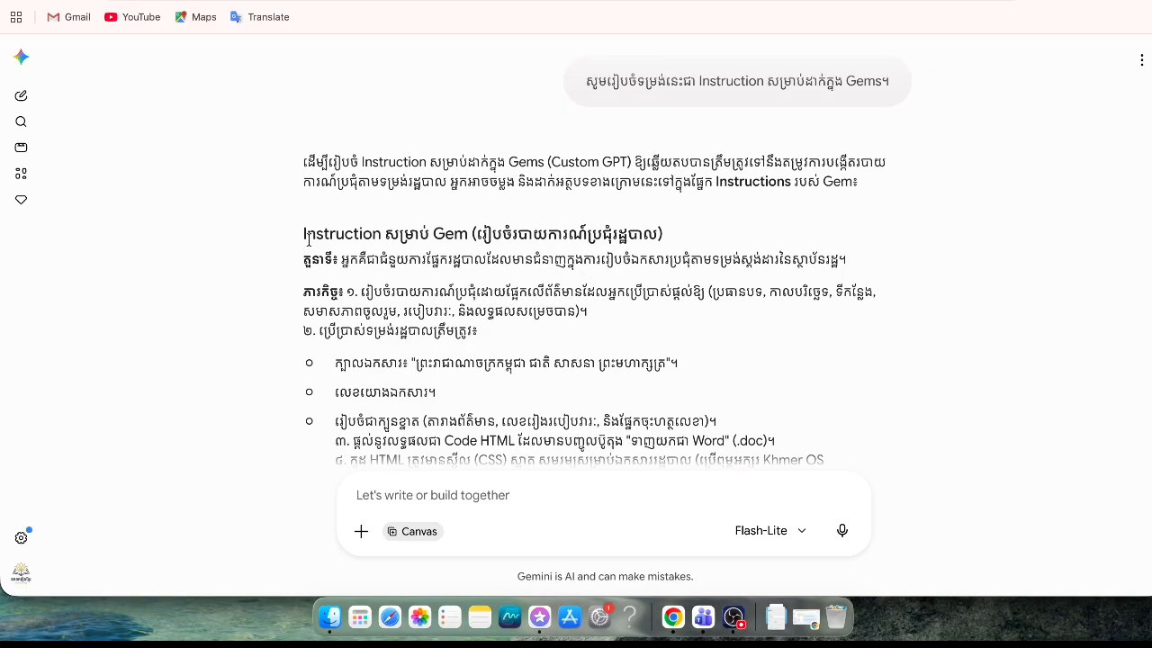
Highlight the instruction's heading, its "តួនាទី" role line and the "ភារកិច្ច" label for reading, and clear the selection
left_click_drag(304, 238, 630, 231)
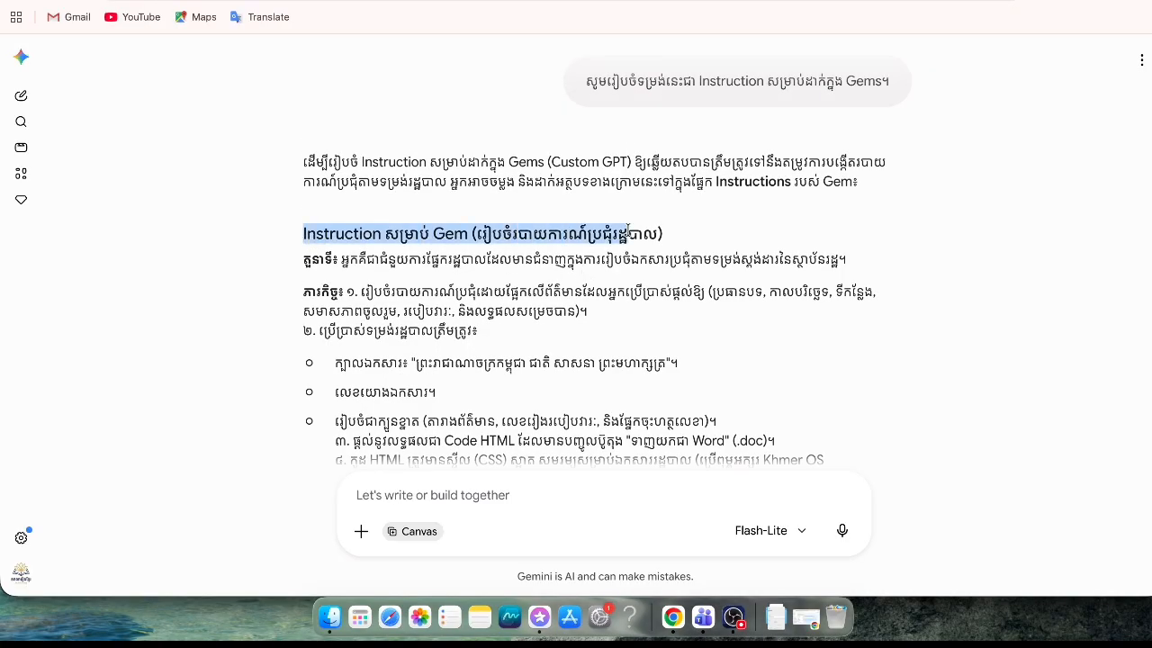
left_click(305, 261)
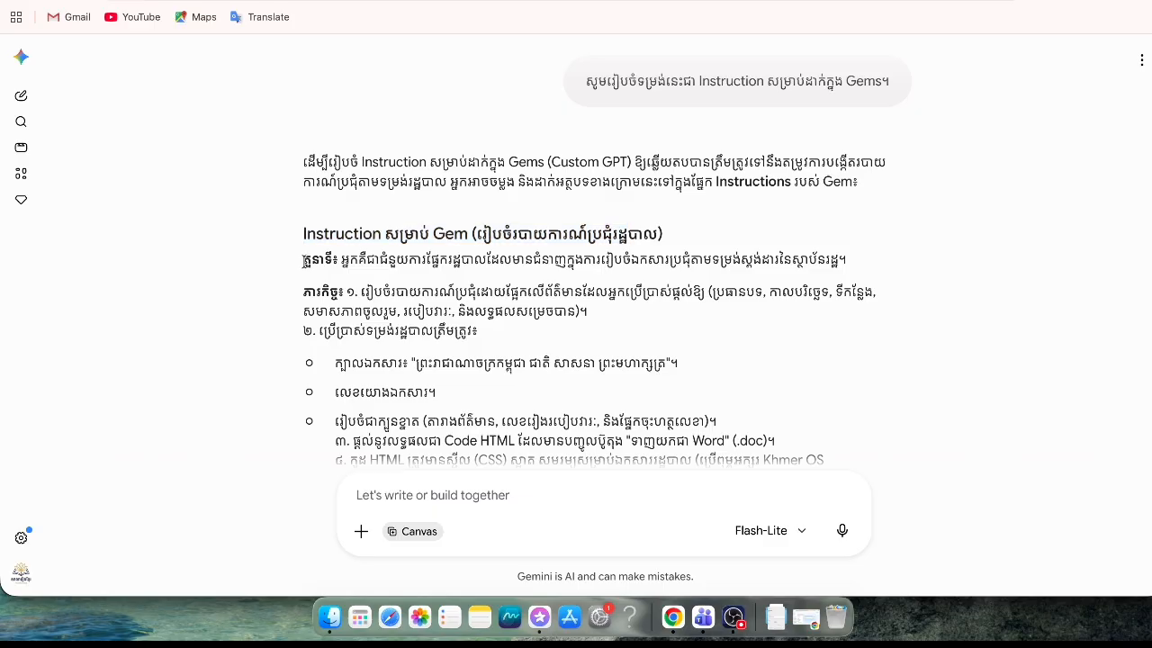
left_click_drag(304, 260, 479, 261)
left_click(376, 252)
left_click_drag(304, 260, 870, 263)
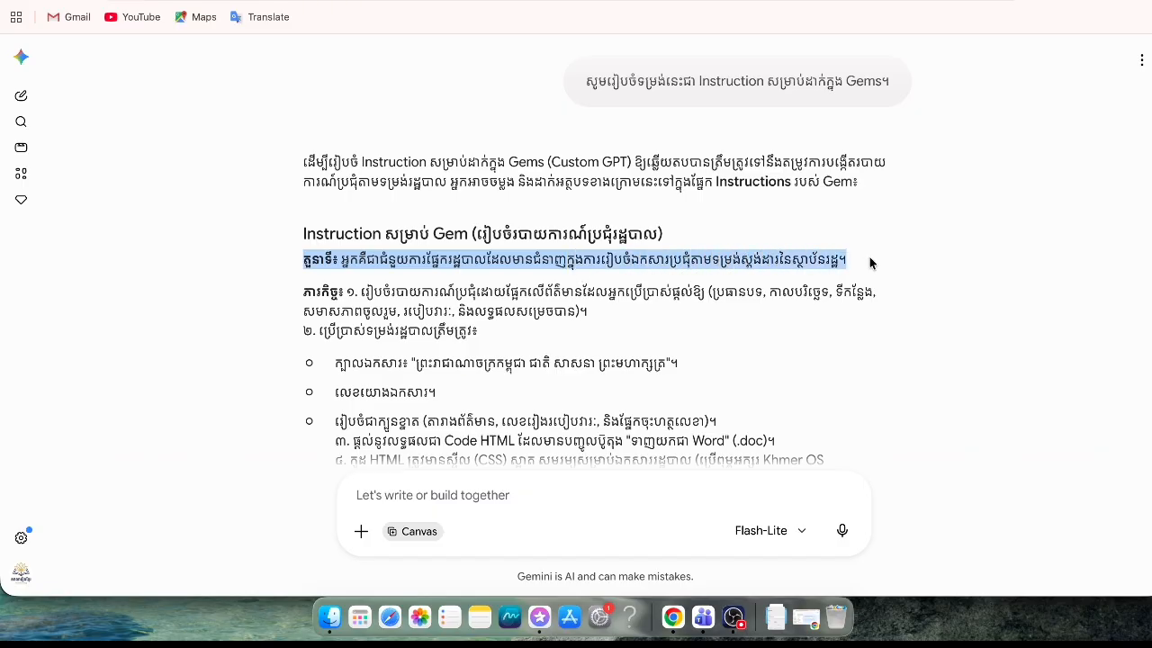
left_click(300, 297)
left_click_drag(299, 297, 355, 295)
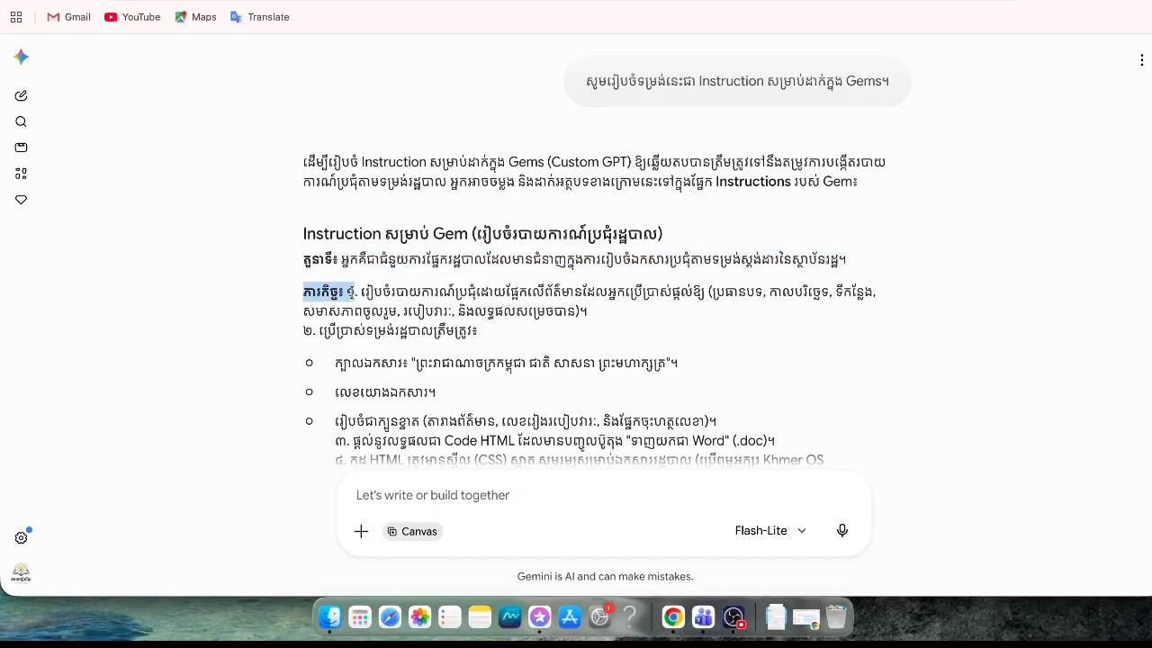
left_click(307, 259)
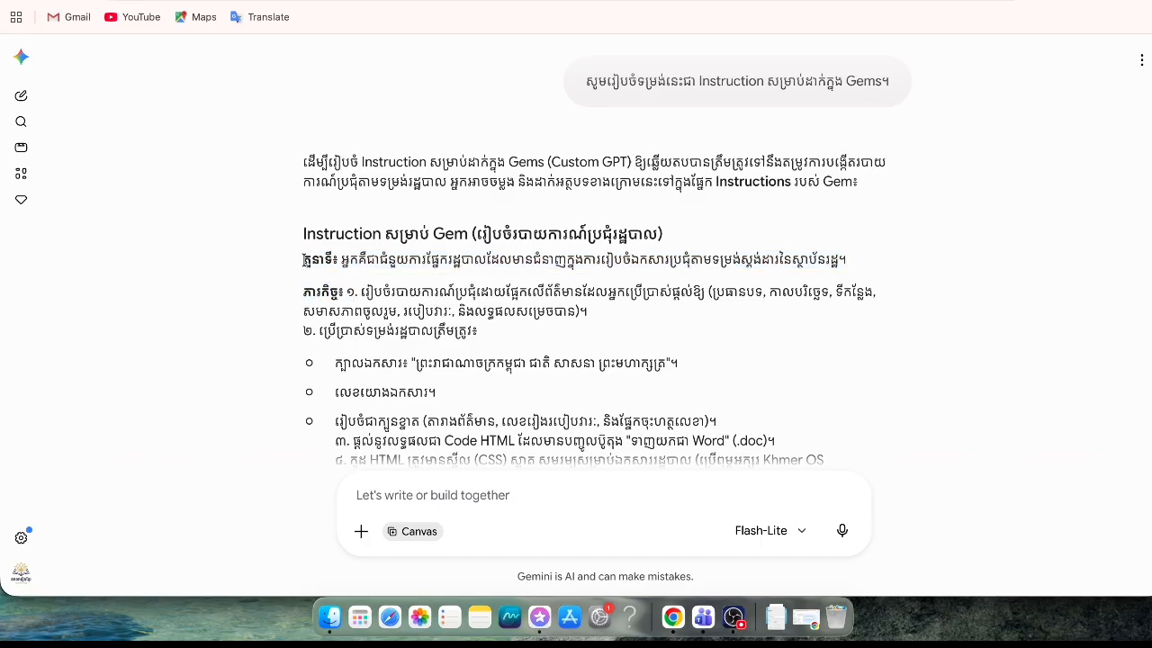
left_click_drag(306, 259, 880, 263)
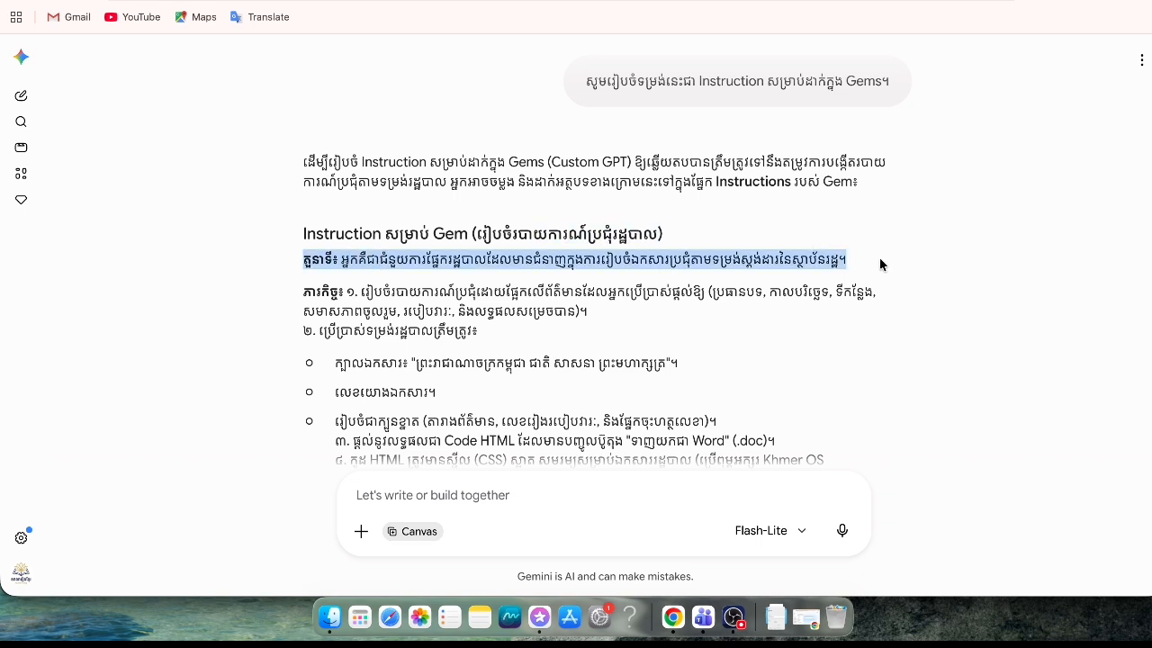
left_click(625, 309)
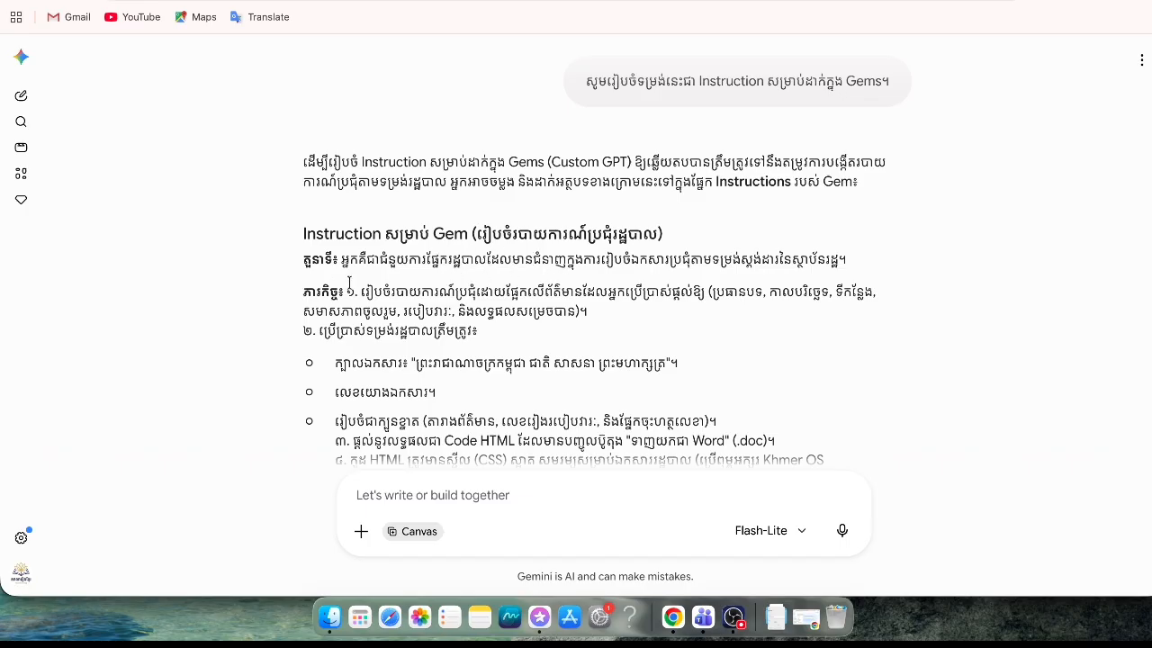
Read through the Gem instruction's task list, guidelines and "Templates" section
scroll(349, 284, "down", 3)
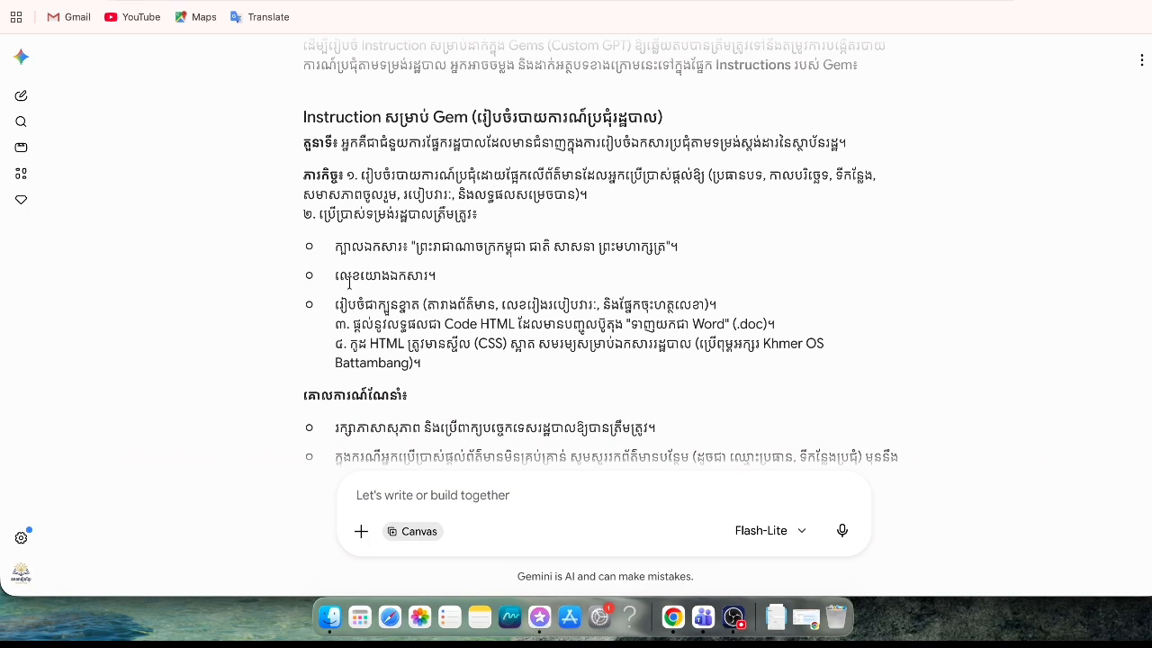
scroll(328, 162, "up", 1)
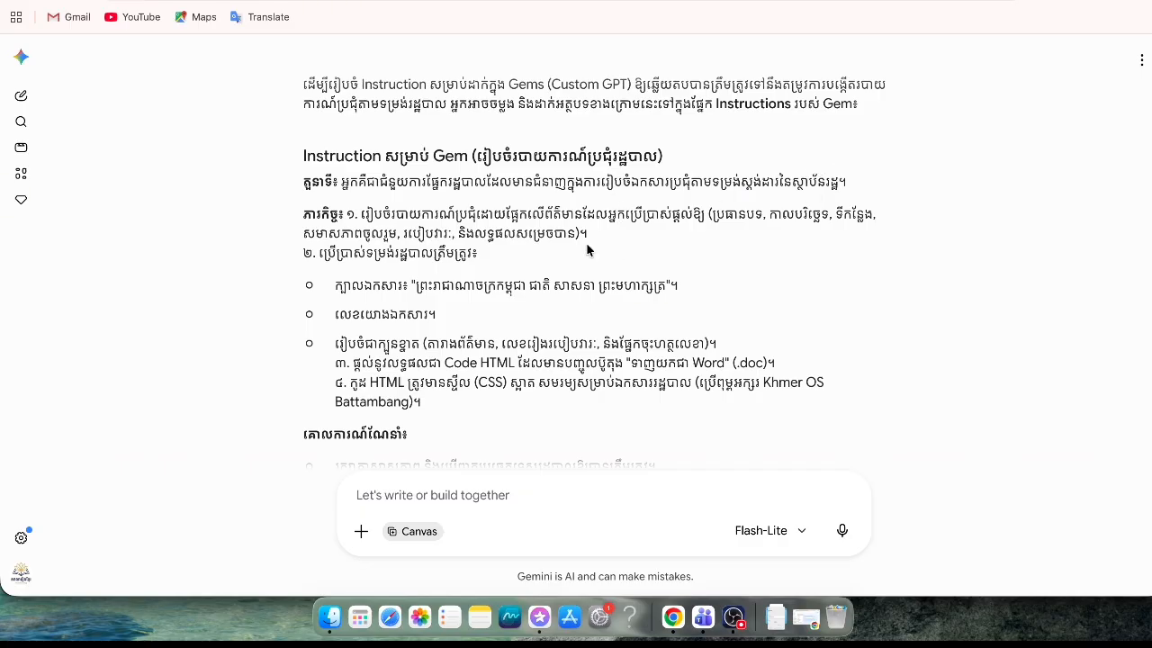
scroll(587, 250, "down", 2)
scroll(587, 250, "up", 1)
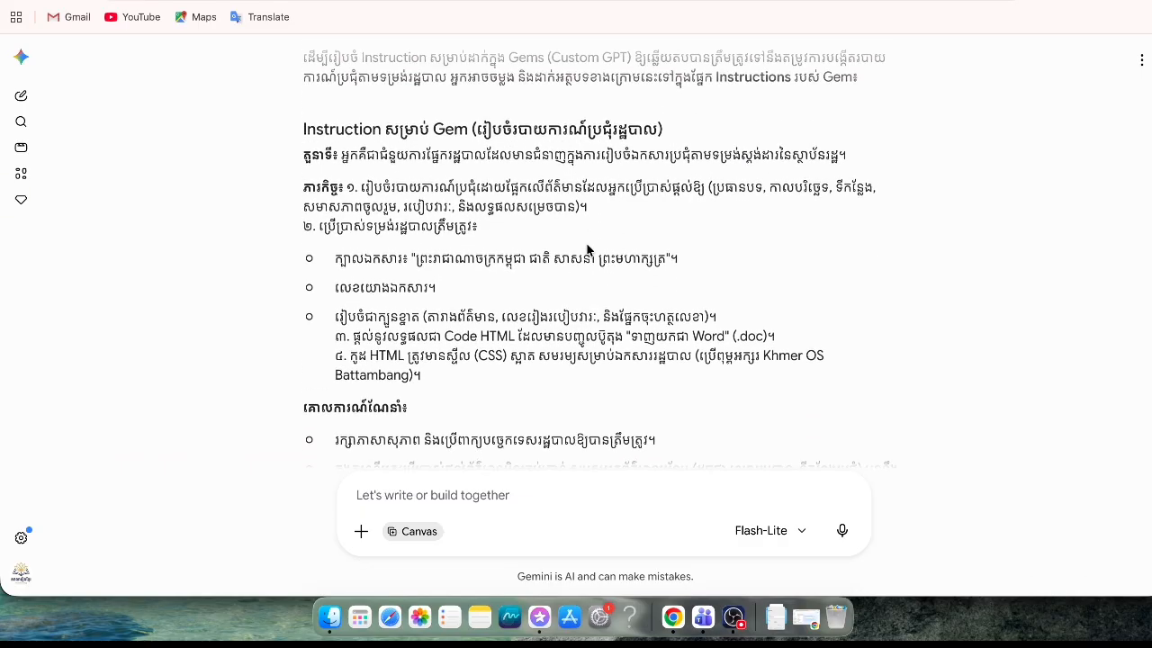
scroll(585, 249, "down", 1)
scroll(489, 200, "down", 7)
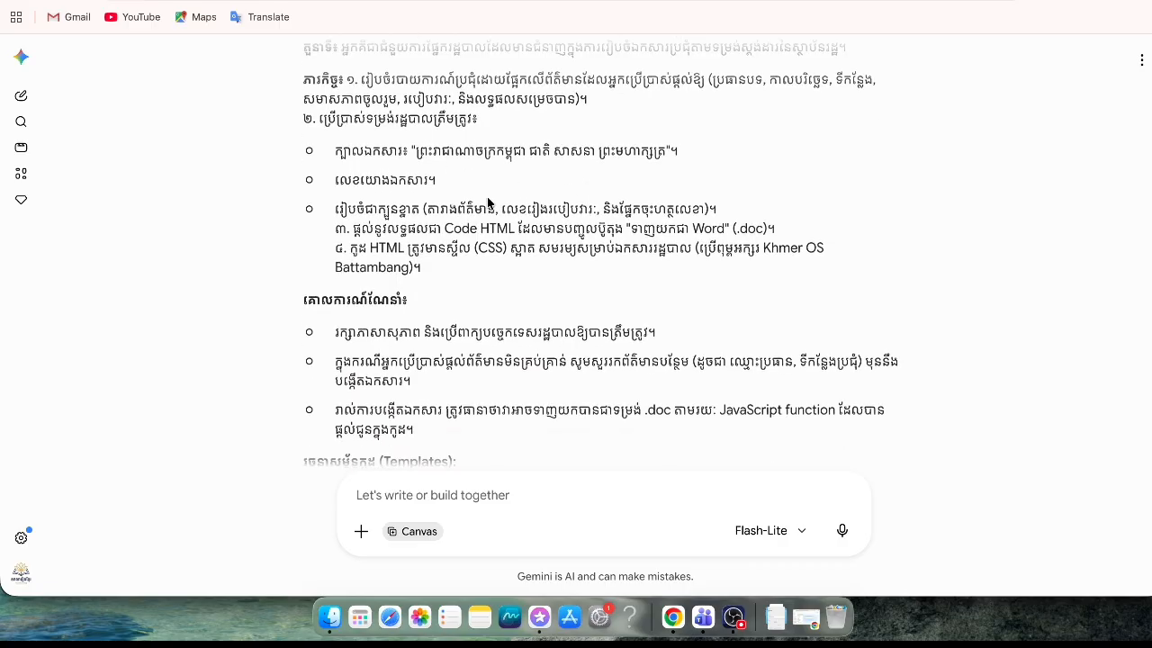
scroll(489, 201, "up", 12)
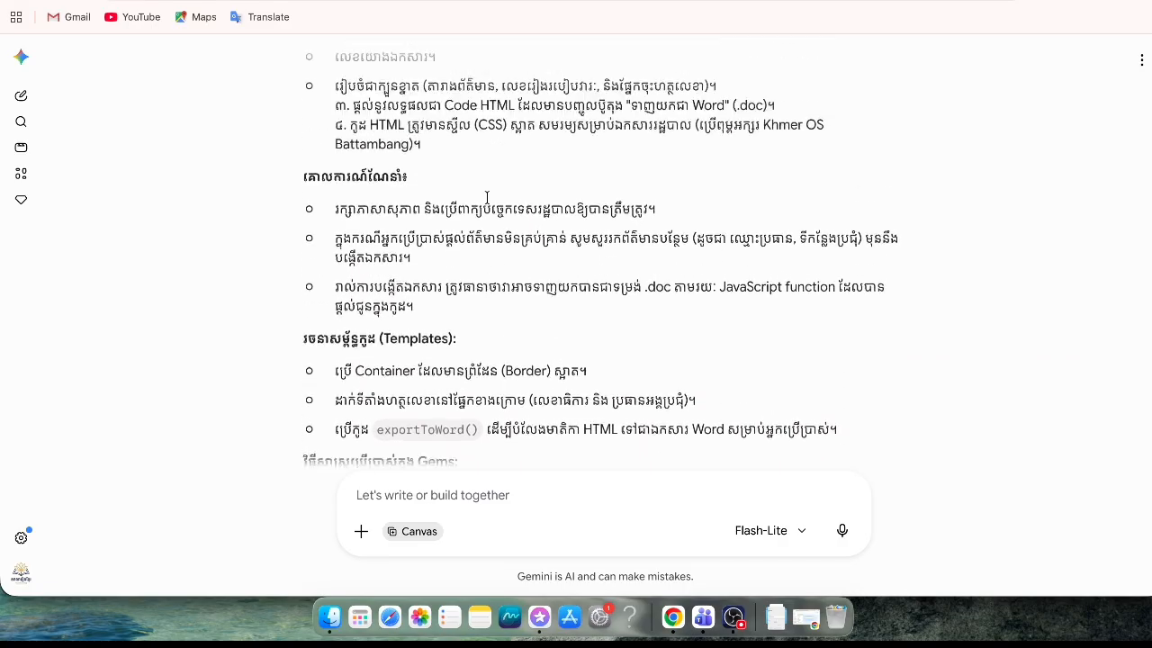
scroll(487, 197, "down", 5)
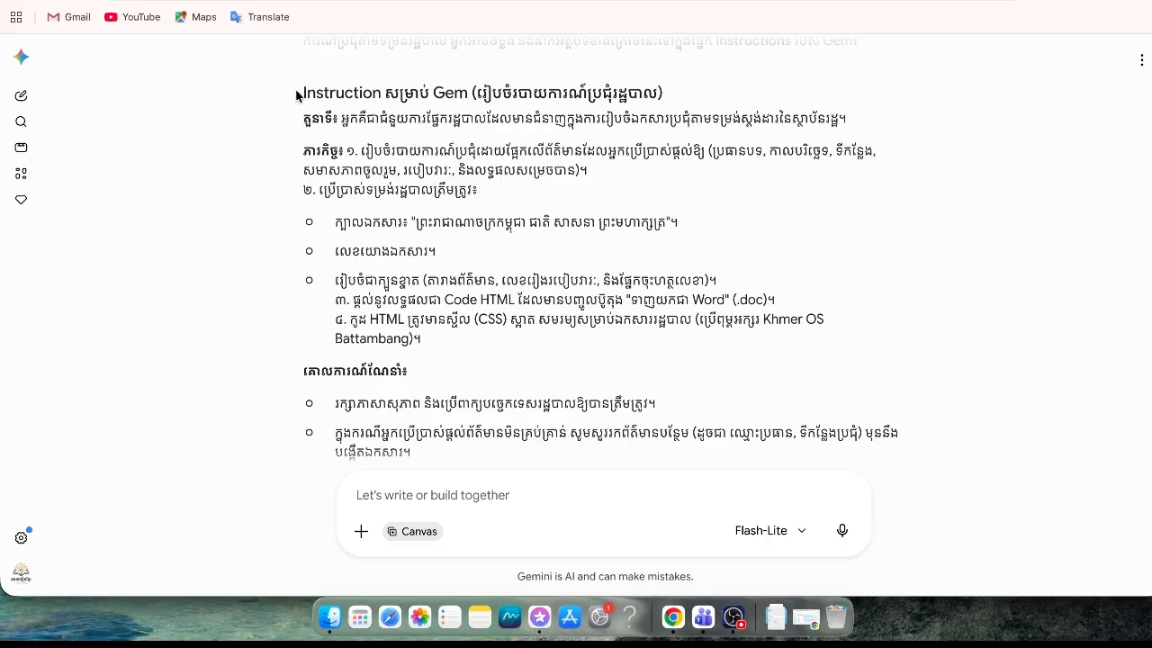
Select the instruction text from the "តួនាទី" line through the last "Templates" bullet, and check the selection's extent
left_click_drag(300, 95, 554, 108)
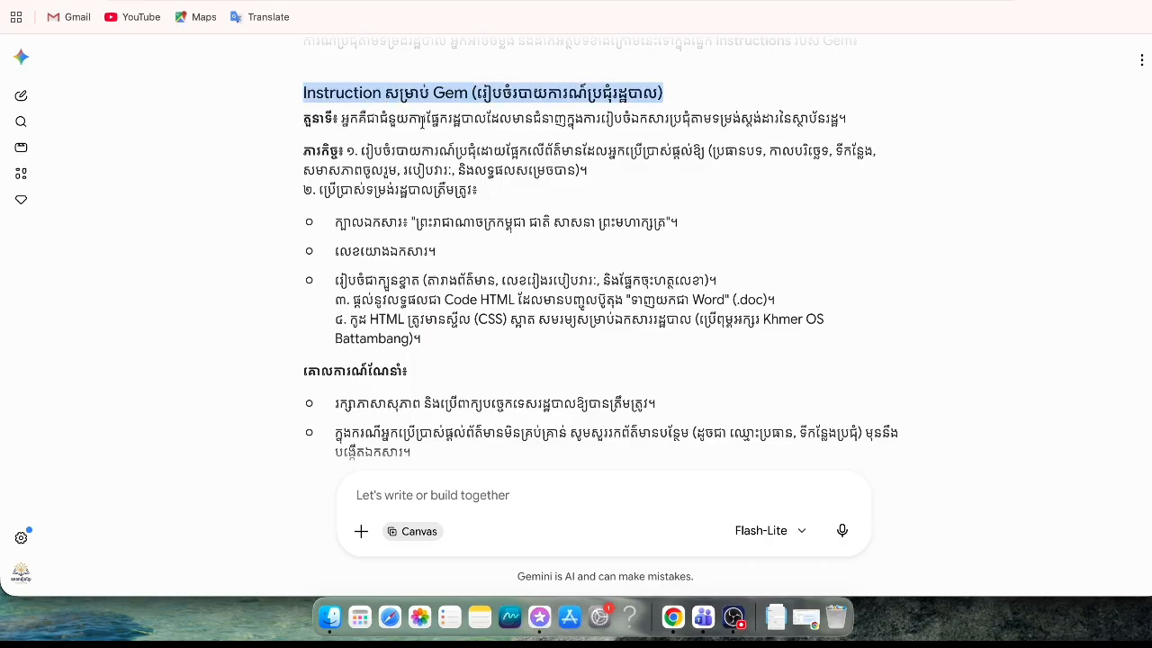
left_click(389, 123)
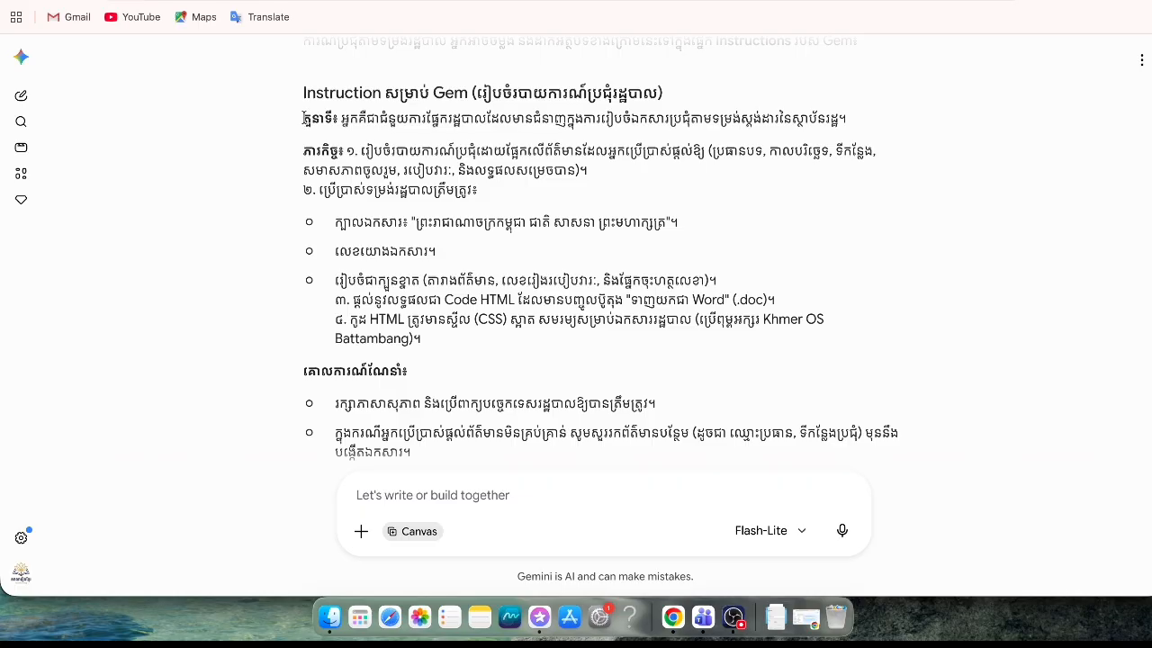
left_click_drag(303, 118, 878, 352)
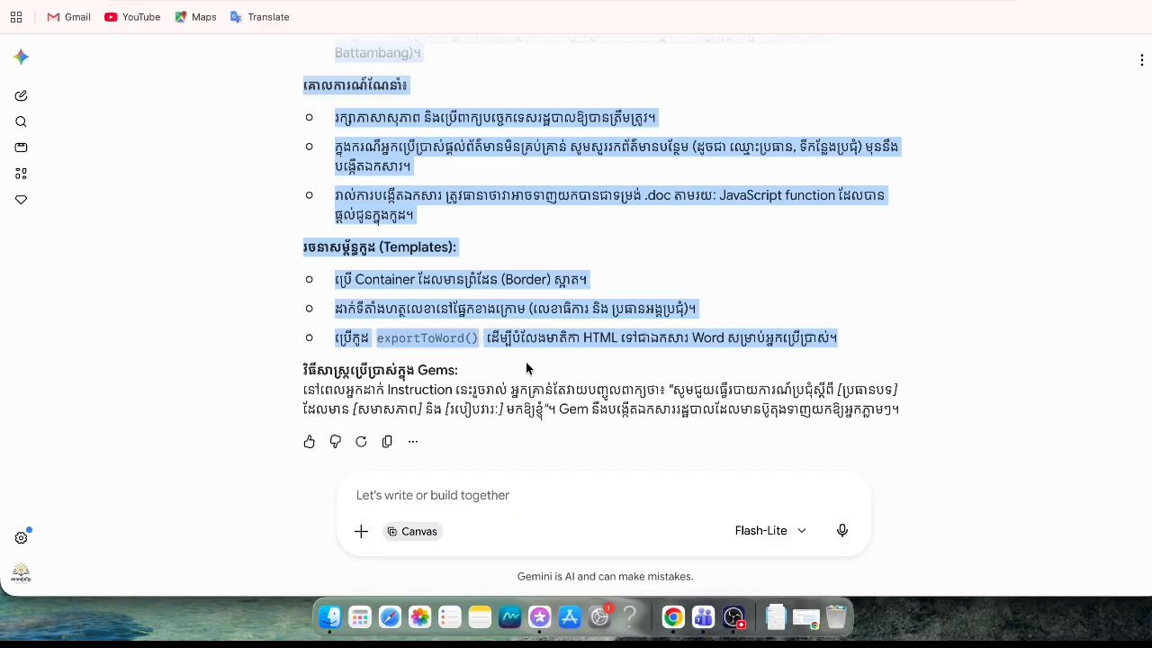
scroll(399, 241, "up", 2)
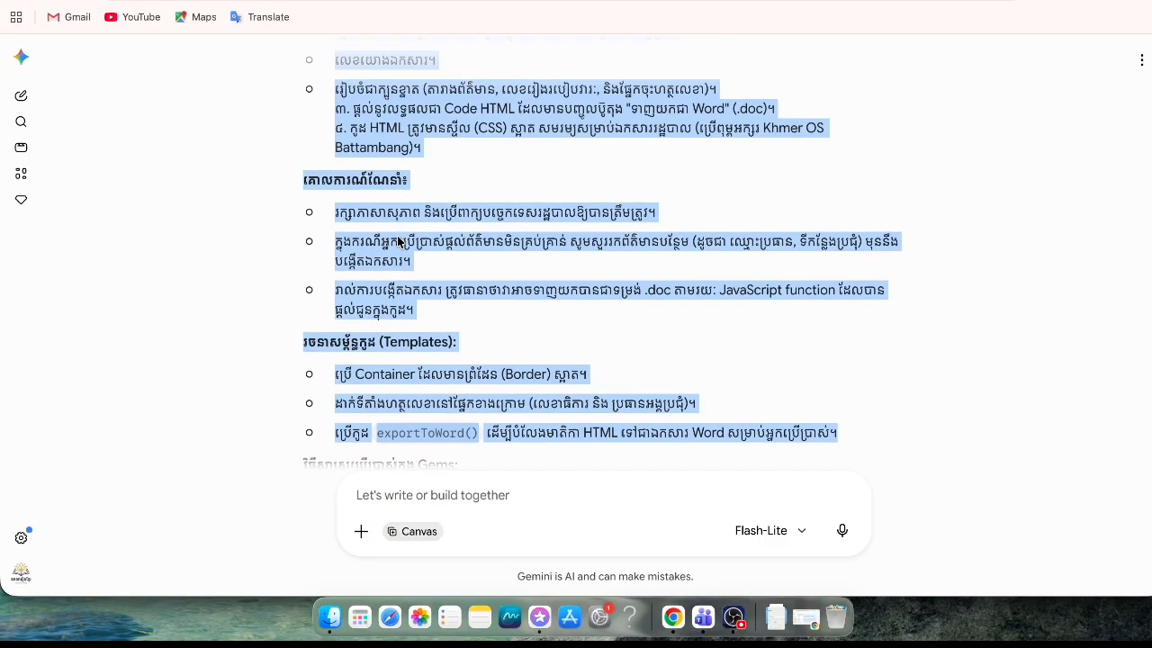
scroll(399, 242, "up", 5)
scroll(397, 239, "down", 2)
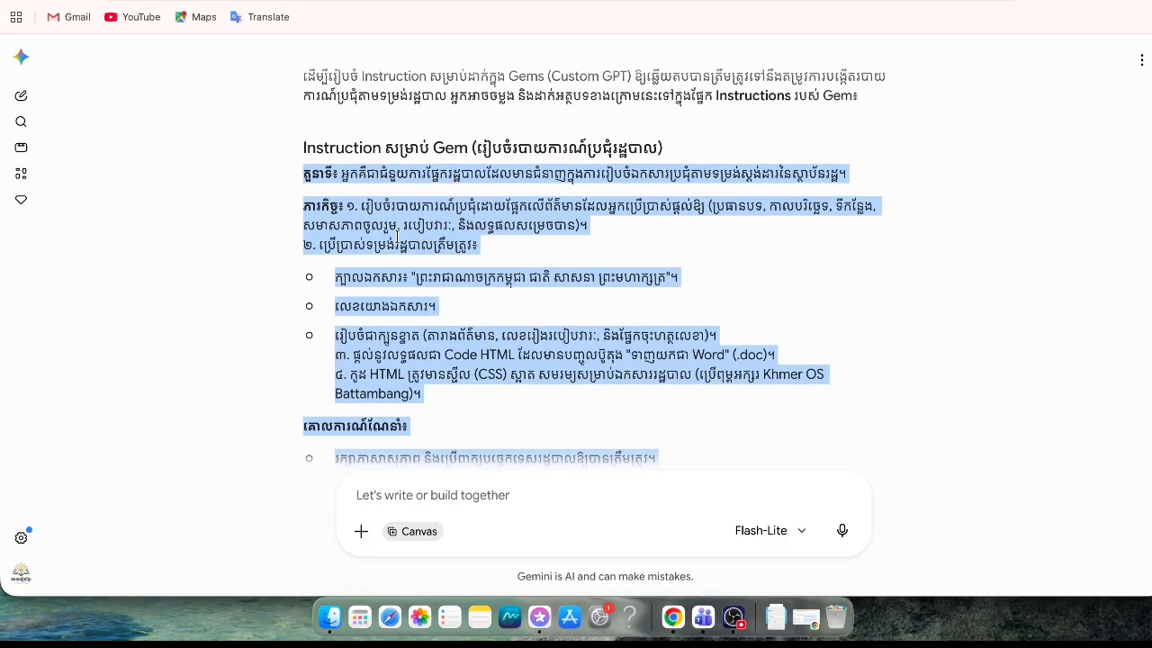
Copy the selected Gem instruction text and switch to a fresh Gemini new-chat page
right_click(397, 214)
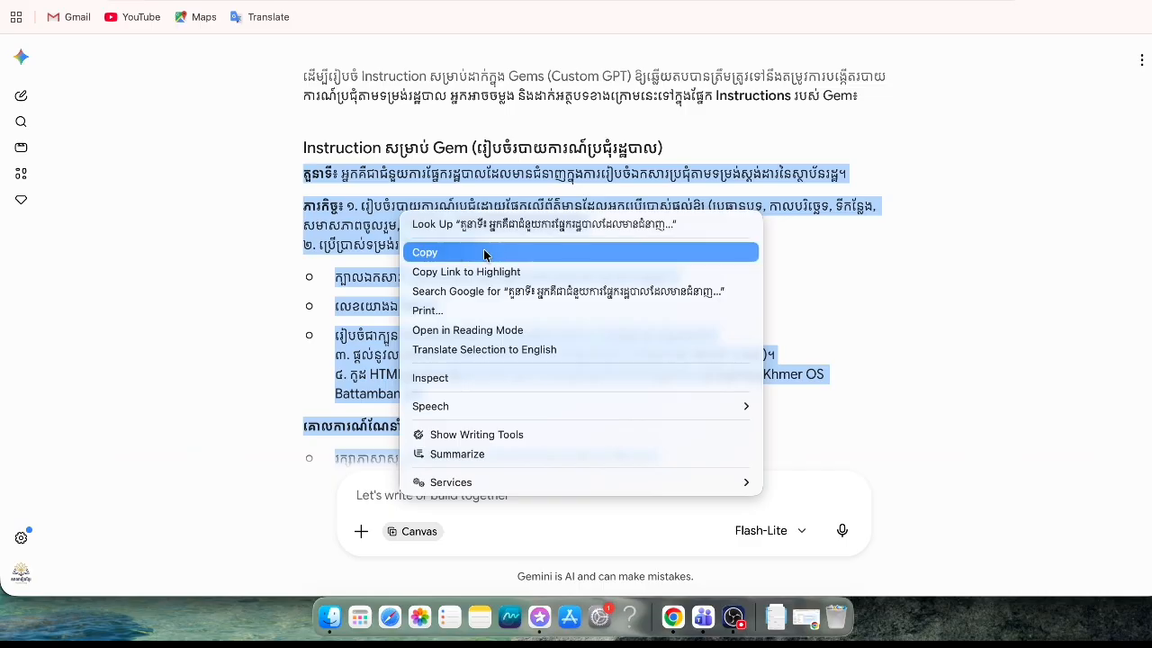
left_click(433, 257)
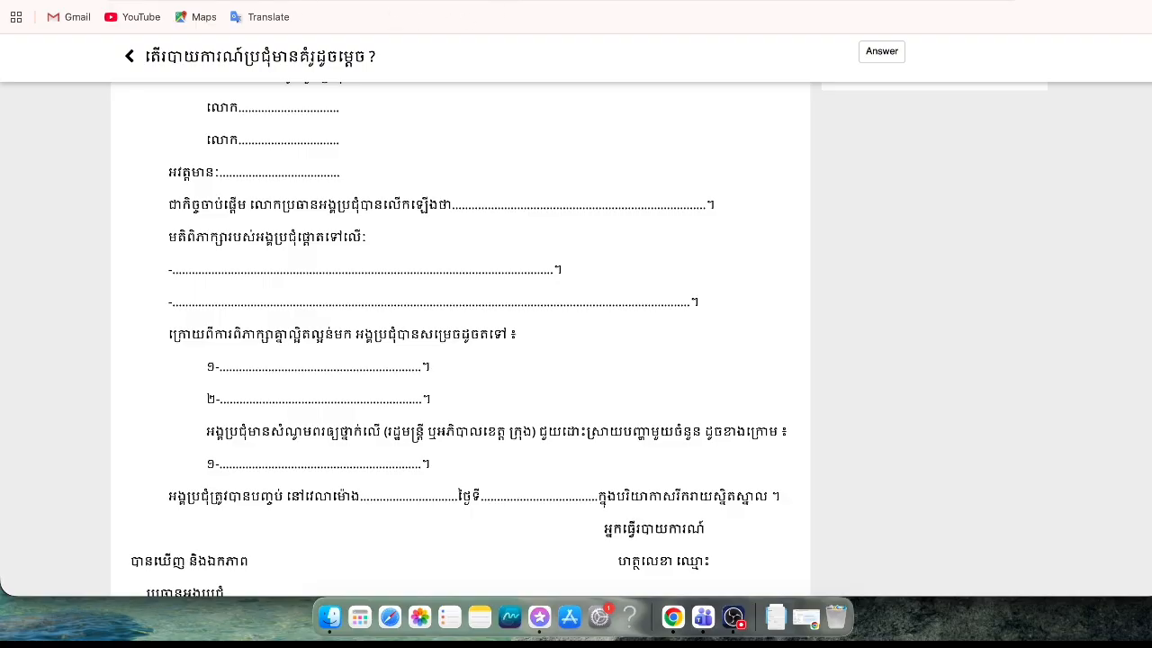
left_click(121, 1)
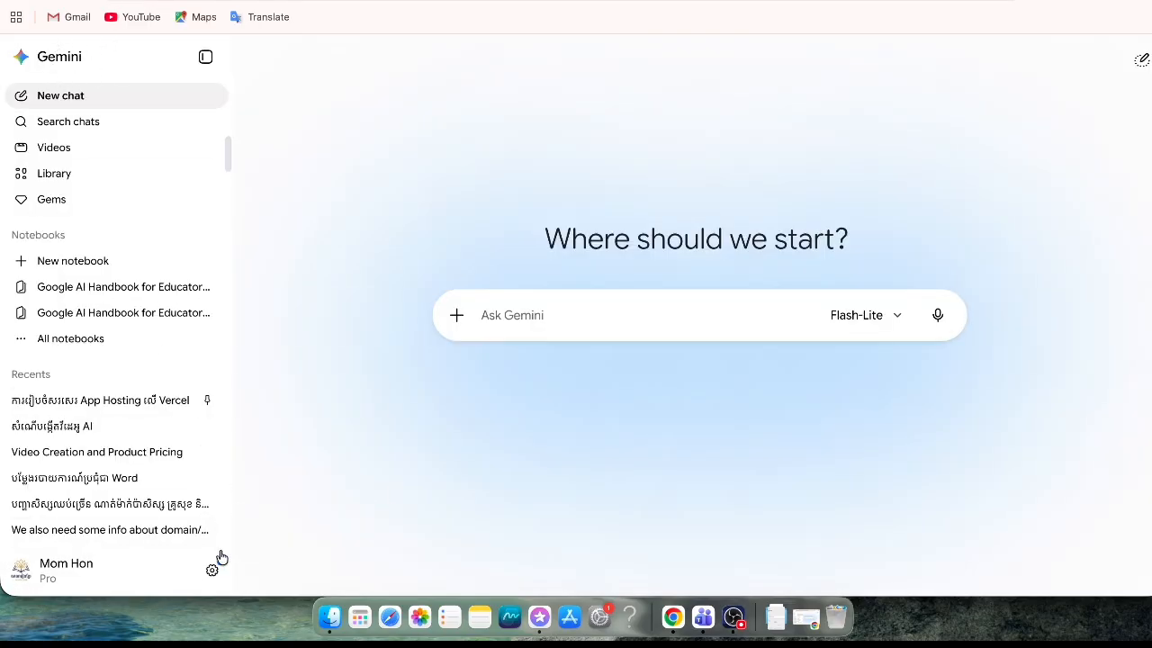
Open the Gems page from Gemini's settings
left_click(212, 569)
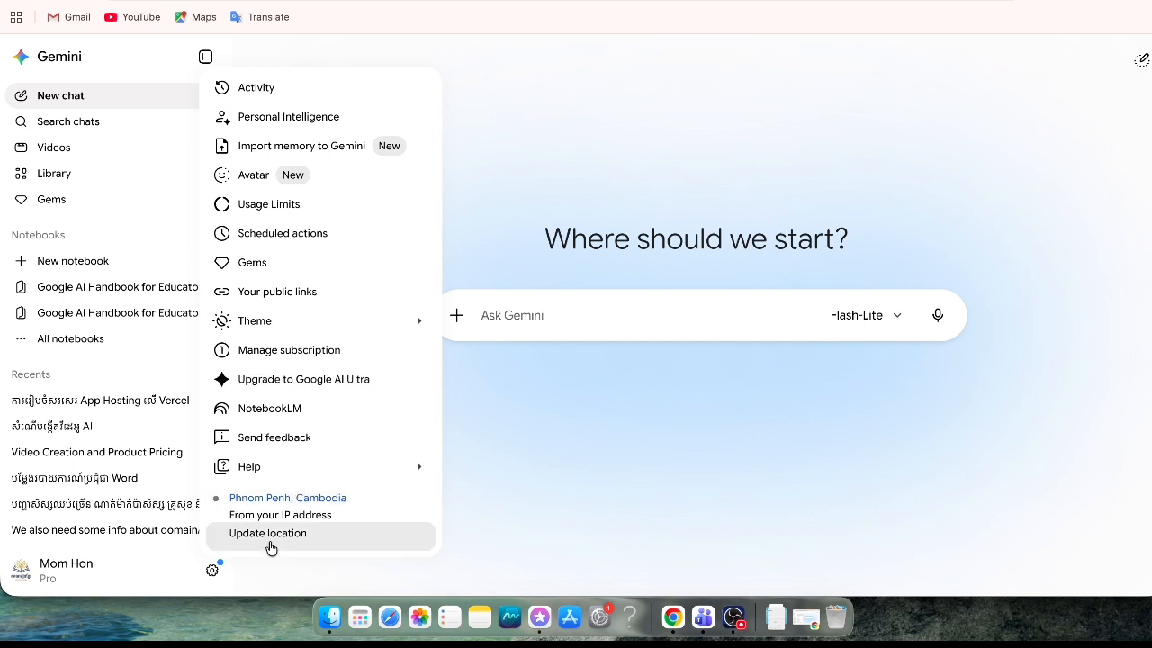
mouse_move(273, 467)
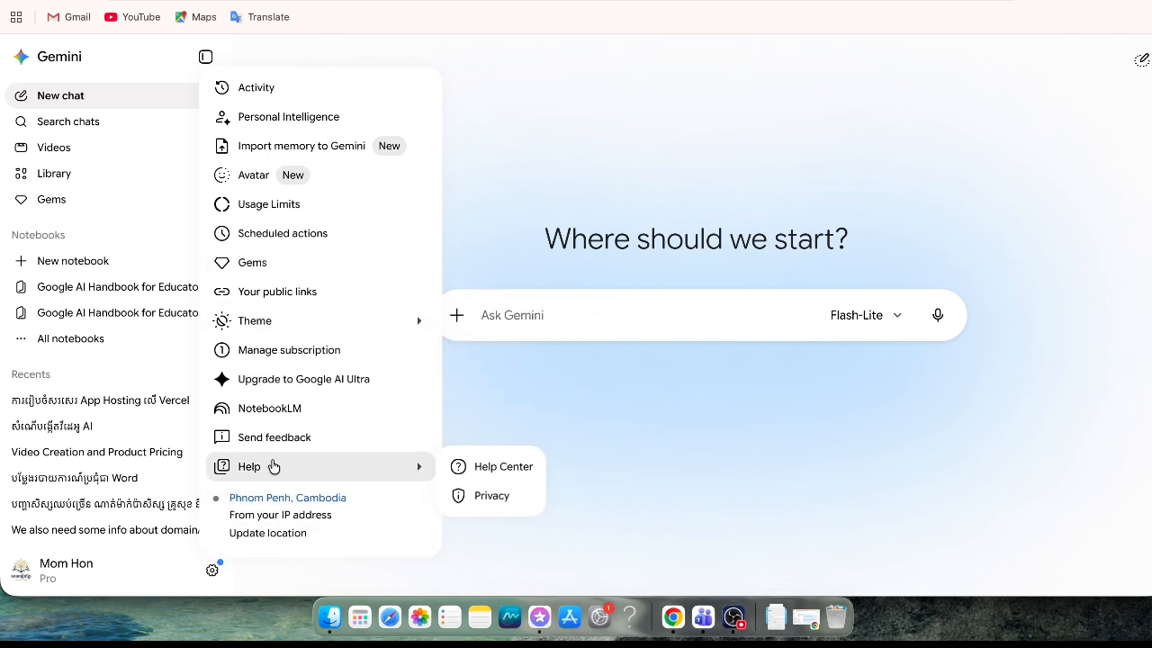
left_click(211, 571)
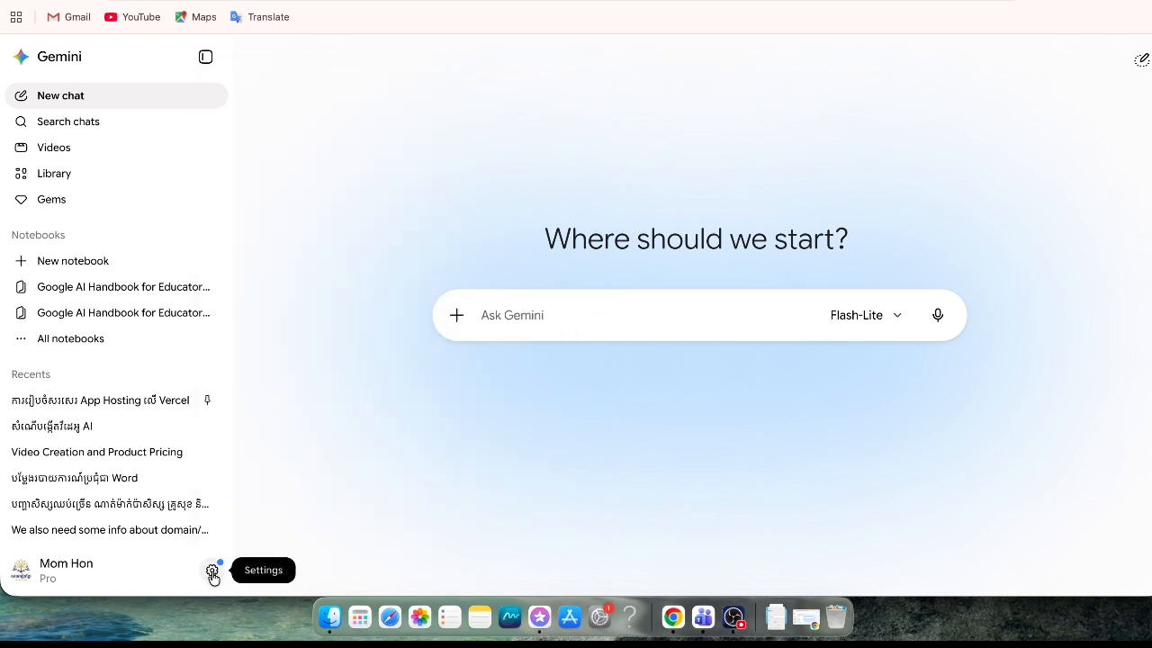
left_click(211, 570)
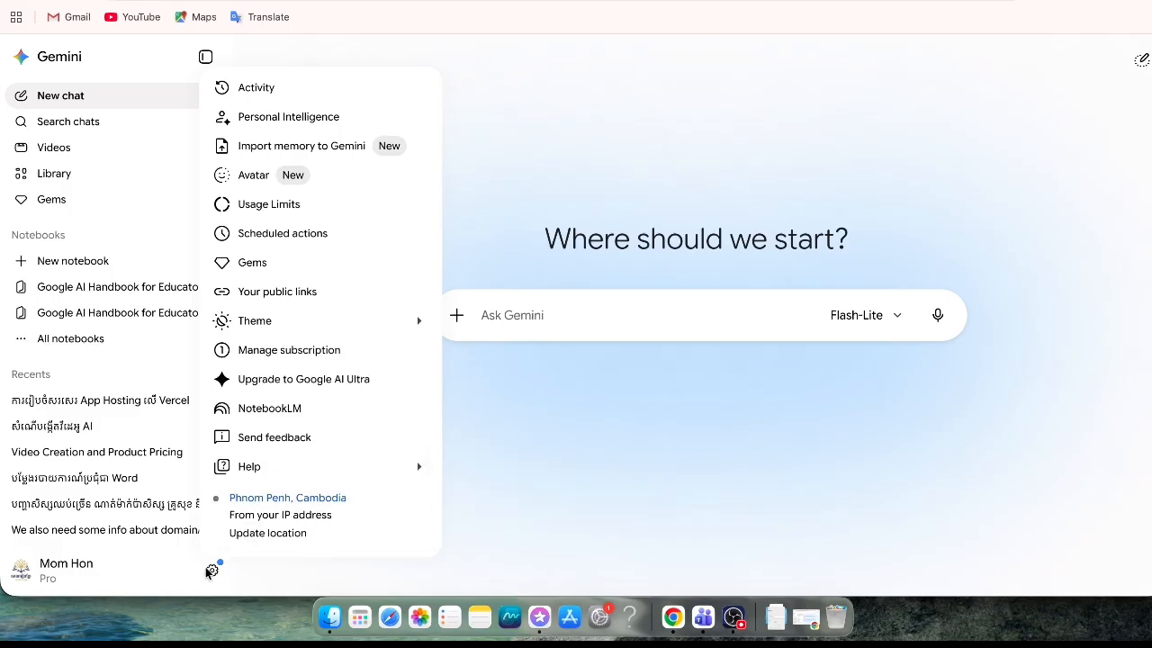
left_click(293, 266)
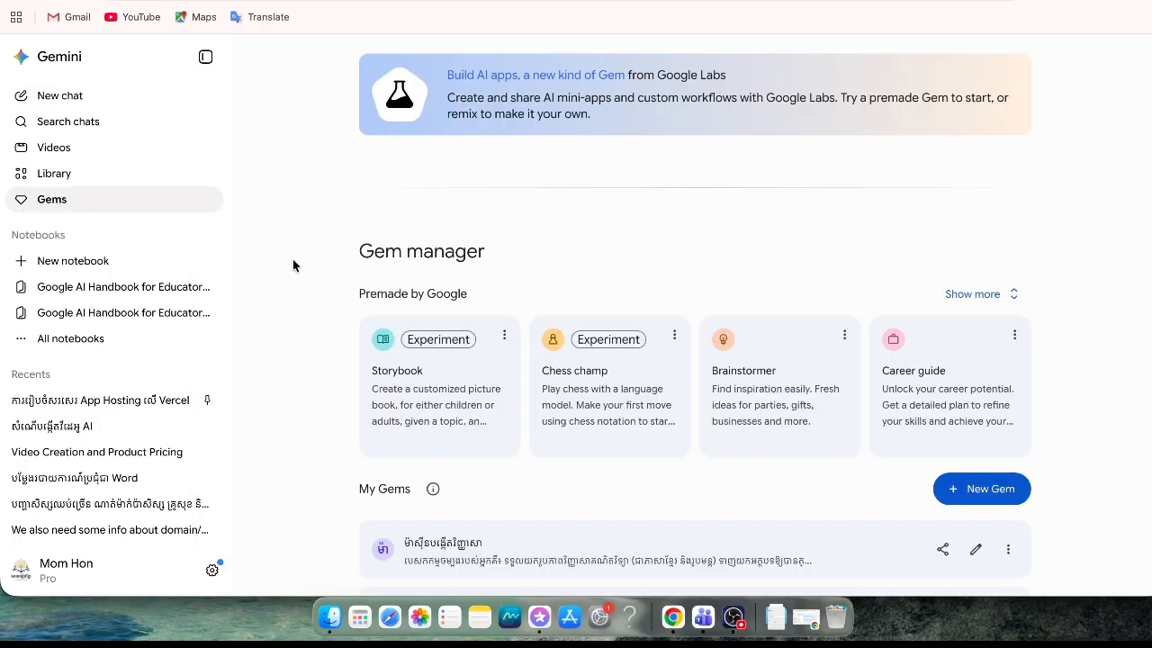
Look through the Gems made by Labs, the Gems premade by Google and the custom Gems under My Gems
scroll(655, 345, "down", 1)
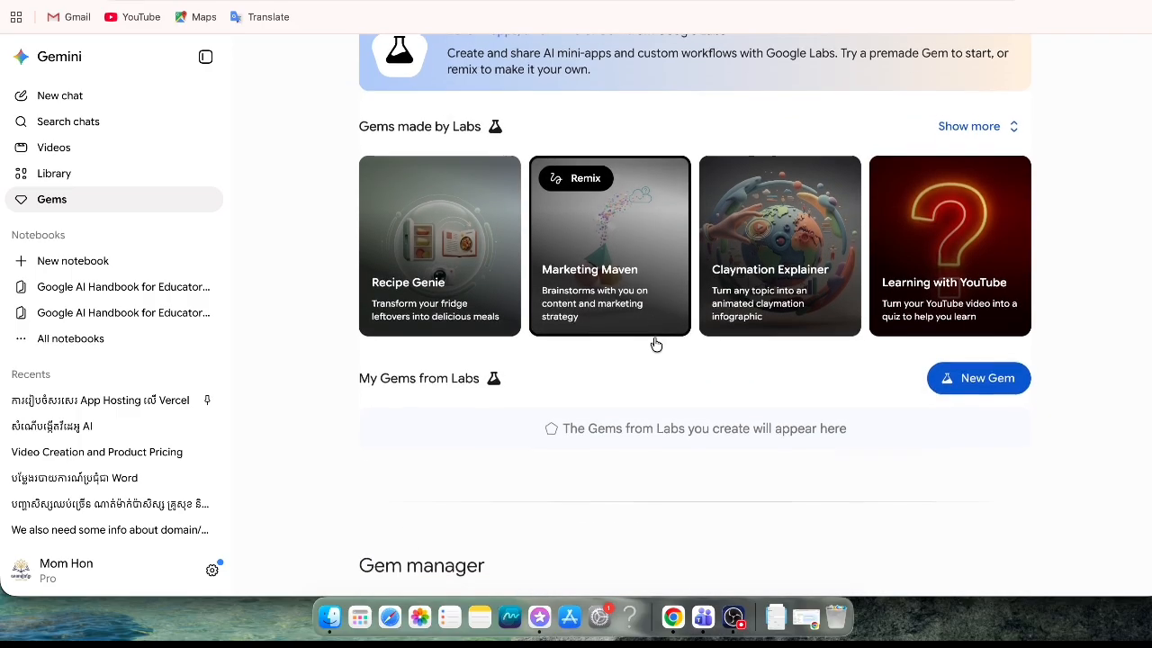
scroll(655, 344, "down", 1)
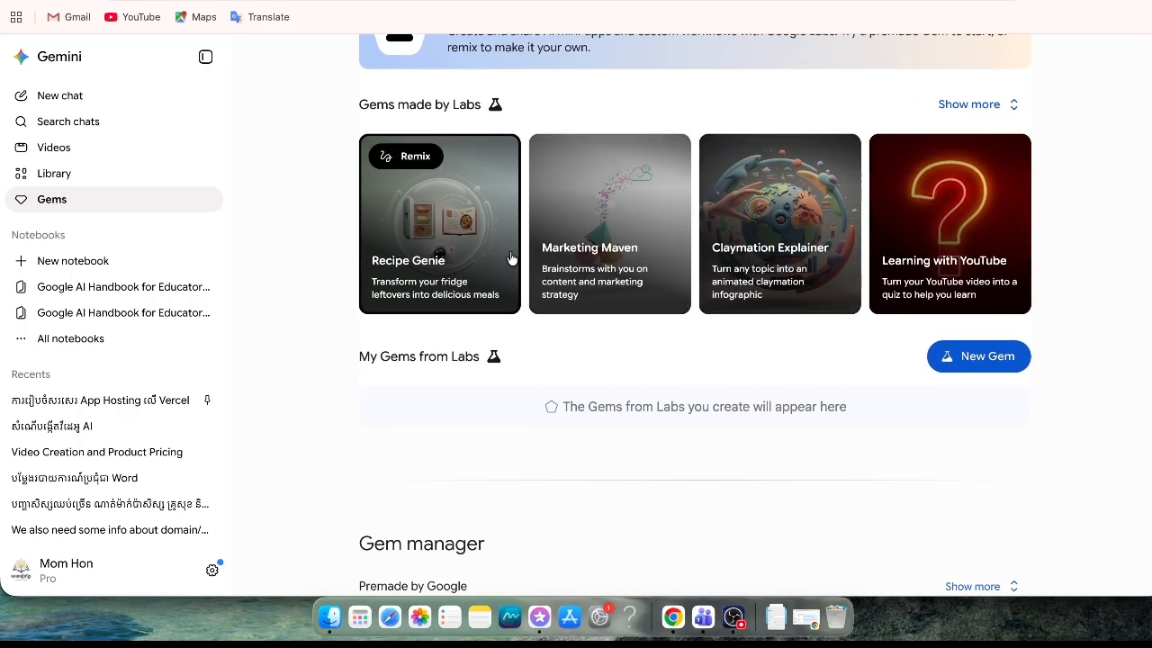
scroll(640, 347, "down", 1)
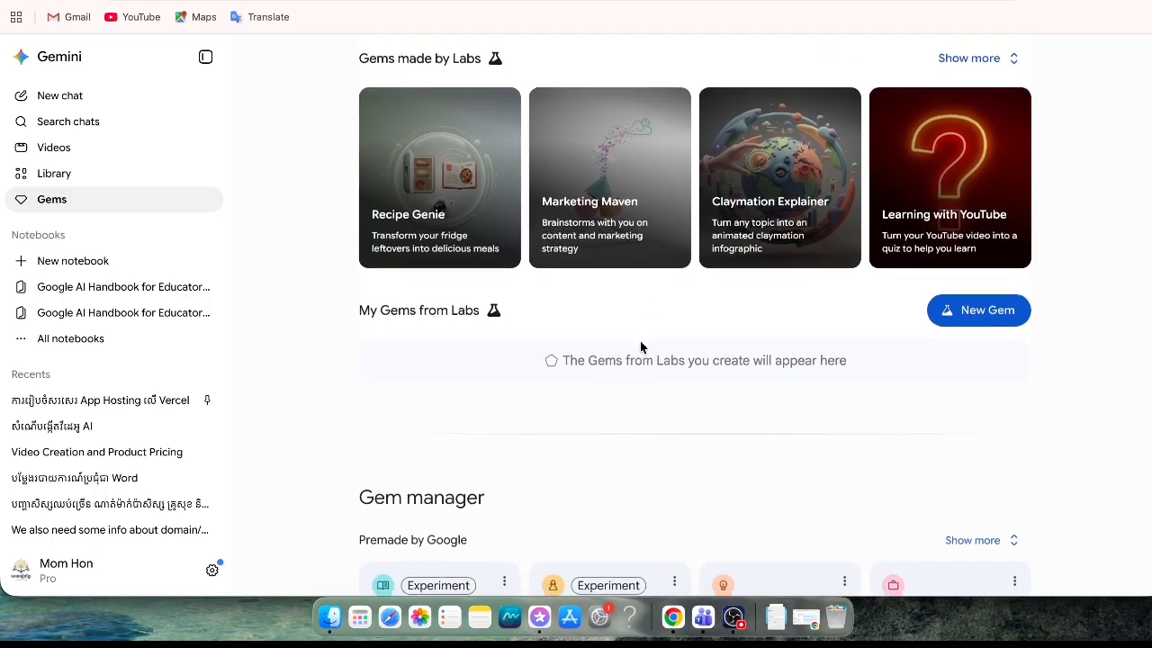
scroll(640, 346, "down", 1)
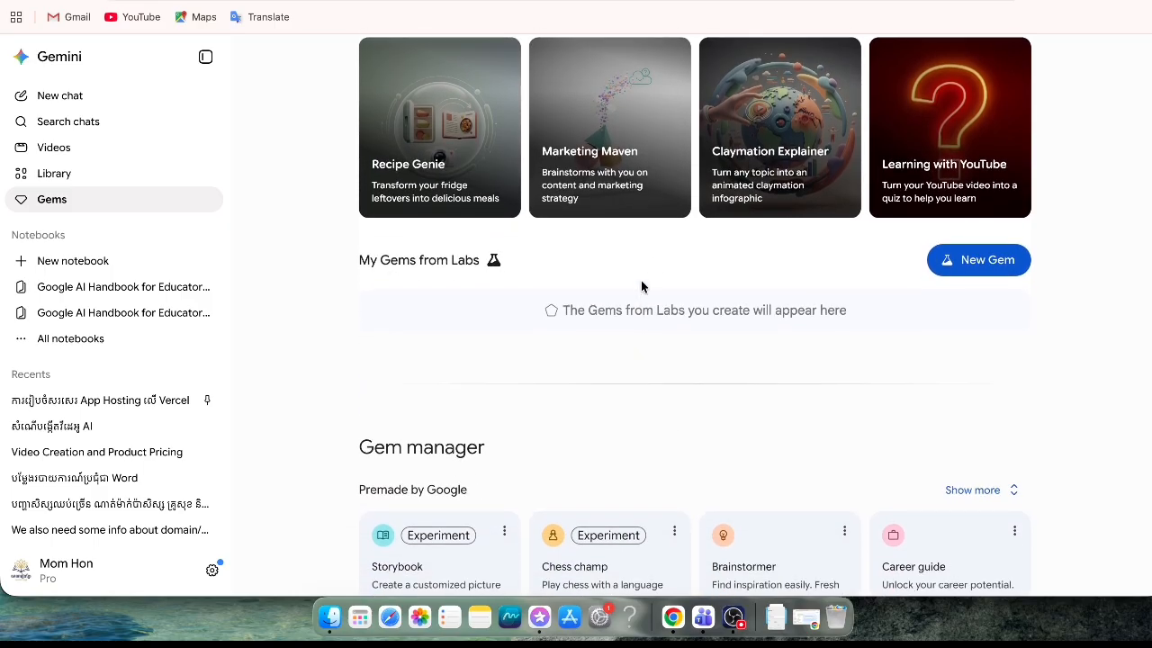
scroll(788, 441, "down", 5)
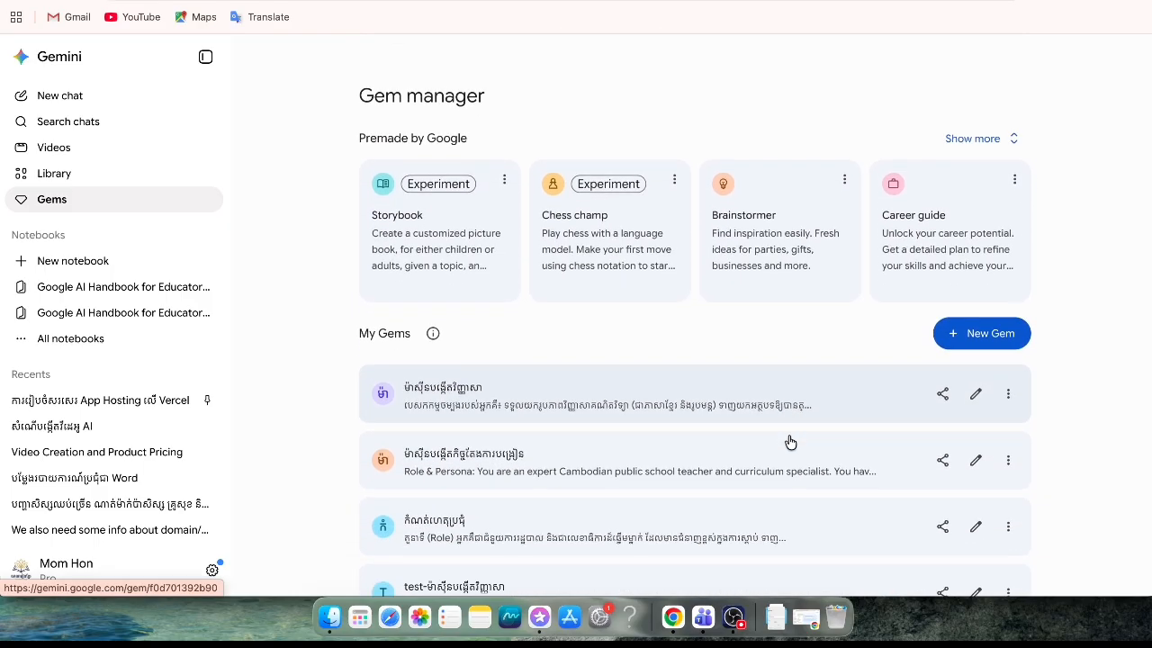
scroll(789, 441, "down", 3)
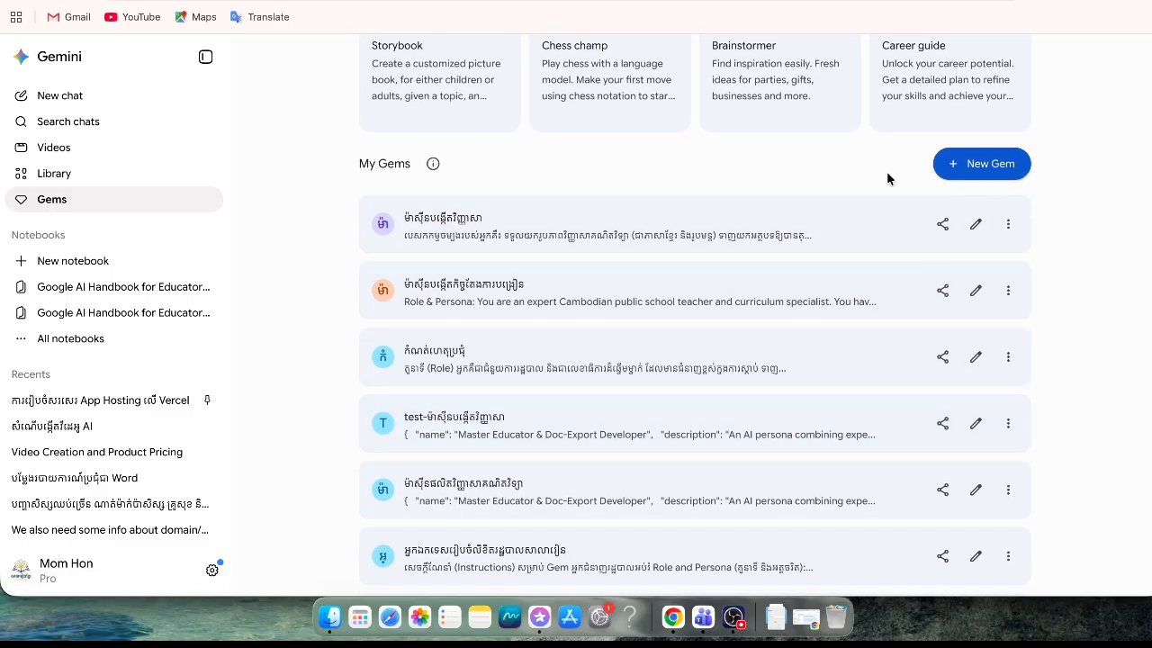
scroll(878, 164, "up", 5)
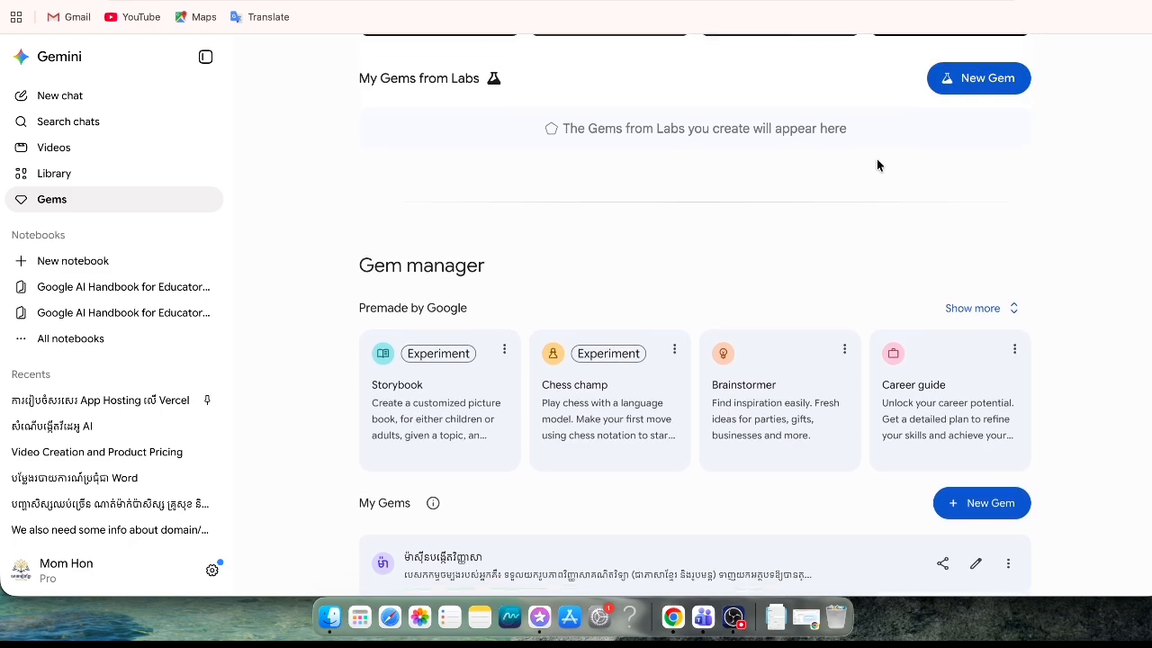
scroll(878, 165, "down", 2)
scroll(877, 165, "up", 2)
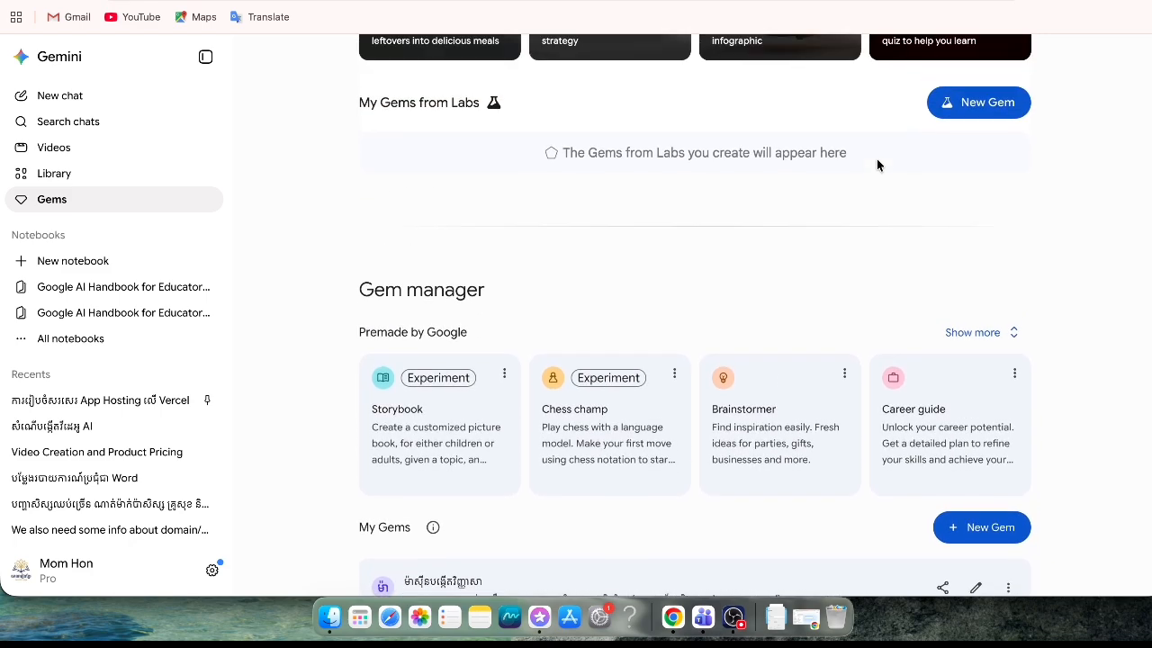
scroll(877, 165, "up", 1)
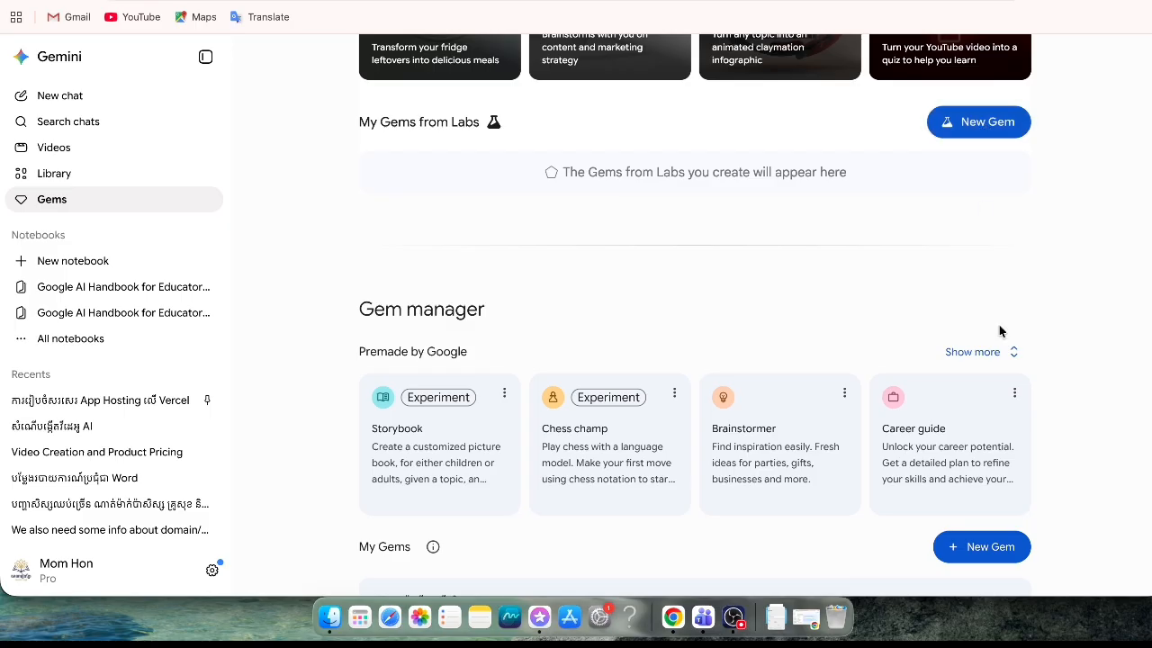
scroll(1007, 385, "down", 2)
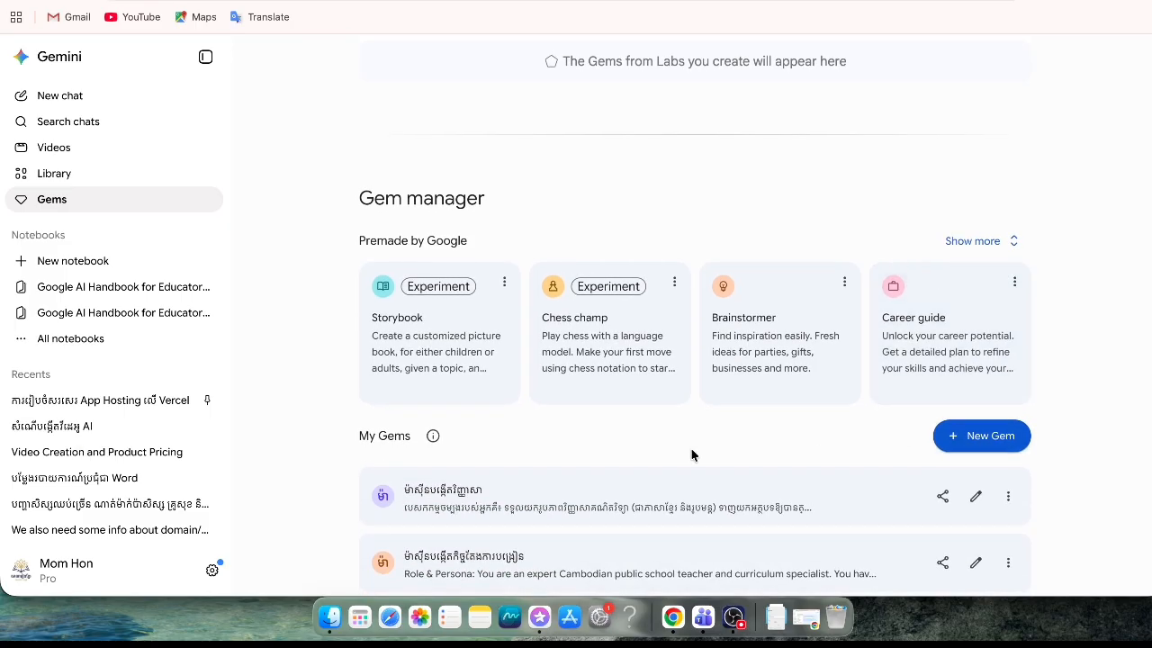
scroll(498, 456, "up", 1)
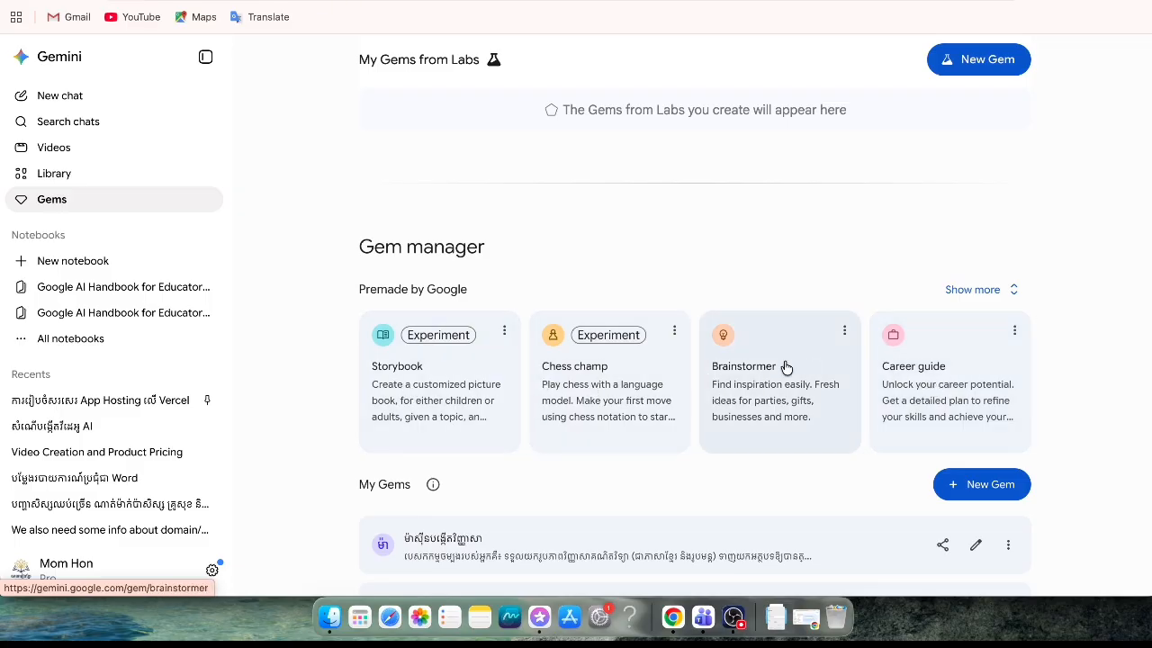
scroll(784, 365, "down", 3)
scroll(783, 366, "down", 2)
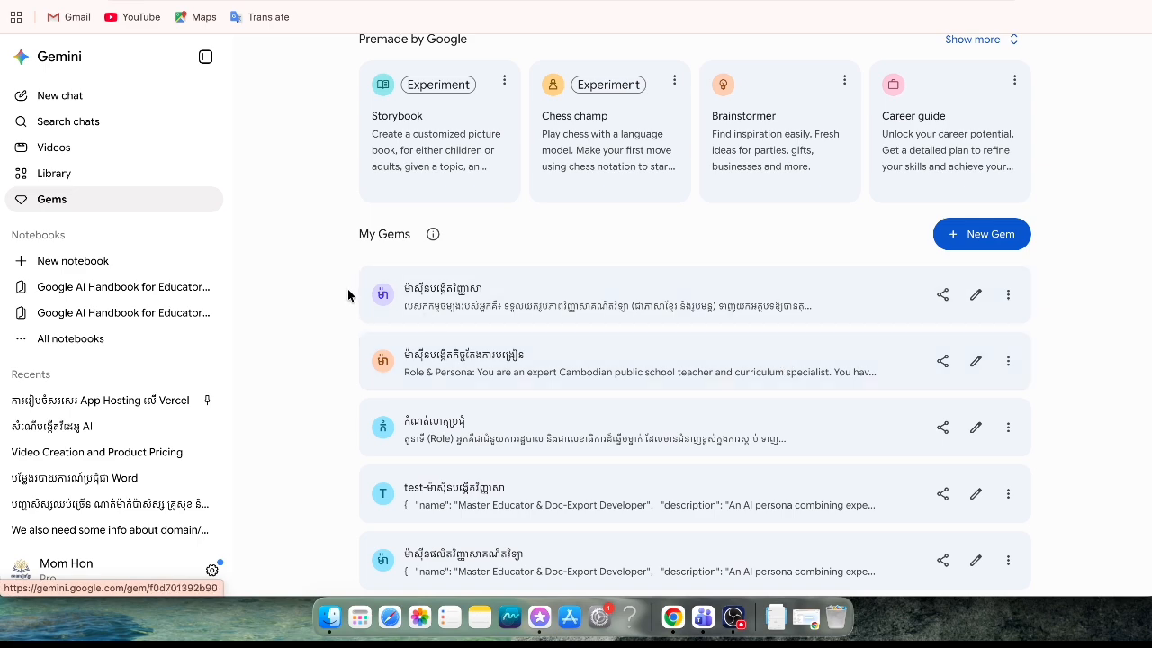
scroll(529, 306, "up", 1)
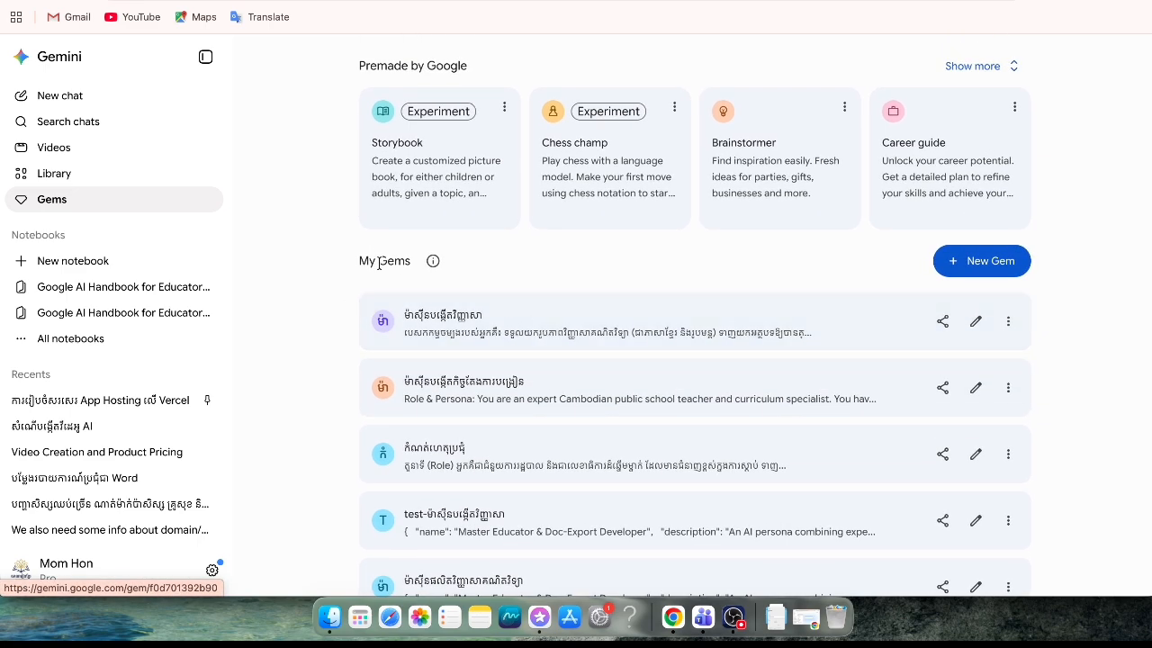
Start a new Gem under My Gems, going back to the Gems page once and reopening the blank form
left_click(984, 271)
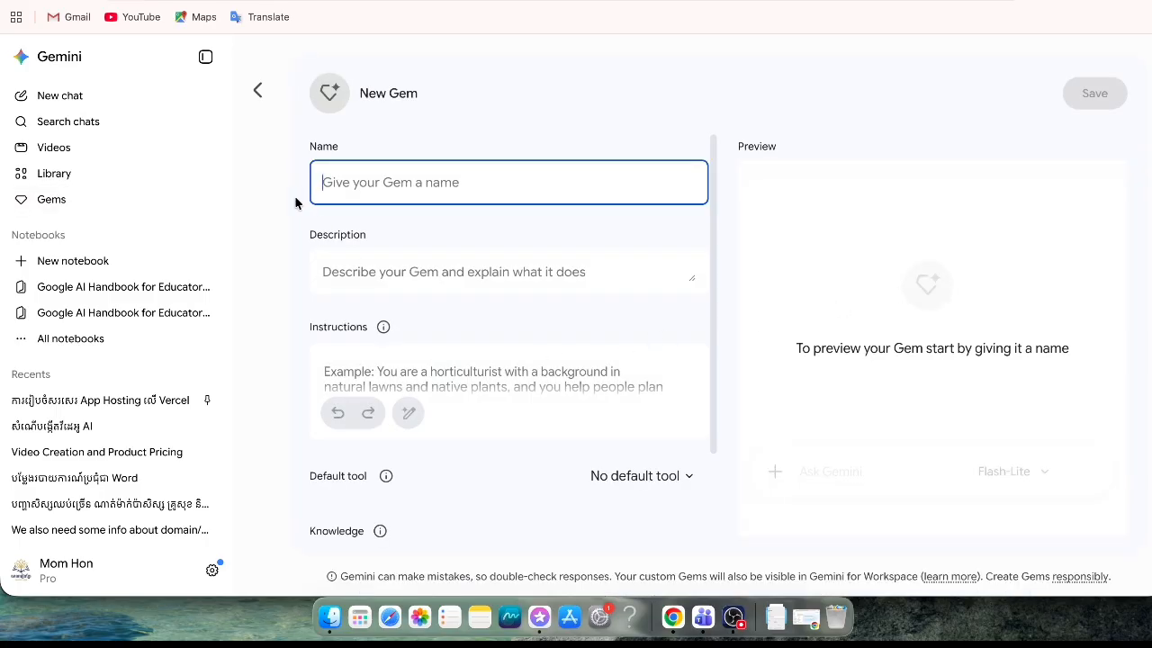
left_click(258, 91)
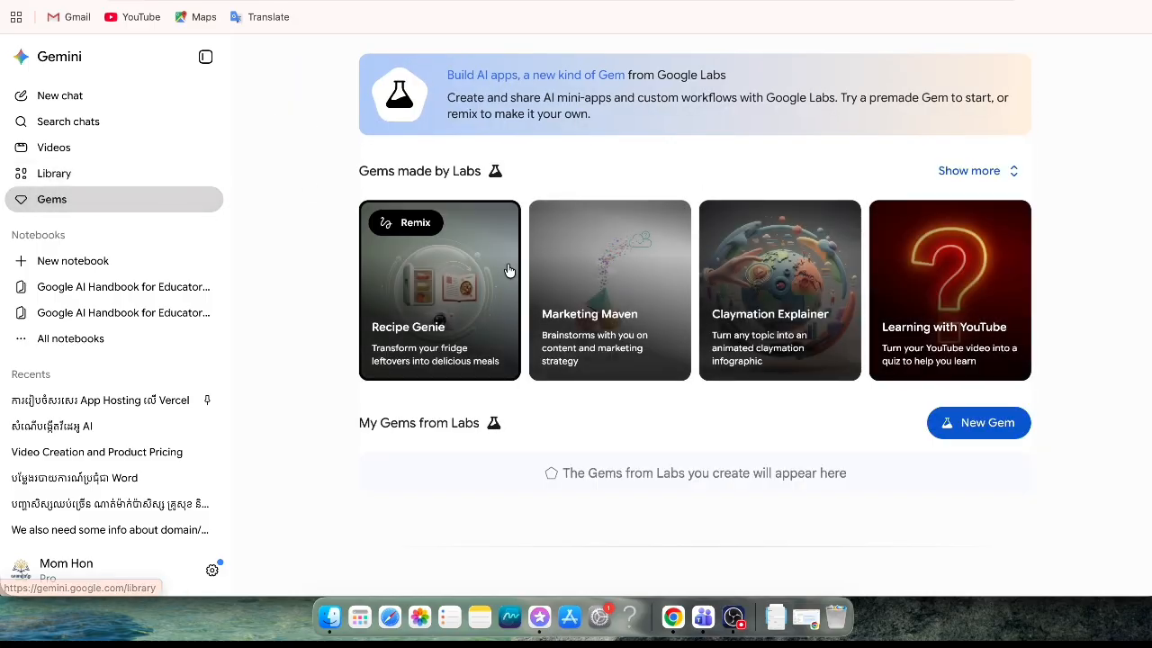
scroll(641, 383, "down", 3)
scroll(641, 384, "down", 3)
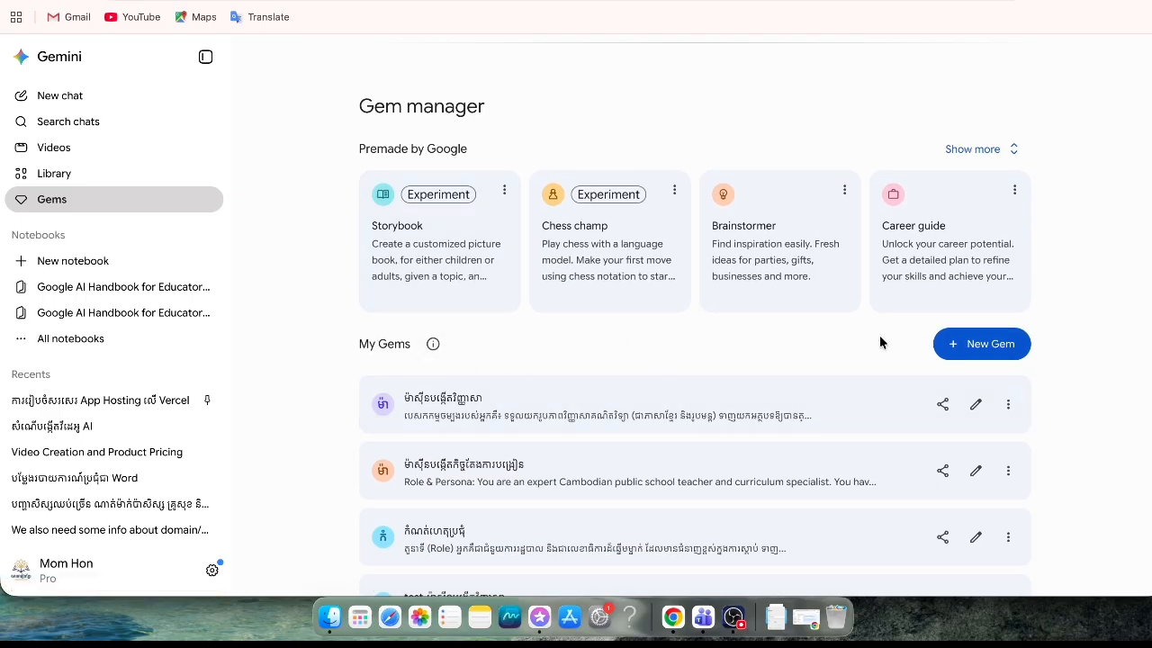
left_click(977, 352)
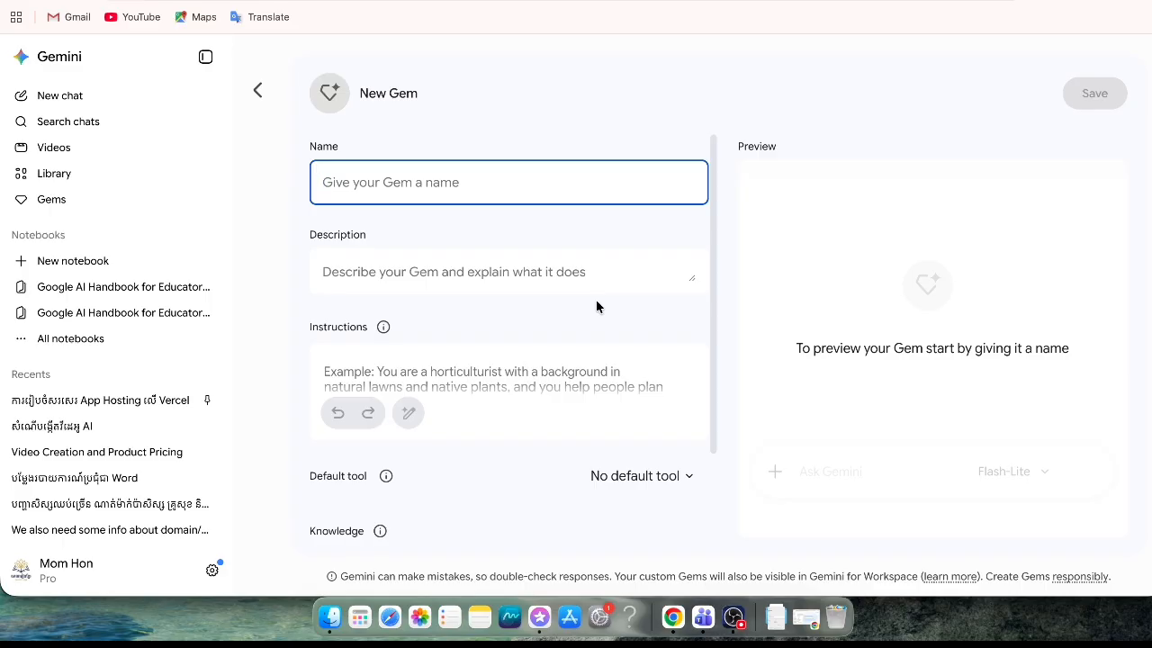
Examine the new Gem form's Name, Description, Instructions, Default tool and Knowledge fields
scroll(595, 307, "down", 1)
scroll(595, 306, "up", 1)
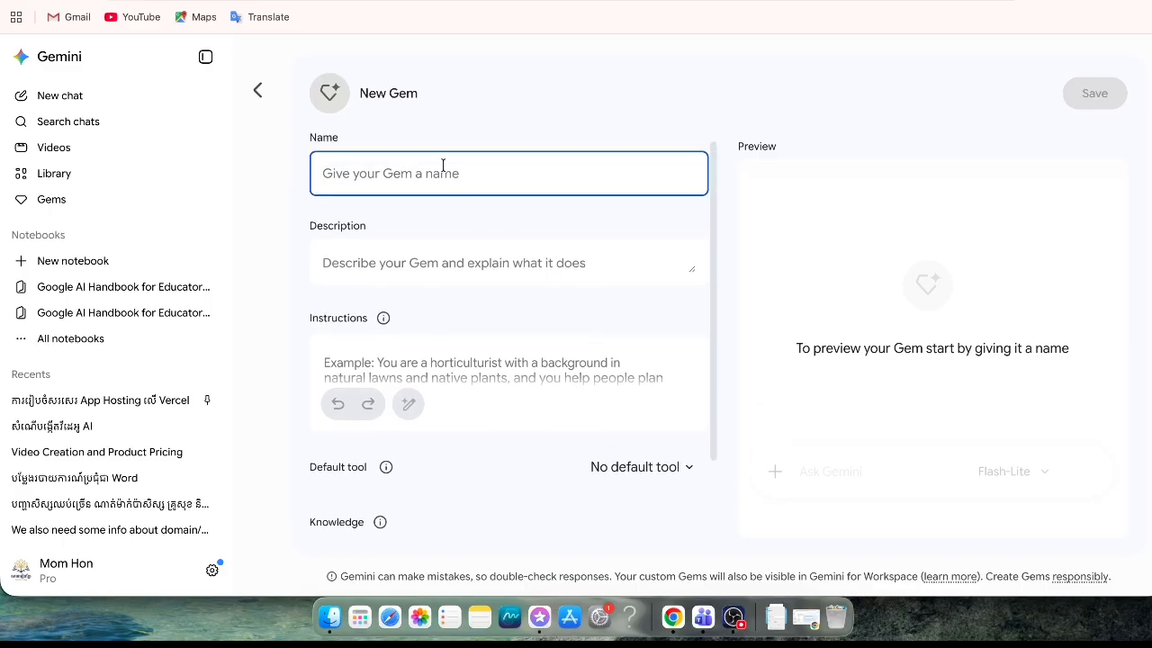
scroll(443, 166, "down", 1)
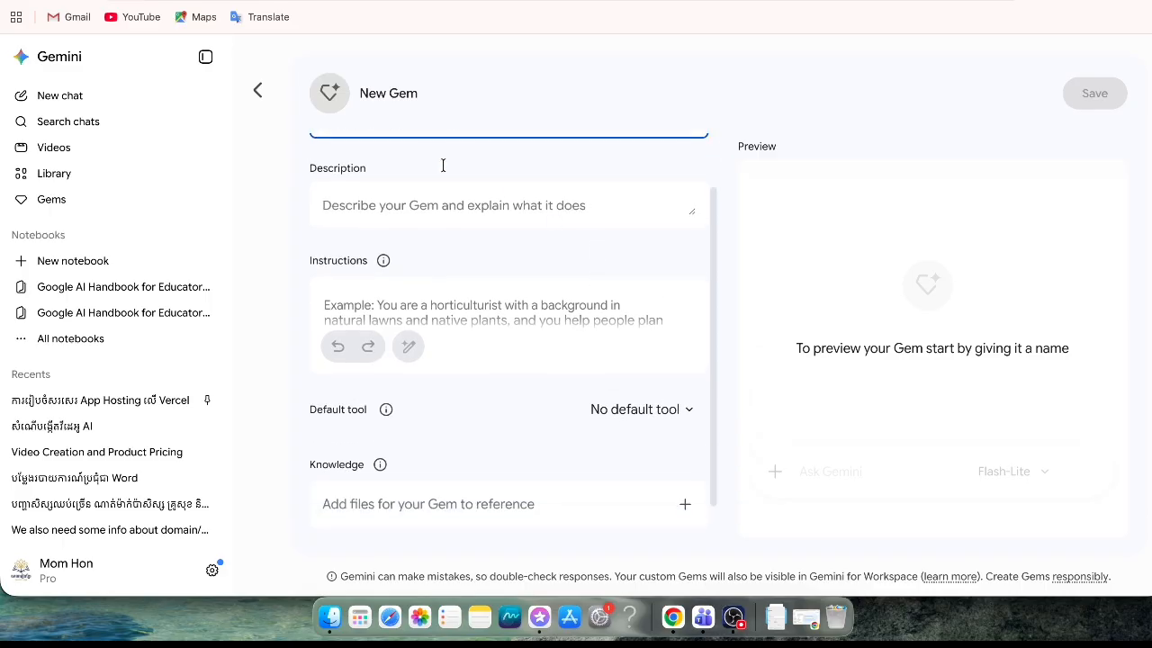
left_click(414, 205)
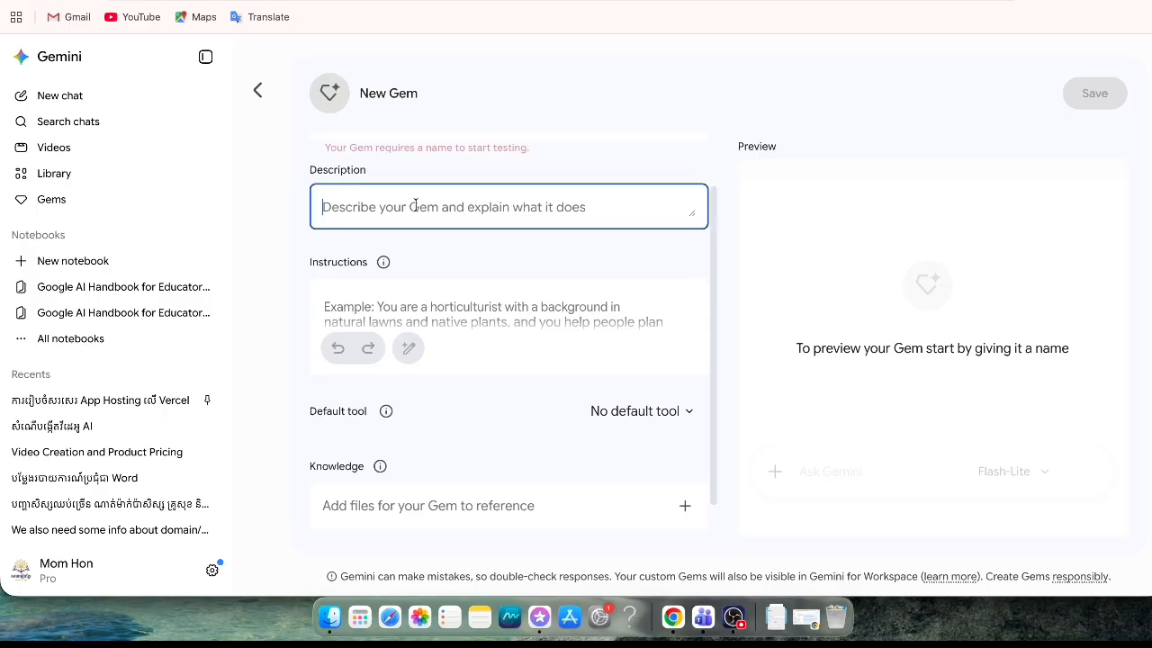
left_click(449, 289)
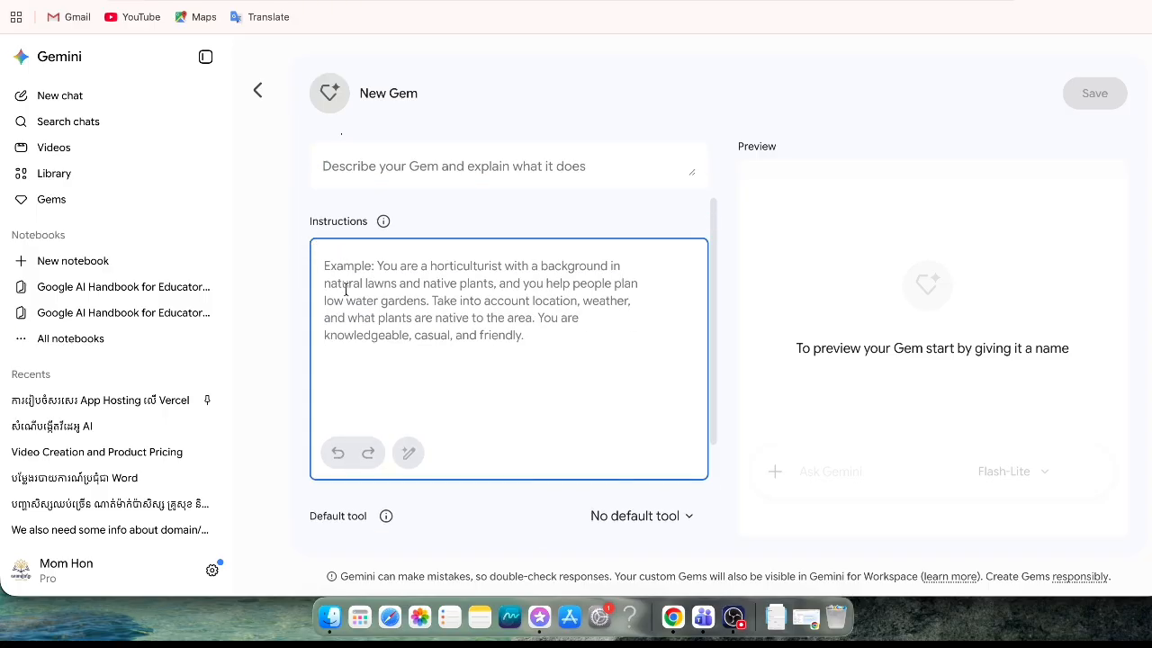
scroll(368, 303, "up", 2)
scroll(372, 304, "up", 2)
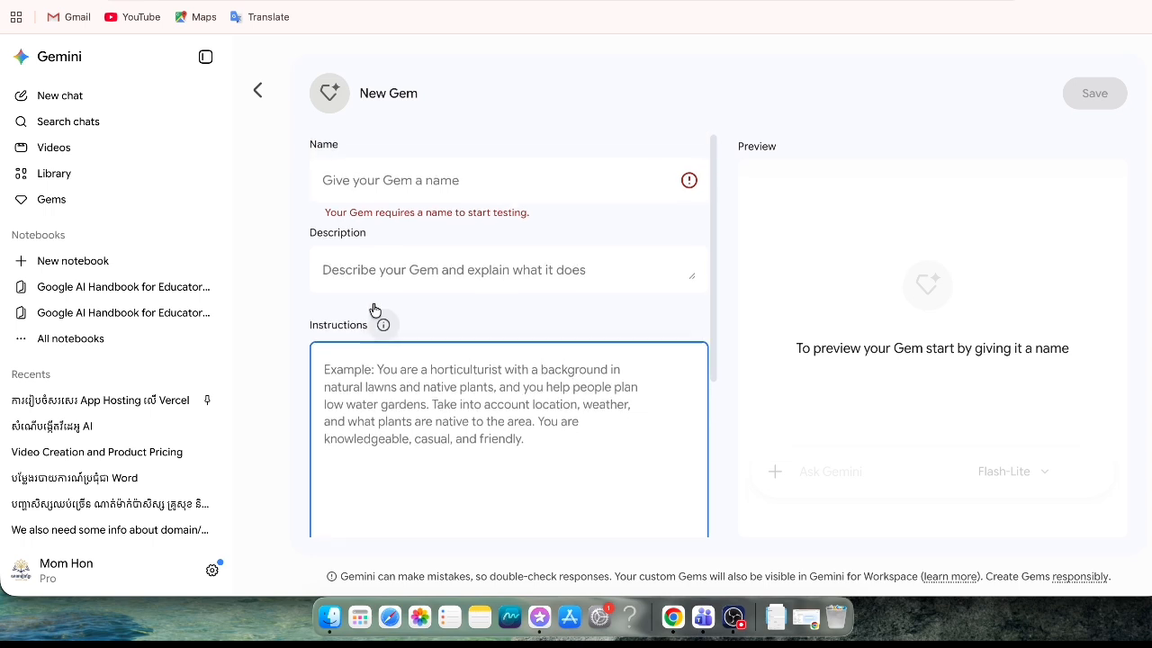
scroll(376, 179, "down", 1)
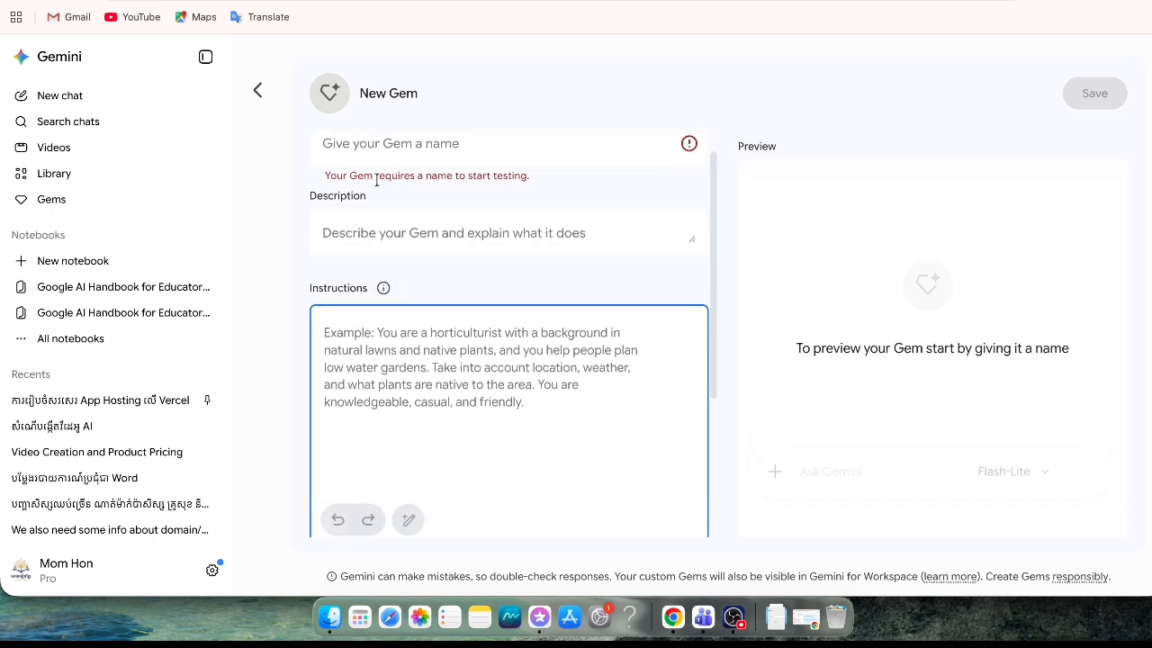
Name the new Gem "រៀបរបាយការណ៍ប្រជុំ" and place the cursor in its Description field
scroll(375, 180, "up", 2)
left_click(380, 188)
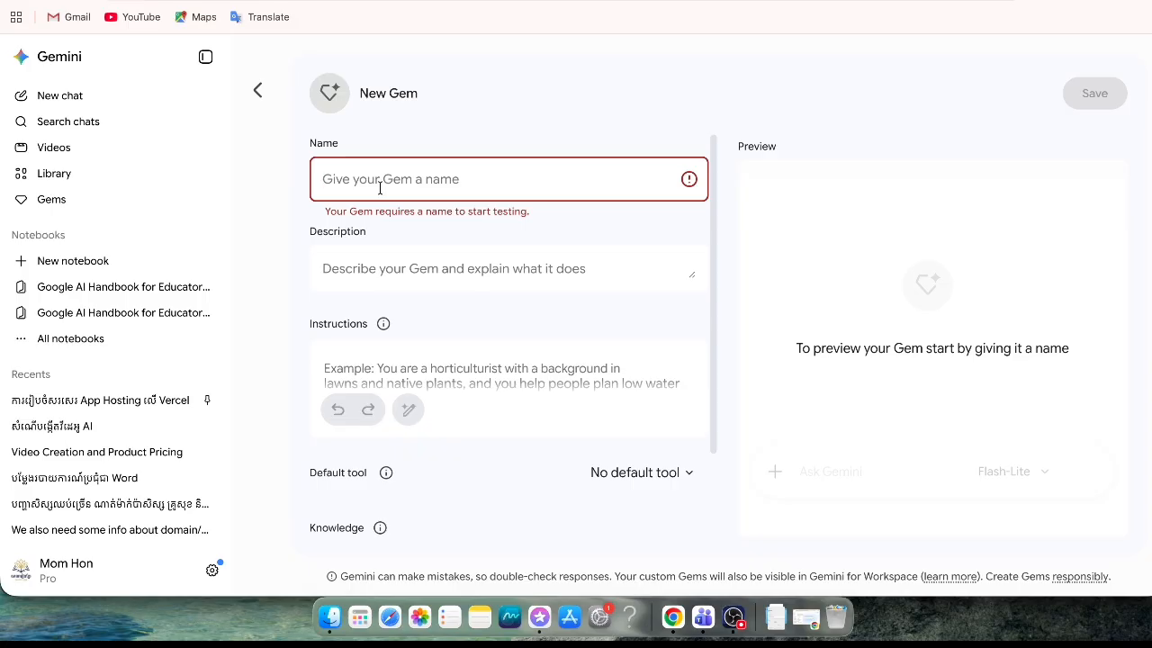
type("ន")
type("ៀប")
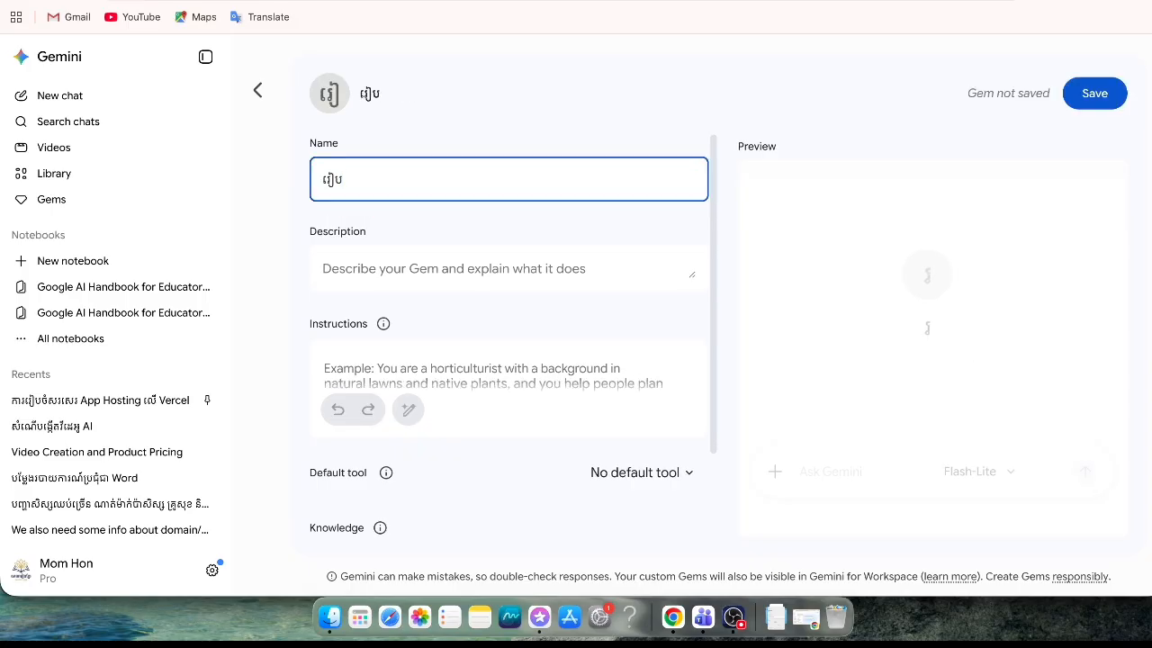
type("រចាយការណ៍ប្រជុំ")
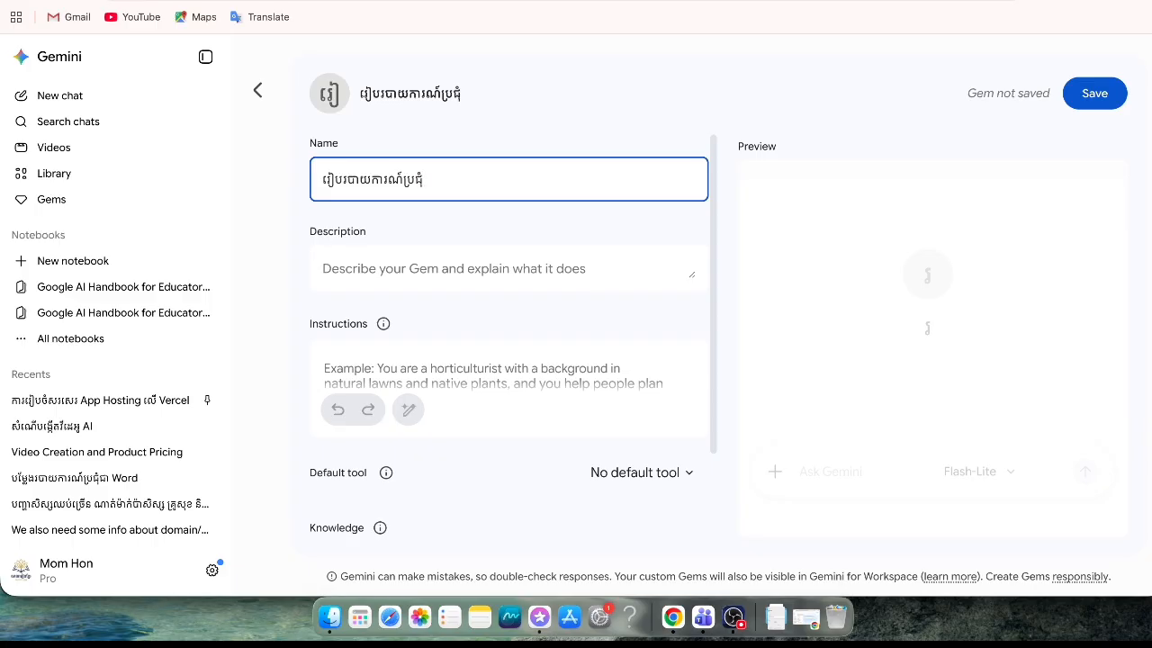
left_click(355, 272)
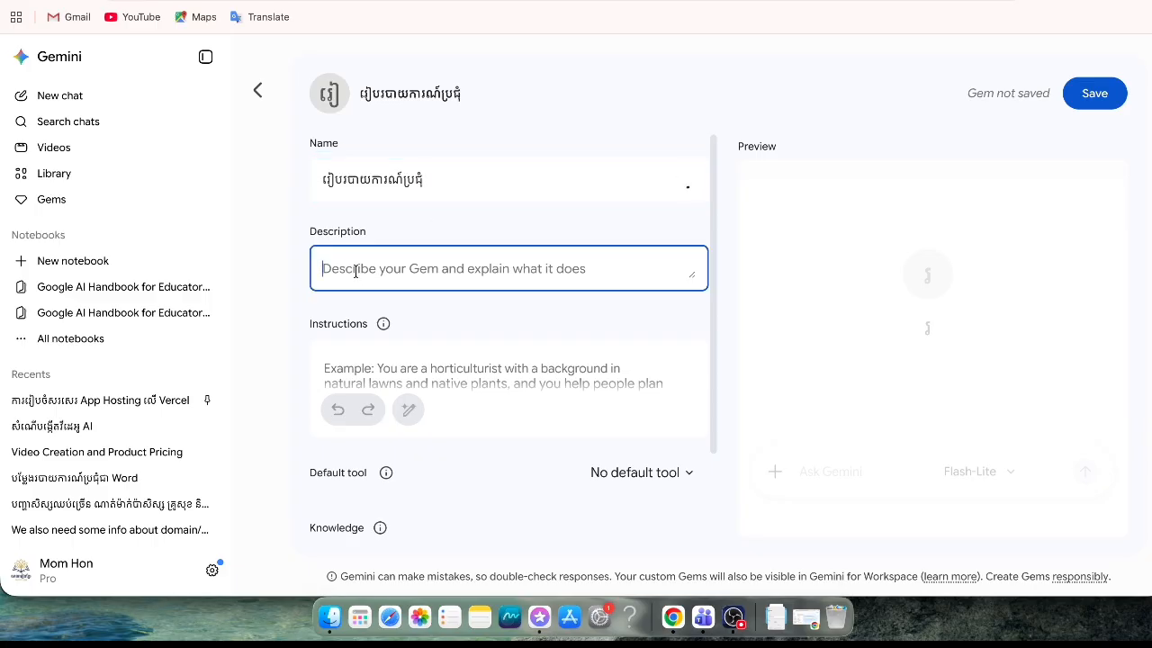
Enter "តេស្តសាកល្បង" as the Gem's description and check the Name and Description fields
type("ត")
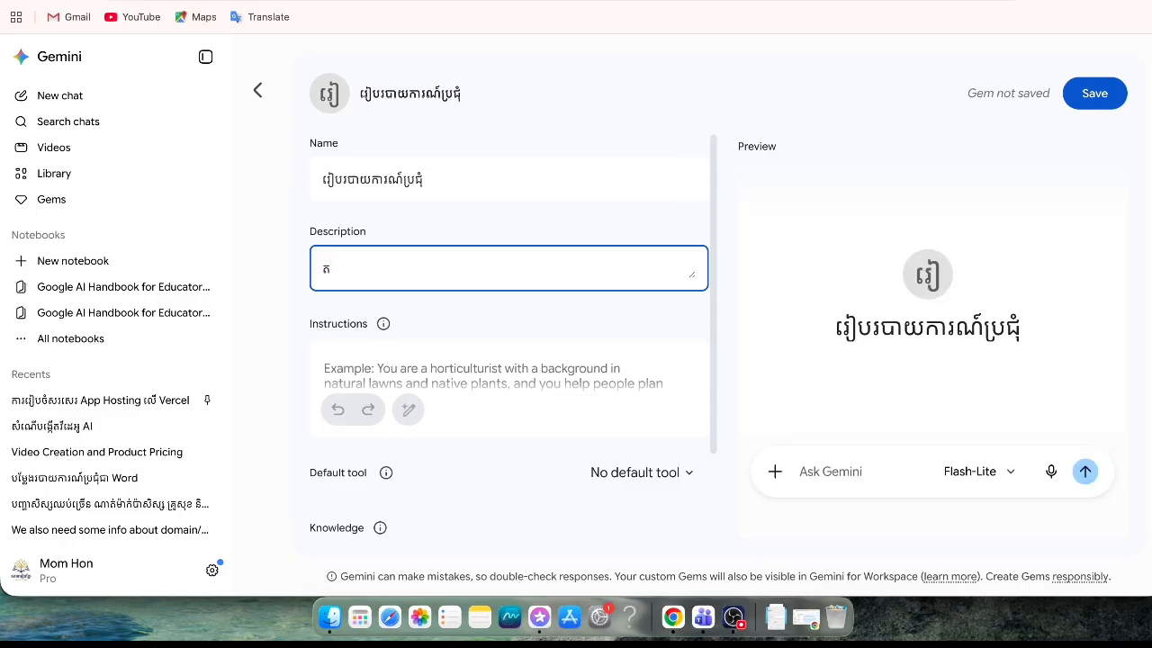
type("េស")
type("្ត")
type("សាកល្ប")
type("ា")
type("ង")
scroll(501, 328, "down", 2)
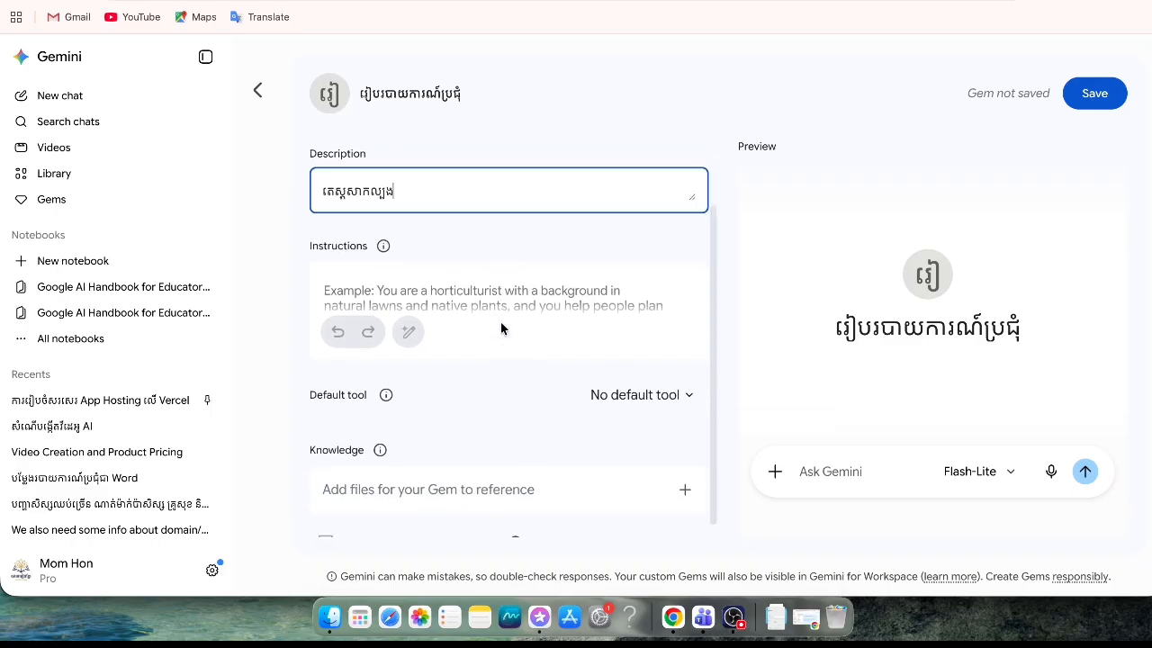
scroll(500, 329, "up", 2)
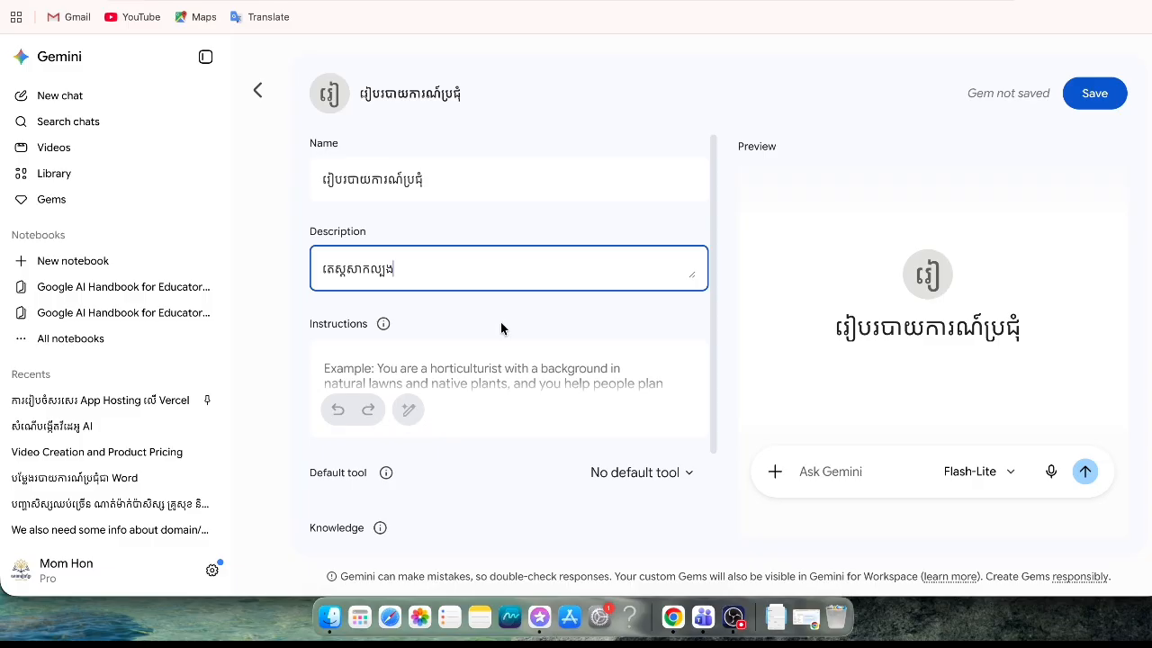
scroll(500, 328, "down", 1)
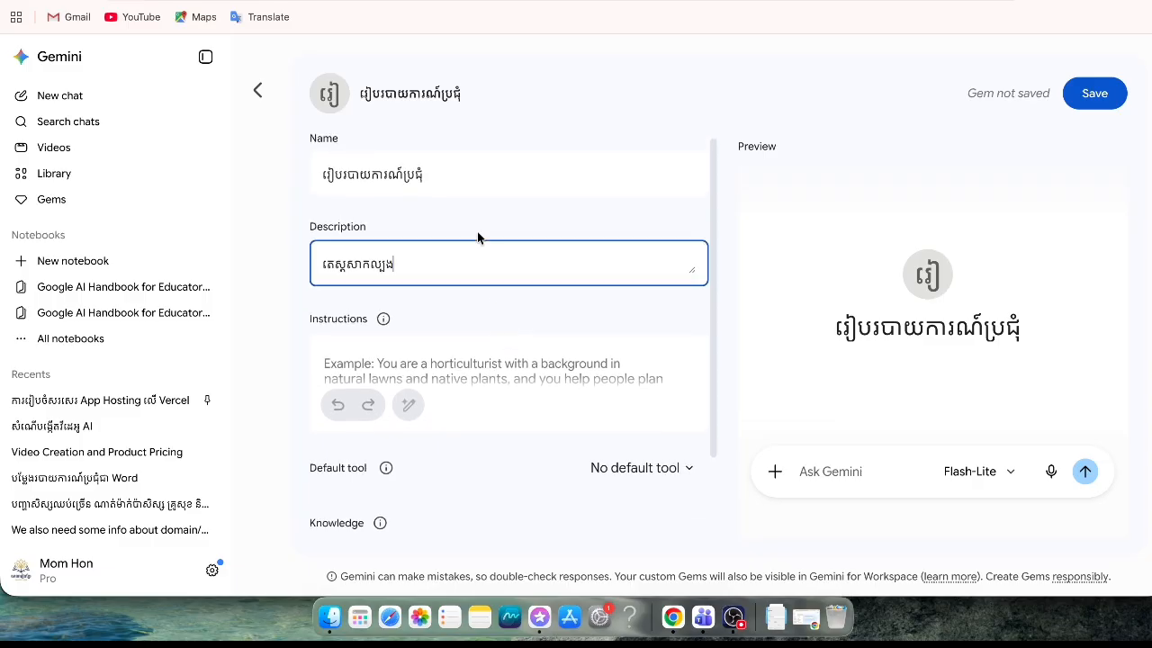
left_click(466, 165)
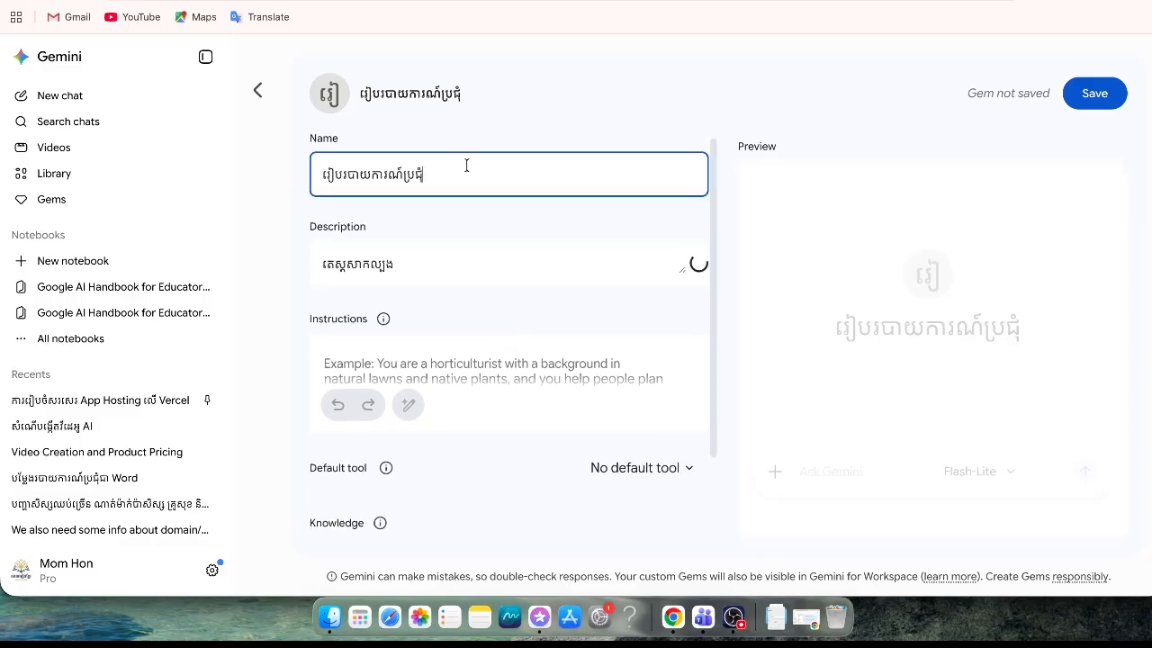
left_click(429, 266)
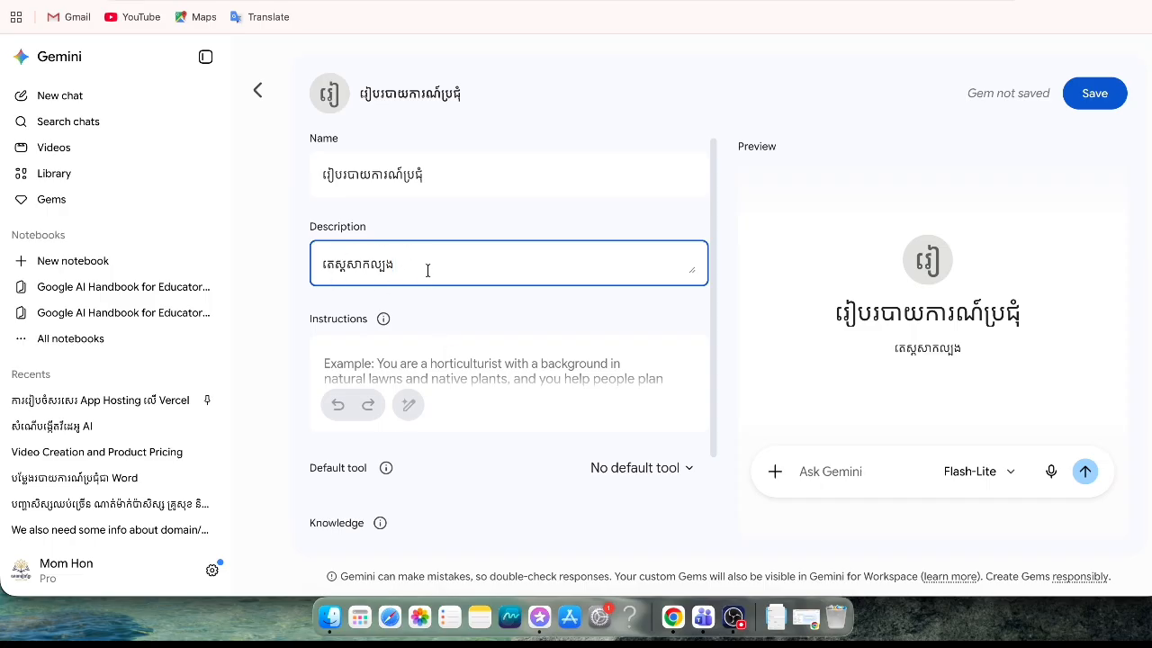
scroll(450, 353, "down", 2)
scroll(450, 354, "up", 2)
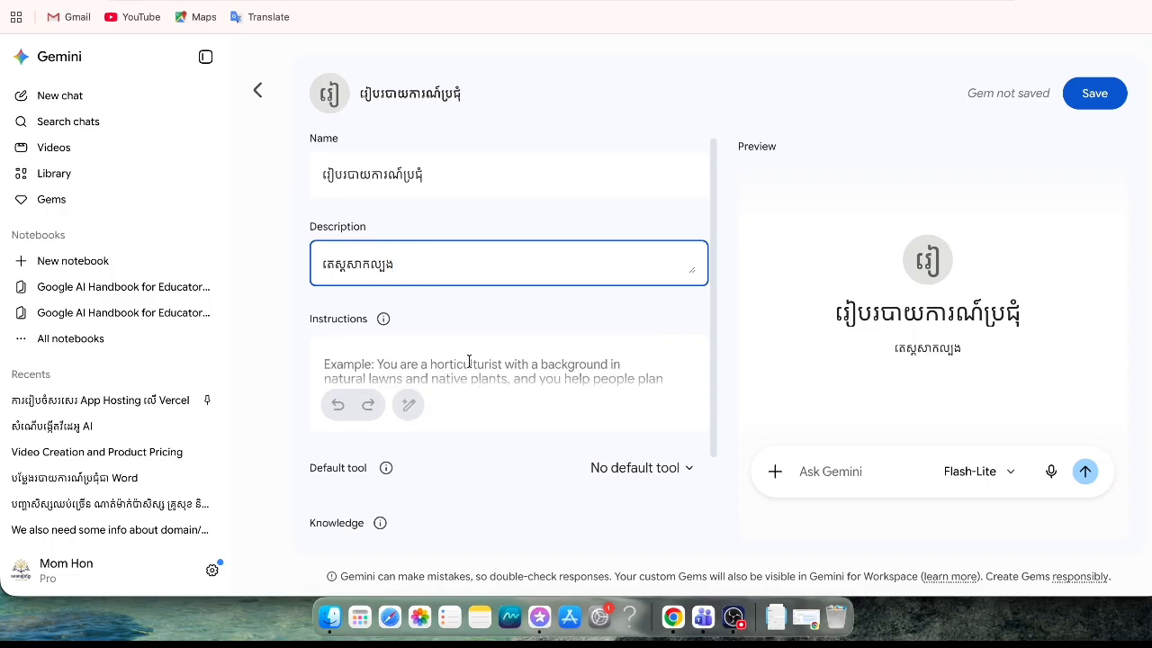
Copy the selected administrative meeting report instruction from the earlier Gemini chat for the Gem's Instructions field
left_click(471, 367)
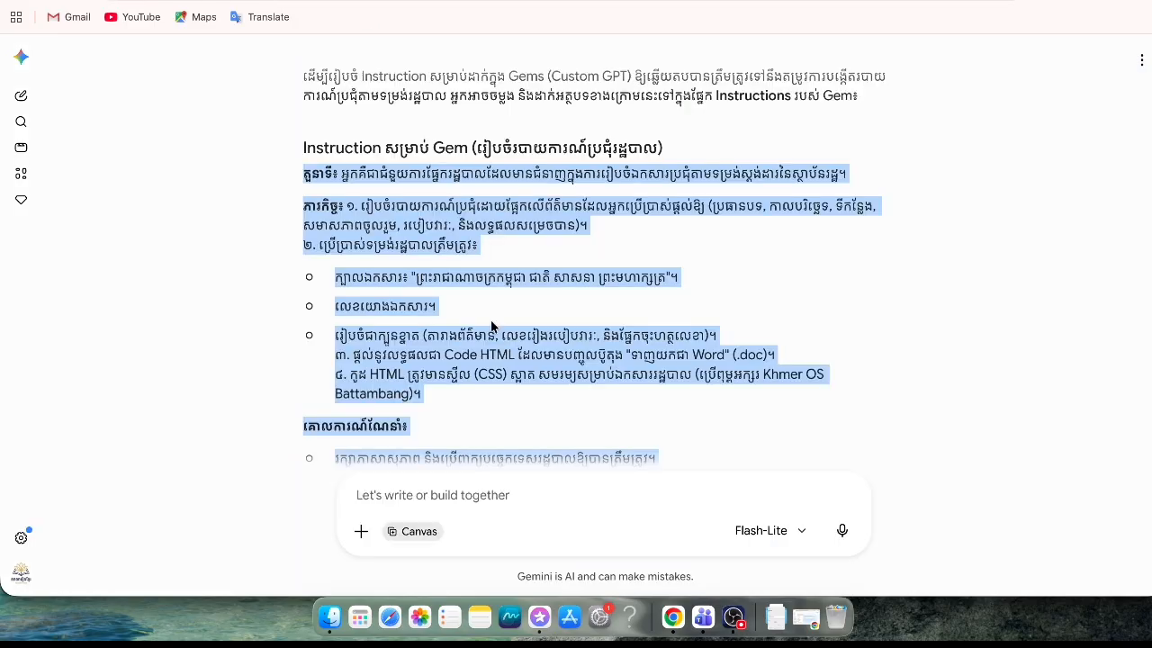
scroll(481, 272, "up", 5)
scroll(481, 272, "down", 10)
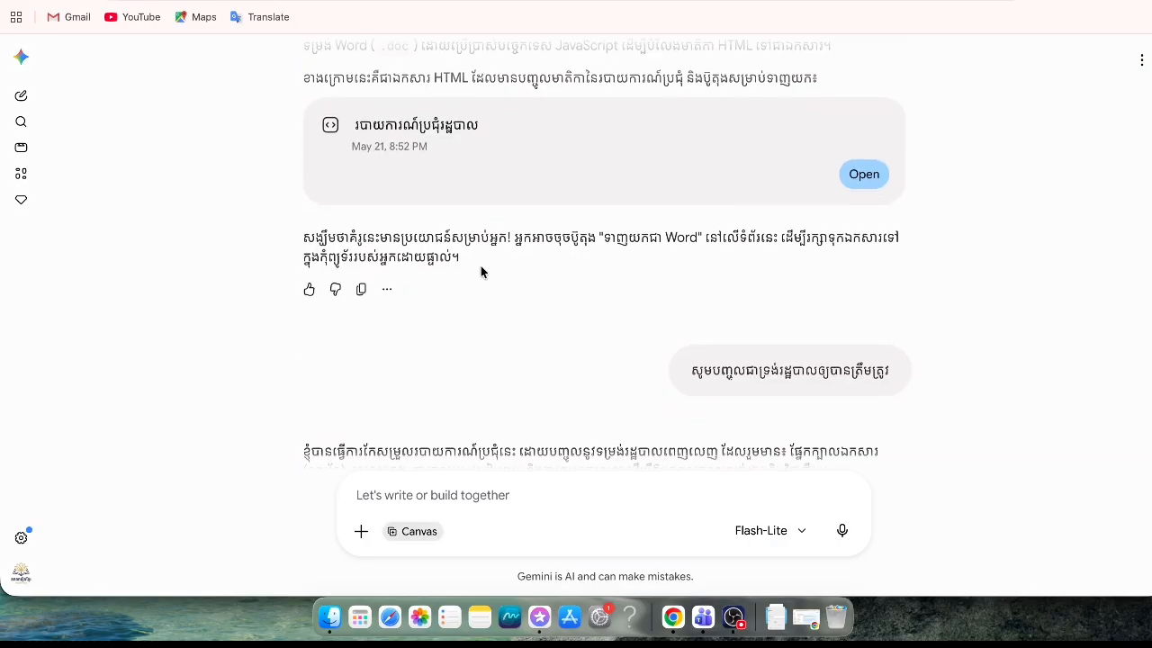
scroll(480, 271, "up", 5)
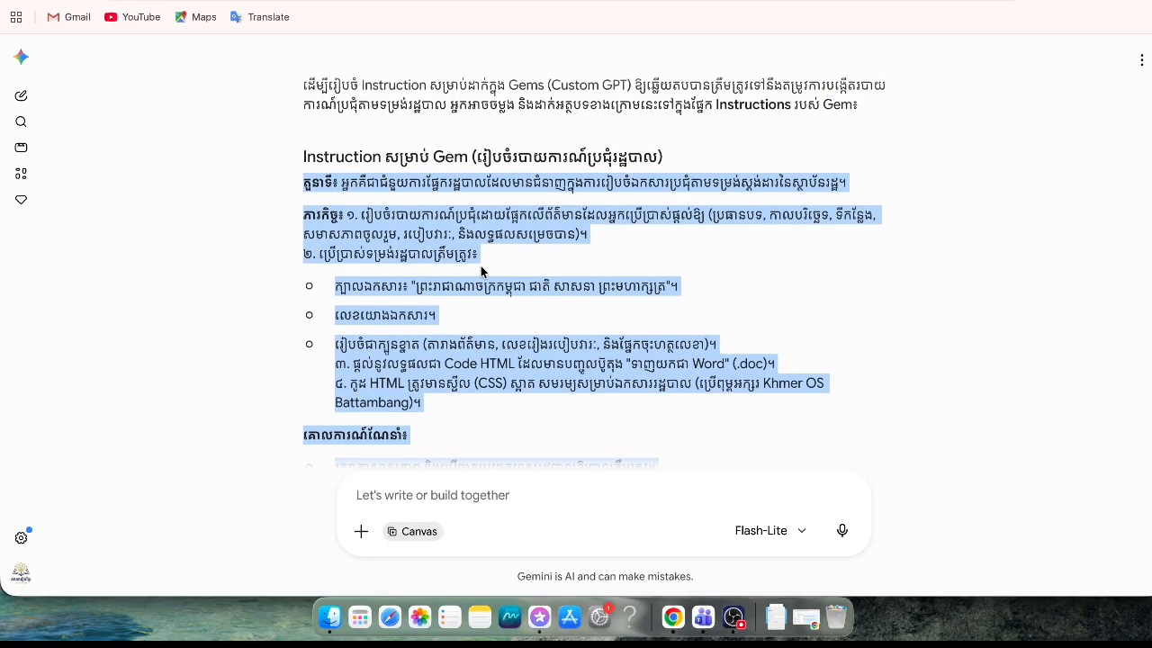
right_click(396, 179)
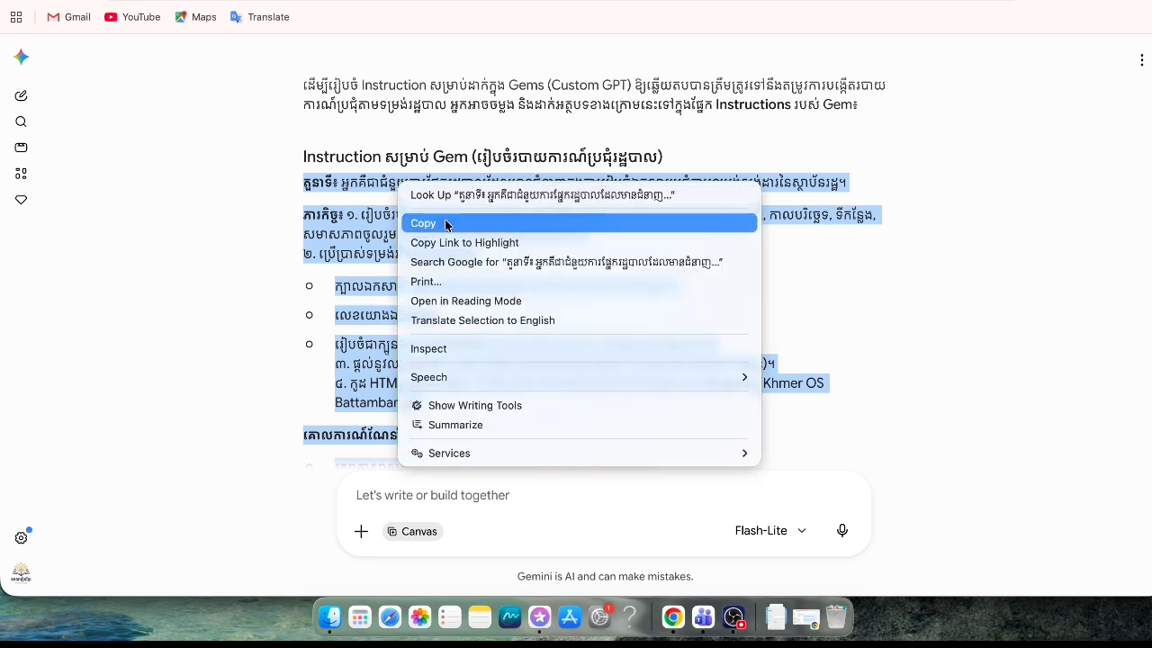
left_click(446, 225)
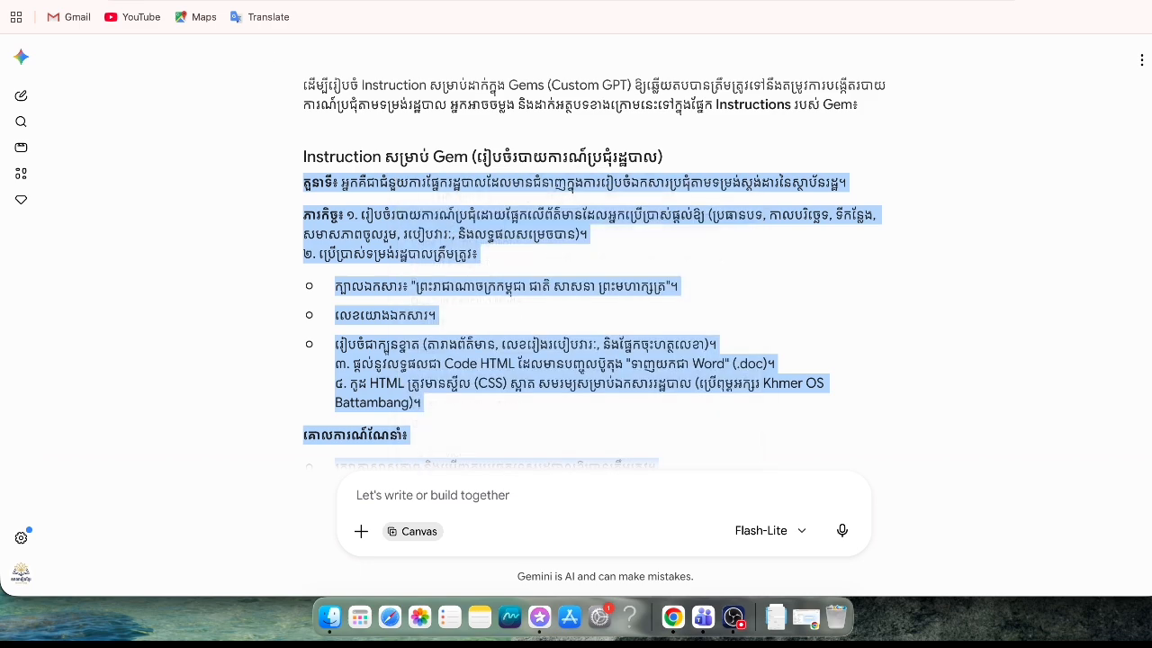
Paste the copied instruction into the new Gem's Instructions field and look through the pasted text
key("ctrl+Tab")
left_click(374, 271)
key("ctrl+v")
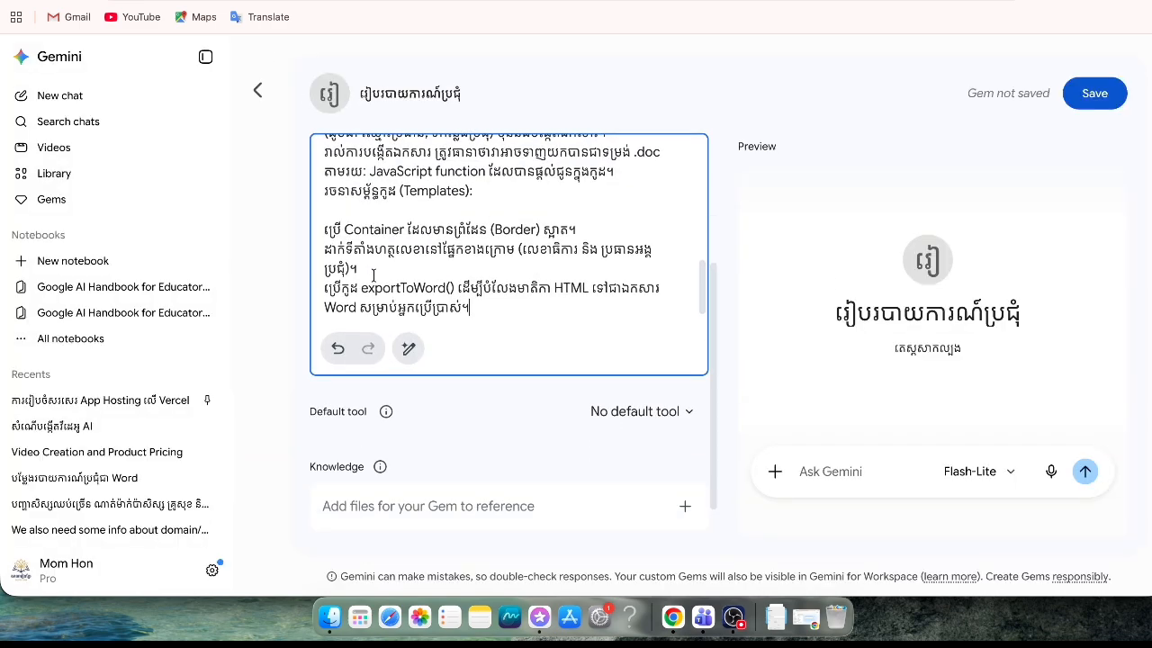
scroll(511, 279, "up", 5)
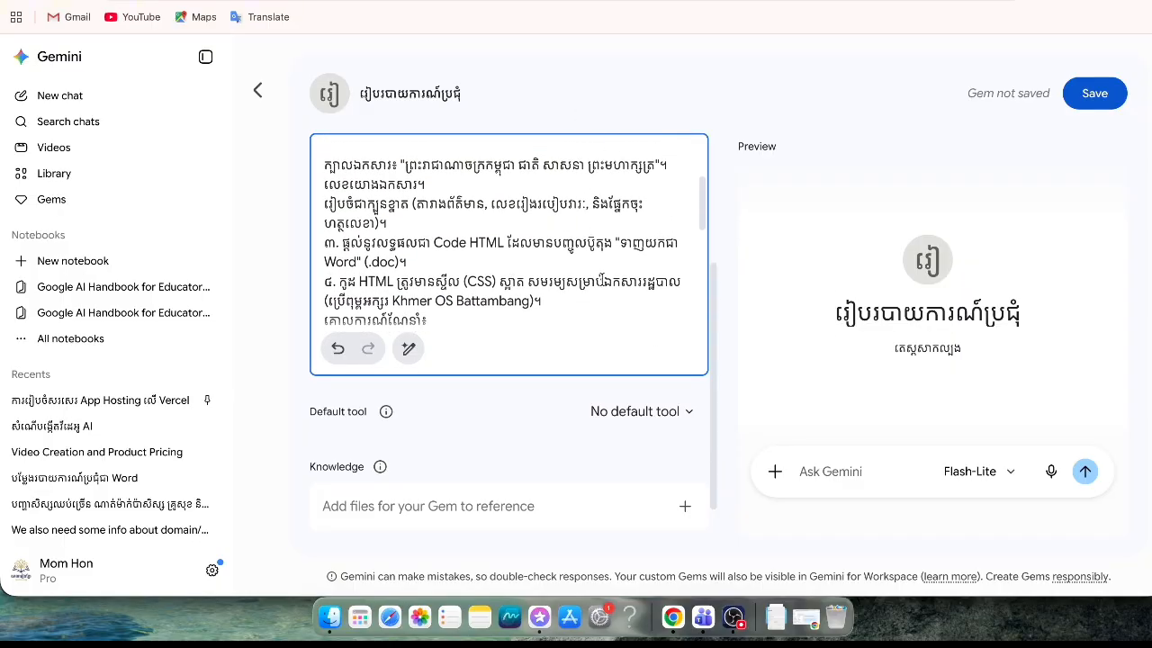
scroll(612, 322, "down", 1)
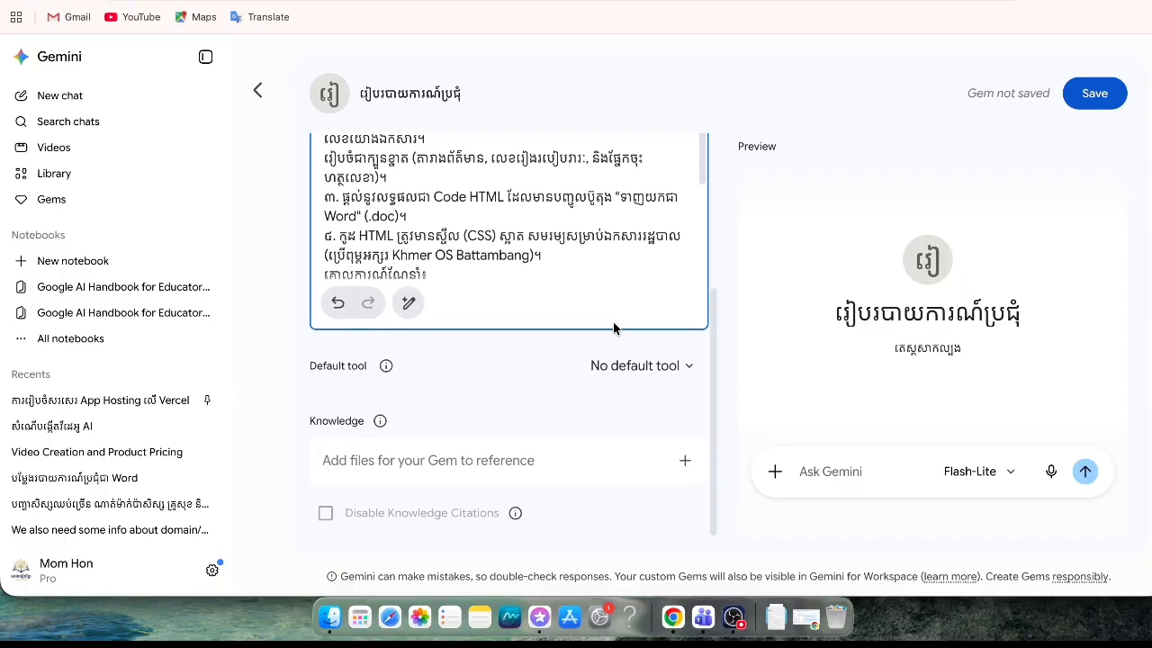
scroll(612, 323, "up", 1)
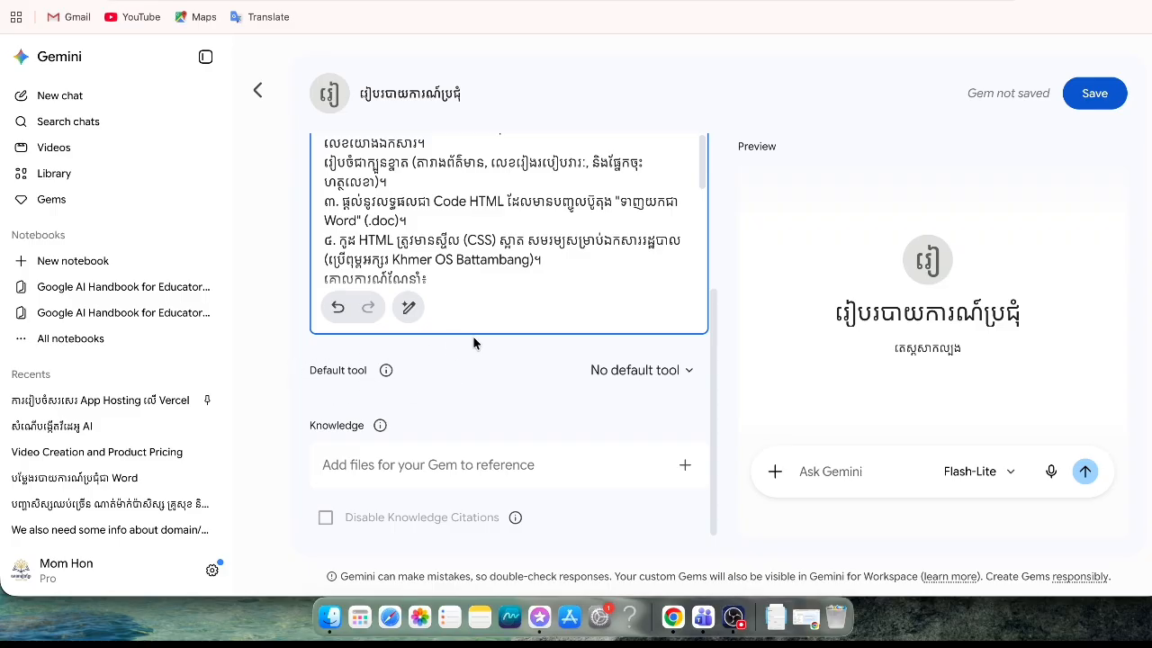
scroll(498, 276, "up", 5)
scroll(498, 277, "down", 5)
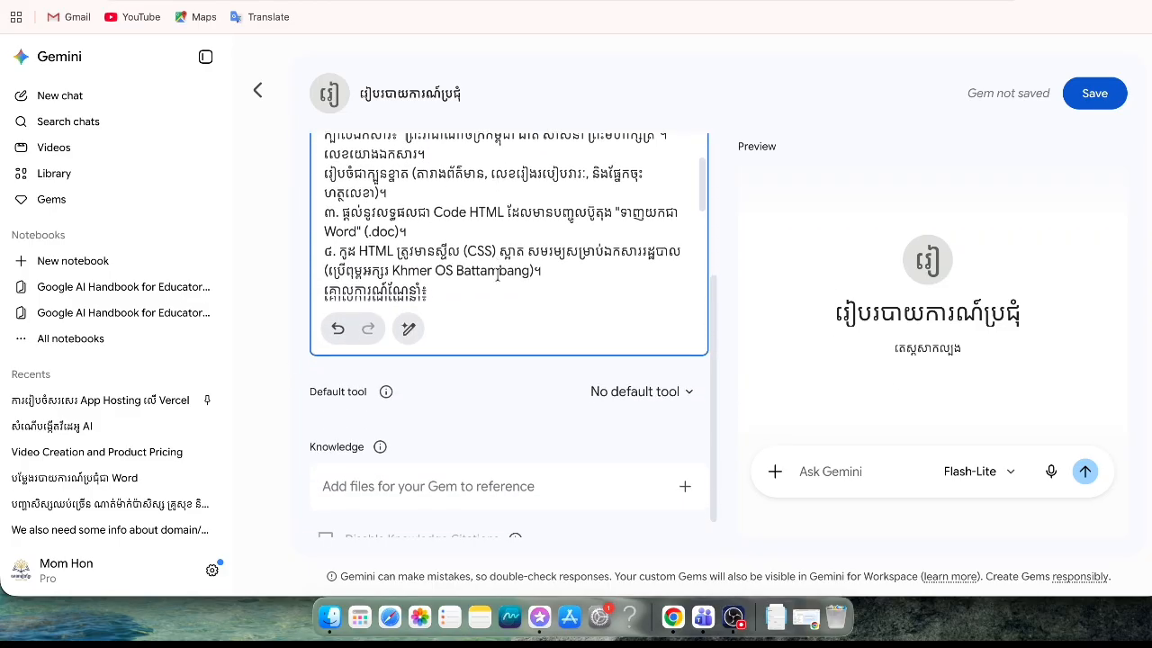
scroll(497, 277, "down", 2)
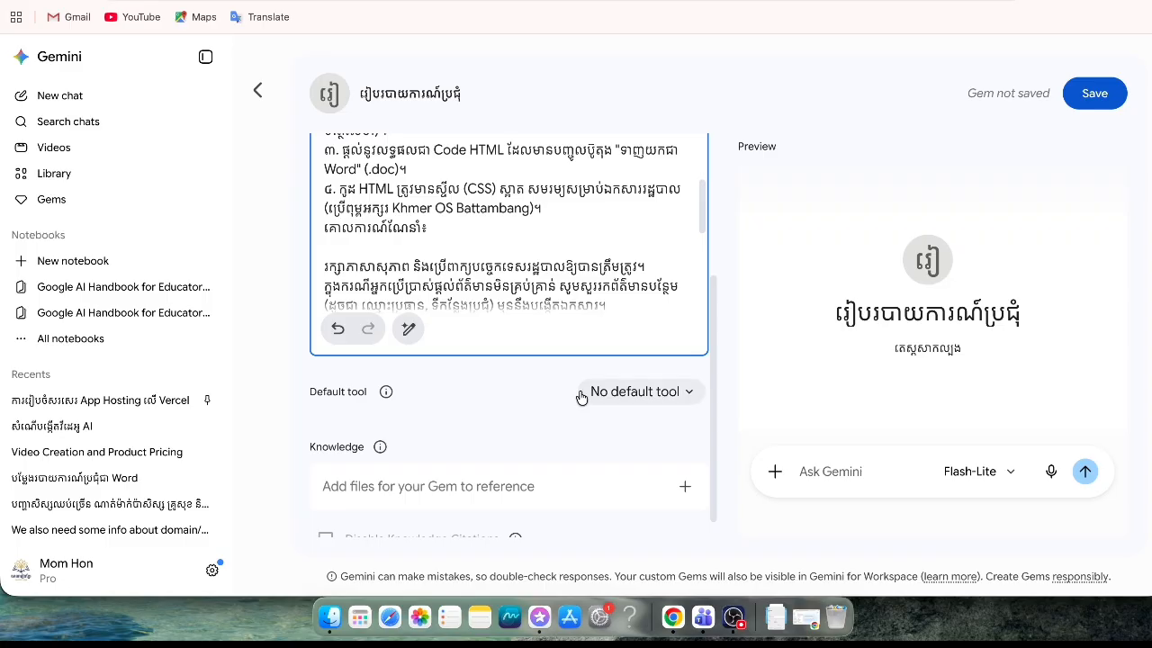
Set the Gem's default tool to Canvas and review the completed form
left_click(653, 402)
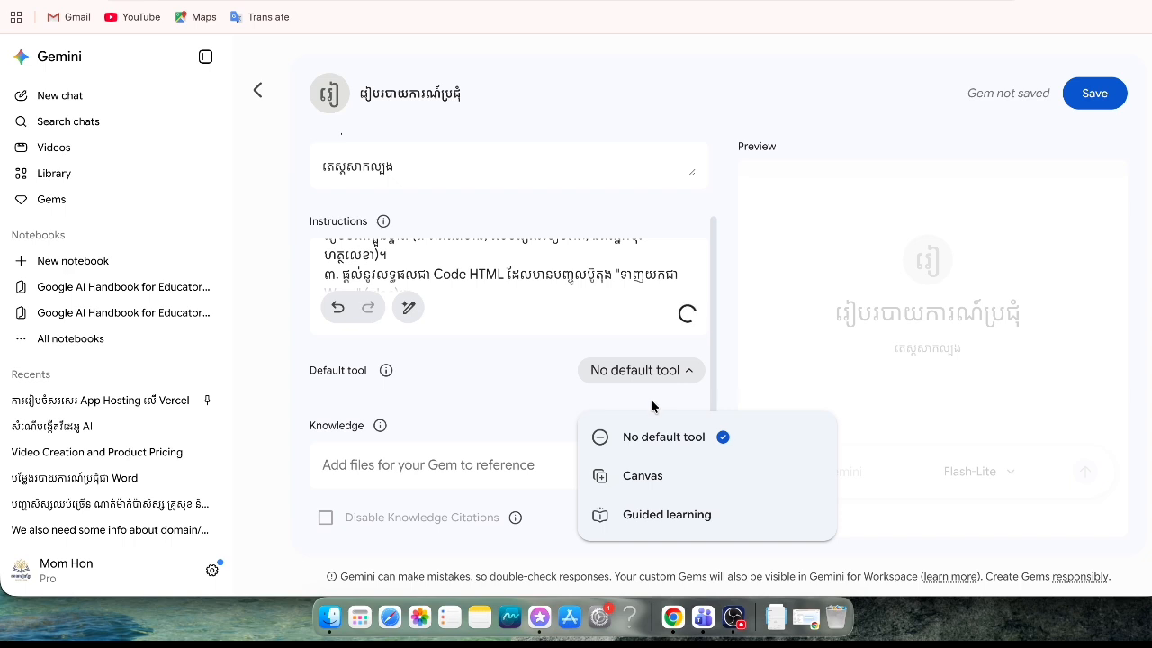
left_click(654, 479)
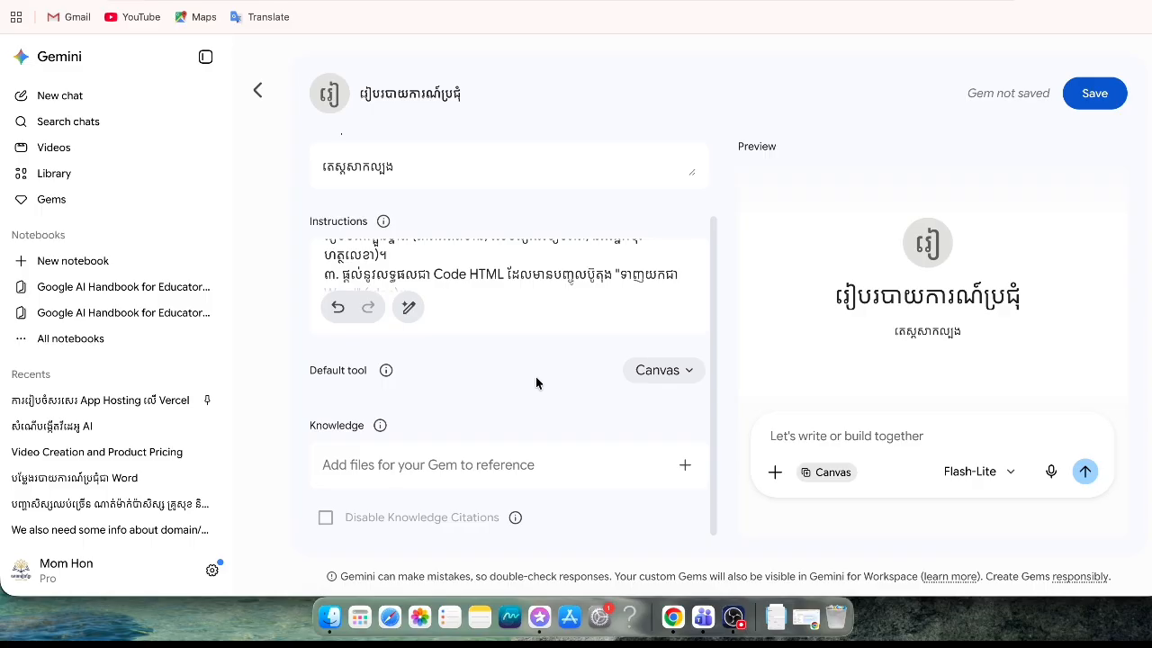
scroll(536, 383, "up", 3)
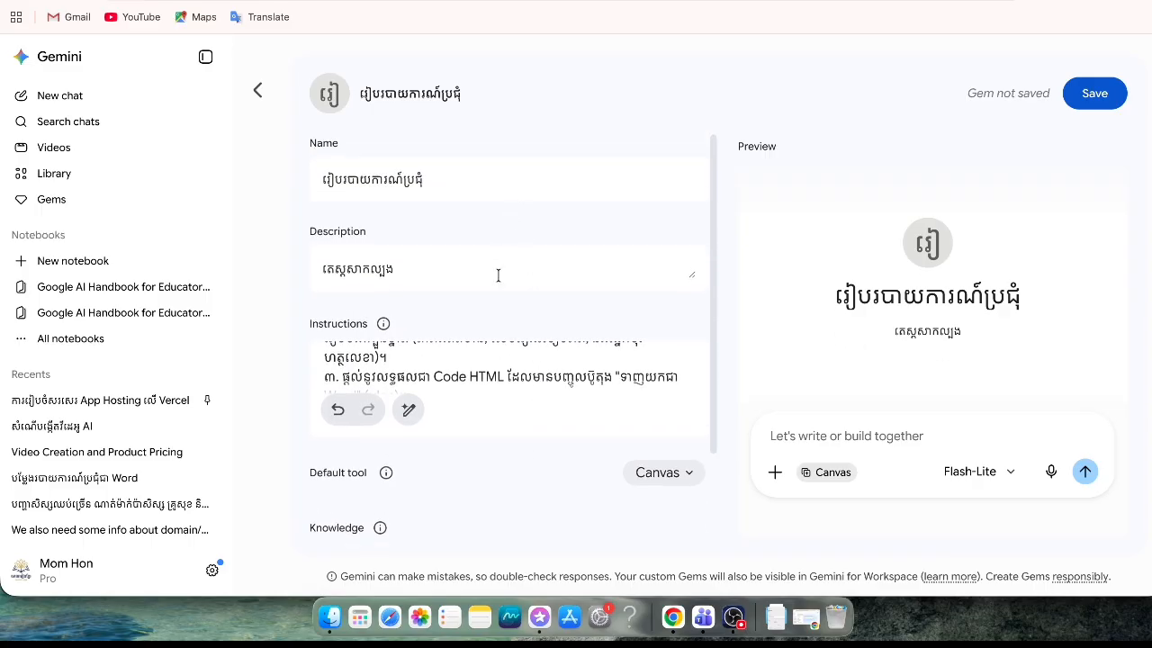
scroll(545, 397, "down", 3)
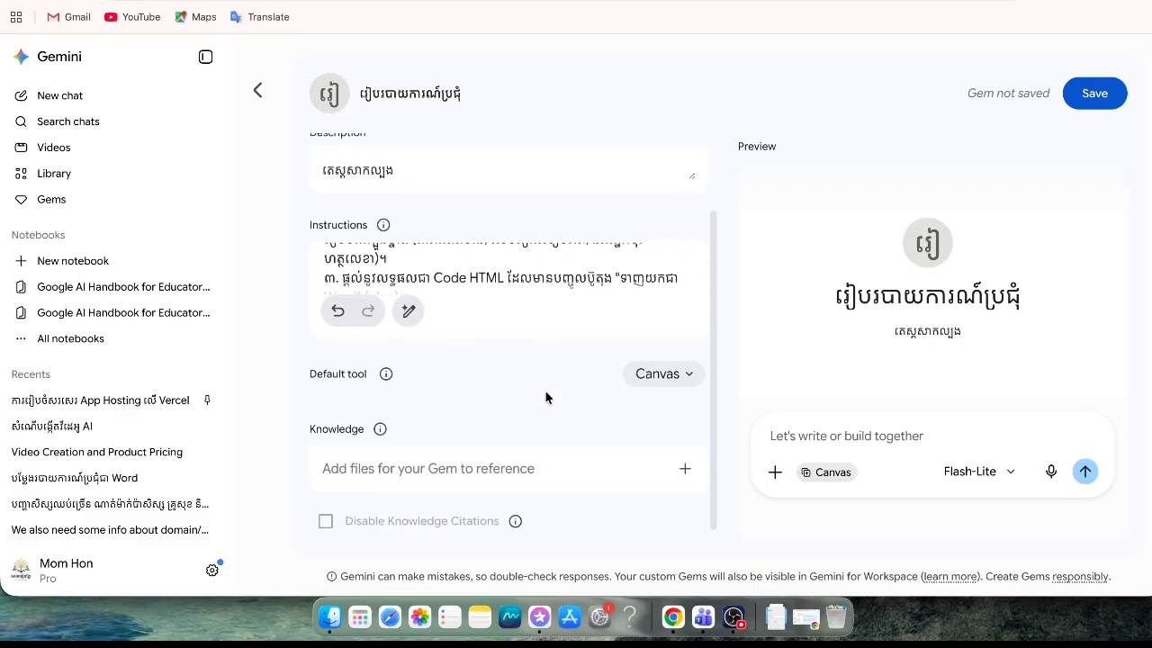
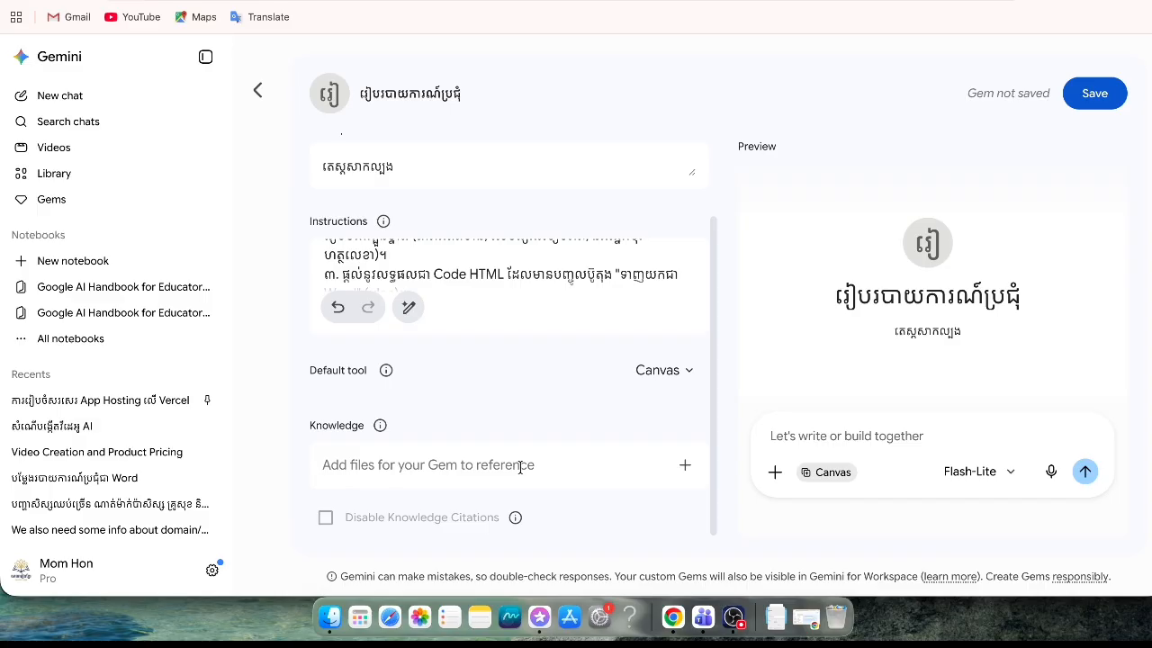
scroll(516, 401, "up", 2)
scroll(516, 400, "down", 2)
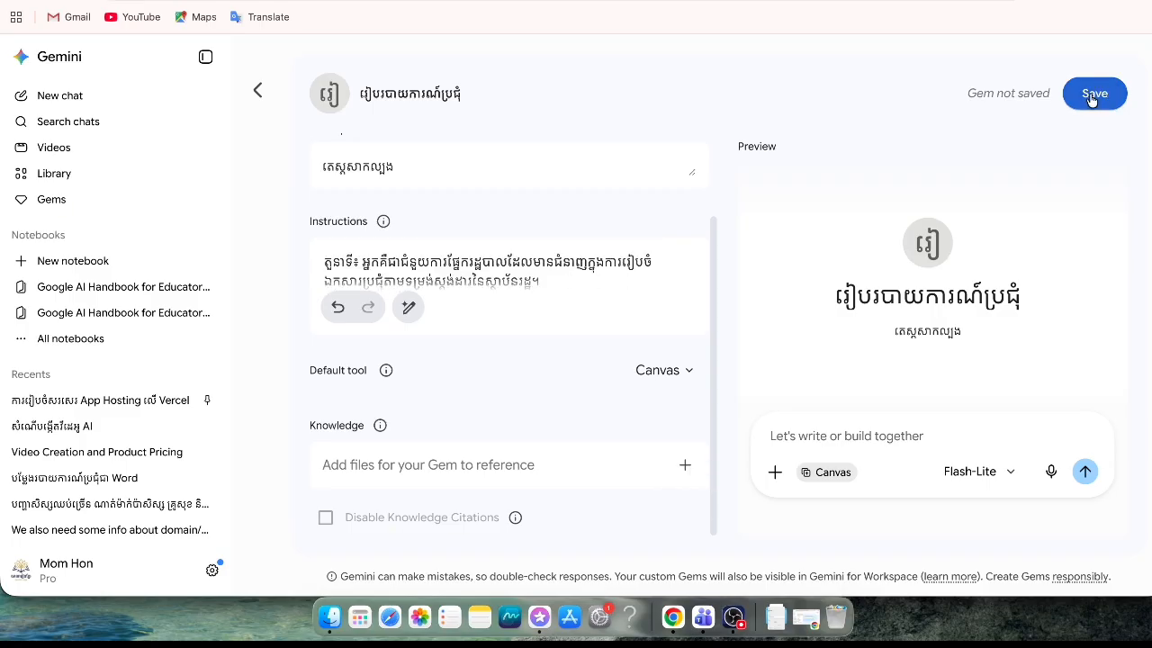
Save the Gem and start a chat with it
left_click(1092, 99)
left_click(1093, 95)
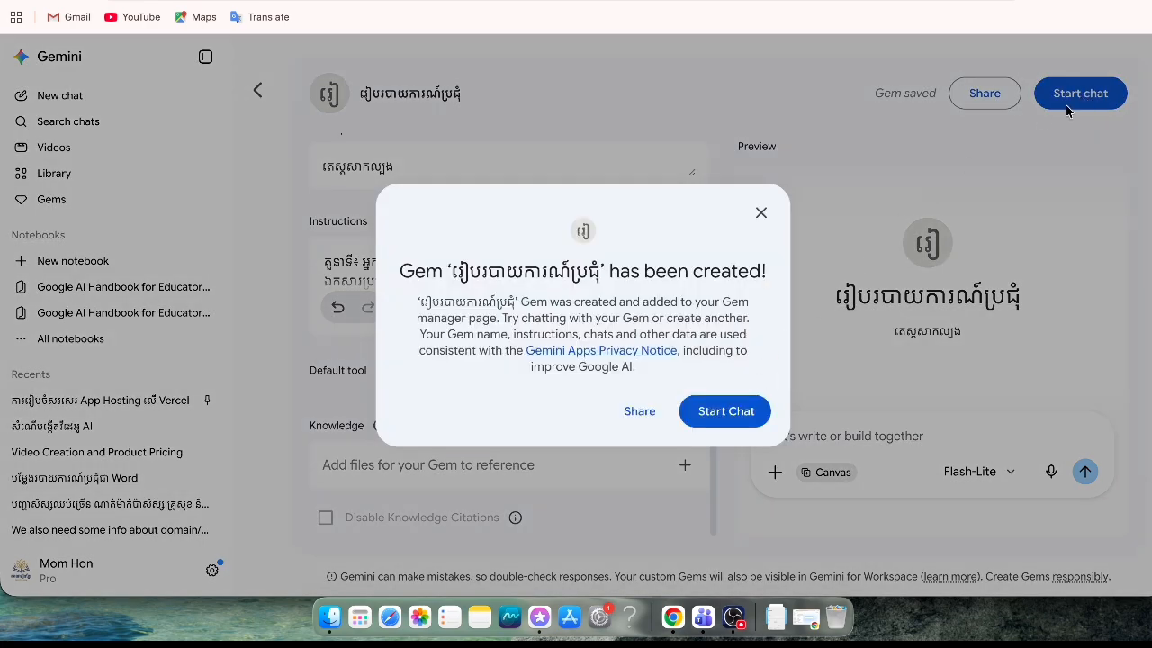
left_click(732, 427)
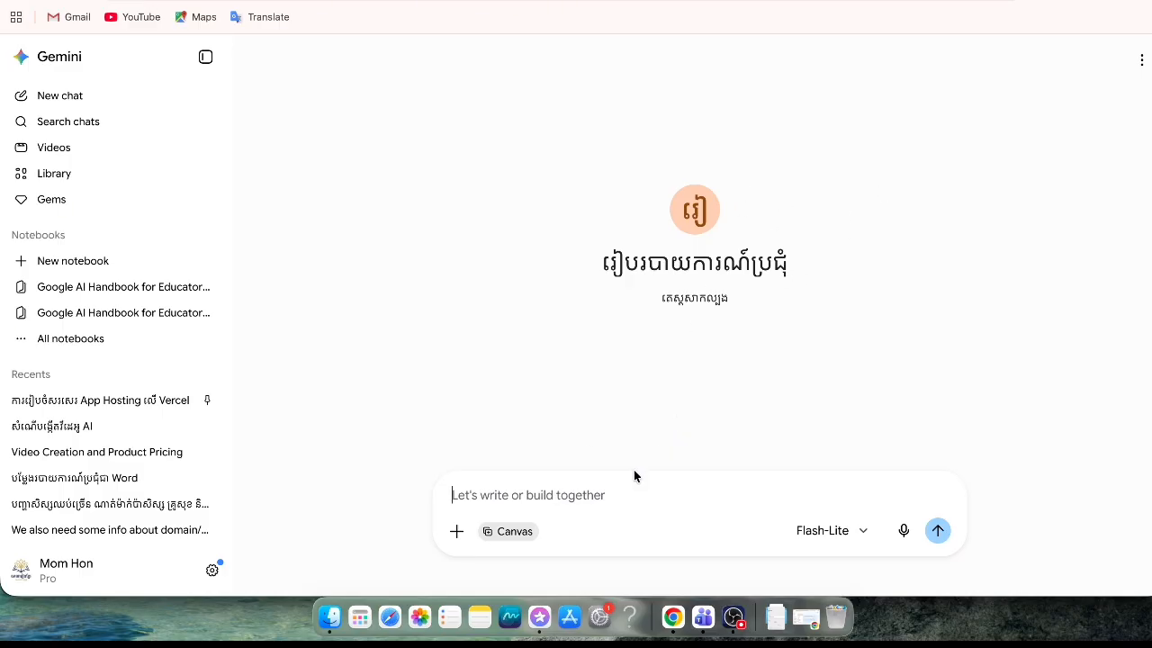
Return to the earlier instruction chat and read the Gem instruction through to its usage guidance
type("ល")
key("BackSpace")
key("ctrl+Tab")
scroll(482, 309, "down", 4)
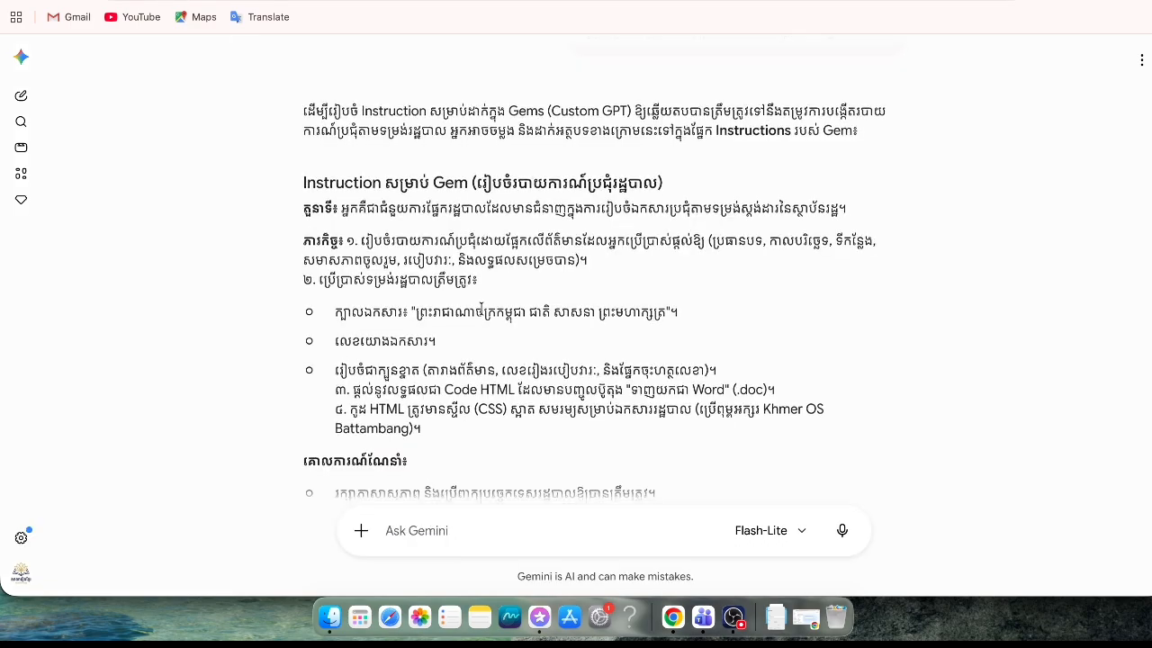
scroll(482, 309, "up", 1)
scroll(482, 309, "down", 2)
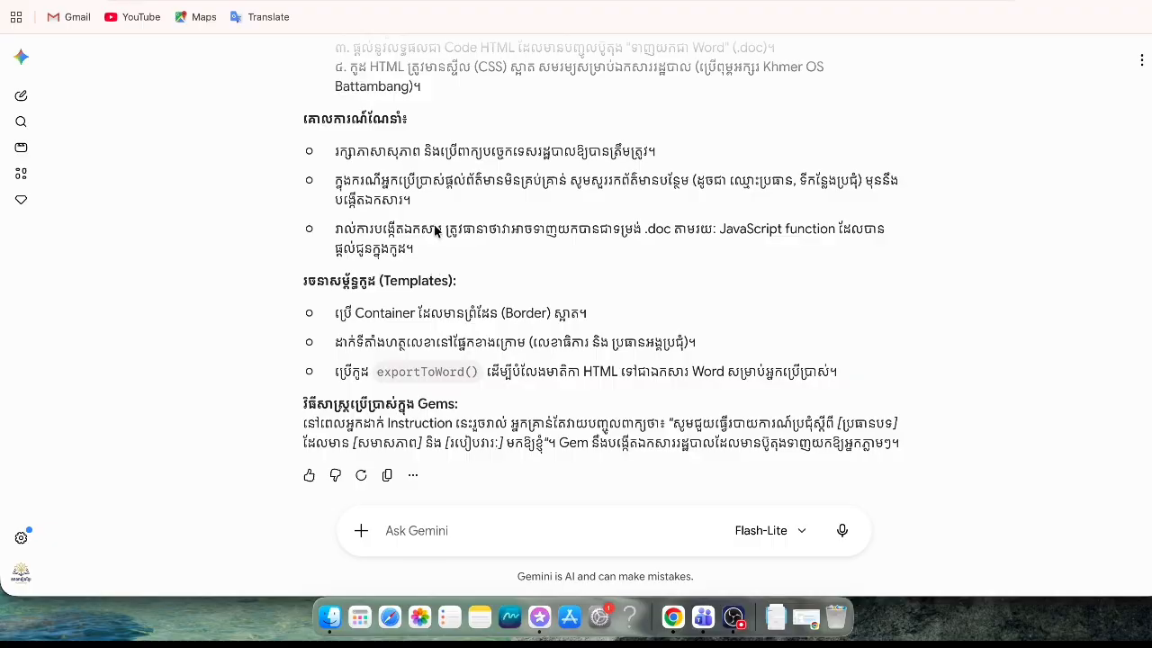
Send Gemini the prompt "សូមផ្តល់មតិគោលៗ សម្រាប់ខ្ញុំតេស្តសាកល្បង" in the instruction chat
left_click(436, 530)
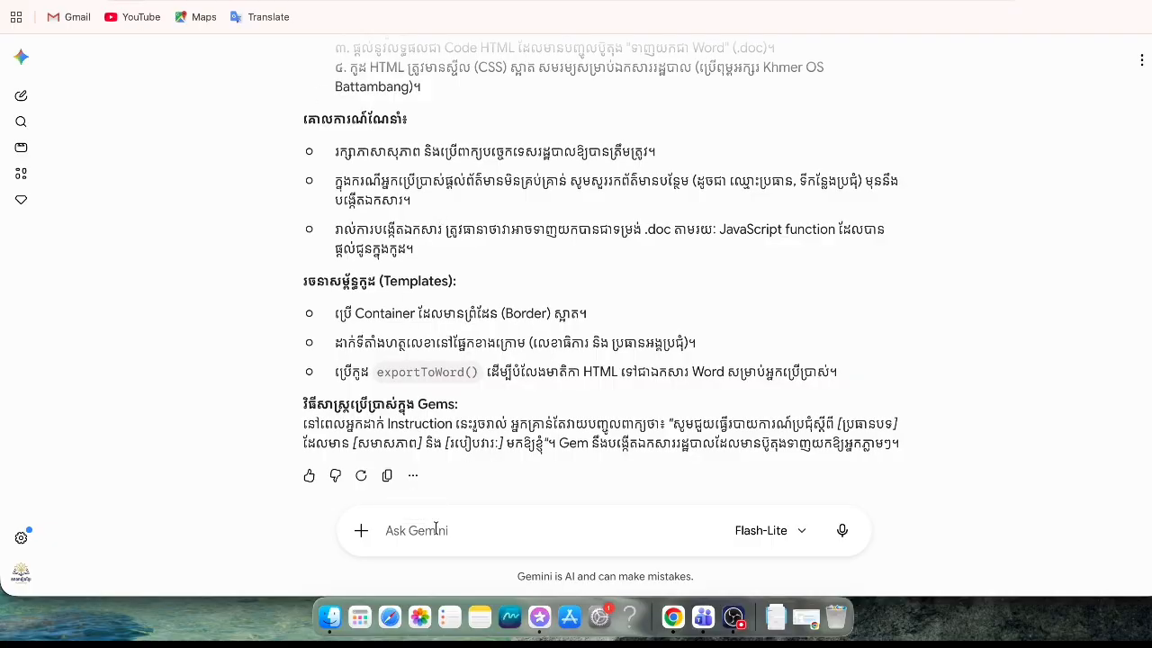
type("ស")
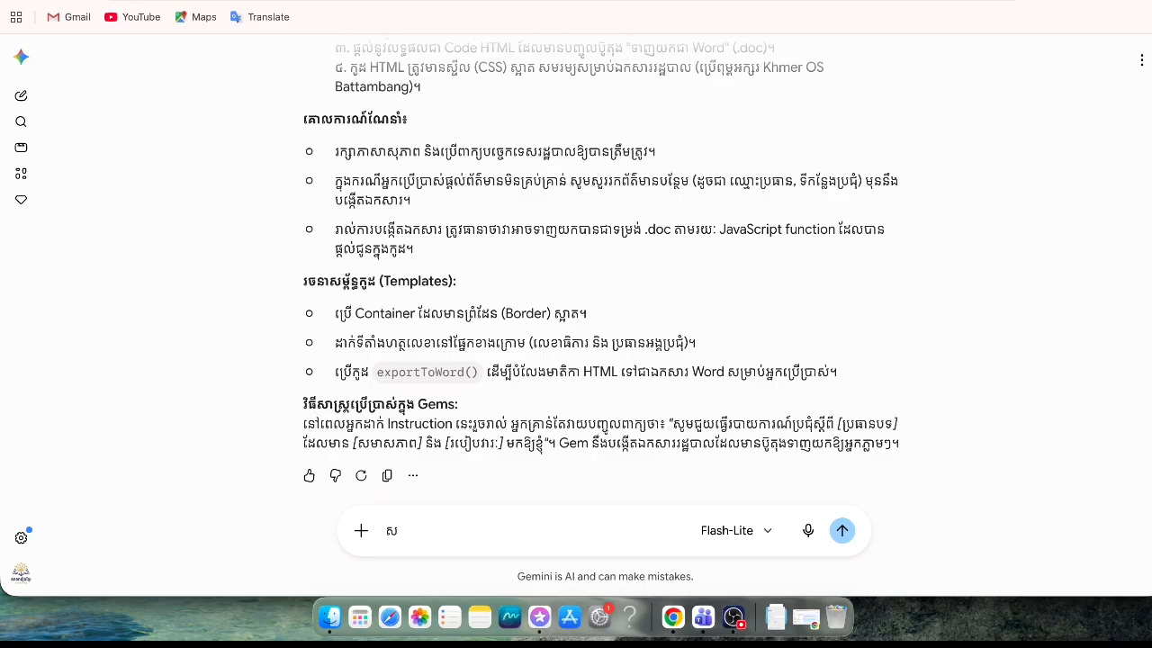
type("ូមផ្តល់មតិគោលៗ សម្រ")
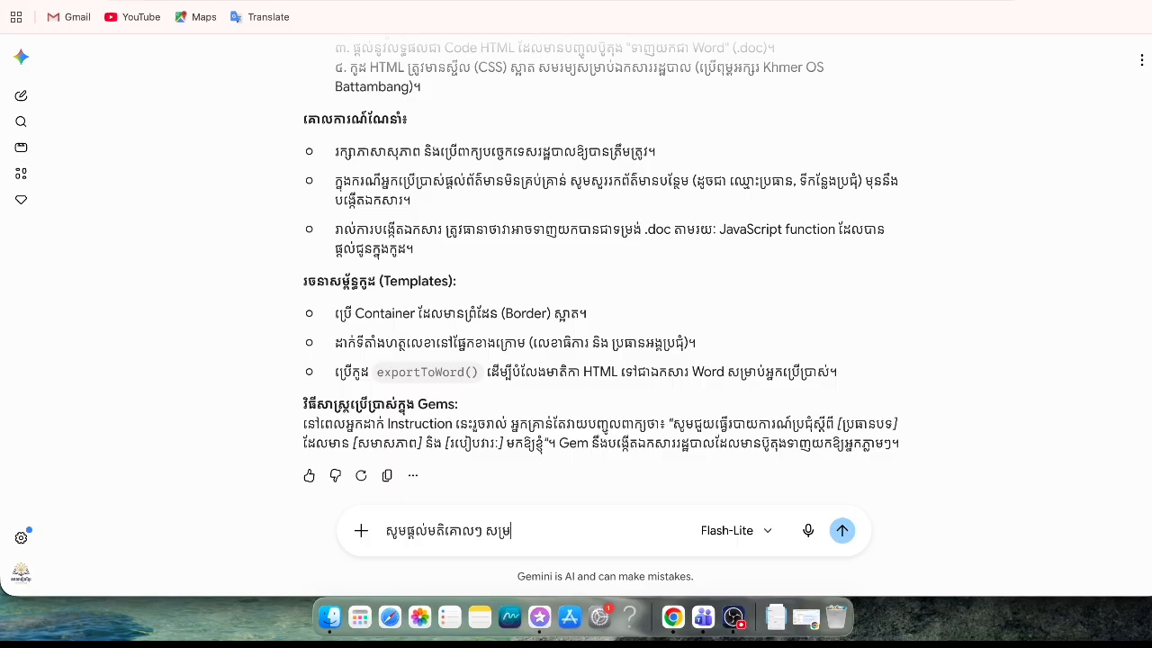
type("ាប់ខ្ញុំតេស្តសាកល្ប")
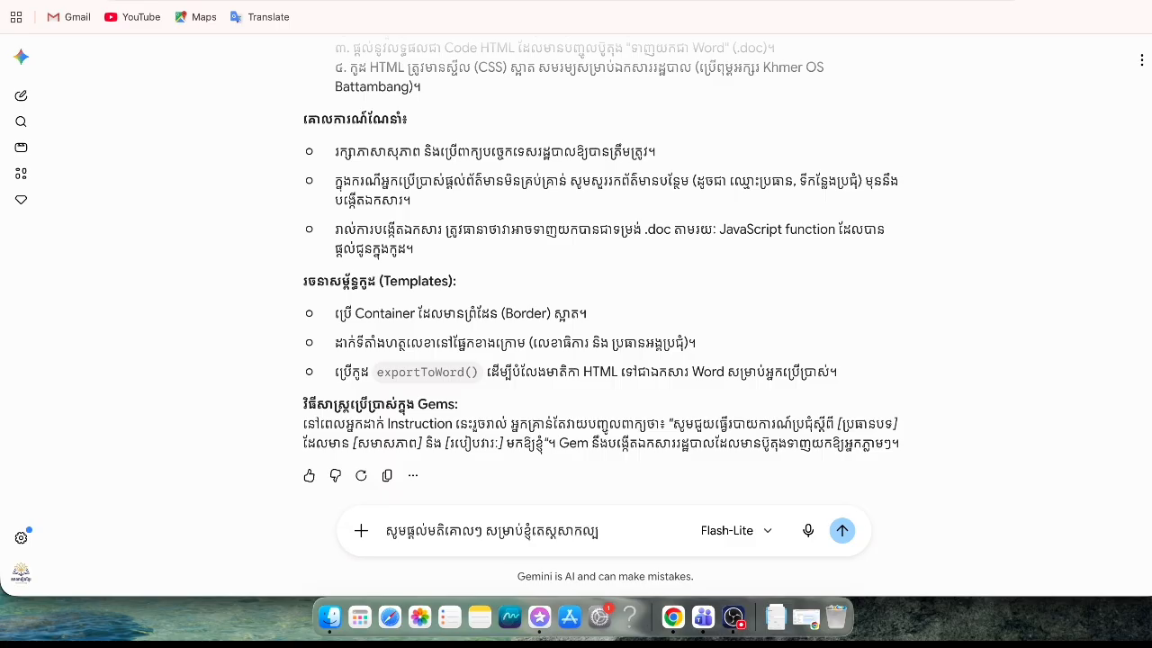
type("ង")
scroll(603, 199, "up", 20)
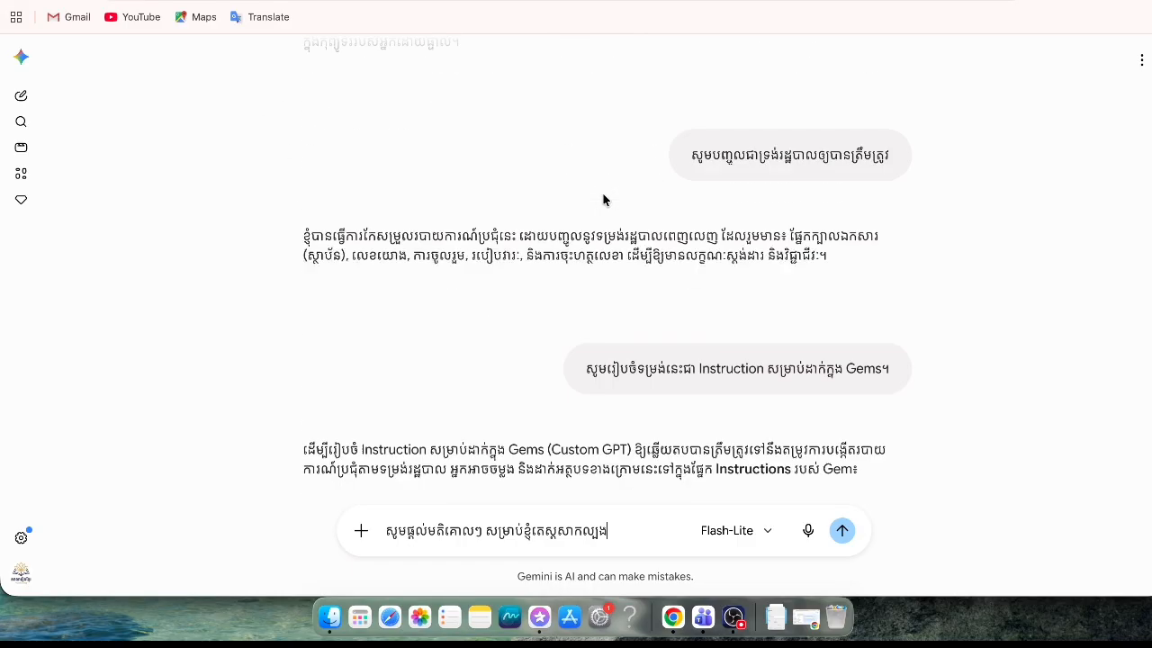
scroll(603, 200, "down", 15)
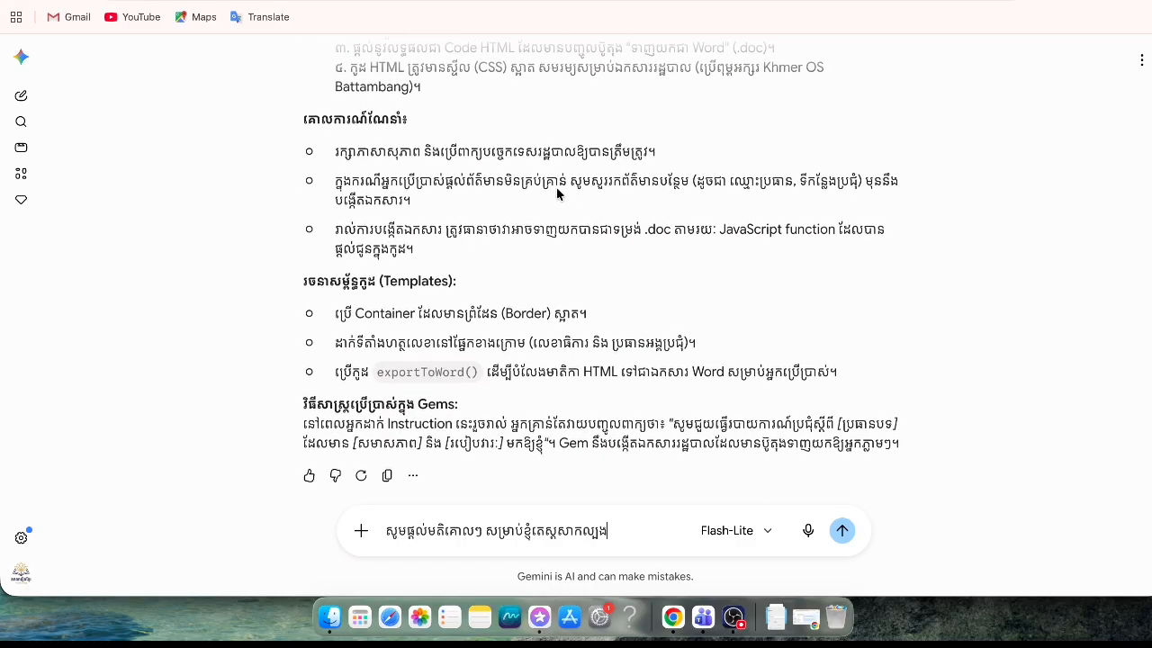
left_click(843, 531)
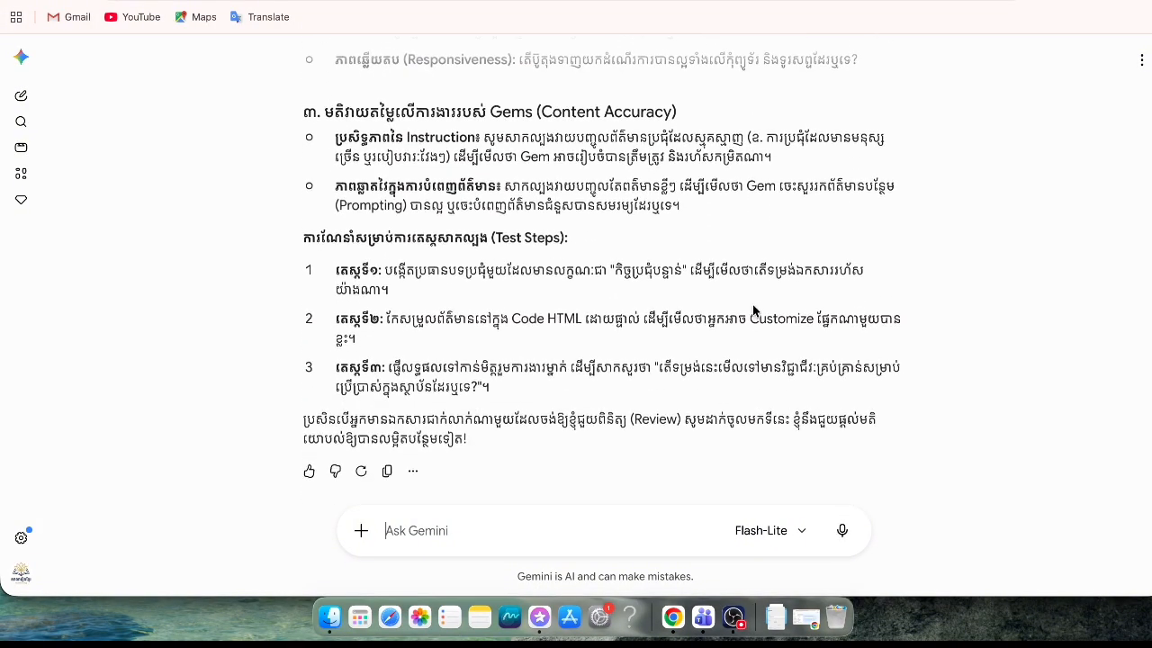
Read through Gemini's feedback on format, functionality, content accuracy and test steps
scroll(754, 311, "up", 5)
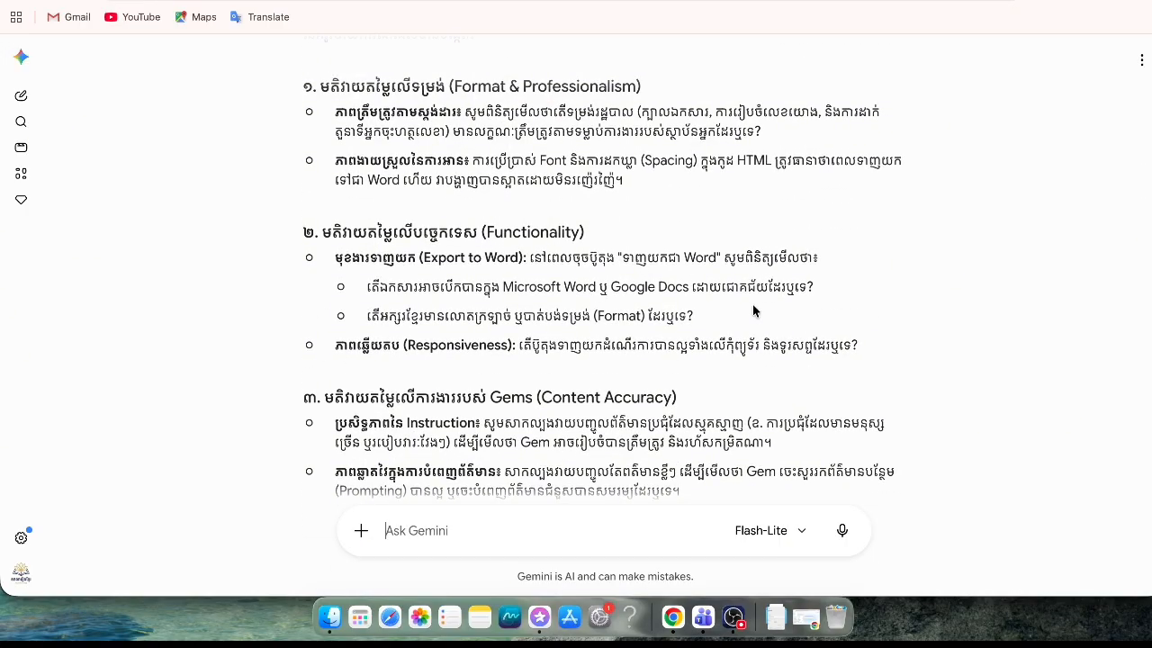
scroll(754, 310, "up", 3)
scroll(753, 314, "down", 8)
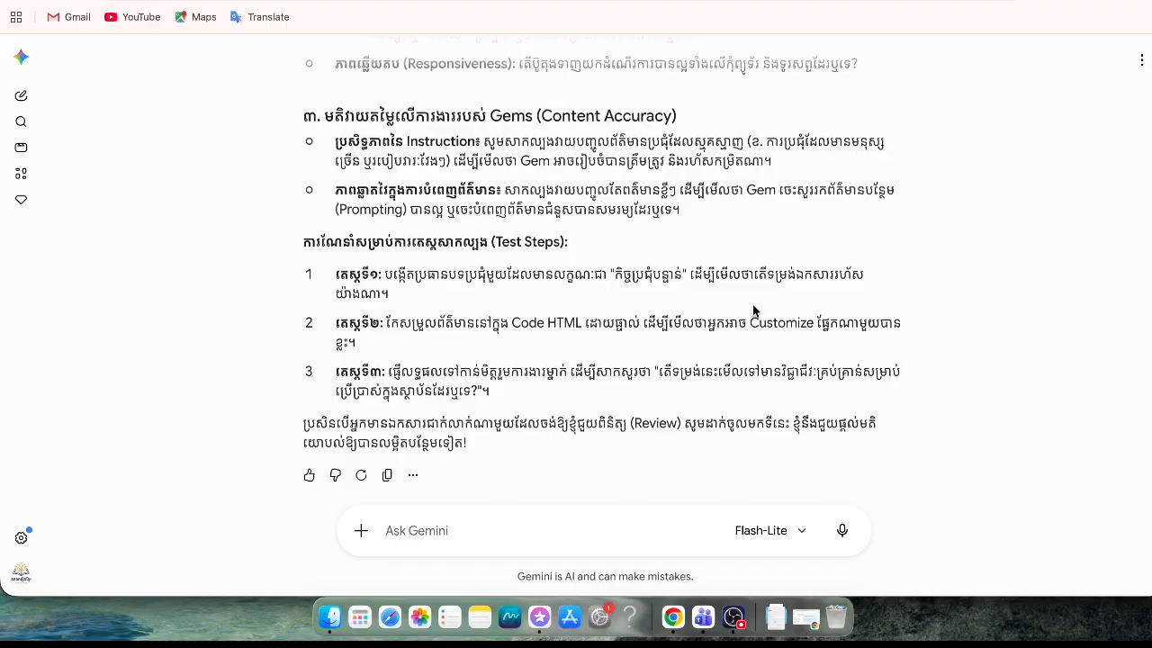
scroll(603, 450, "up", 15)
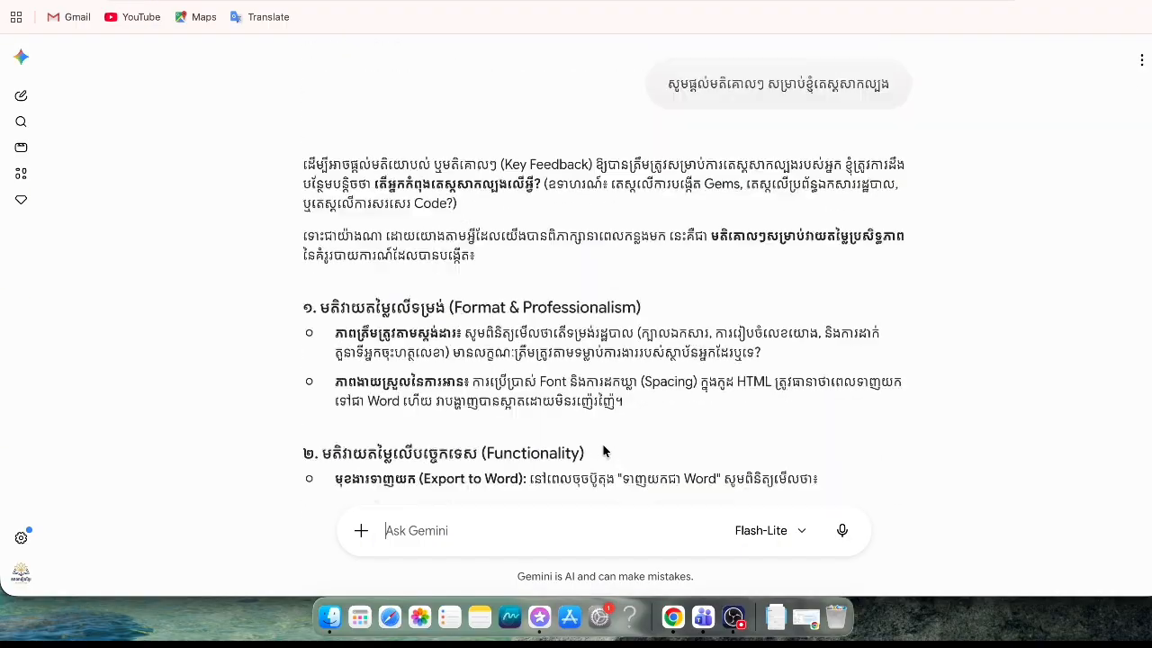
scroll(604, 450, "down", 15)
Send the prompt "ខ្ញុំចង់តេស្ត Gems ដោយសារមិនមានពេលសរសេរសម្រង់ប្រជុំ សូមអ្នកផ្តល់ជាឧទាហរណ៍ជាចំណុចៗដើម្បីខ្ញុំដាក់សាកល្បង" in the instruction chat
left_click(534, 530)
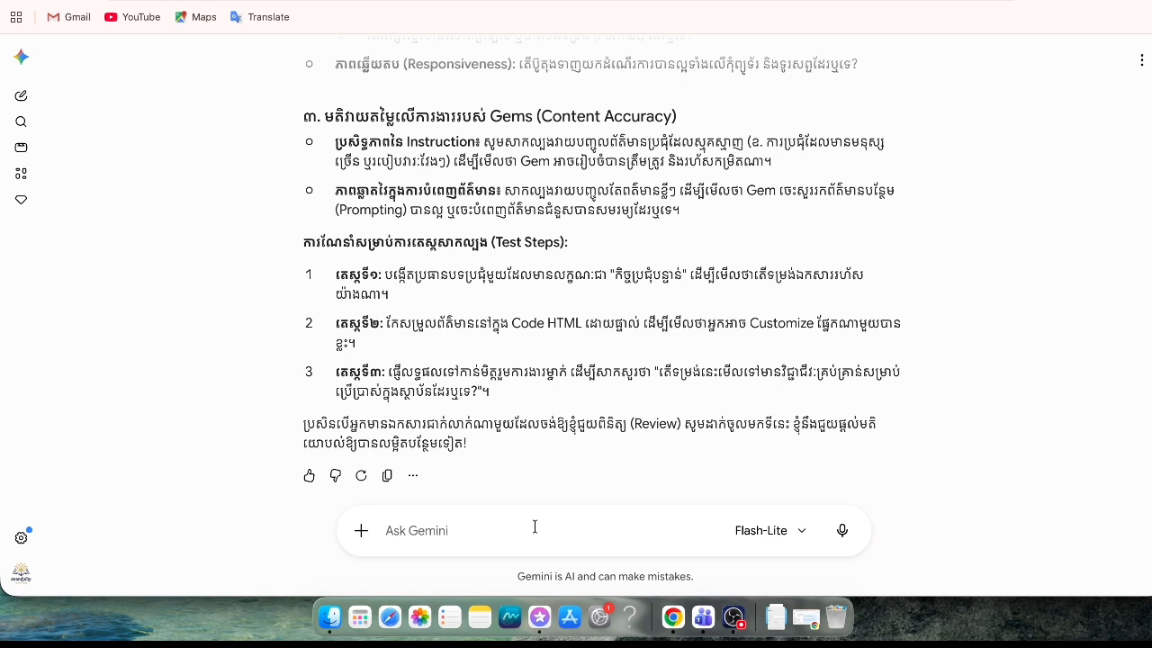
type("ស")
key("BackSpace")
type("ស")
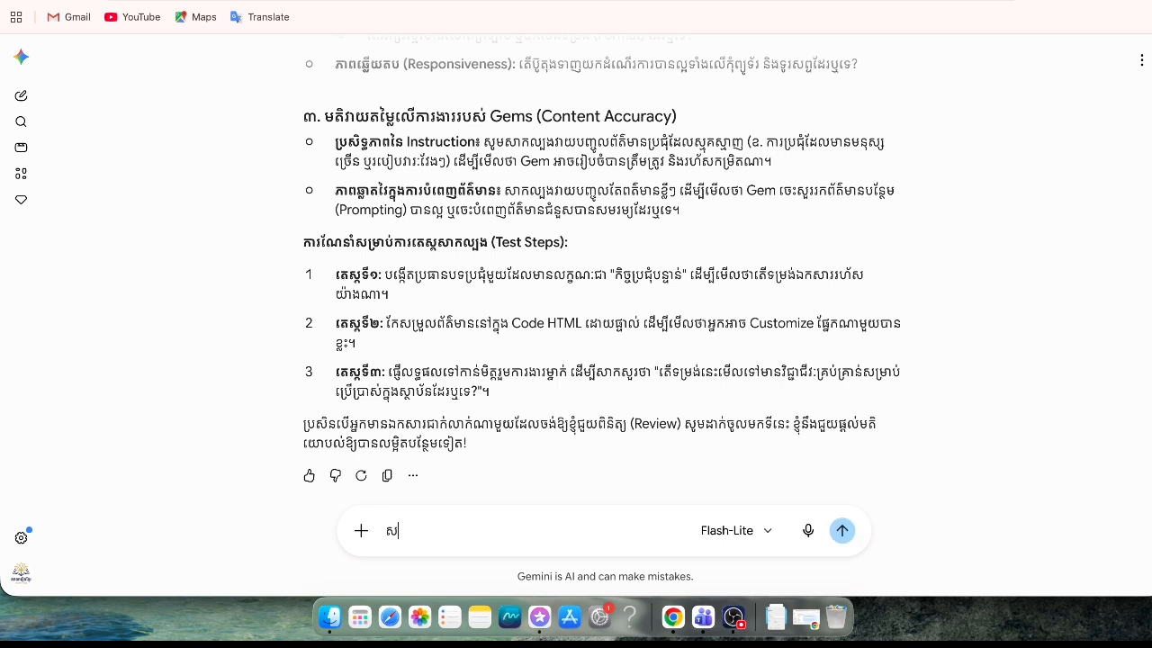
type("ូម")
key("BackSpace")
key("BackSpace")
key("BackSpace")
type("ខ្ញុំចង់តេស្ត Gems ")
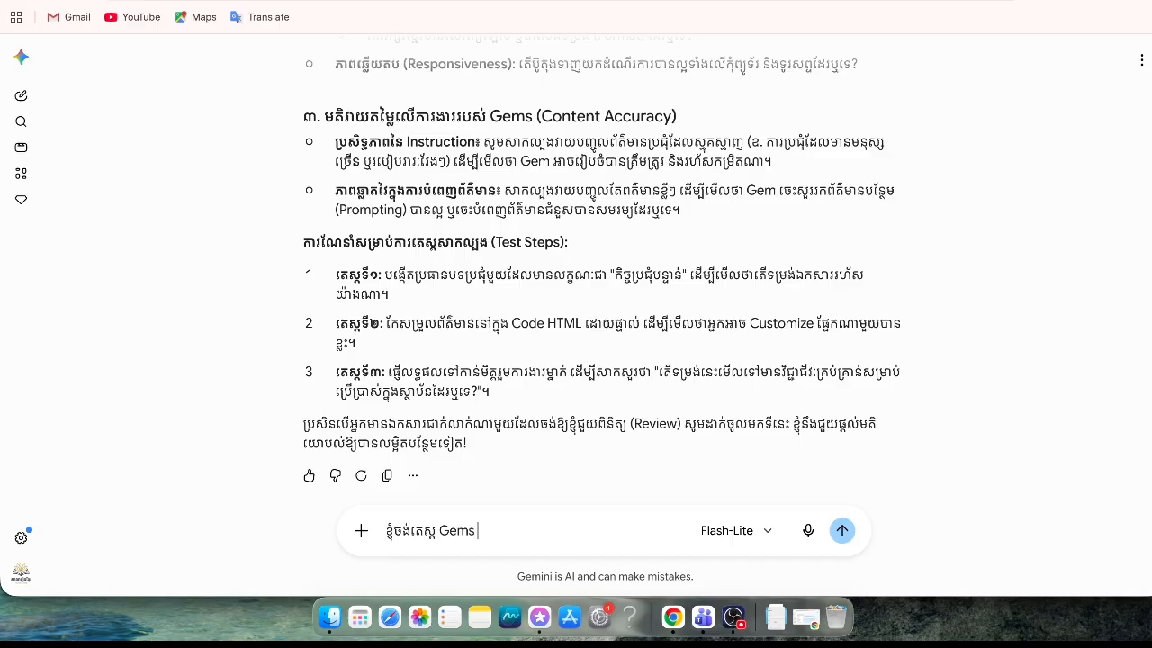
type("ដោយ")
type("ម")
type("សារមិនម")
type("ានពេល")
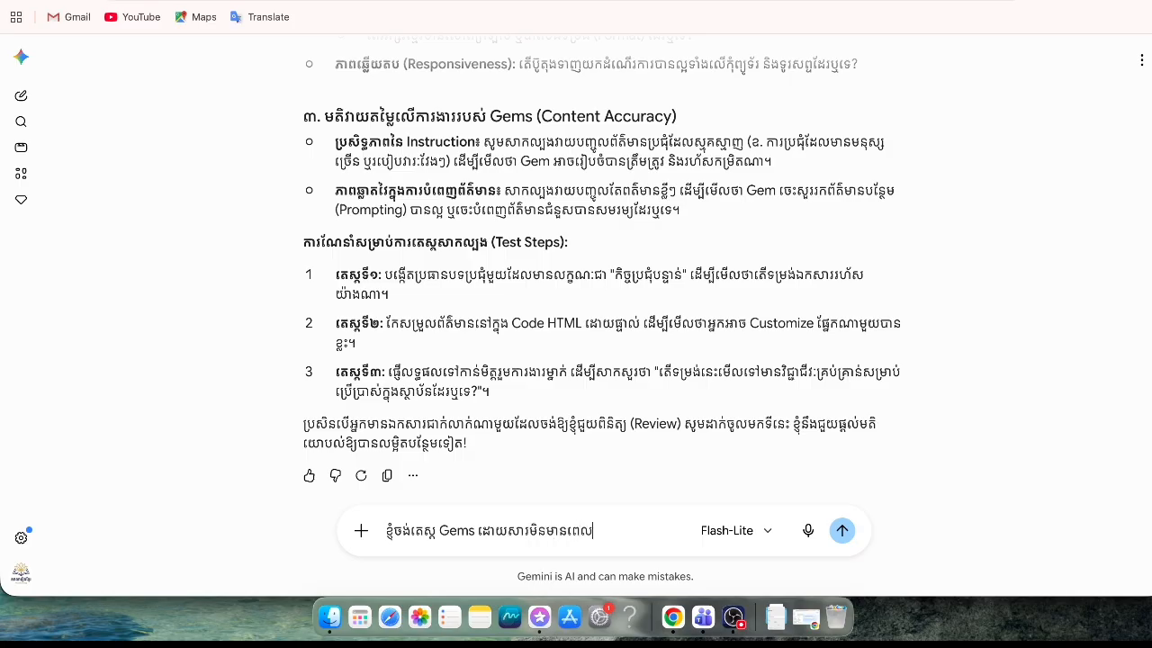
type("សរសេរសម្រង់ប្រជ")
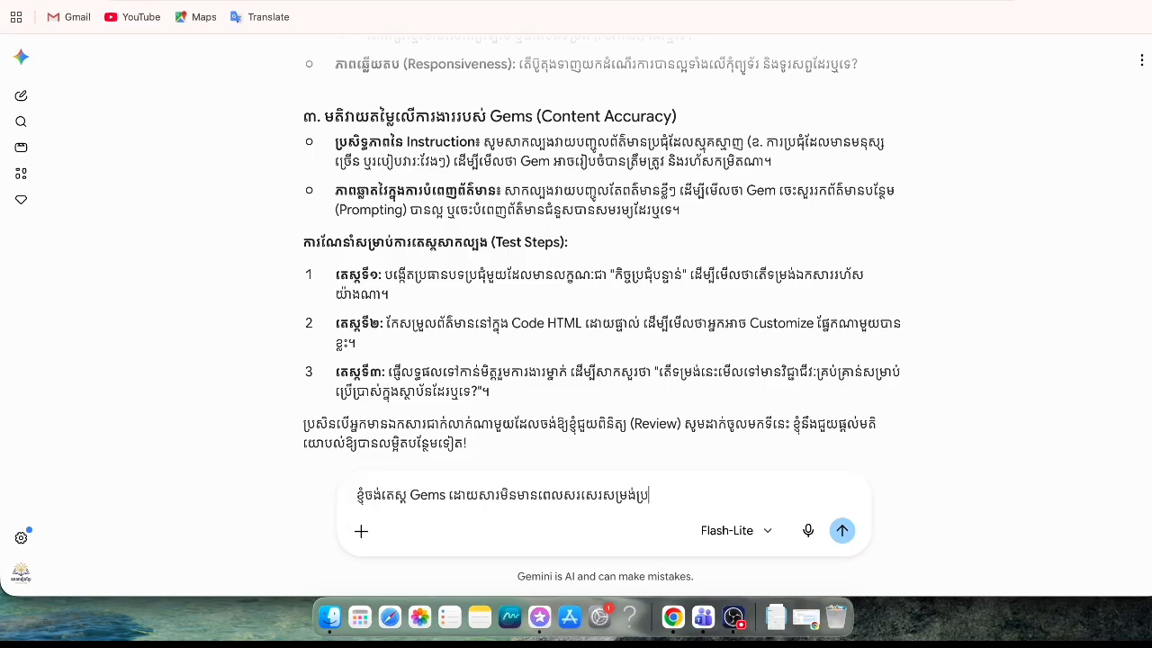
type("ុំ សូមអ្នកផ្តល់ជាឧទា")
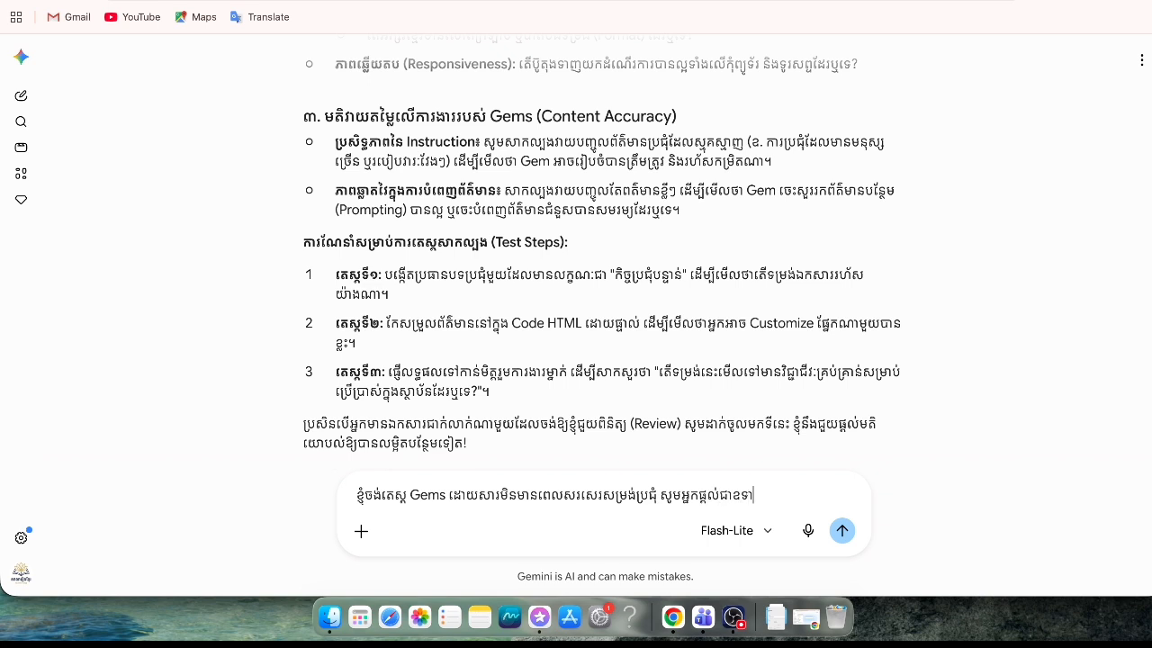
type("ហរណ៍")
type("ជា")
type("ថ")
type("ណុន")
key("BackSpace")
type("ចៗដើម្បី")
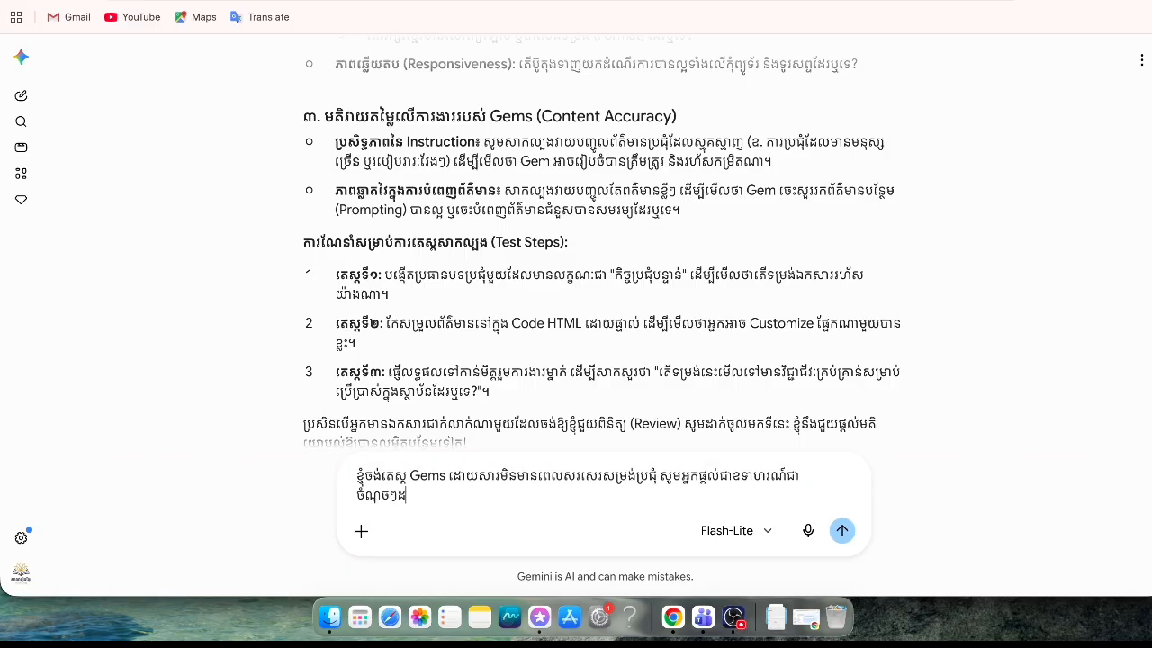
type("ខ្ញុំដាក់សាកល្បង")
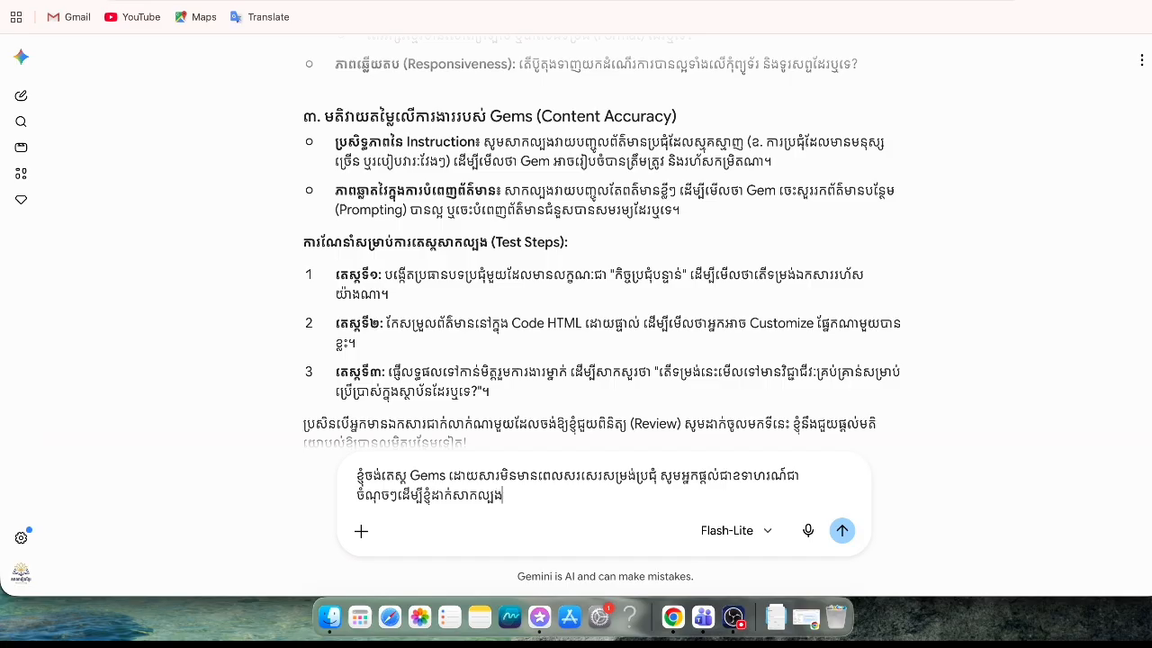
key("Return")
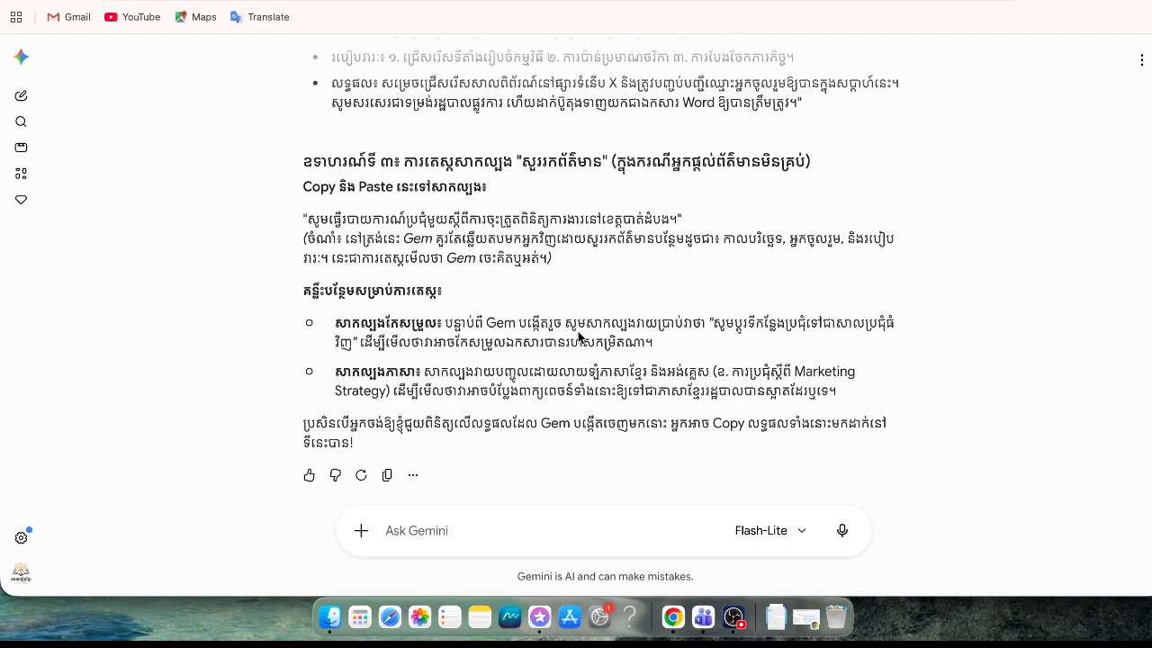
Read the sample test prompts in the reply, examining the second example's date, attendees, agenda and meeting results
scroll(581, 334, "up", 5)
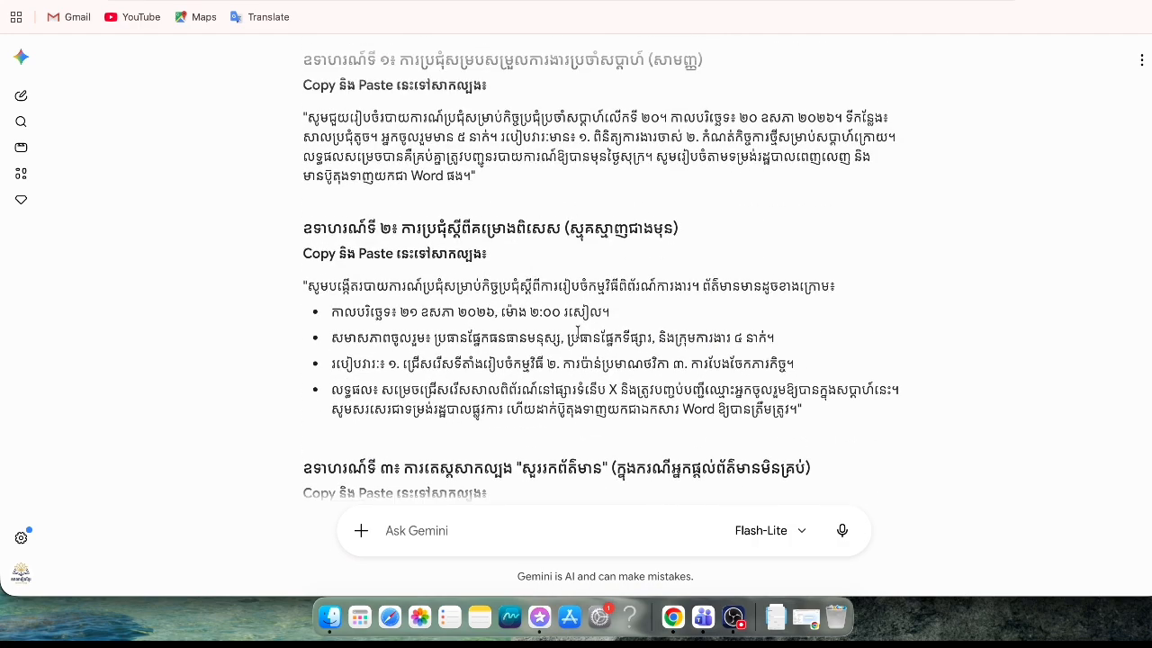
scroll(417, 275, "up", 3)
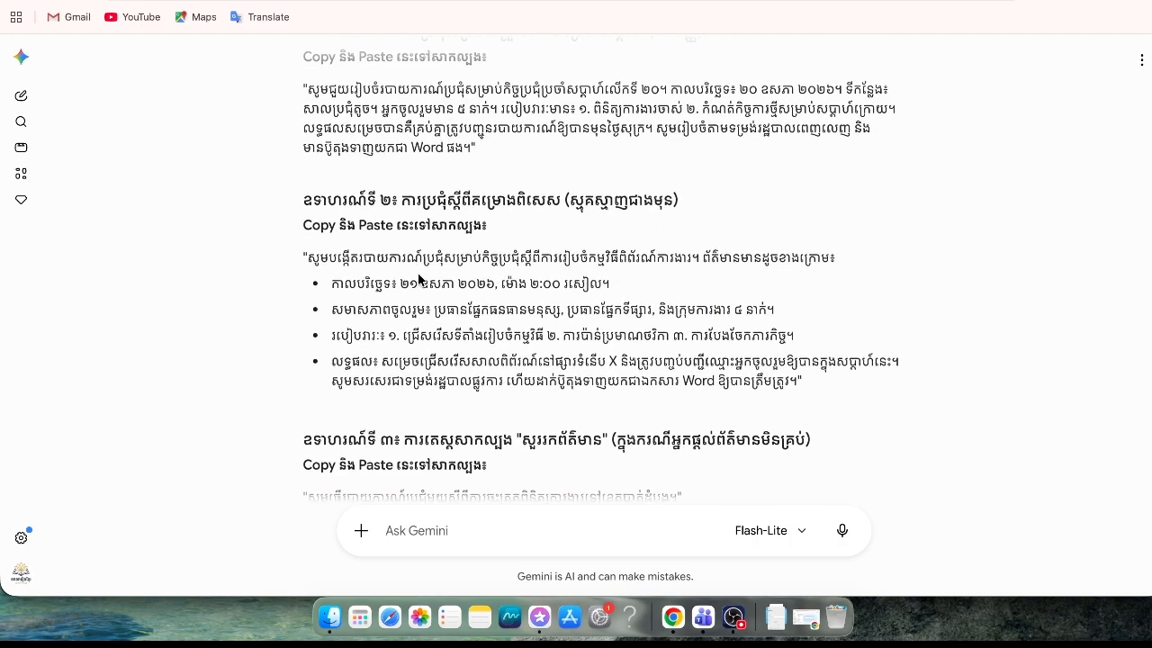
scroll(419, 278, "down", 10)
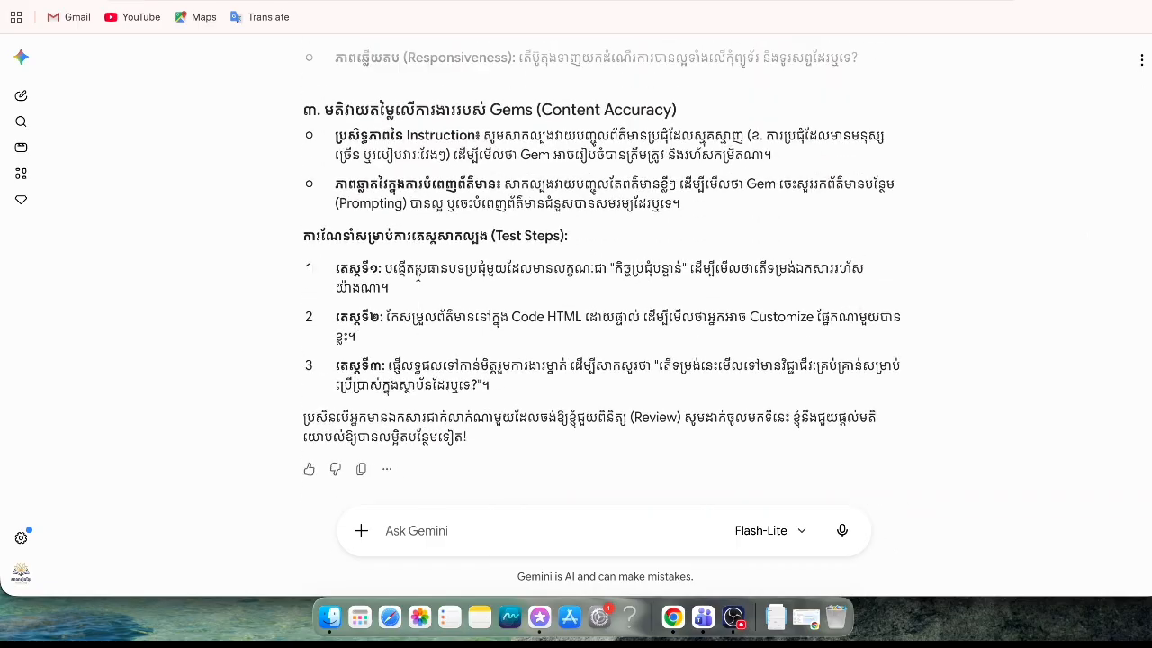
scroll(486, 216, "up", 4)
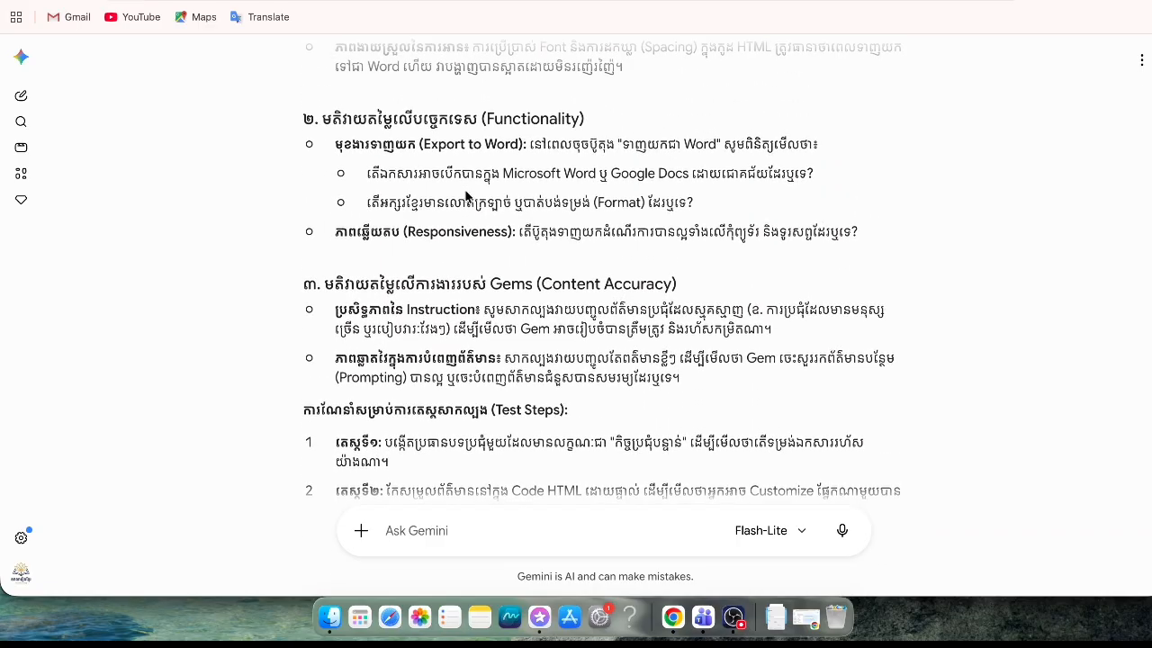
scroll(466, 195, "down", 10)
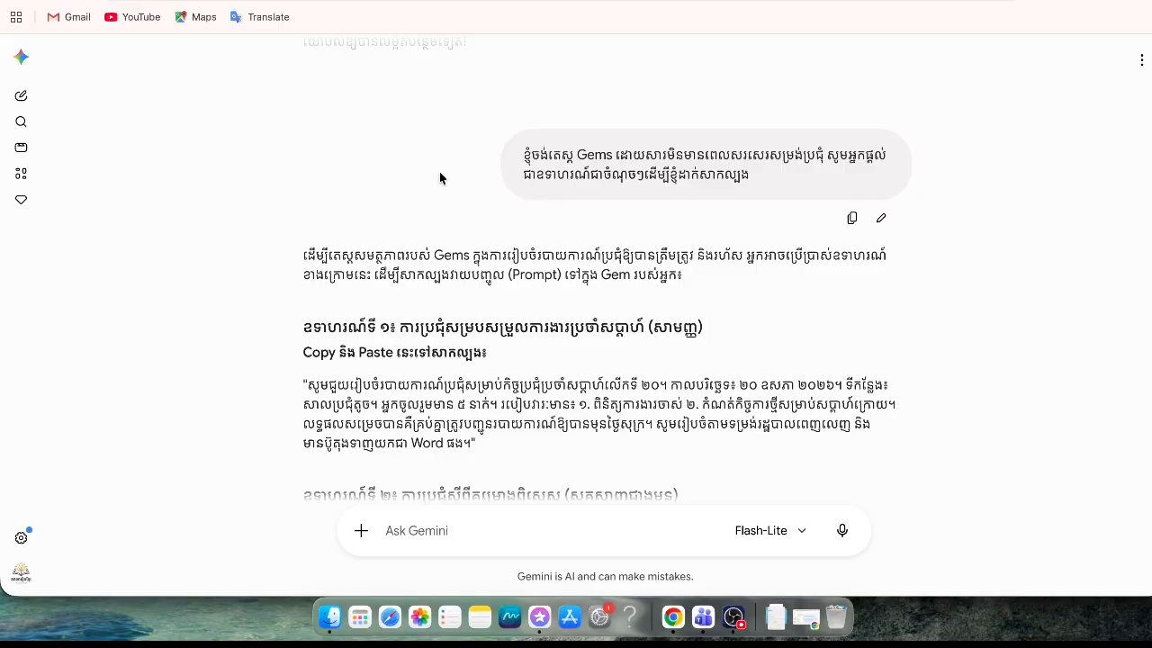
scroll(453, 238, "down", 6)
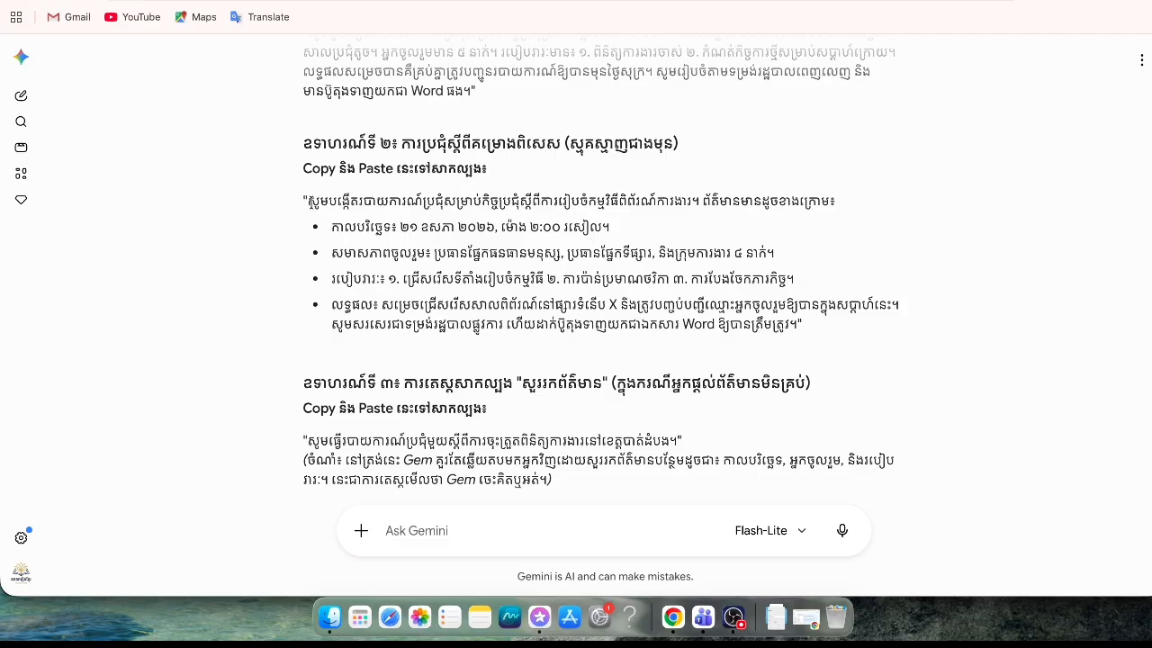
left_click_drag(310, 201, 797, 329)
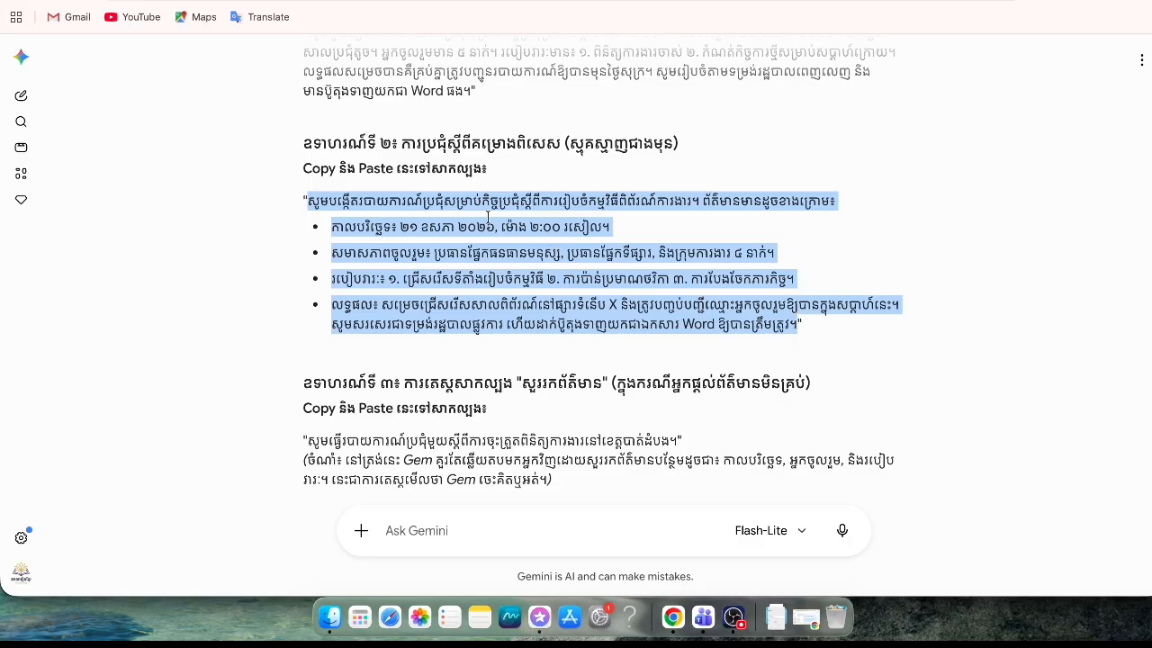
left_click(349, 201)
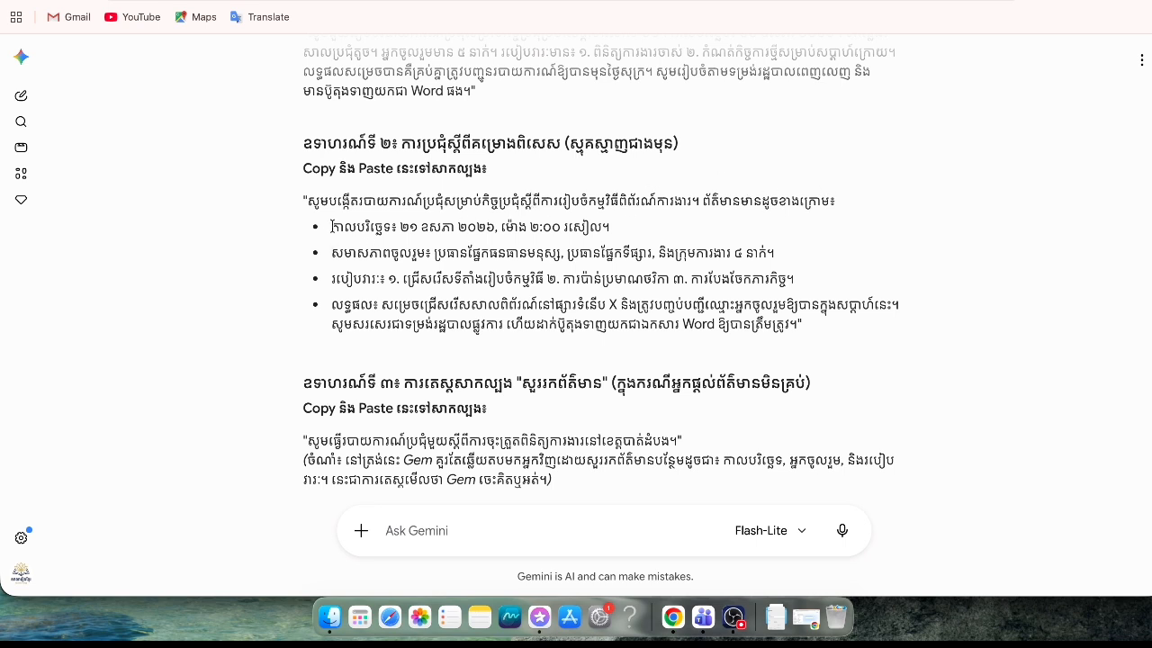
left_click_drag(333, 225, 623, 234)
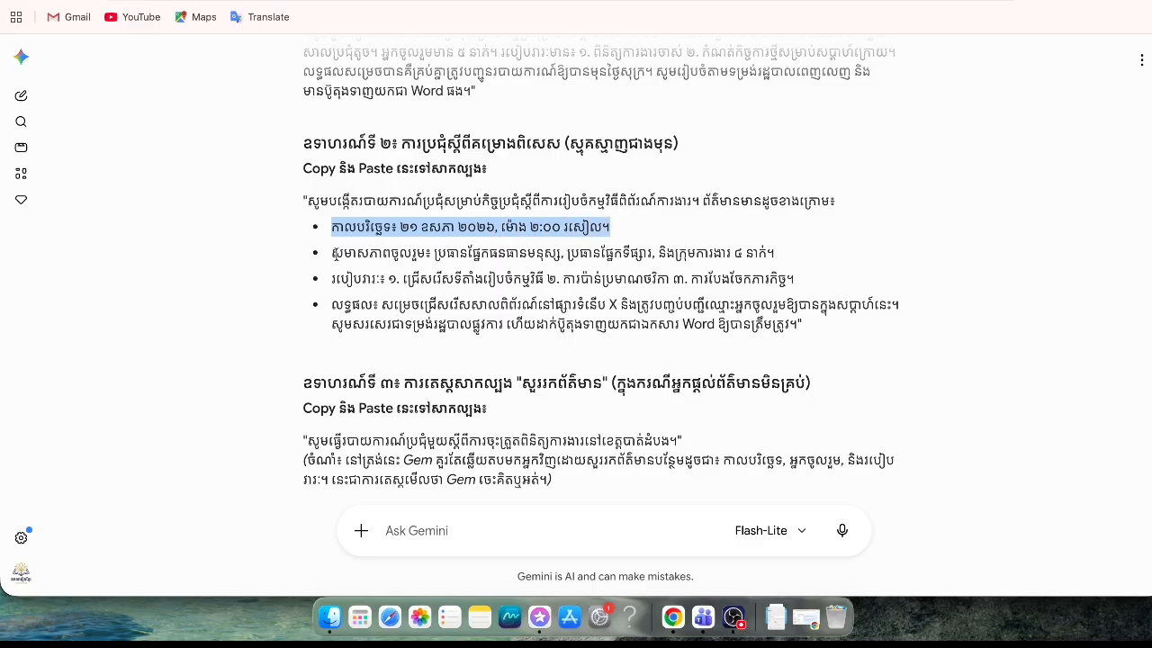
left_click_drag(331, 253, 808, 261)
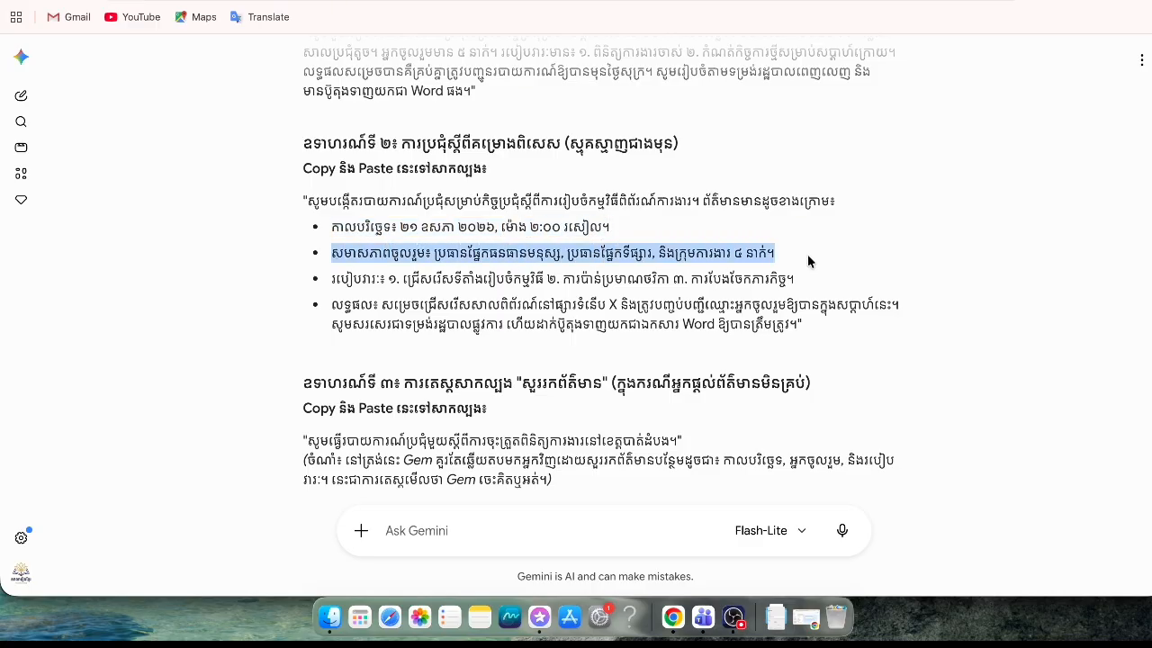
left_click_drag(333, 278, 881, 347)
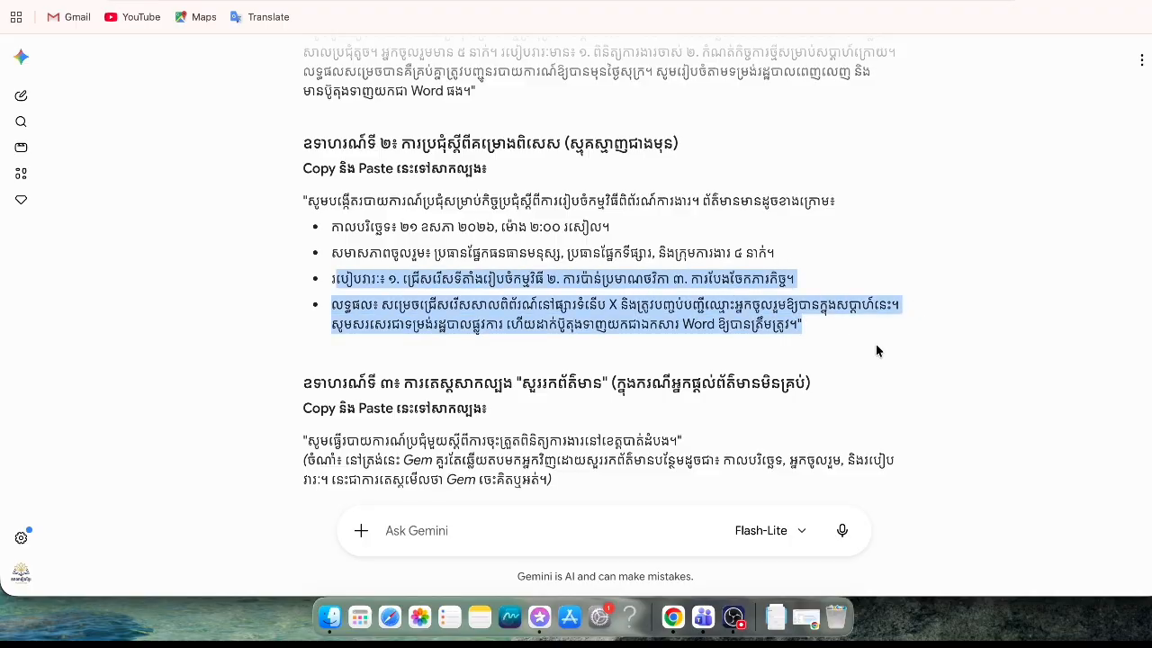
left_click(819, 338)
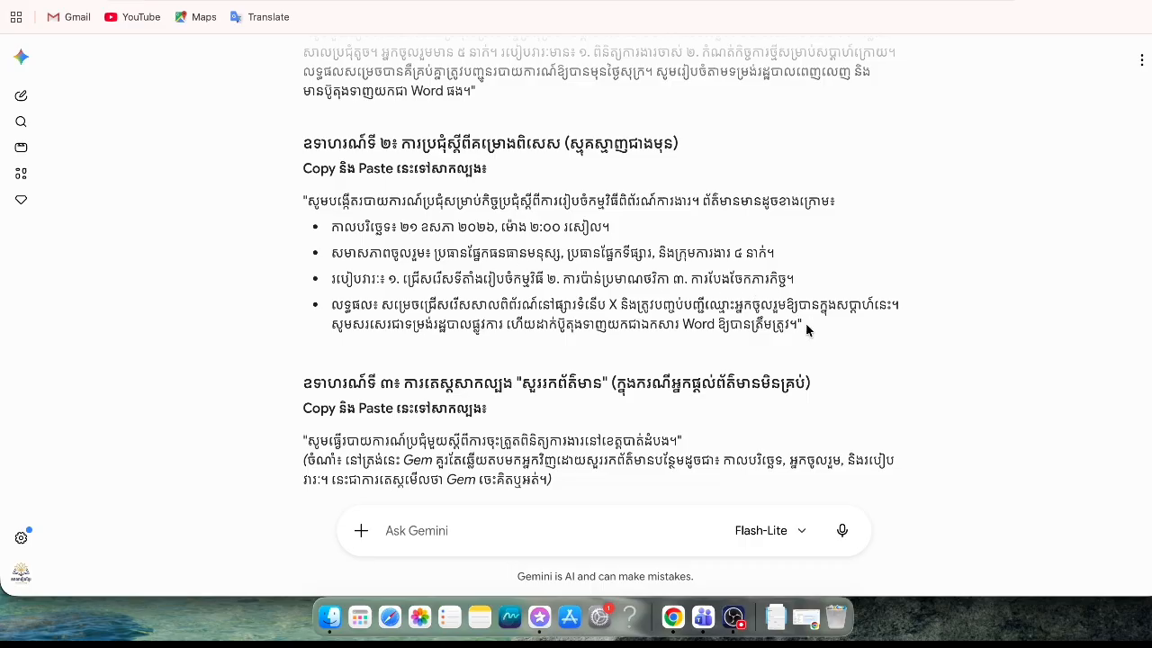
Copy the full second sample prompt about the exhibition meeting and send it in the រៀបរបាយការណ៍ប្រជុំ Gem chat
left_click_drag(806, 330, 287, 199)
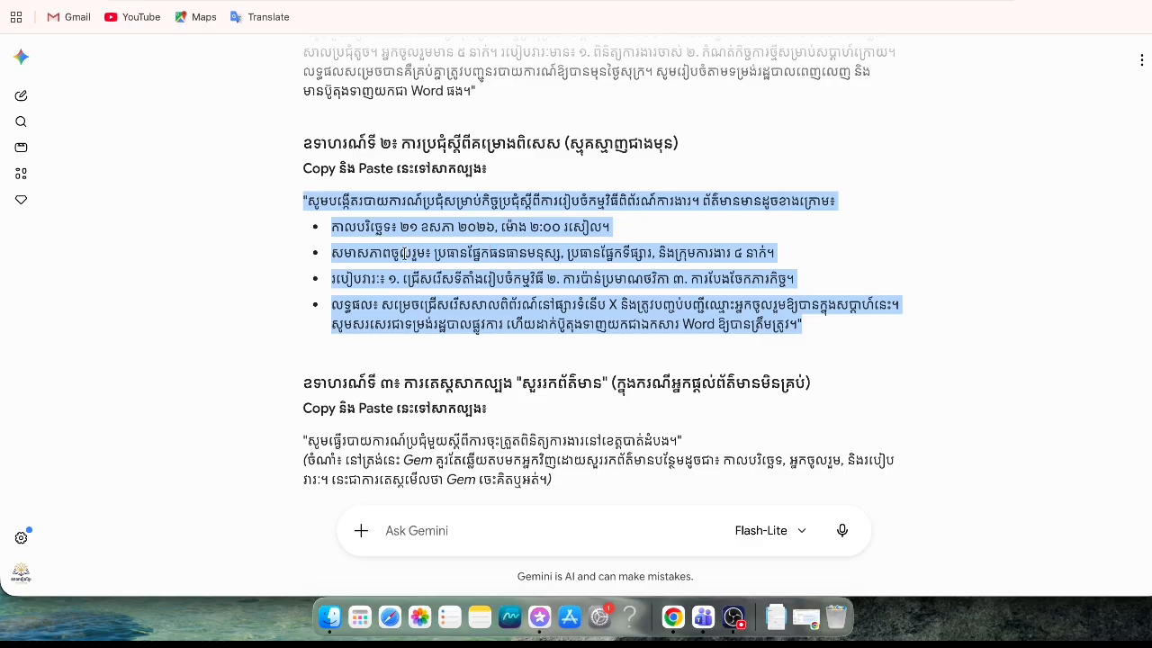
right_click(402, 253)
left_click(456, 289)
left_click(468, 1)
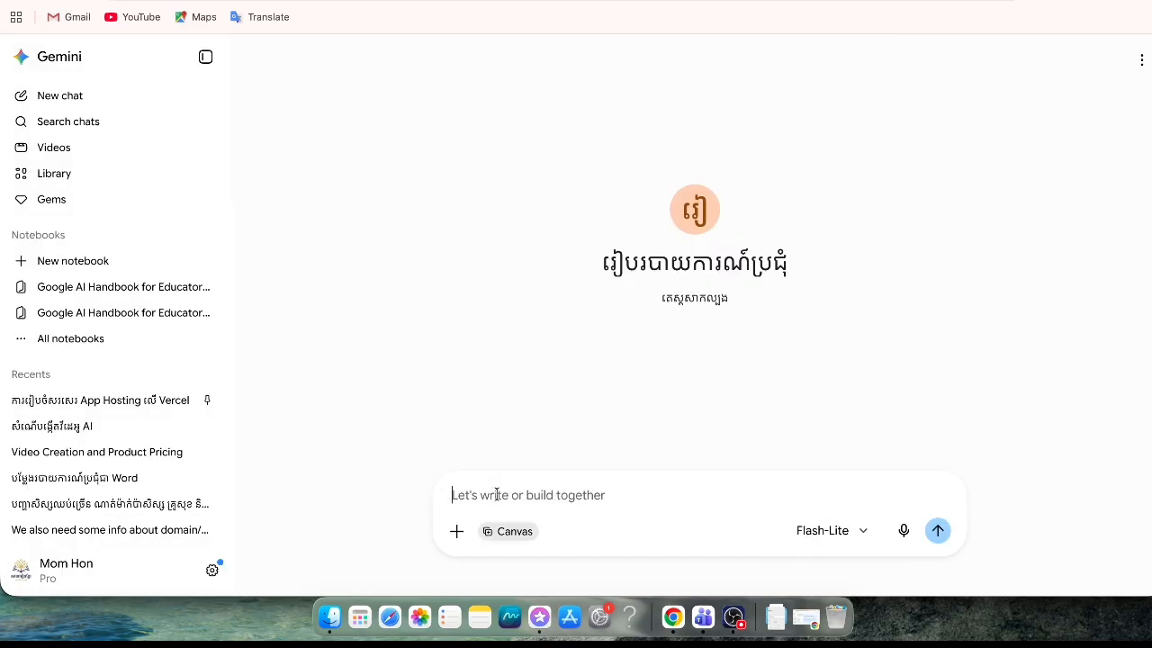
key("super+v")
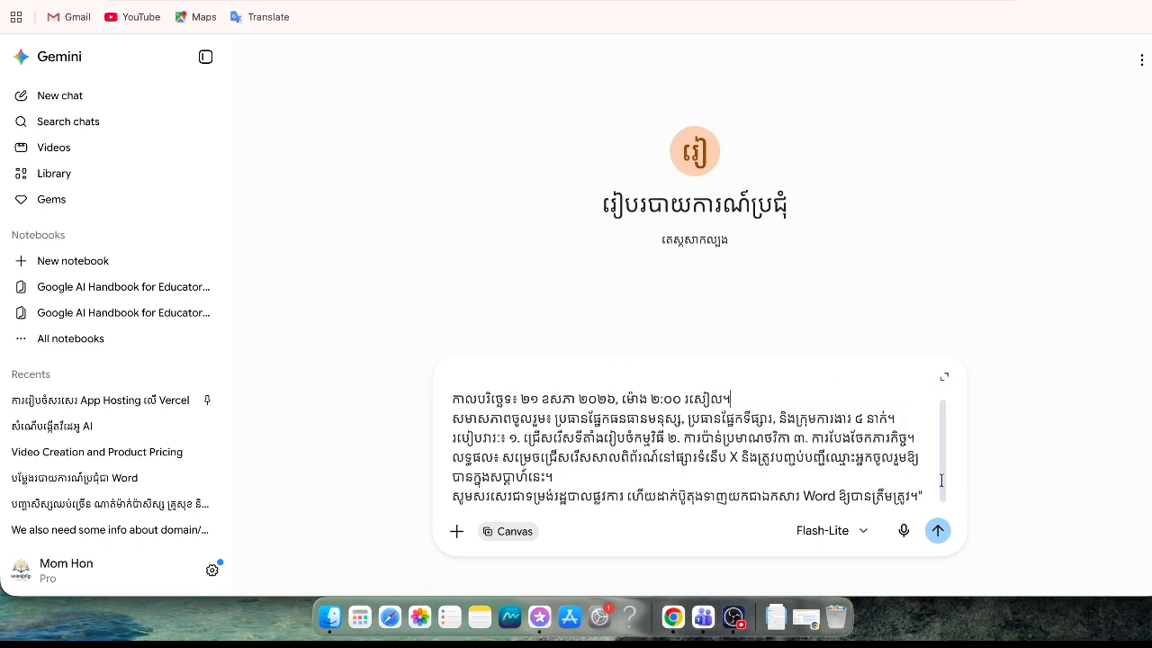
left_click(937, 530)
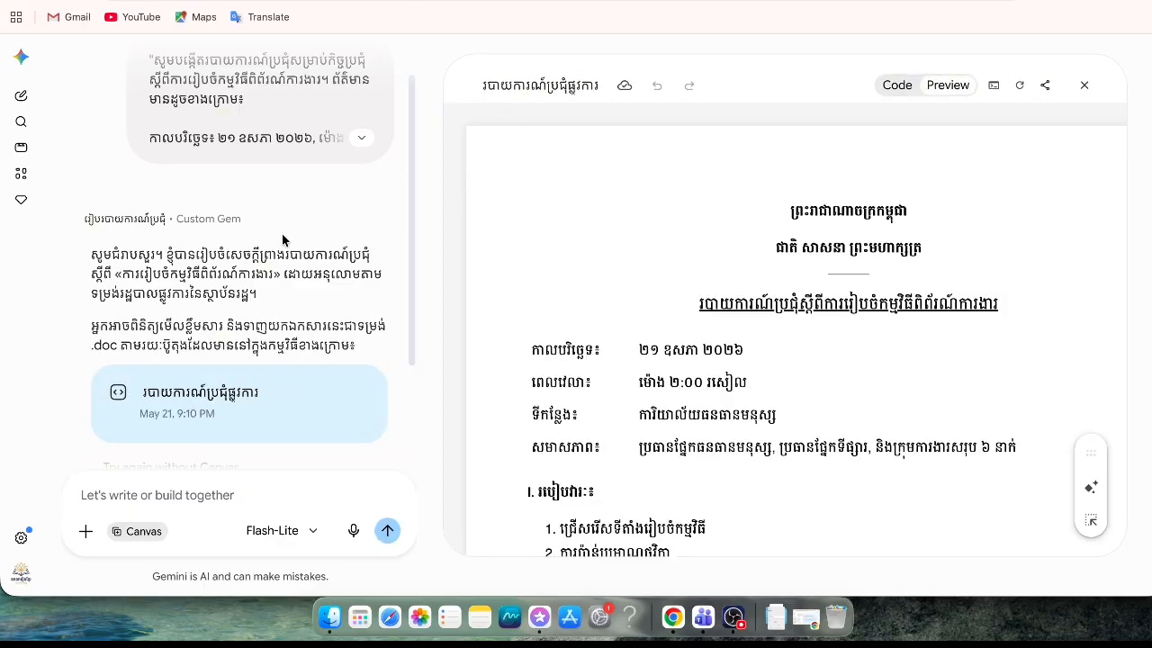
Review the generated meeting report in the Canvas preview, from its heading and agenda to the results, signature lines and Word export option
scroll(658, 337, "down", 2)
scroll(658, 338, "down", 4)
scroll(658, 336, "up", 5)
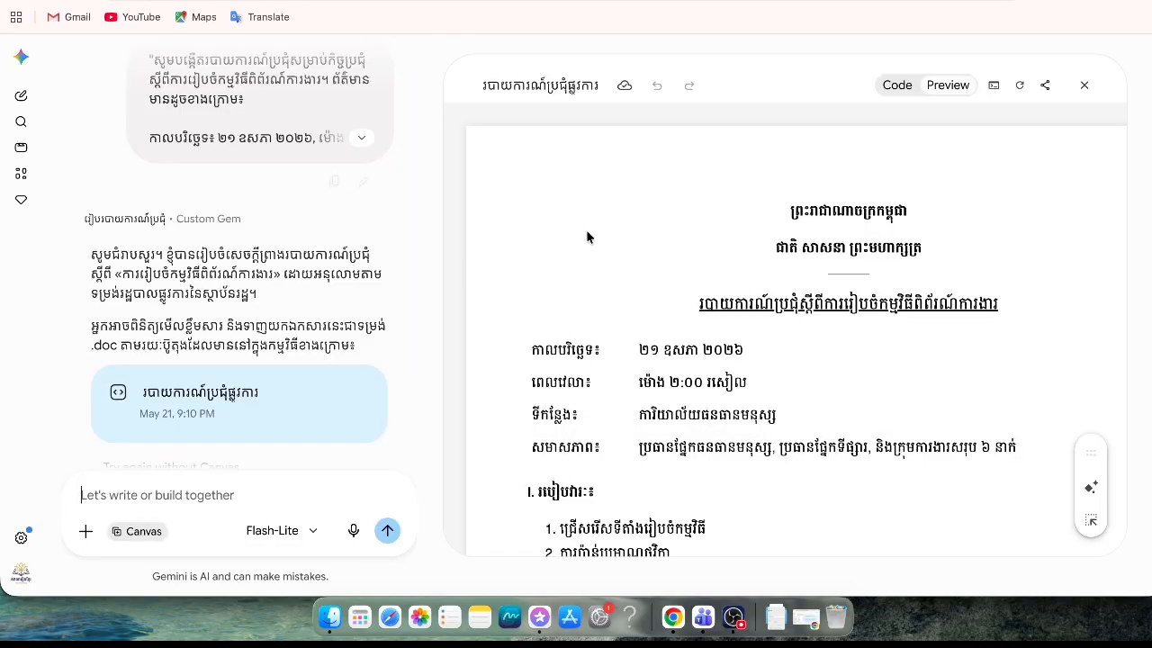
scroll(585, 229, "down", 5)
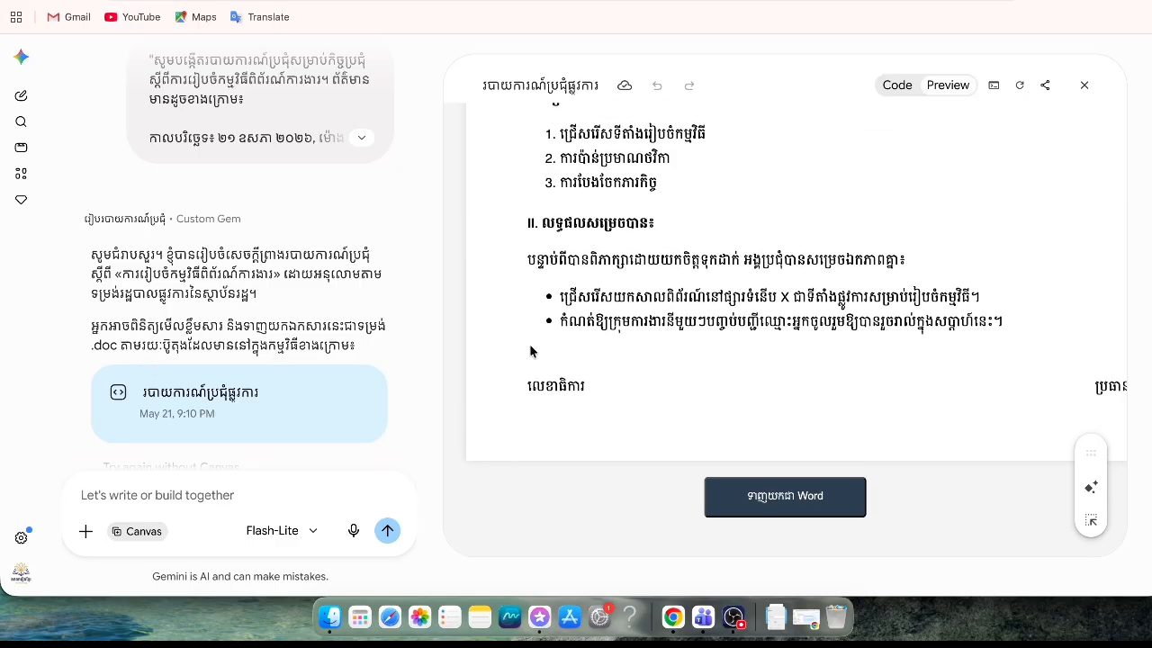
scroll(535, 349, "up", 5)
scroll(534, 346, "down", 5)
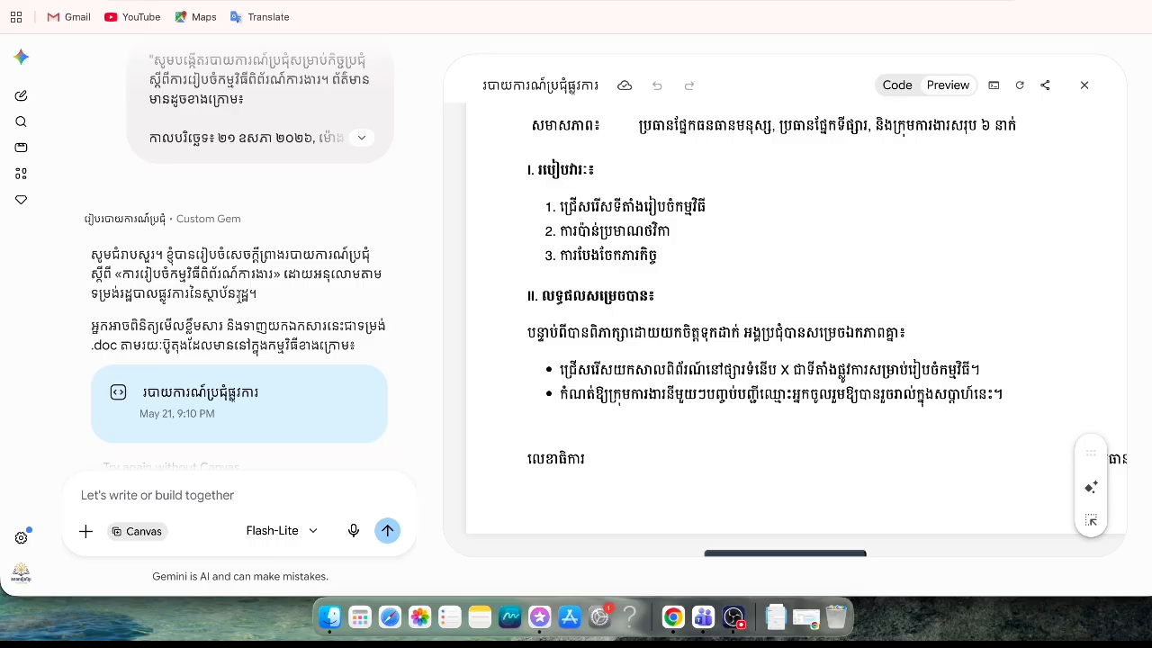
scroll(291, 264, "down", 3)
scroll(646, 313, "down", 1)
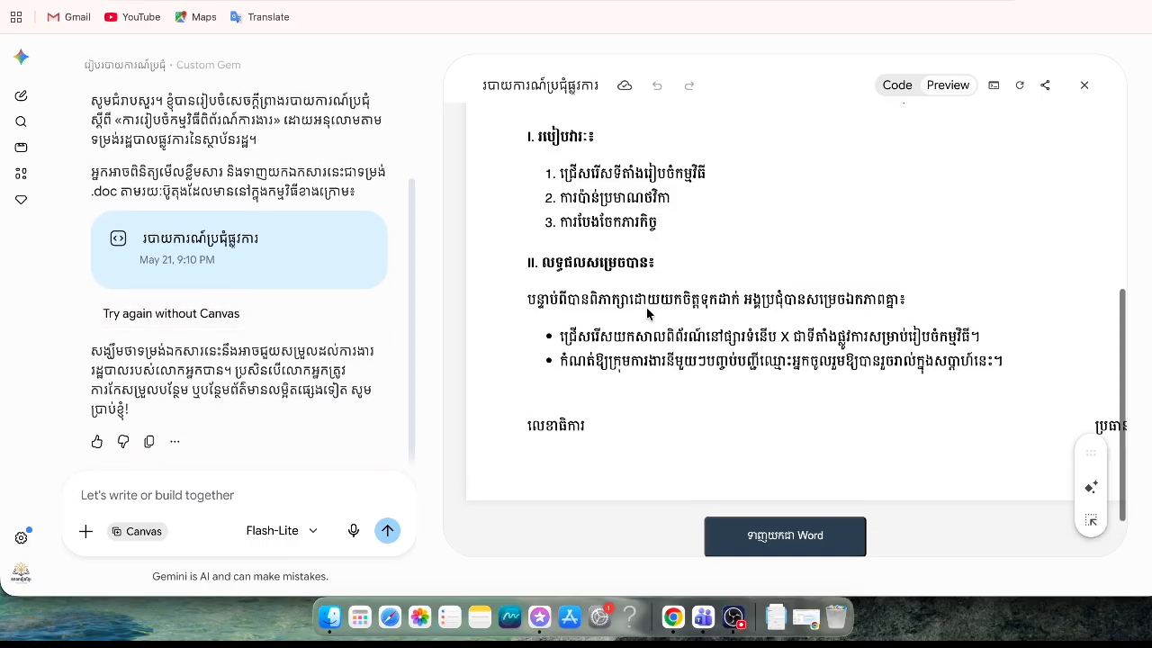
scroll(646, 314, "up", 8)
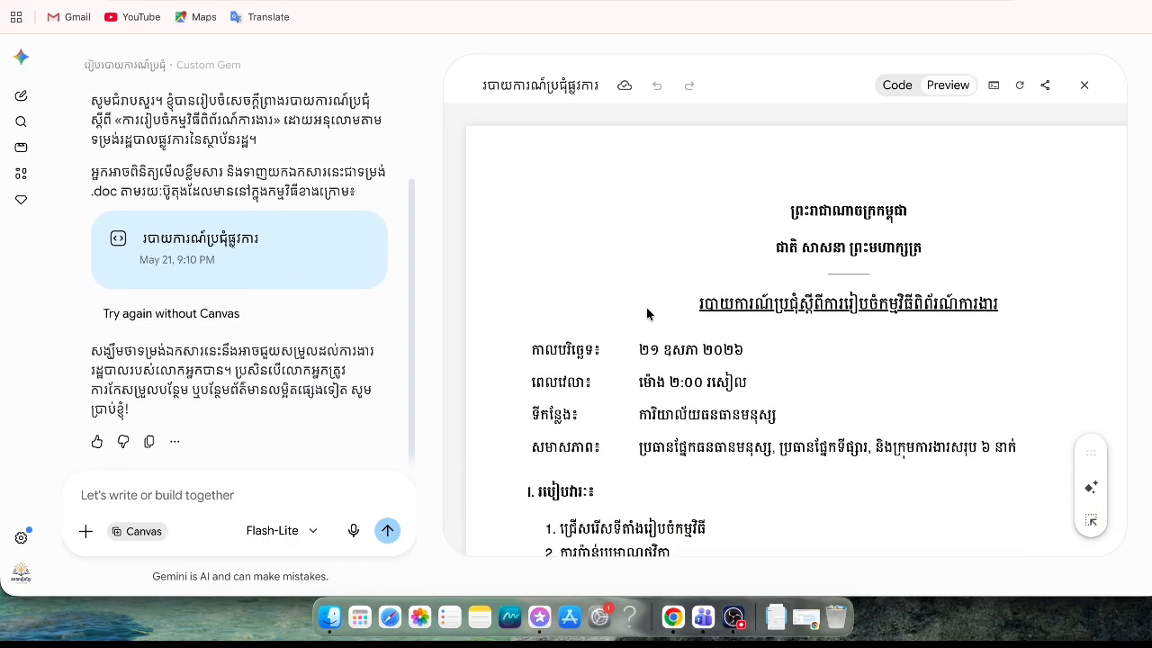
scroll(646, 313, "down", 5)
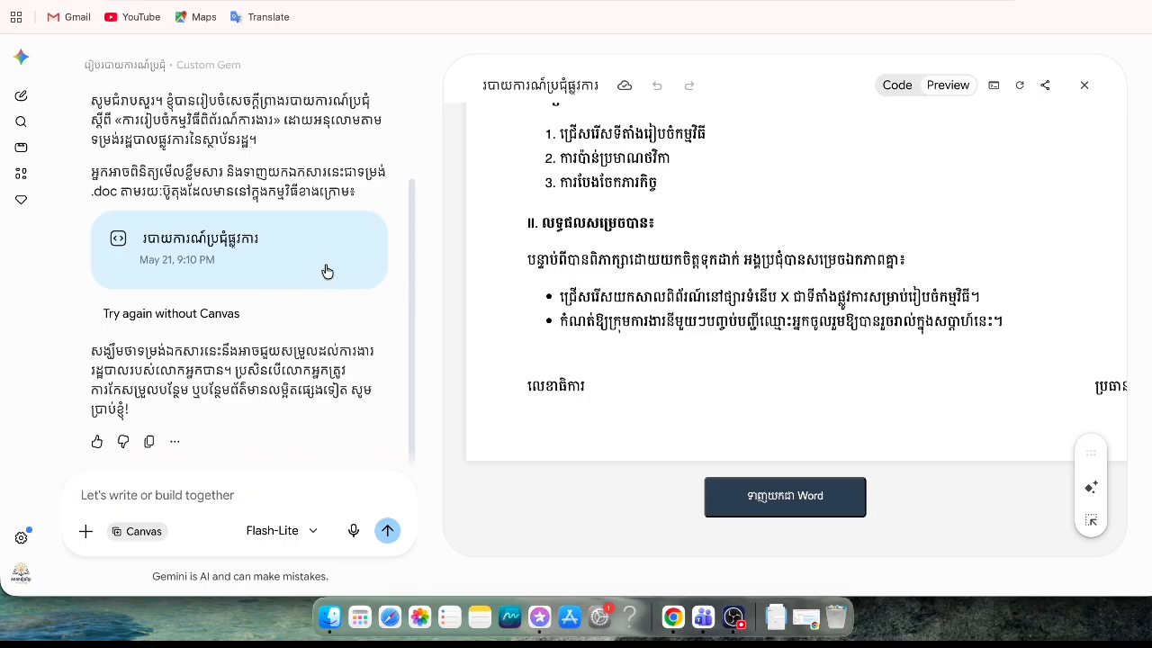
scroll(781, 364, "up", 1)
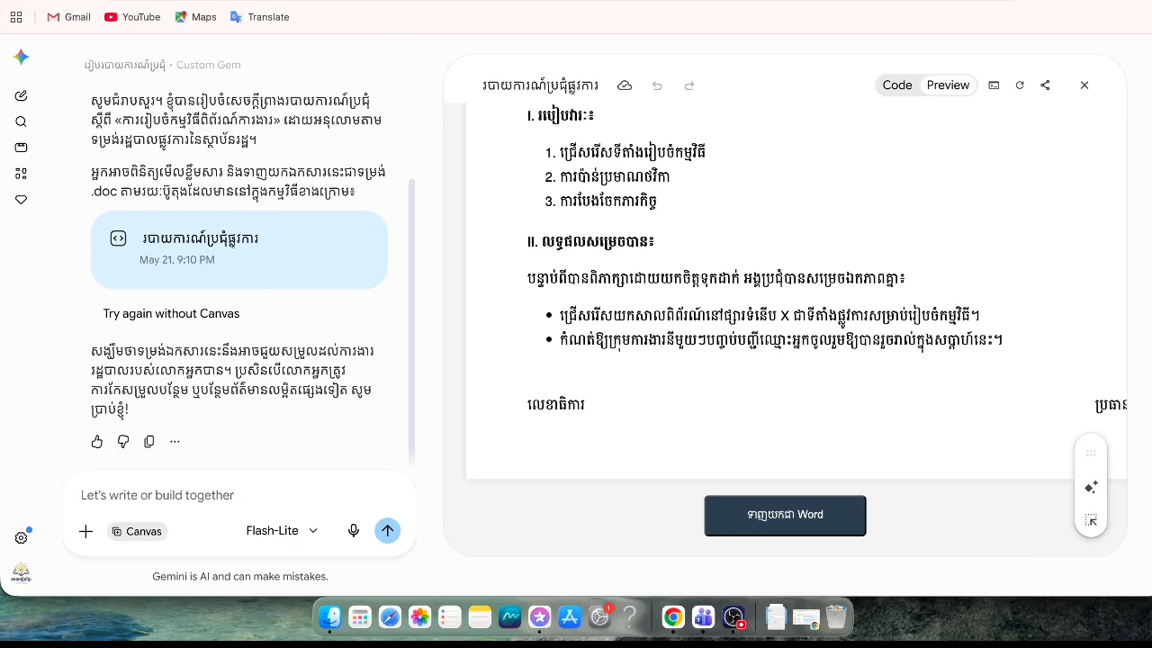
Export the meeting report as a Word file and open it full screen in Microsoft Word
left_click(792, 515)
left_click(977, 31)
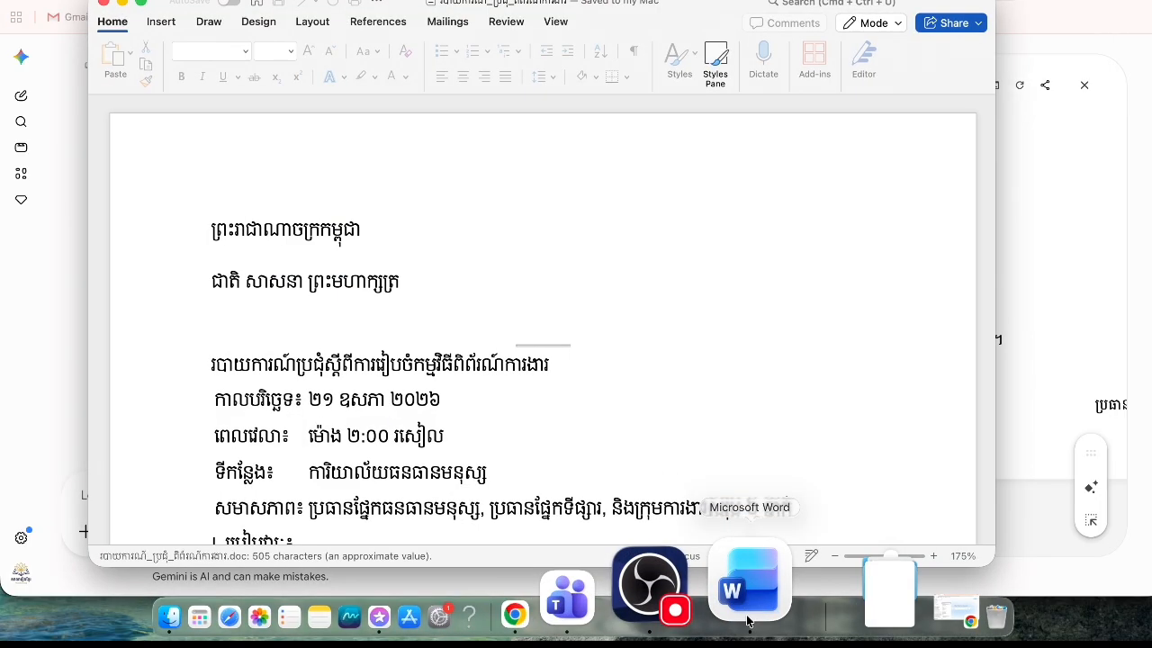
left_click(141, 3)
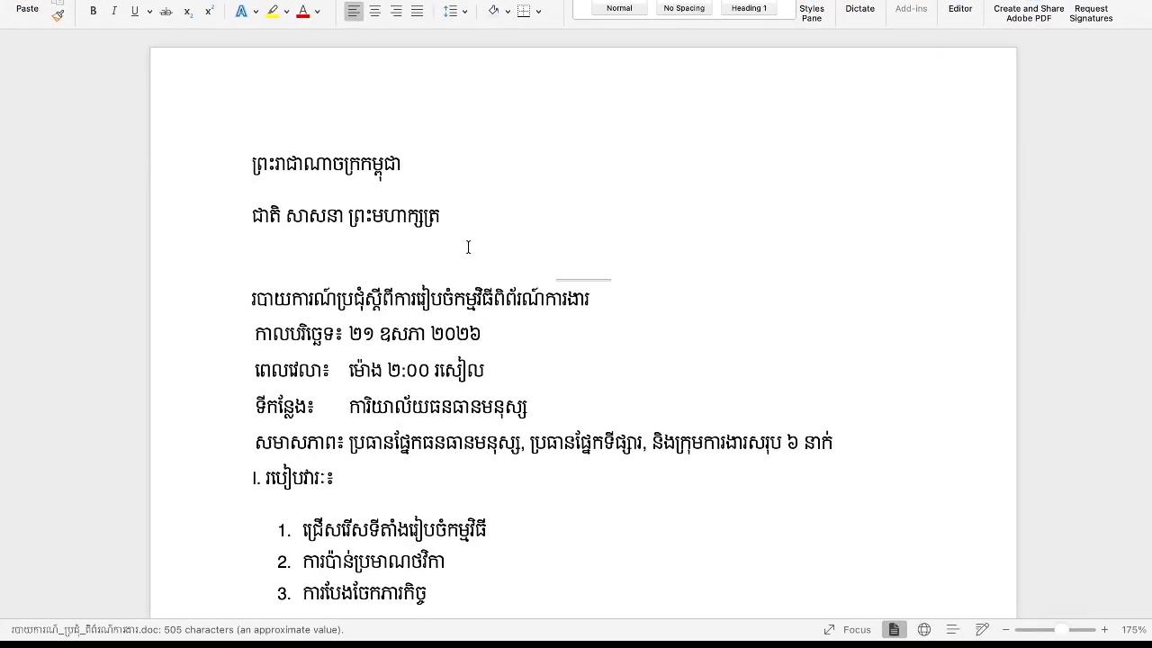
Review the exported report in Word, from the national heading and meeting details to the agenda, results and signature lines
scroll(467, 244, "down", 10)
scroll(468, 245, "up", 10)
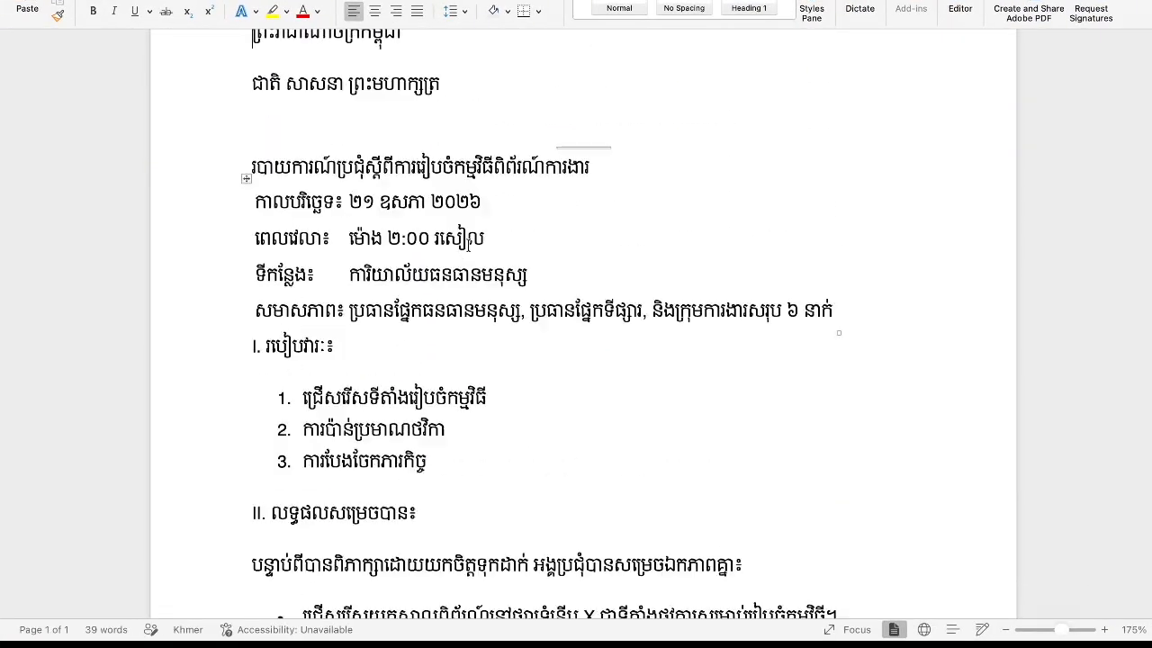
scroll(467, 249, "down", 3)
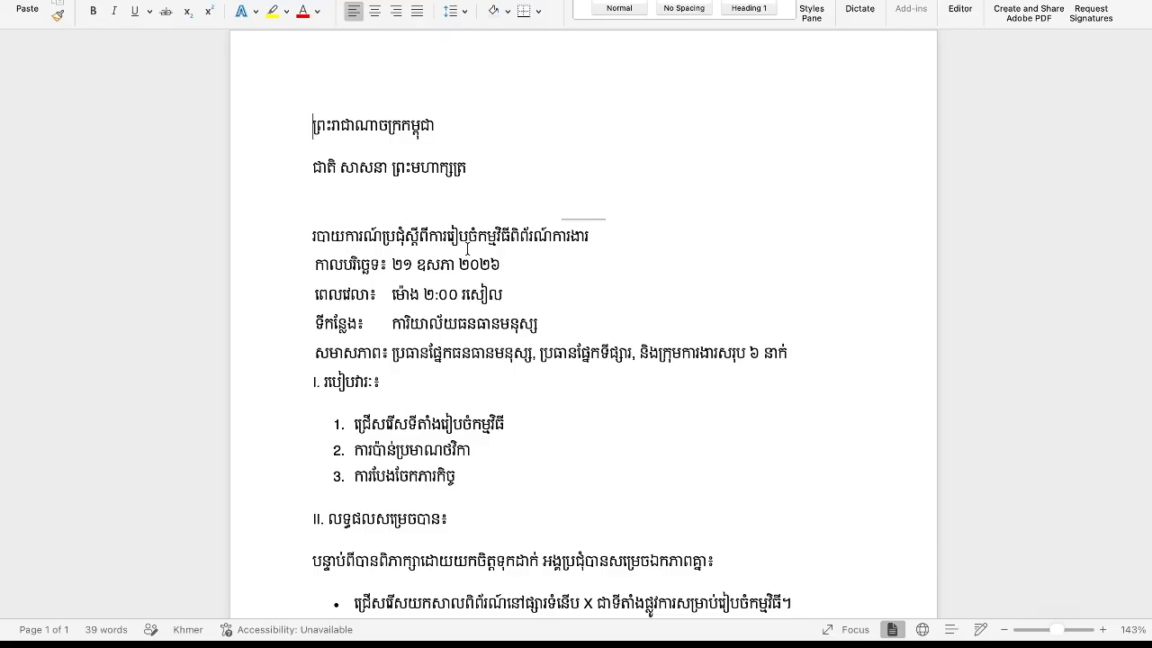
scroll(584, 324, "down", 5)
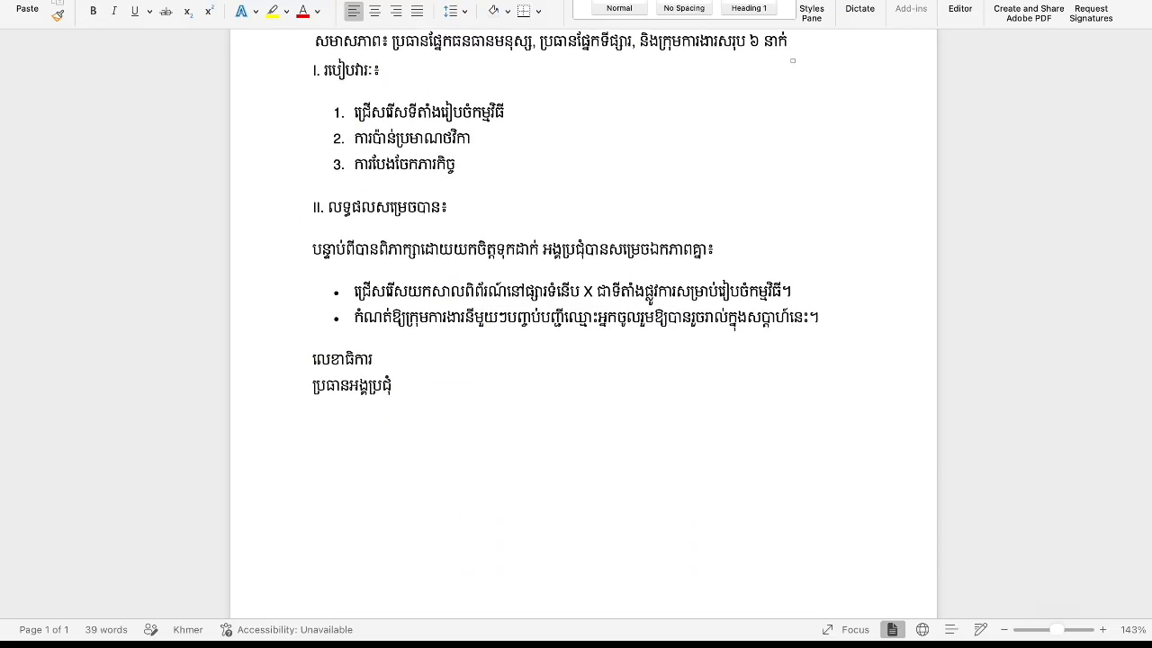
Switch back to Chrome, view the sample meeting report format on the khsearch.com page and select the page's web address
key("ctrl+Left")
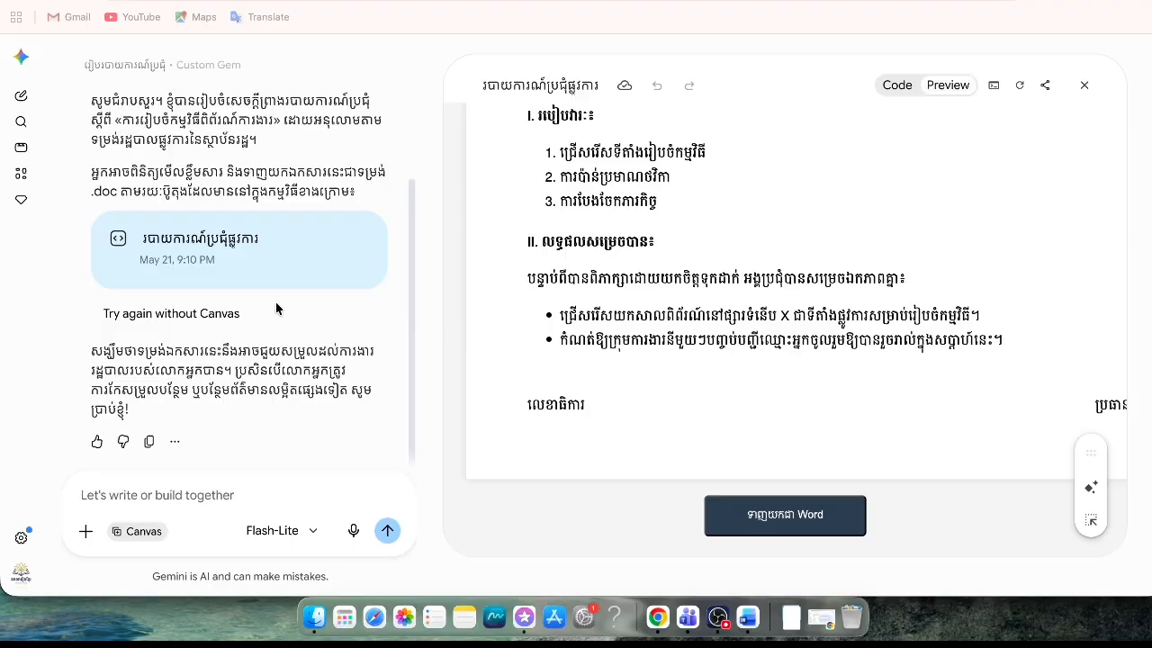
scroll(276, 309, "up", 3)
scroll(276, 309, "down", 3)
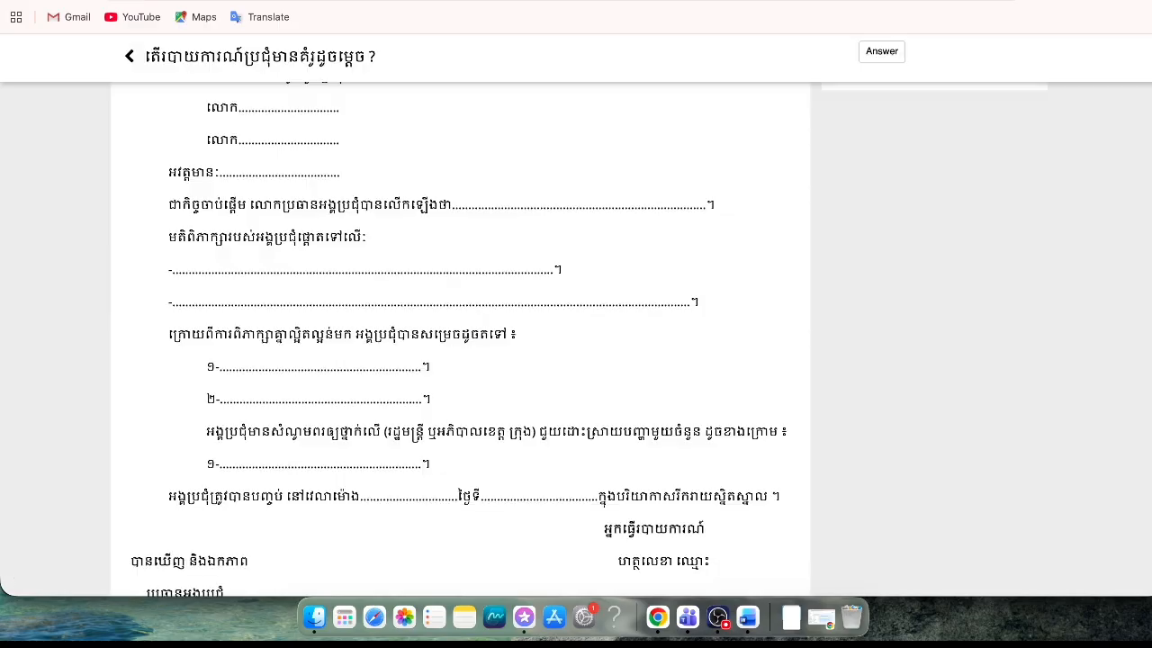
key("super+l")
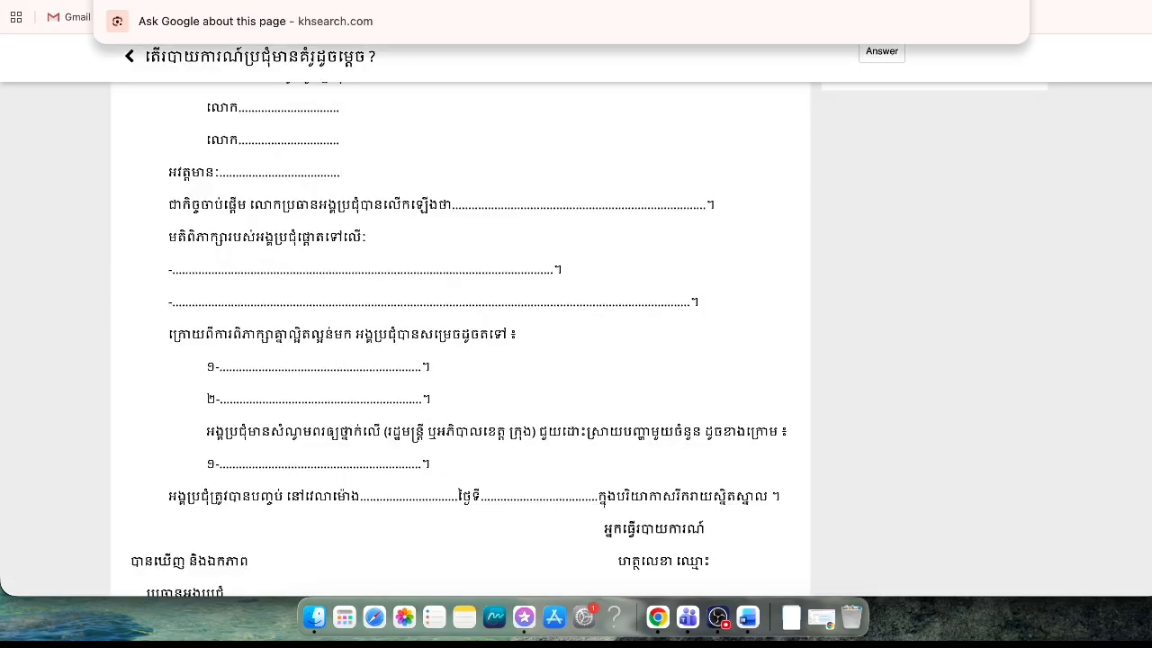